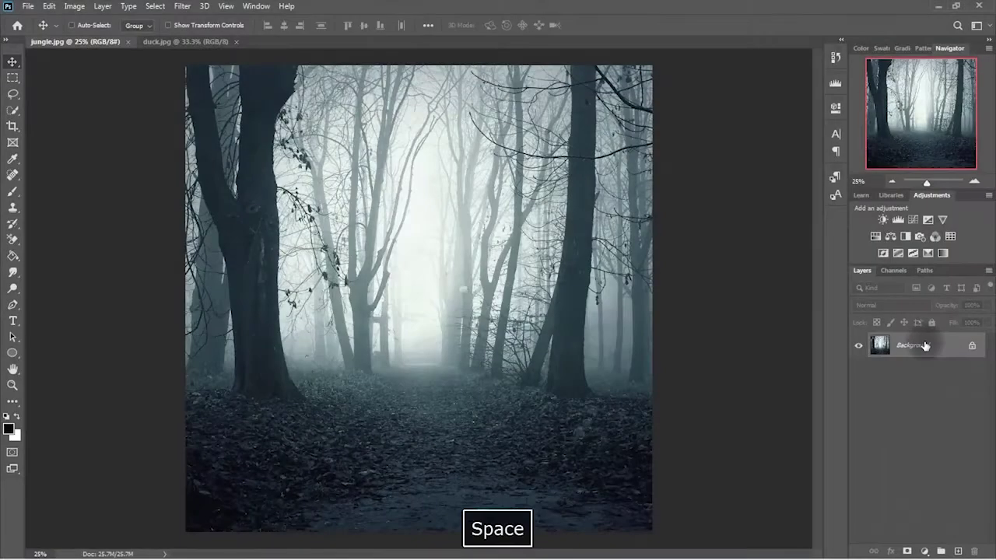
Convert the forest Background layer to a Smart Object and add a Curves adjustment layer.
right_click(925, 342)
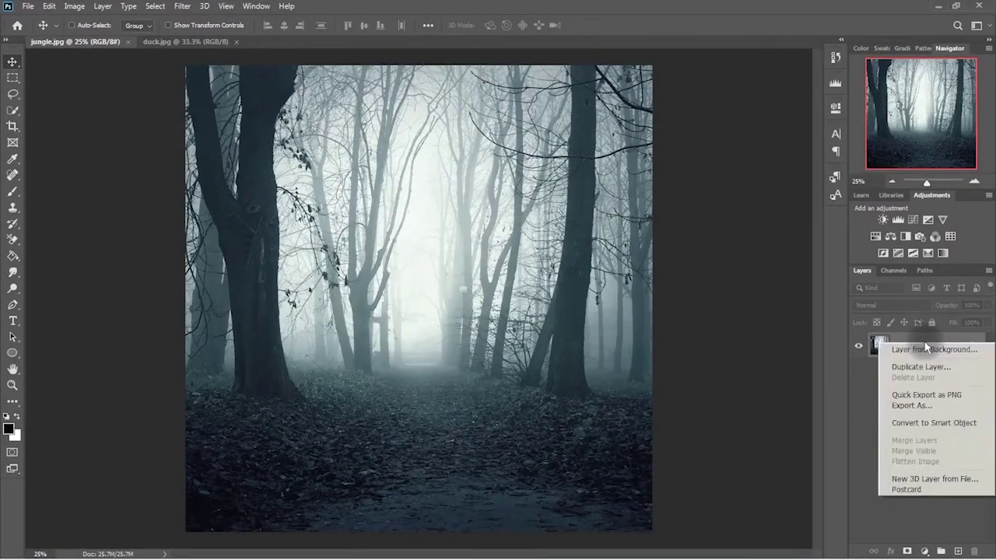
click(935, 421)
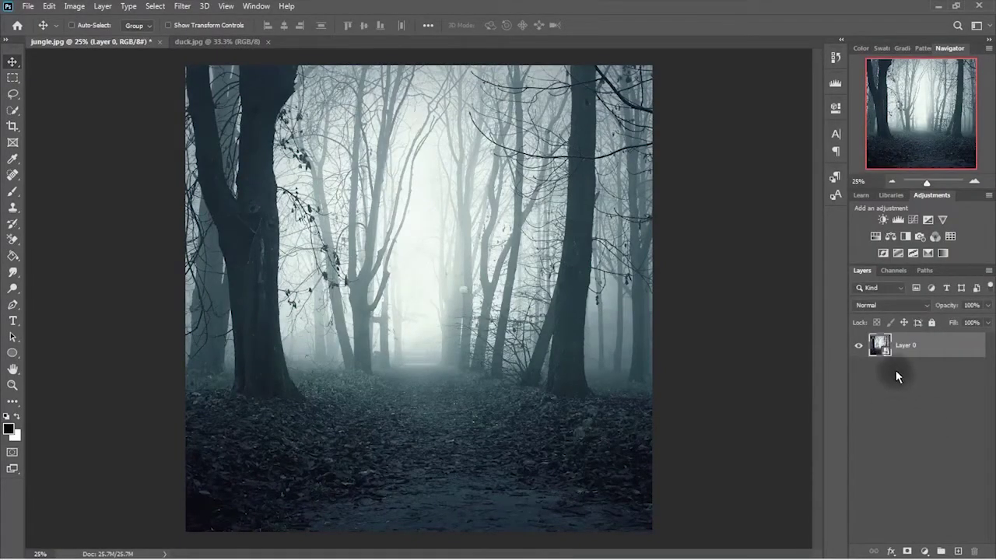
click(924, 552)
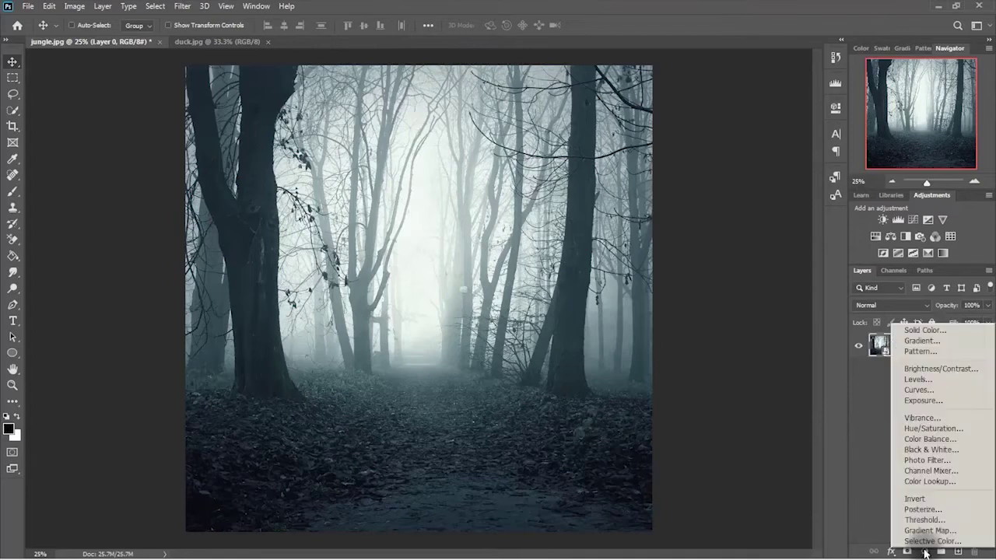
click(949, 391)
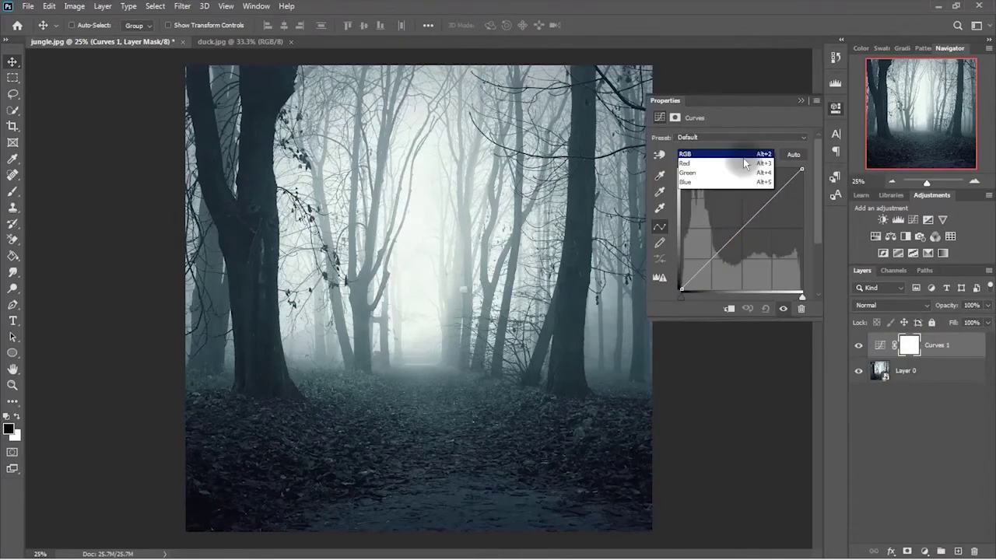
Adjust the Red and Blue curves to cool the forest, then stamp visible layers into Layer 1.
click(743, 163)
mouse_move(801, 169)
mouse_down()
mouse_move(810, 178)
mouse_move(802, 169)
mouse_up()
click(736, 155)
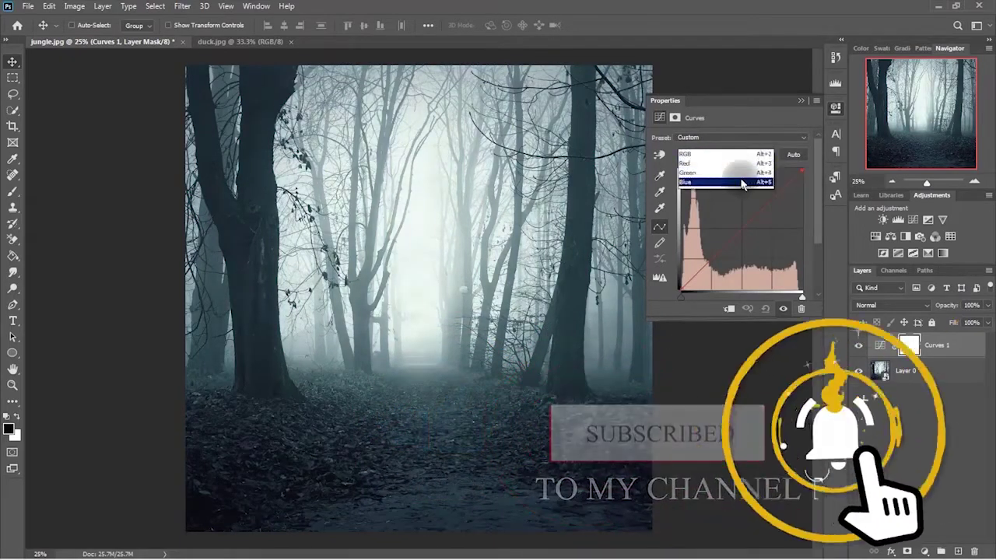
click(743, 182)
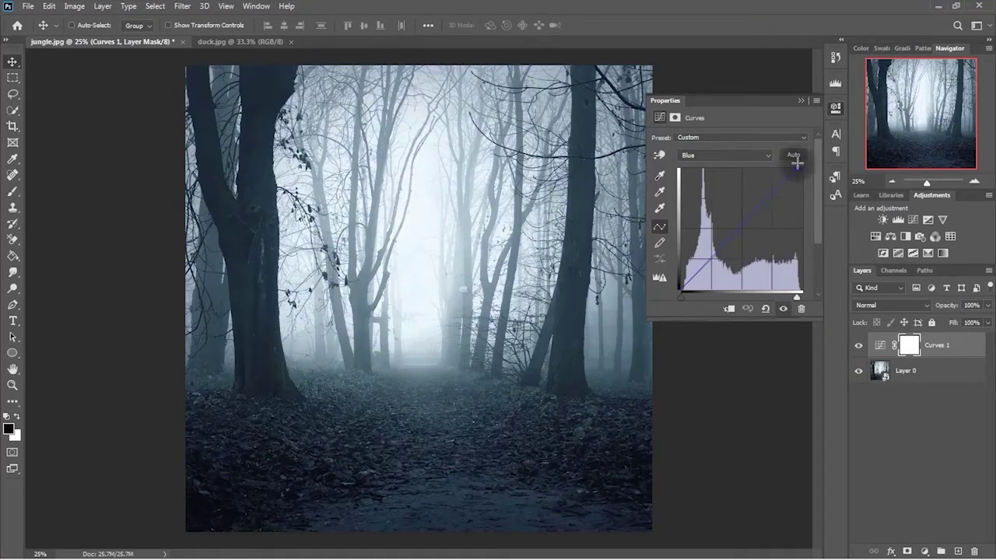
click(801, 100)
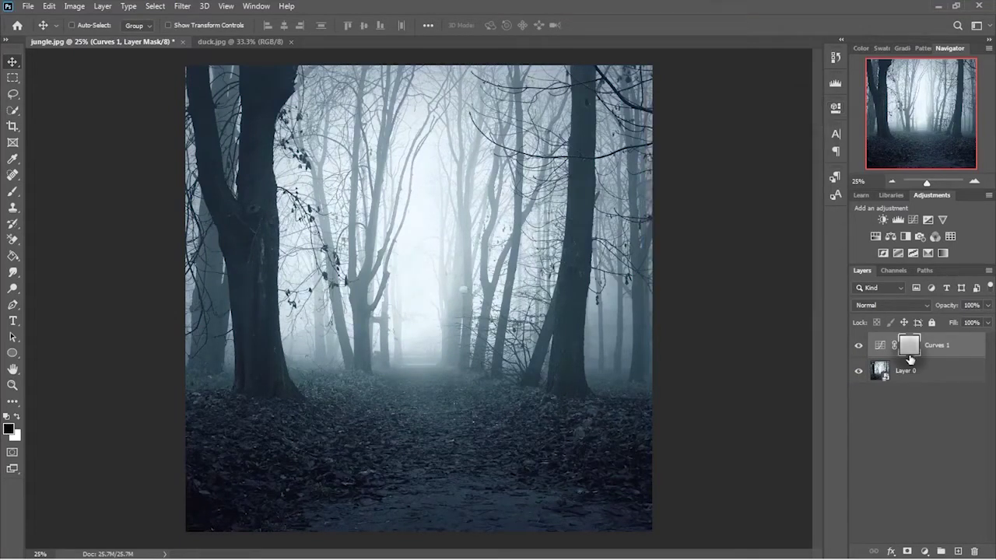
key(ctrl+alt+shift+e)
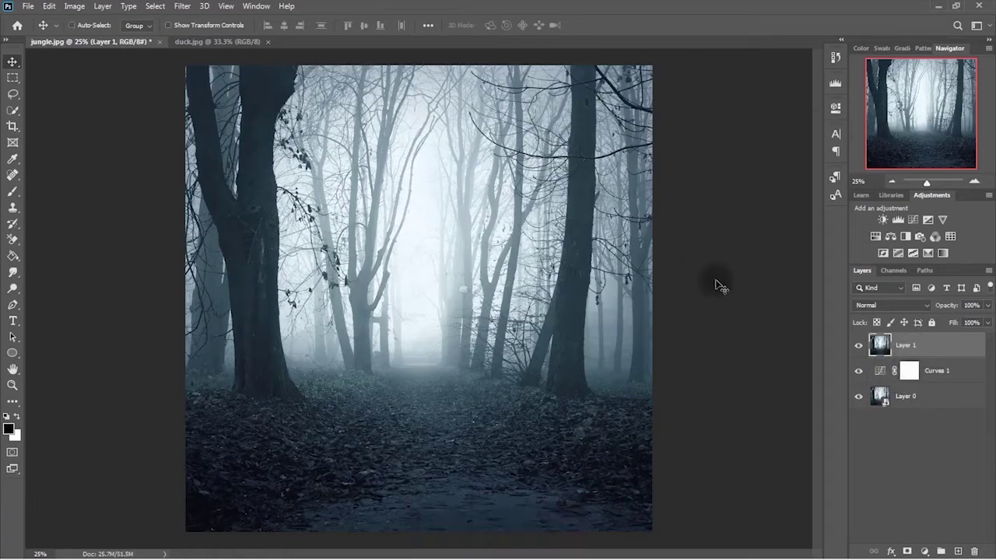
Apply a Field Blur to Layer 1 with a centre pin at about 33 px and the path pin sharp.
click(184, 7)
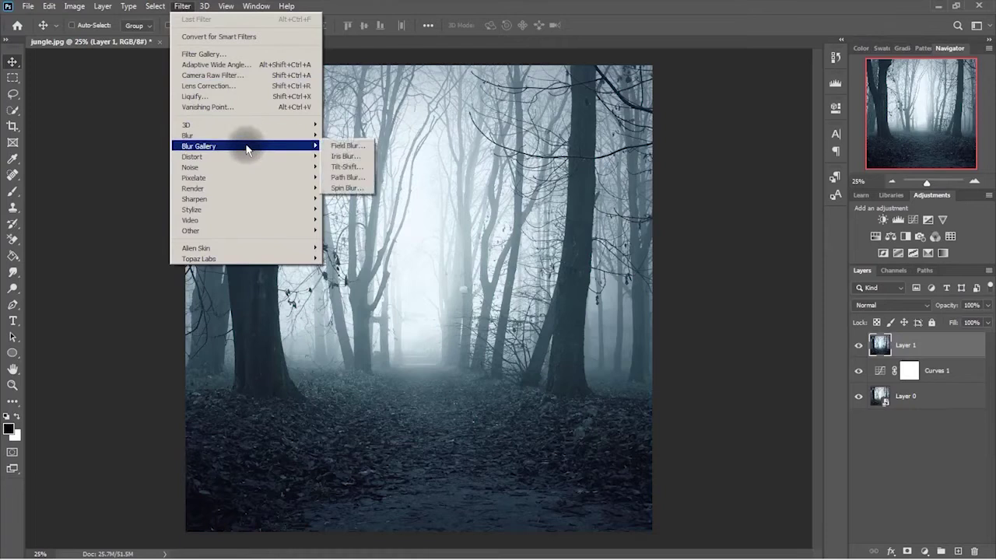
click(354, 147)
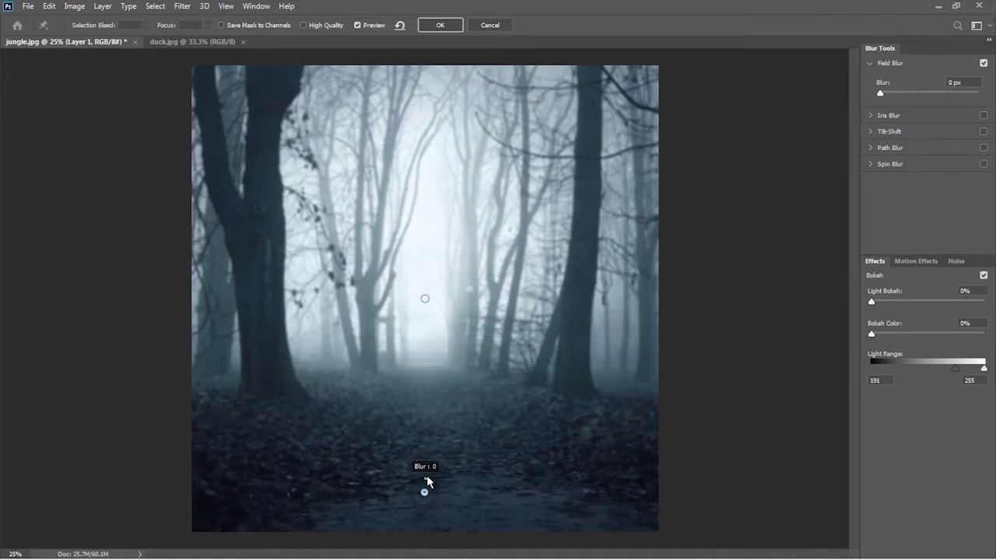
mouse_move(426, 483)
mouse_down()
mouse_move(434, 486)
mouse_move(420, 405)
mouse_up()
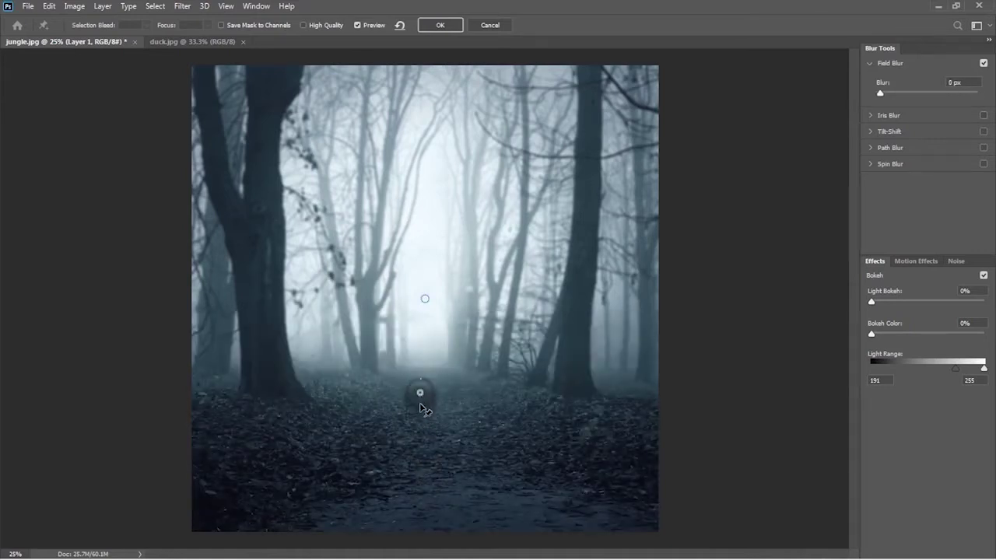
click(423, 320)
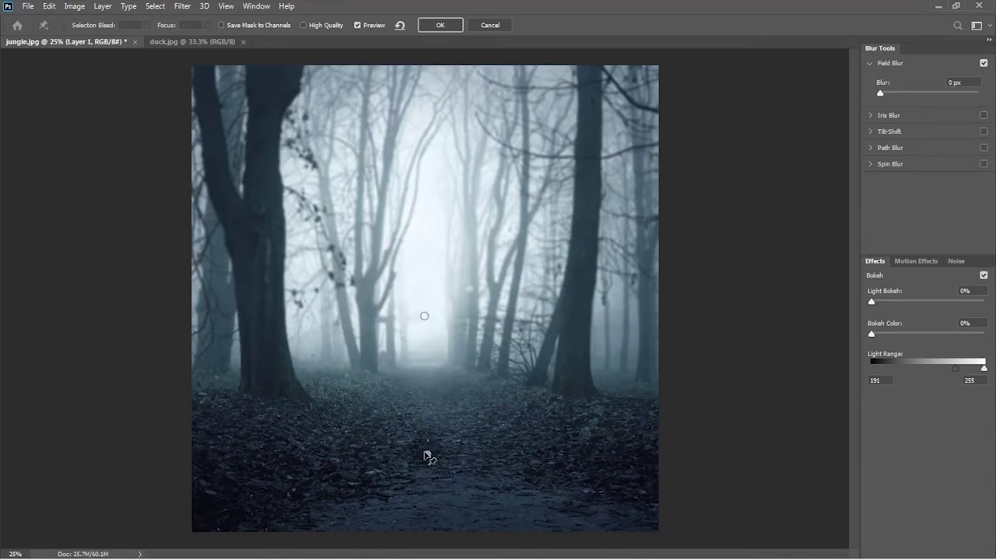
drag(432, 327, 425, 331)
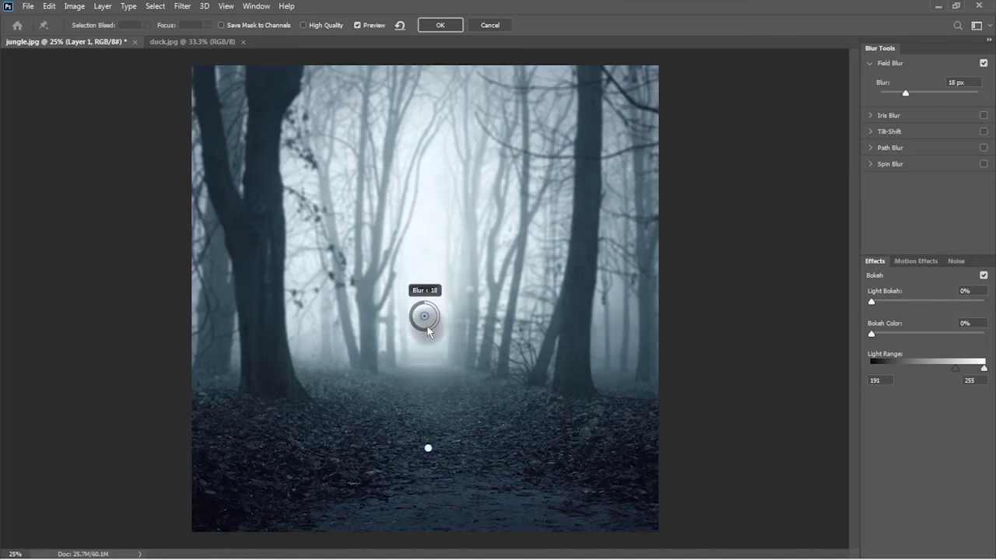
drag(421, 328, 420, 333)
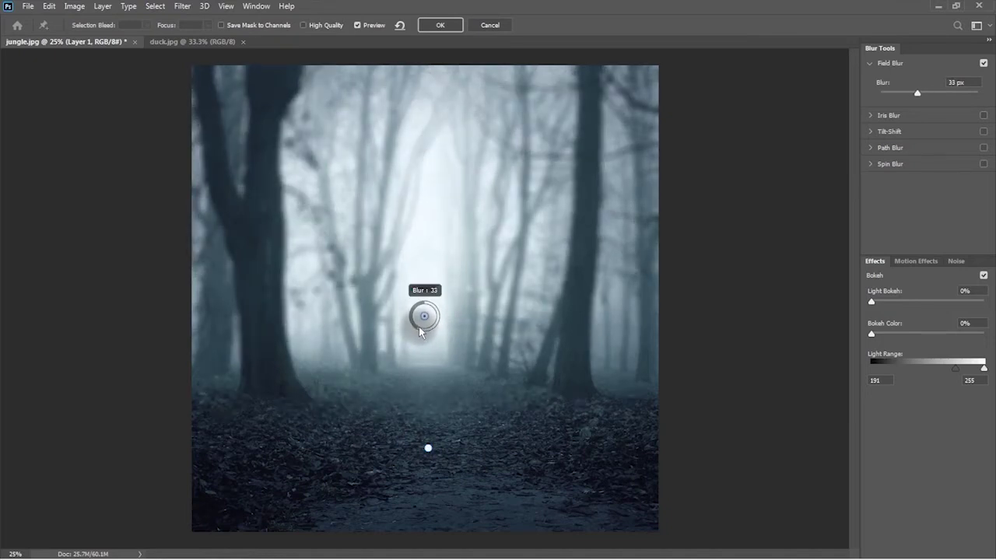
click(437, 32)
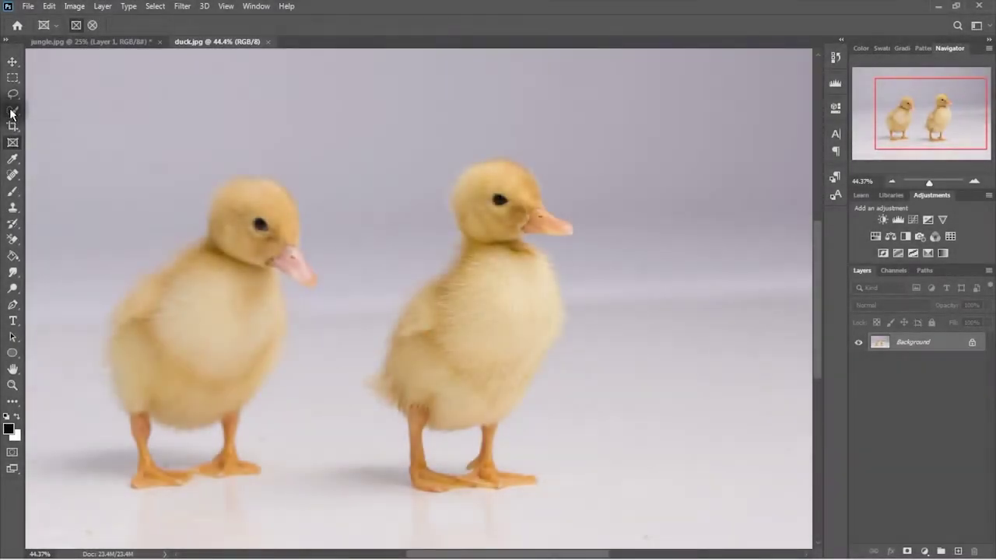
Select the right-hand duckling in duck.jpg with the Object Selection tool.
click(10, 113)
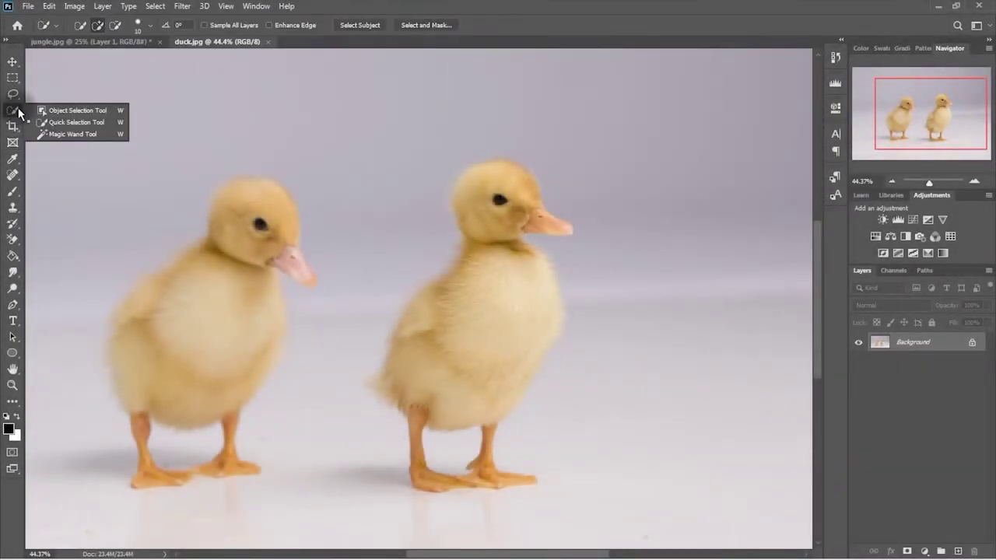
click(43, 110)
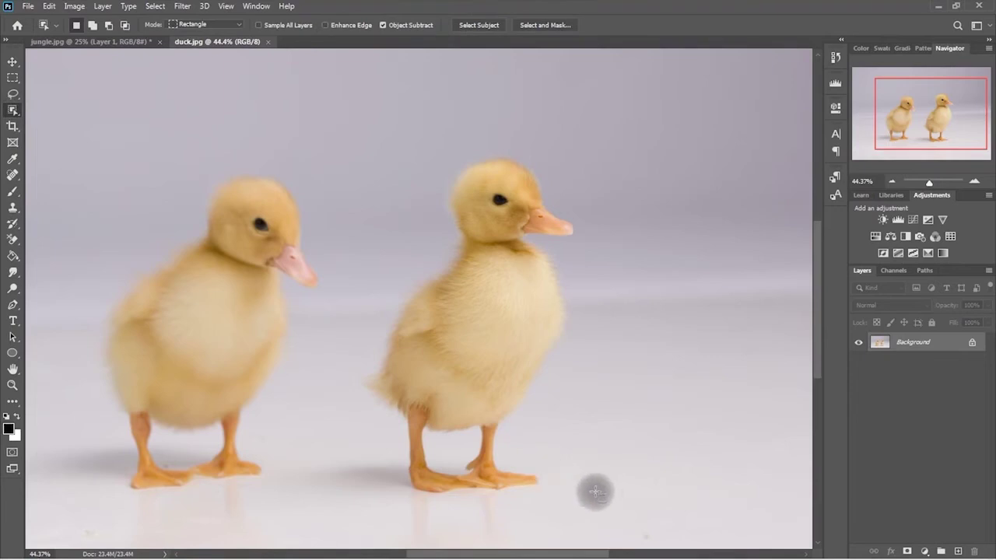
drag(623, 506, 353, 140)
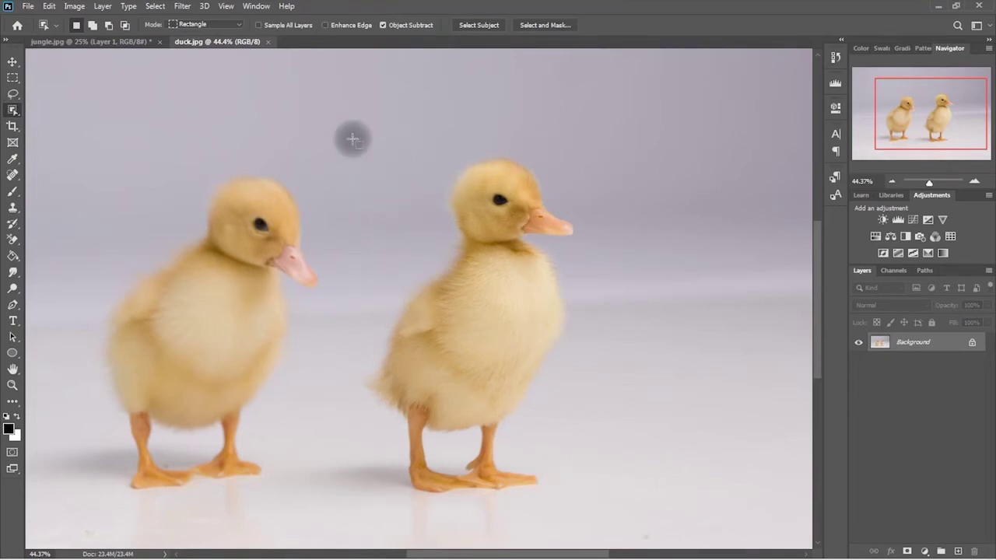
Subtract the background under the duckling's beak from the selection using Quick Selection with Alt.
right_click(12, 110)
click(39, 122)
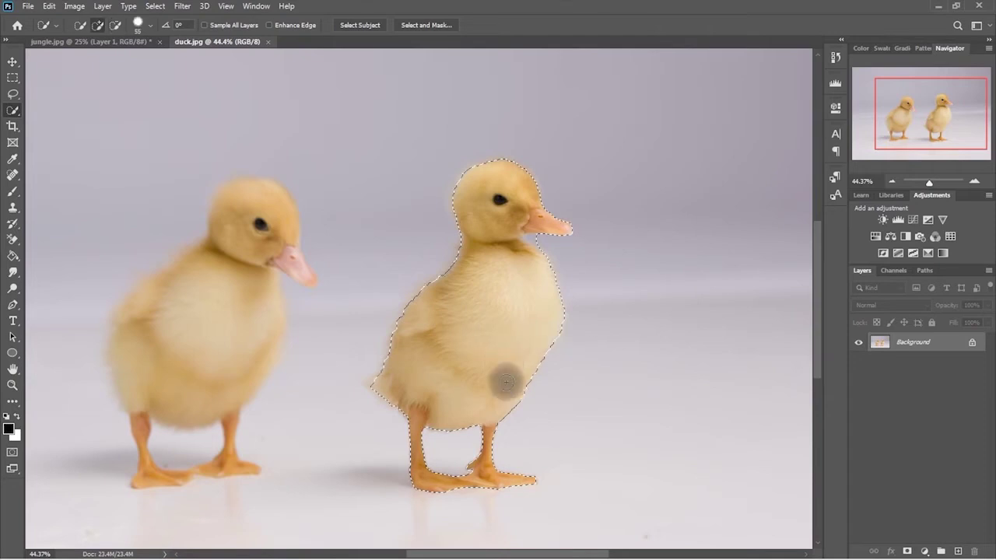
scroll(524, 265, up, 1)
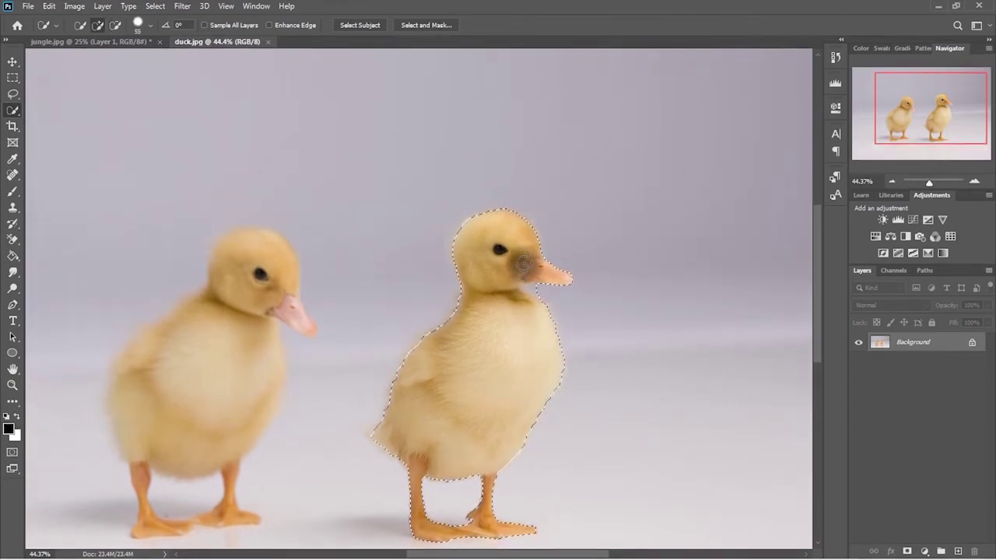
scroll(523, 265, up, 3)
scroll(537, 290, up, 1)
alt+right_click(537, 292)
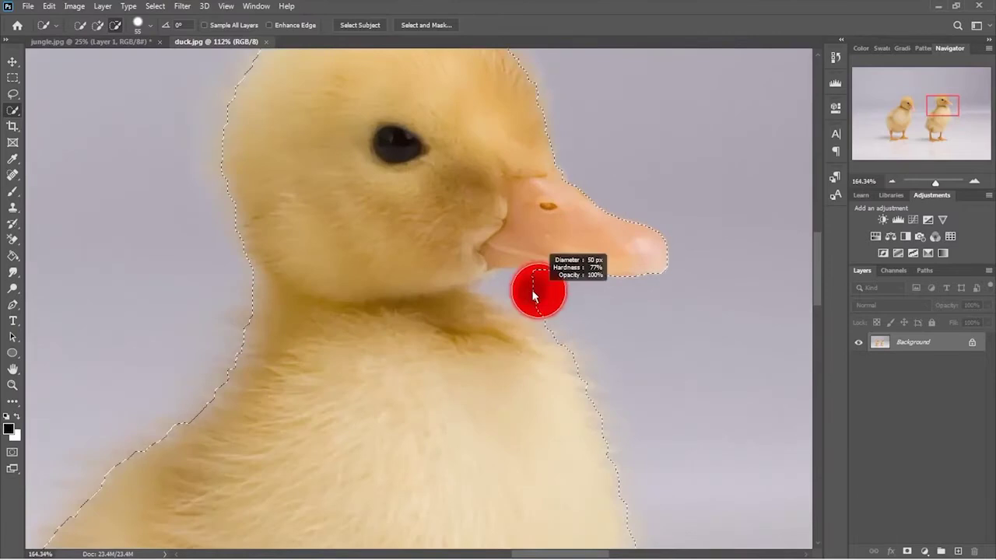
drag(534, 288, 522, 284)
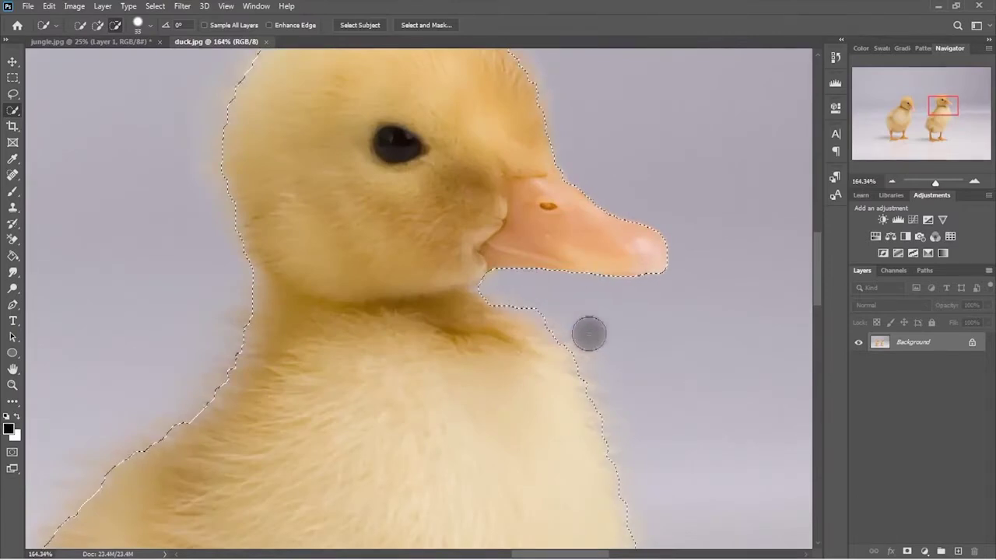
scroll(576, 358, up, 3)
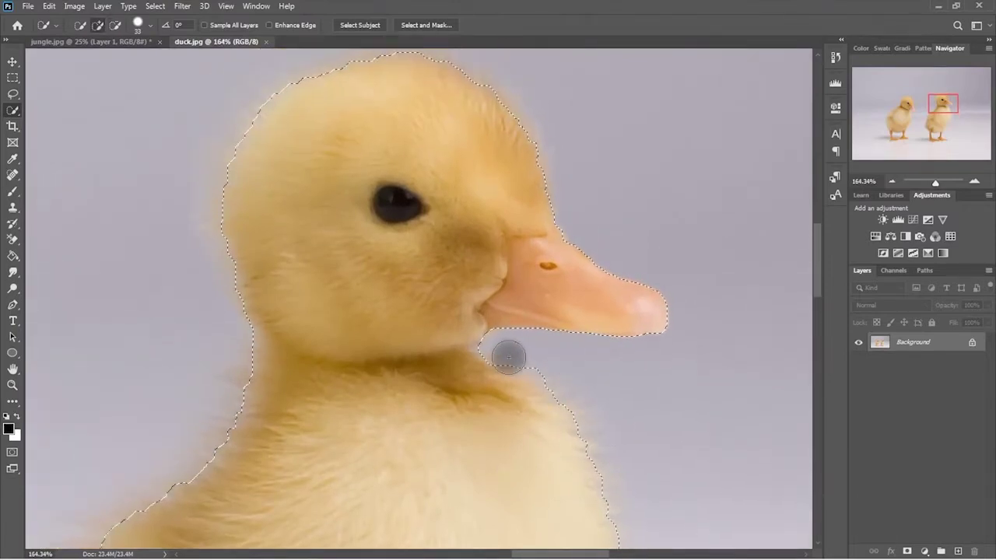
scroll(450, 360, down, 2)
scroll(445, 366, down, 3)
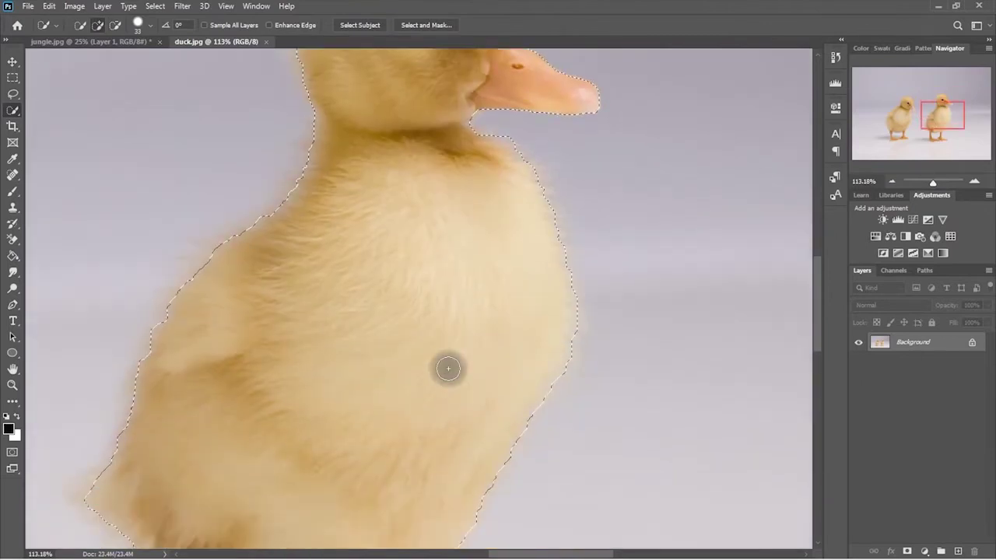
scroll(446, 368, up, 2)
scroll(448, 369, down, 1)
drag(441, 372, 429, 213)
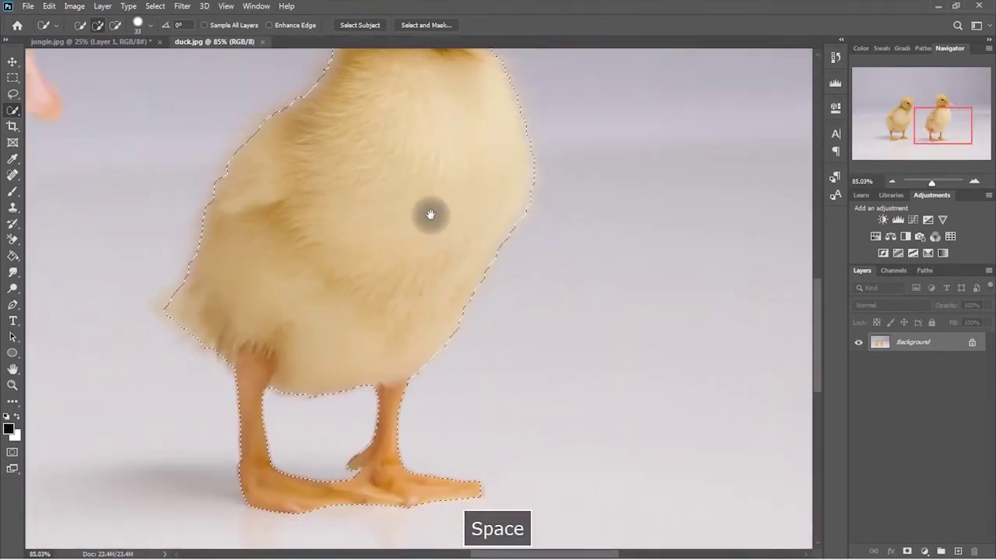
scroll(431, 214, down, 1)
scroll(431, 214, up, 3)
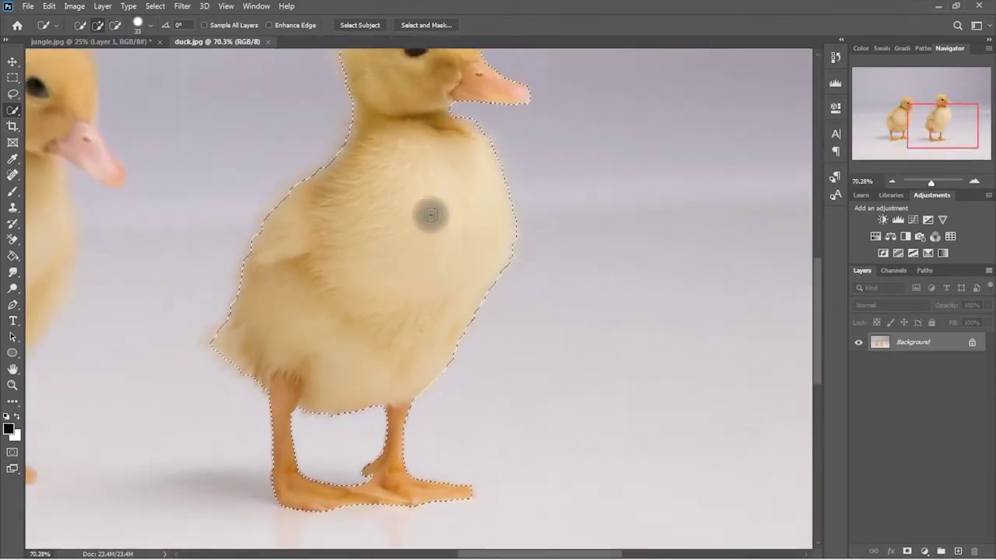
click(417, 26)
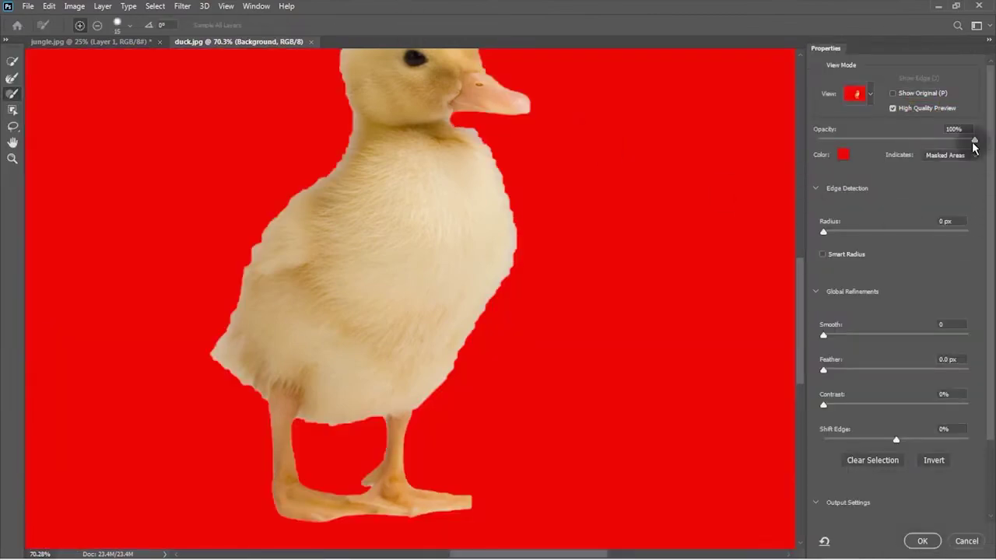
Set the Select and Mask view to a red Overlay at full opacity.
mouse_move(975, 142)
mouse_down()
mouse_move(916, 135)
mouse_move(977, 140)
mouse_up()
click(862, 95)
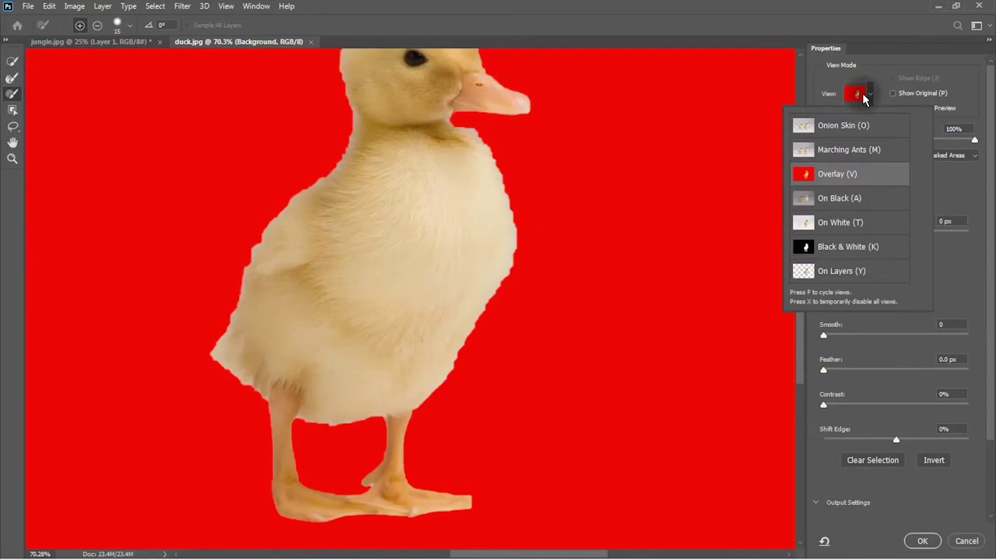
click(860, 97)
click(843, 155)
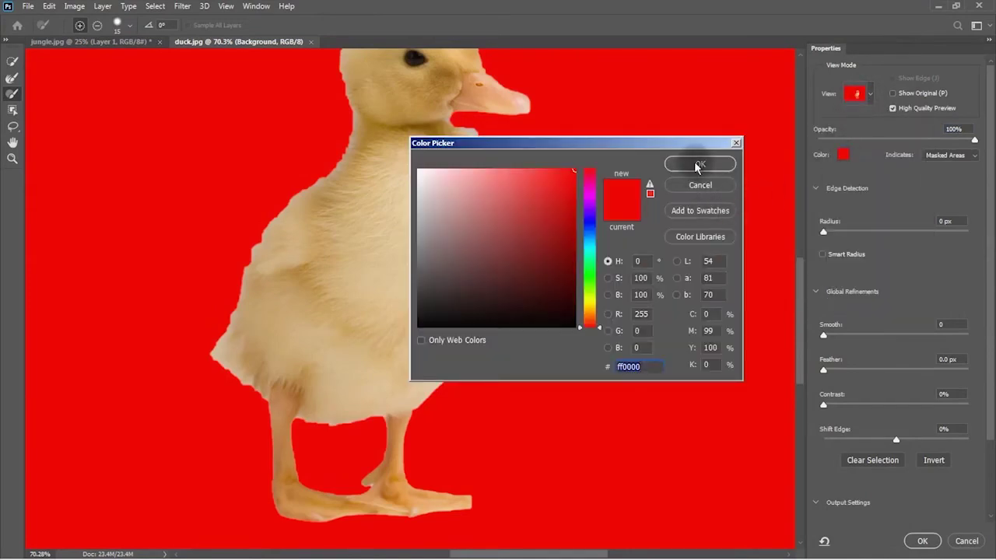
click(698, 167)
Refine the duckling's fuzzy fur edges around the head, sides and belly with the Refine Edge Brush.
scroll(516, 206, down, 3)
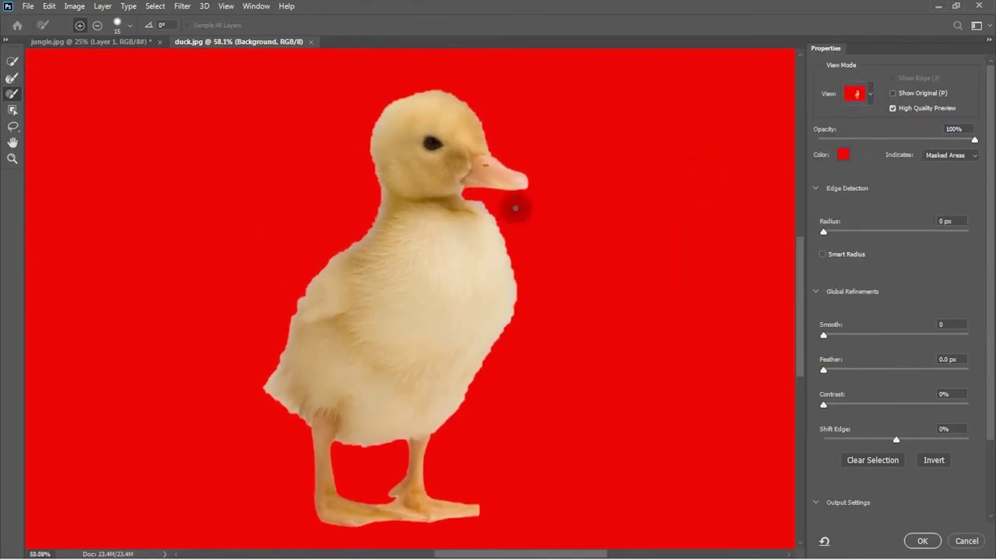
key(r)
scroll(329, 215, up, 5)
mouse_move(510, 284)
mouse_down()
mouse_move(494, 216)
mouse_move(379, 155)
mouse_move(263, 229)
mouse_move(260, 340)
mouse_move(233, 436)
mouse_move(187, 506)
mouse_up()
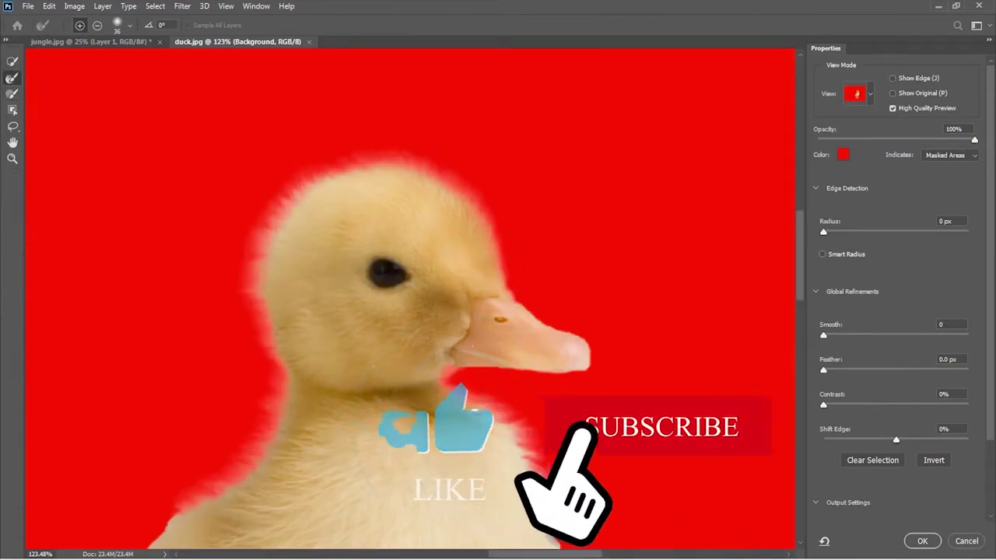
scroll(545, 312, down, 5)
mouse_move(638, 184)
mouse_down()
mouse_move(631, 302)
mouse_move(507, 506)
mouse_up()
mouse_move(233, 167)
mouse_down()
mouse_move(195, 211)
mouse_move(89, 450)
mouse_move(402, 338)
mouse_move(270, 238)
mouse_up()
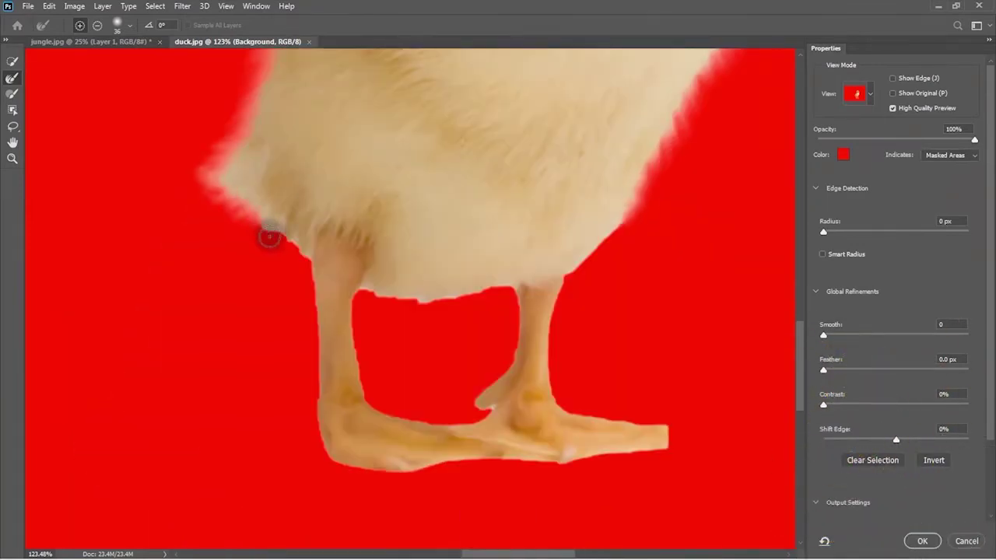
mouse_move(383, 300)
mouse_down()
mouse_move(511, 285)
mouse_move(604, 251)
mouse_move(629, 219)
mouse_up()
Paint out the gap in the duckling's toe notch with a small subtracting brush.
click(12, 95)
scroll(605, 305, up, 3)
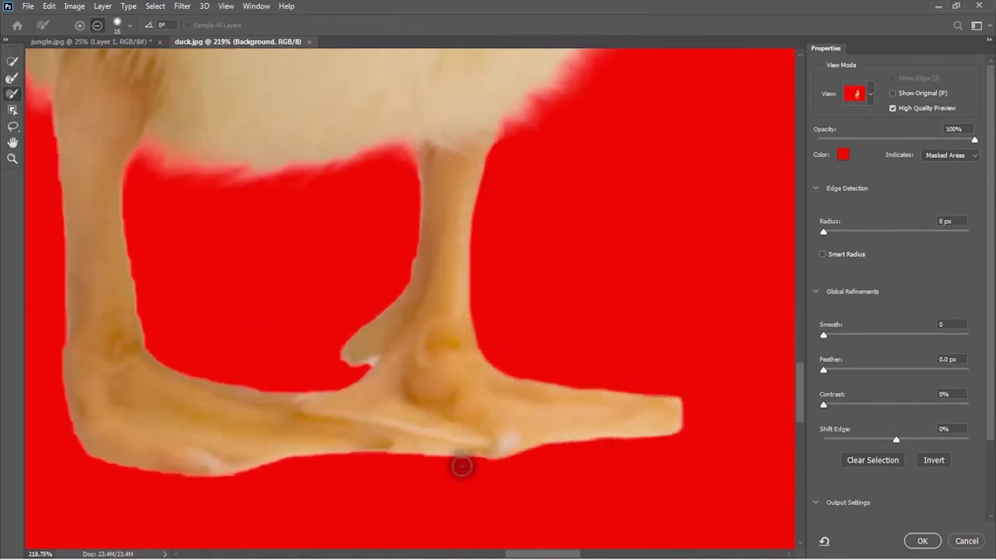
drag(266, 472, 273, 410)
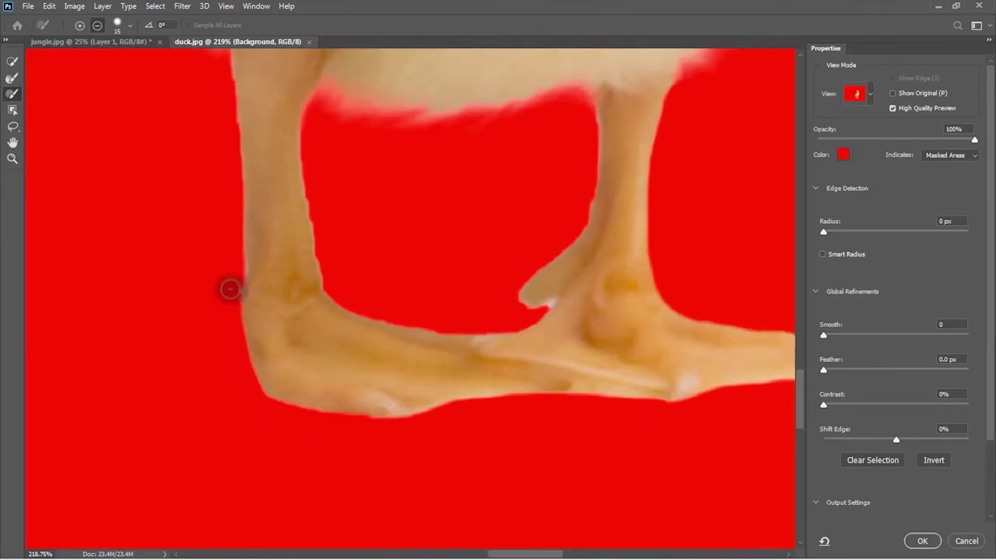
drag(230, 289, 277, 398)
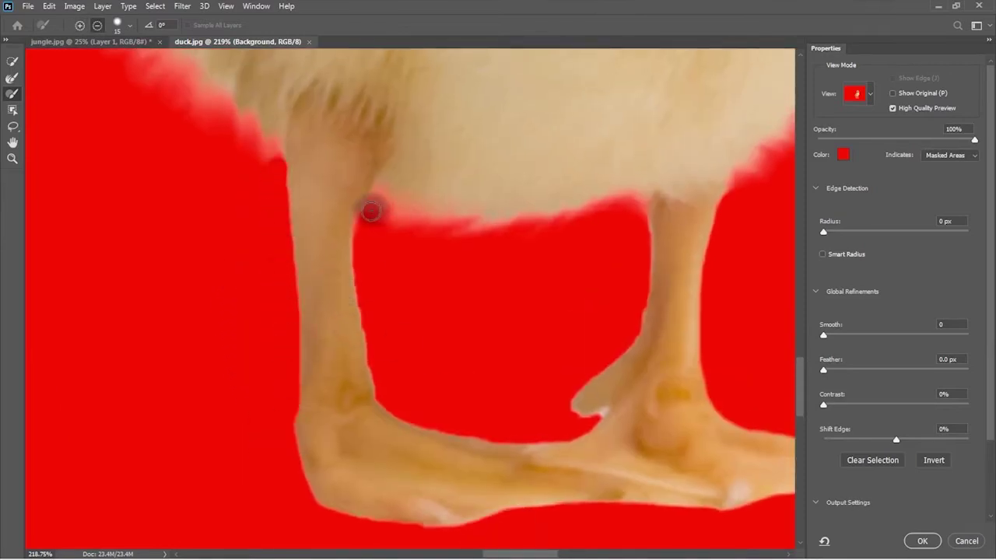
scroll(434, 422, up, 3)
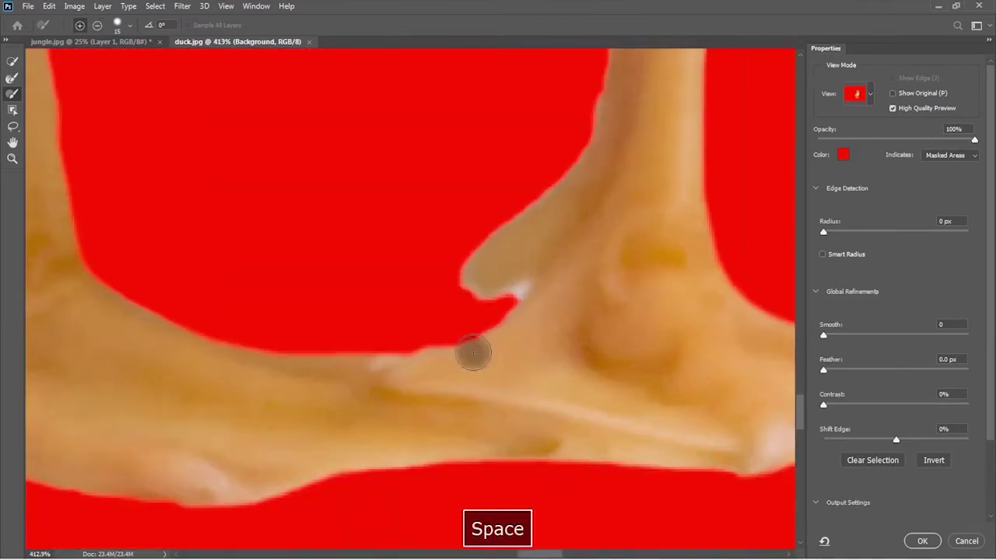
scroll(539, 309, up, 3)
key(bracketleft)
key(bracketleft)
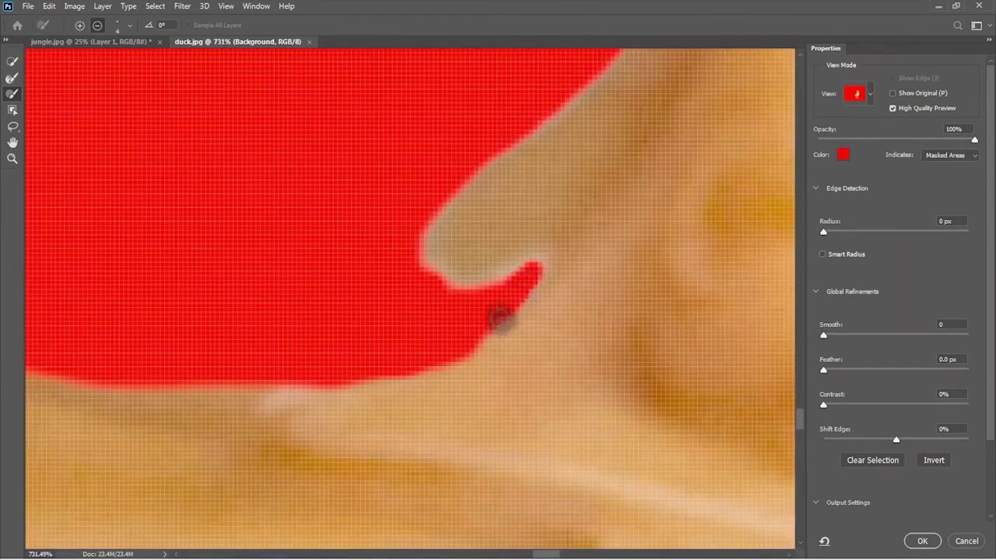
drag(500, 317, 422, 262)
scroll(560, 205, down, 3)
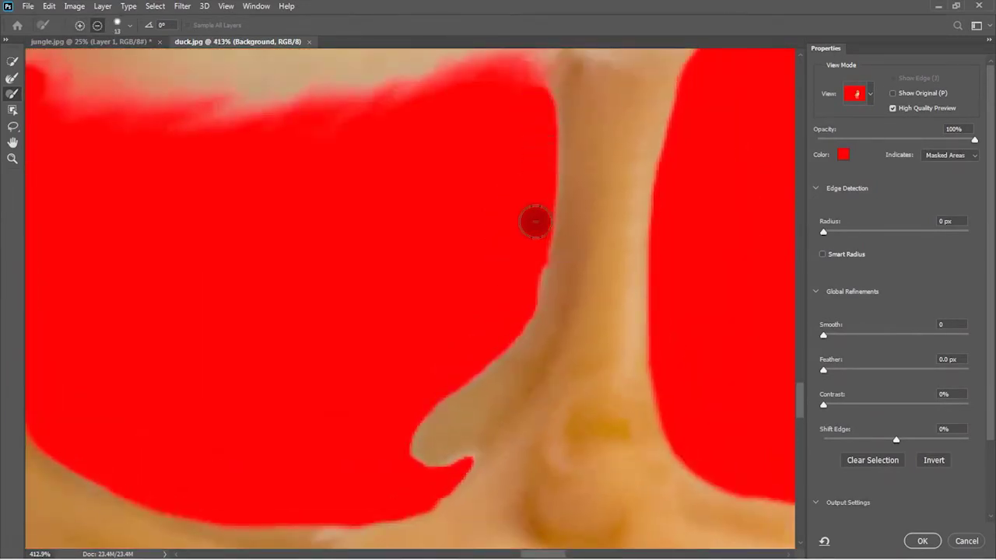
scroll(545, 288, down, 2)
scroll(520, 257, up, 3)
key(bracketleft)
key(bracketleft)
key(ctrl+z)
scroll(545, 257, down, 5)
scroll(578, 142, down, 2)
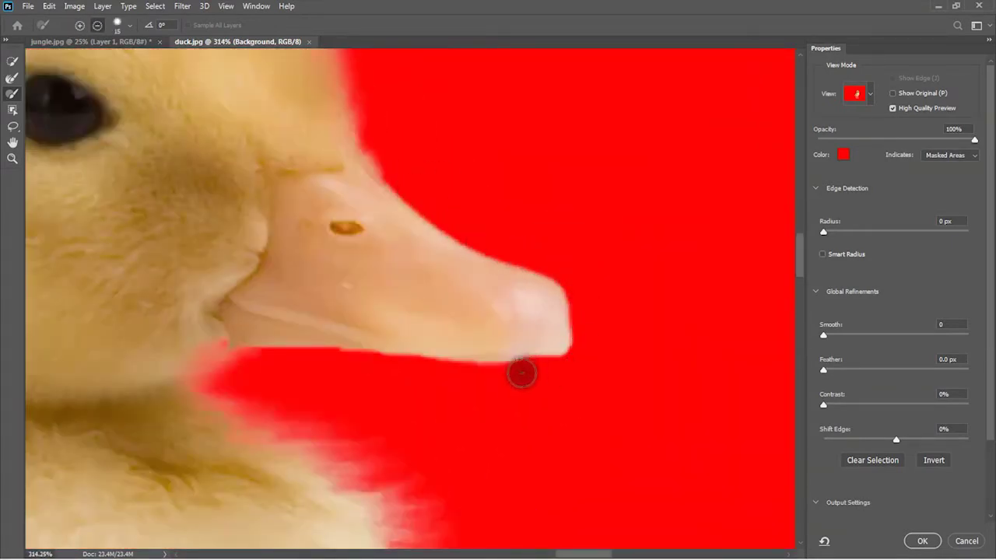
scroll(281, 363, down, 3)
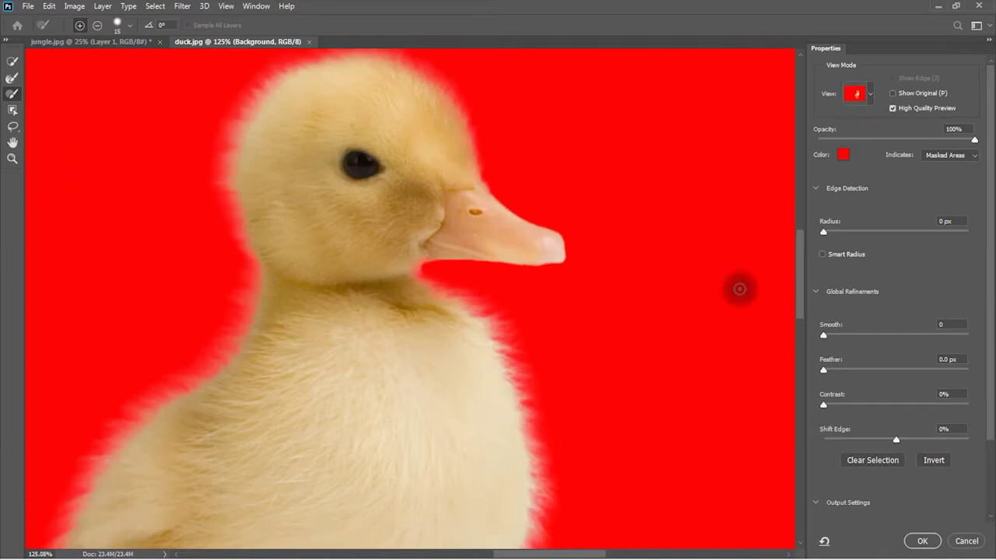
Output the refined duckling selection to a Layer Mask and accept it.
scroll(895, 466, down, 2)
click(919, 485)
click(938, 493)
click(921, 541)
scroll(476, 328, down, 1)
scroll(479, 330, down, 2)
Move the masked duckling into jungle.jpg and flip it horizontally to face left.
click(13, 61)
mouse_move(474, 319)
mouse_down()
mouse_move(529, 357)
mouse_move(566, 362)
mouse_move(425, 356)
mouse_up()
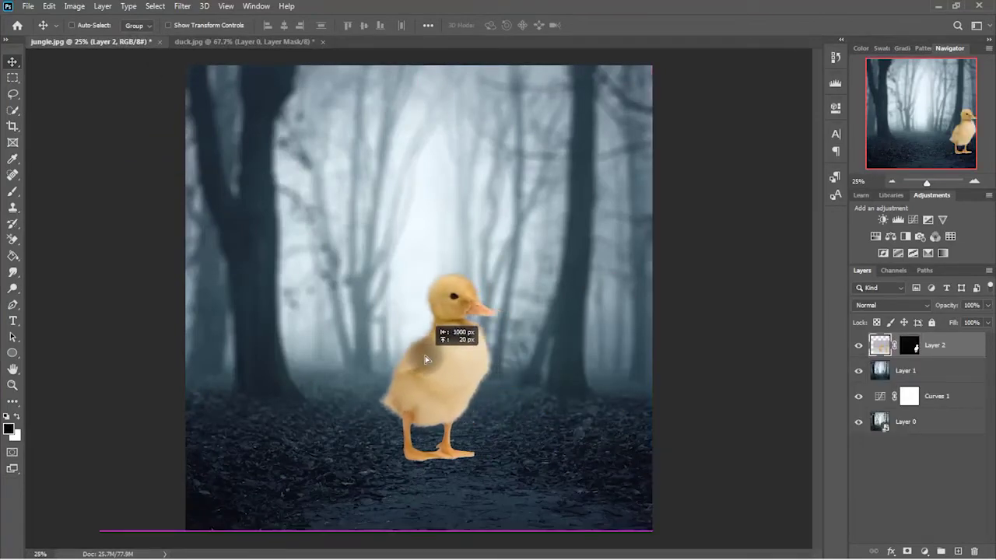
key(ctrl+t)
right_click(438, 356)
click(512, 336)
Position the duckling on the forest path, commit the transform, and view Layer 2's mask alone.
drag(350, 341, 485, 337)
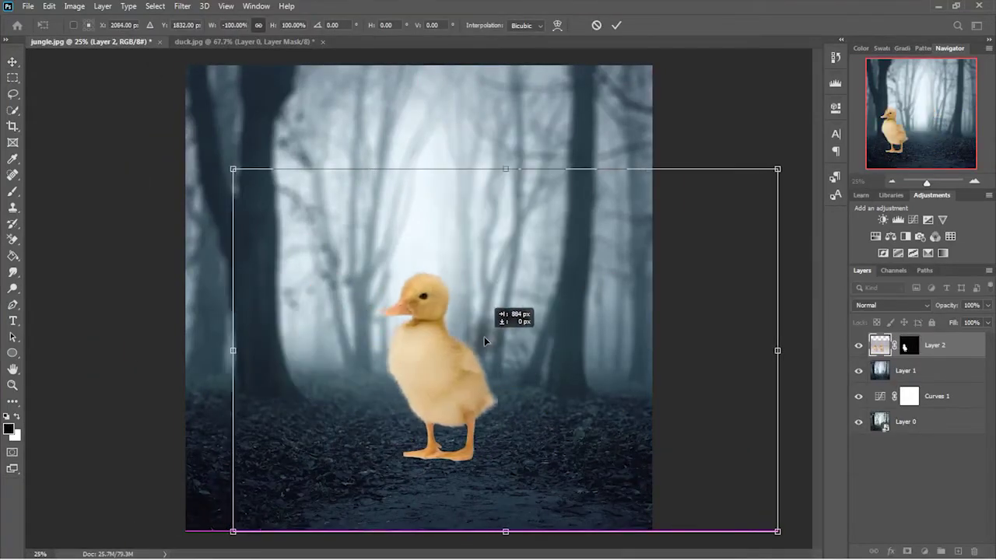
key(Return)
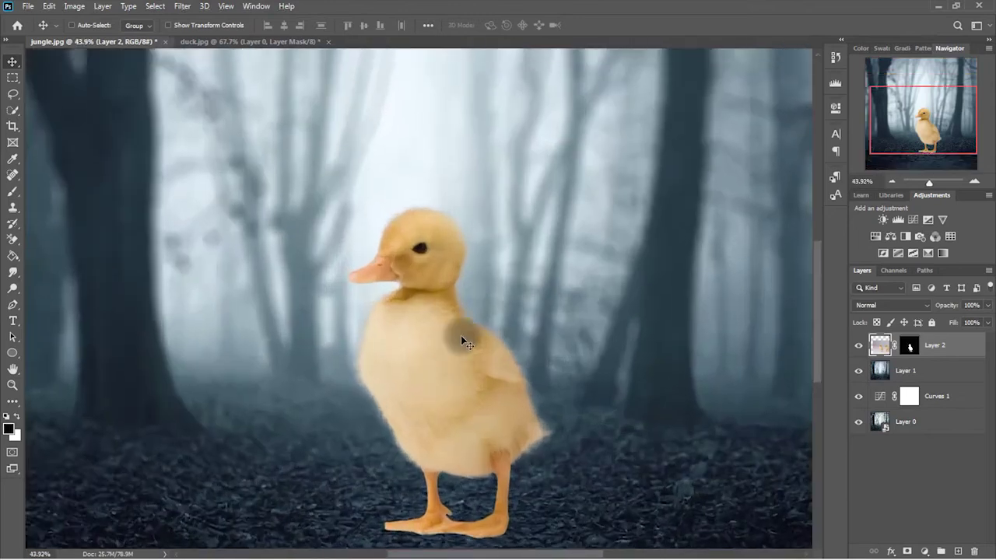
drag(445, 355, 467, 354)
alt+click(909, 346)
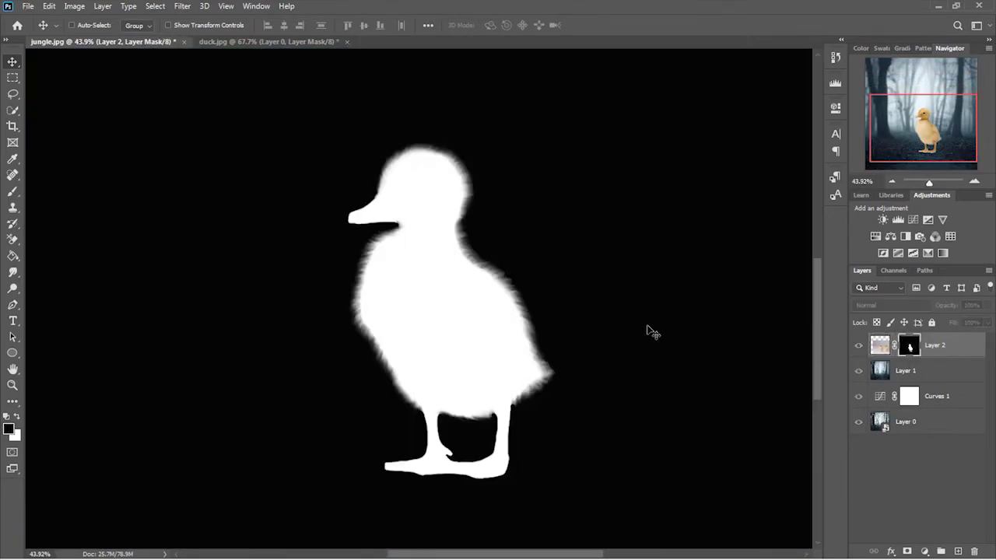
Pick the Dodge tool (Highlights 5%) with an enlarged brush for working on the duckling's mask.
click(15, 289)
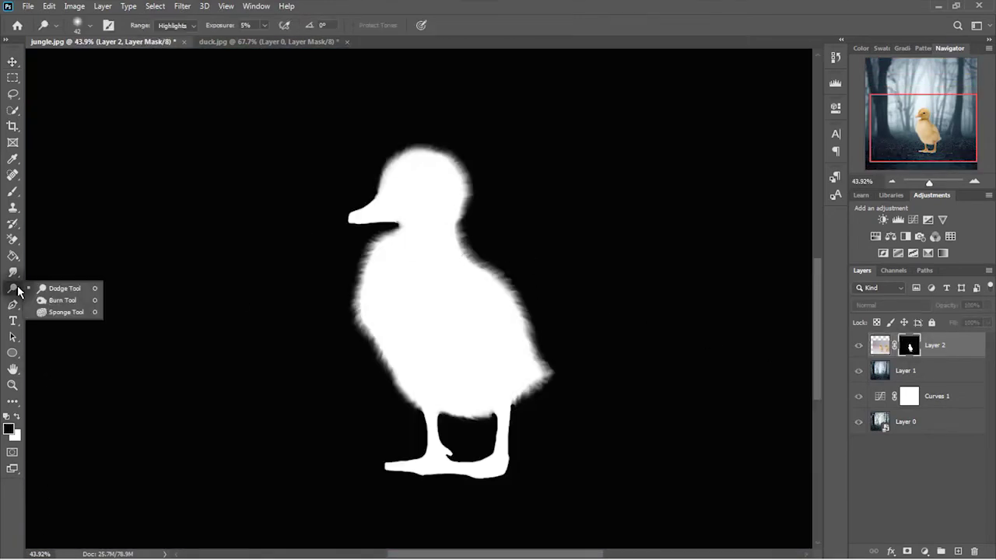
click(34, 292)
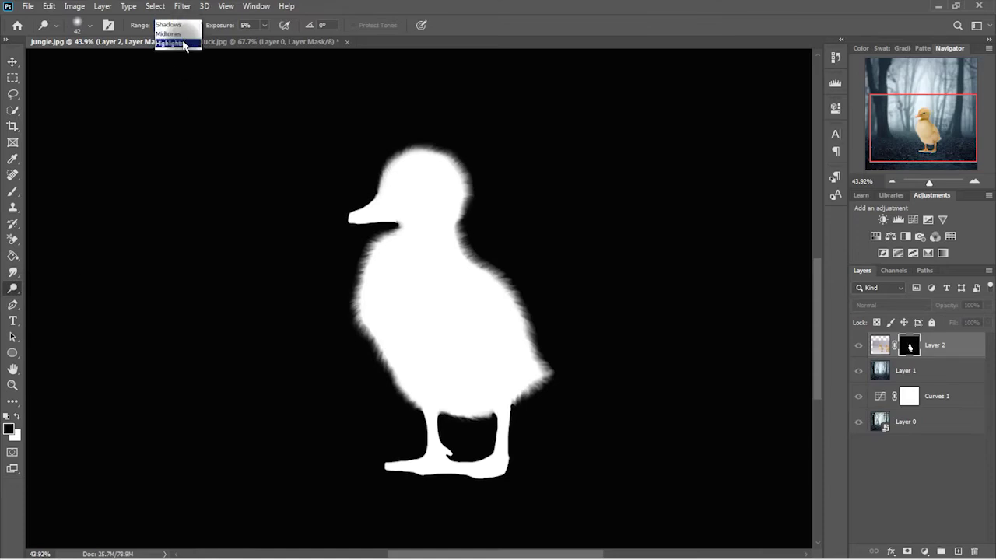
key(alt+shift+s)
drag(926, 129, 923, 126)
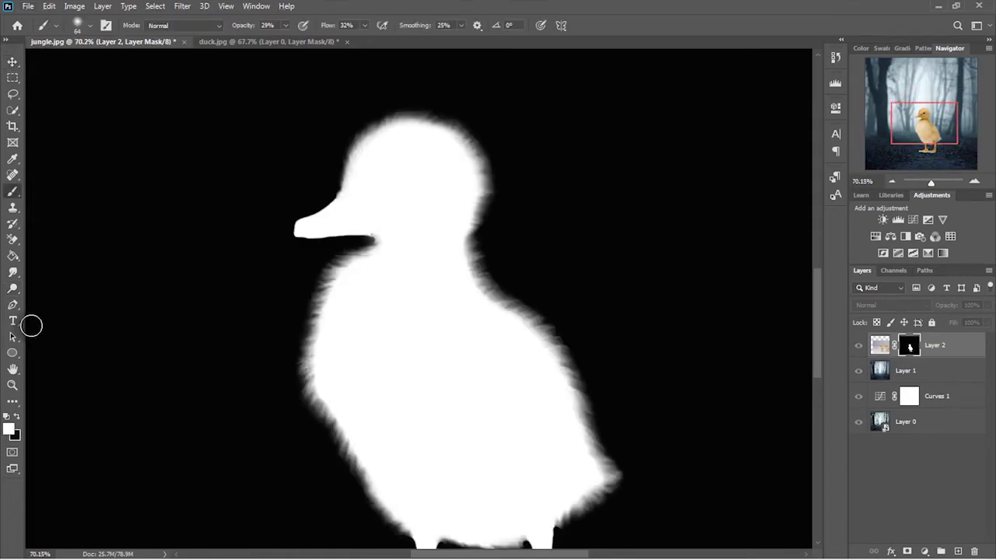
Switch to the Burn tool set to Shadows at 27% for darkening the mask edges.
click(11, 272)
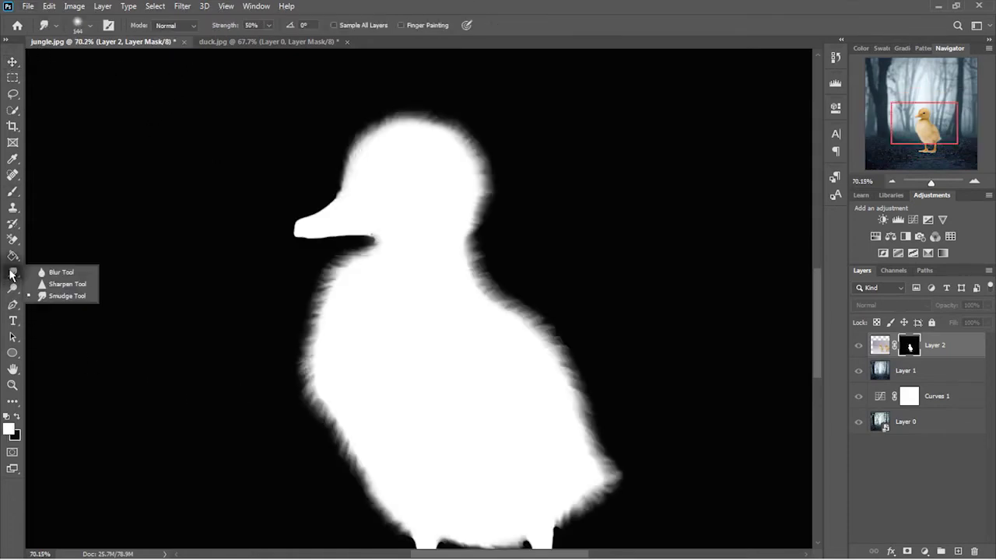
drag(11, 290, 40, 292)
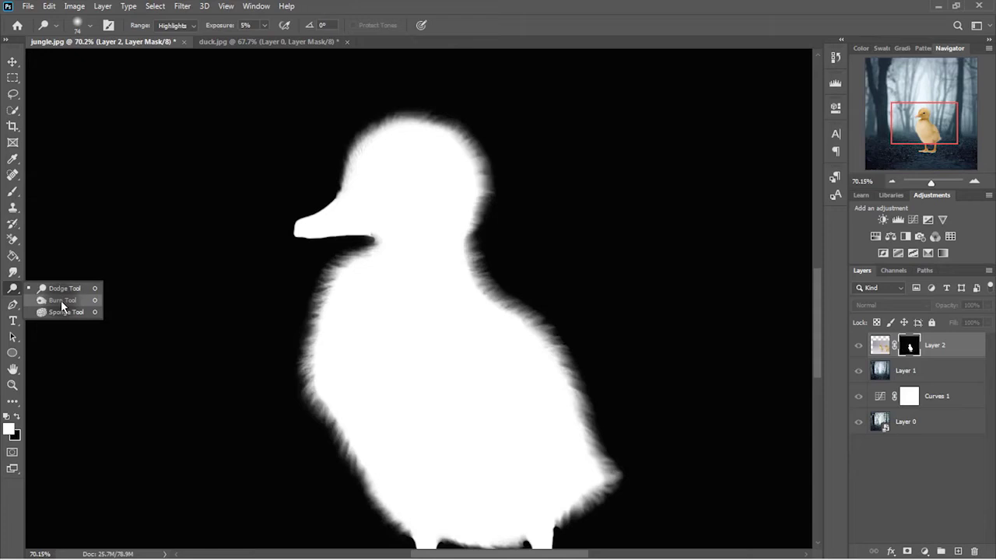
click(63, 306)
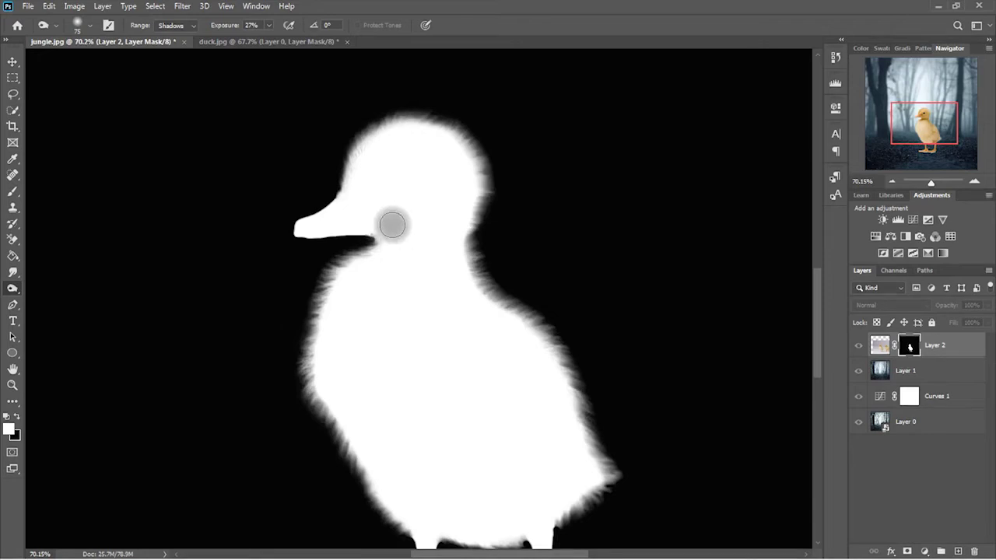
right_click(12, 291)
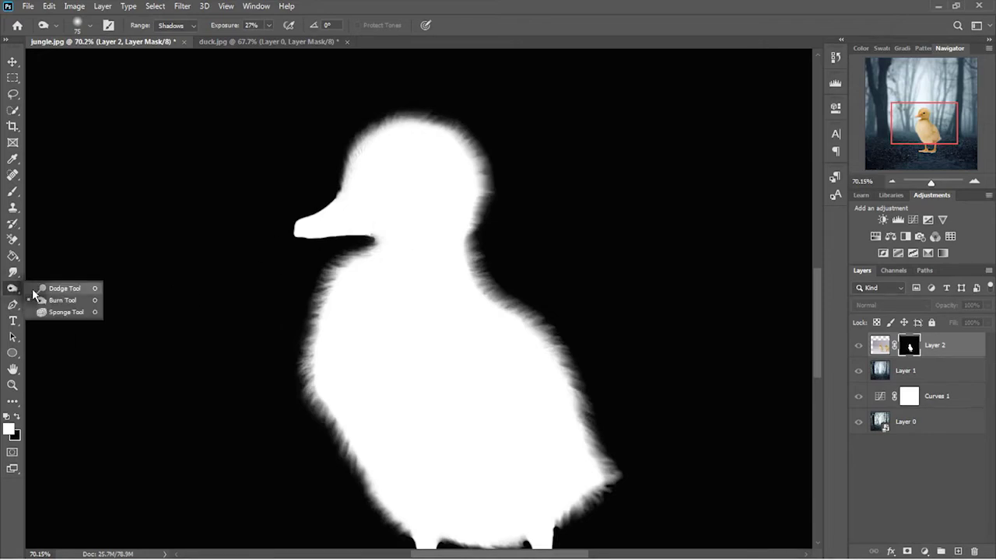
click(60, 288)
scroll(373, 238, up, 1)
scroll(427, 204, up, 4)
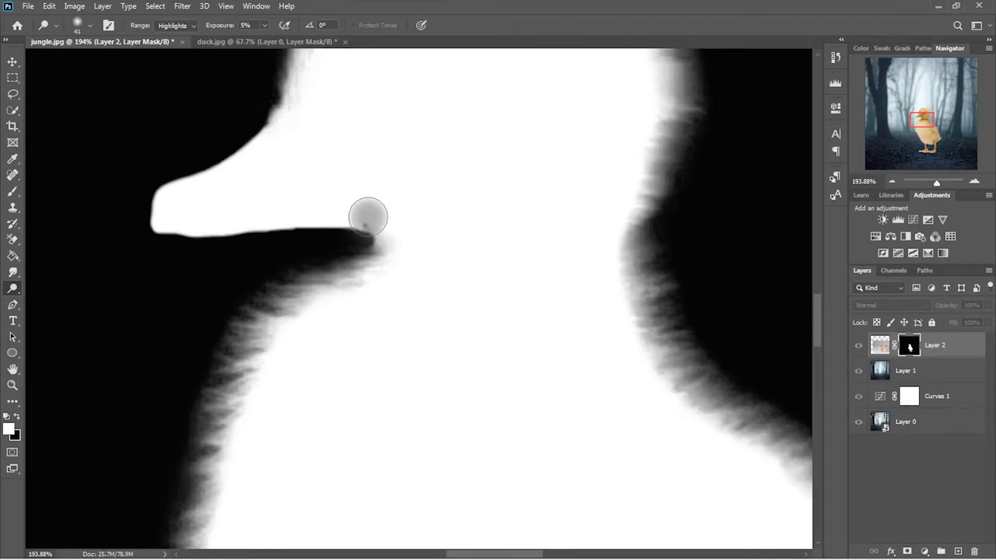
scroll(623, 218, up, 3)
right_click(11, 291)
click(78, 298)
scroll(504, 296, down, 5)
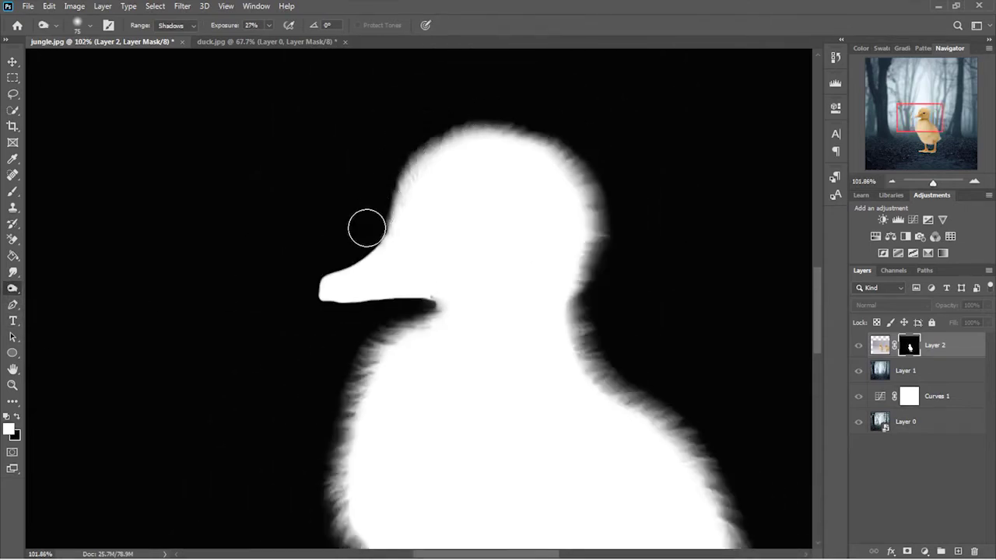
Burn the soft mask edges along the duckling's neck, chest, left side and below the beak.
mouse_move(593, 158)
mouse_down()
mouse_move(573, 311)
mouse_move(719, 454)
mouse_up()
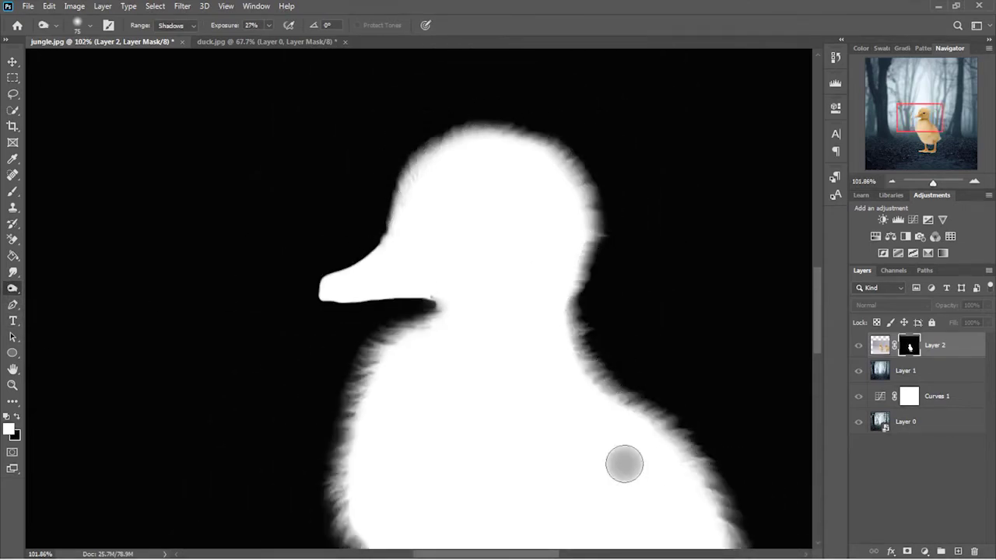
drag(612, 460, 628, 262)
drag(543, 188, 605, 371)
mouse_move(231, 377)
mouse_down()
mouse_move(160, 242)
mouse_move(160, 124)
mouse_up()
drag(244, 116, 302, 289)
drag(295, 335, 244, 459)
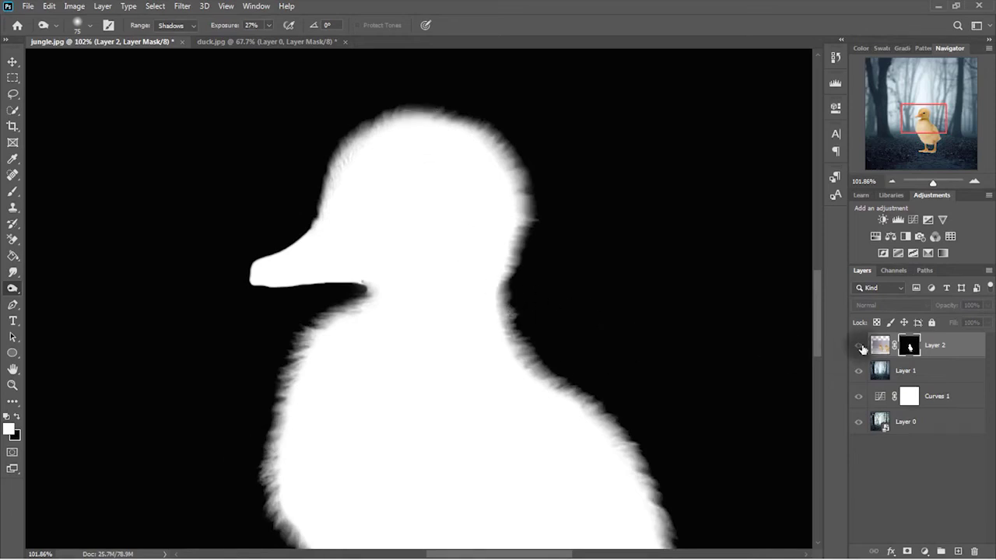
Return to the full composite and undo the stray dark patch on the duckling's back.
alt+click(909, 345)
alt+scroll(519, 317, down, 5)
key(ctrl+z)
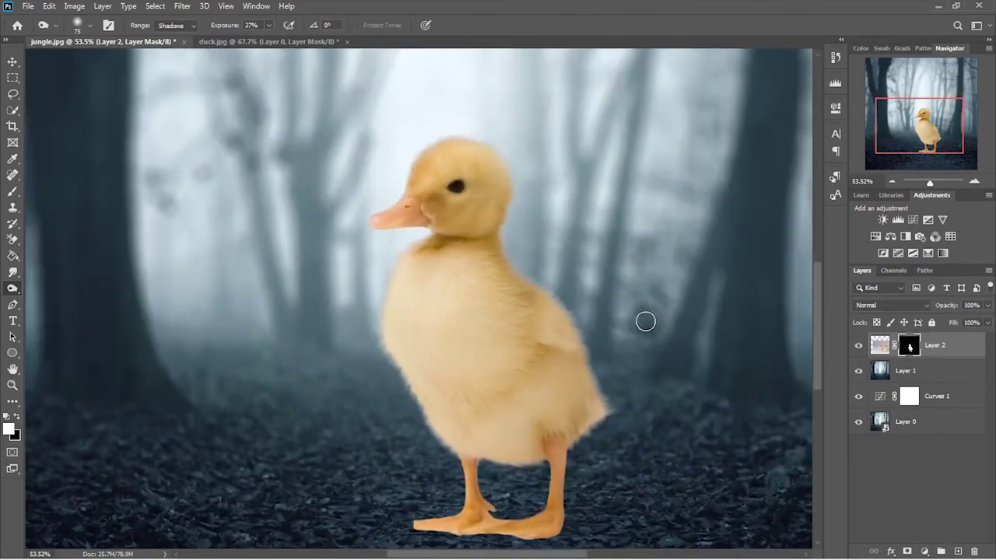
Add a Curves 2 layer clipped to the duckling and lower the RGB top point to darken it.
scroll(644, 321, down, 2)
scroll(641, 322, right, 2)
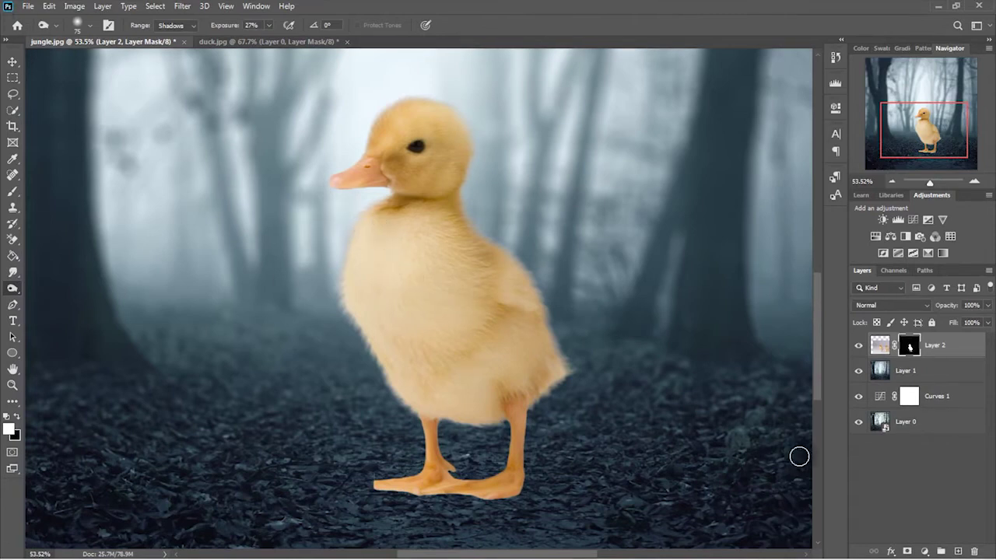
click(924, 551)
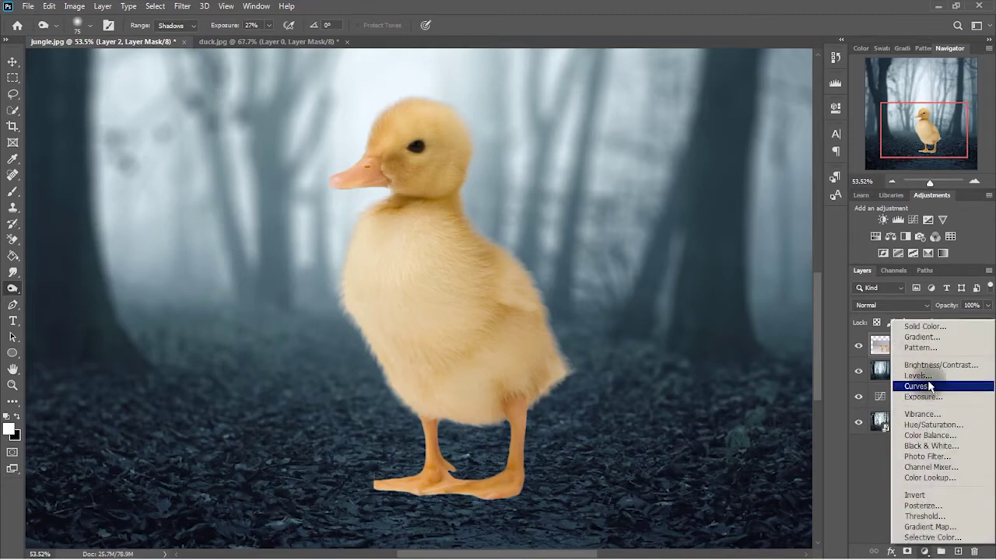
click(928, 384)
click(730, 310)
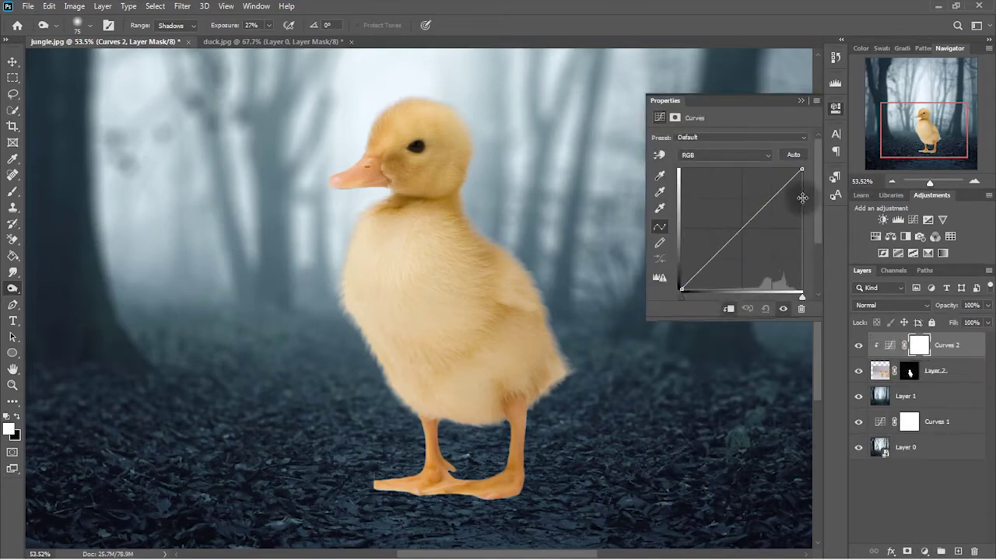
drag(802, 170, 807, 229)
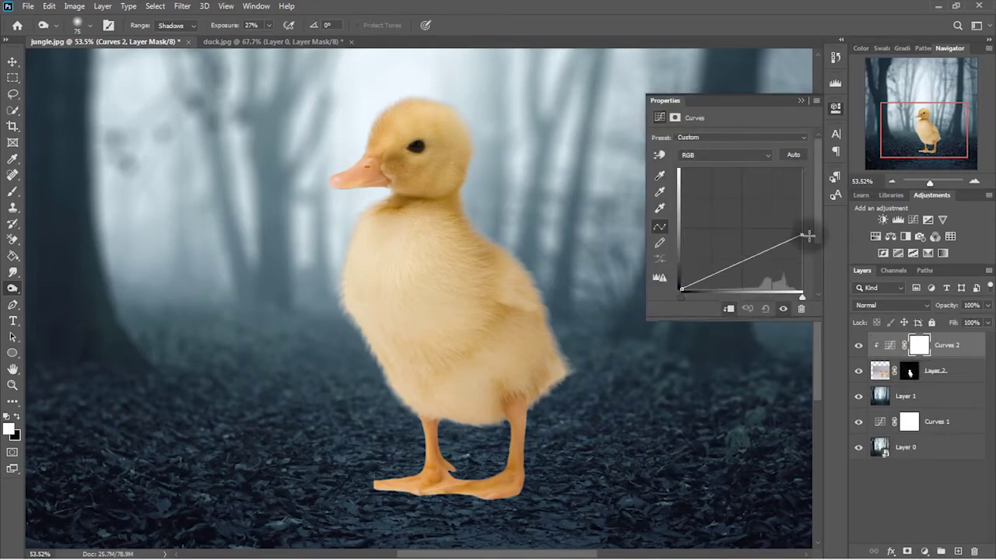
Tweak the Red and Blue channel curves to cool the duckling's warm tones.
click(745, 155)
click(740, 158)
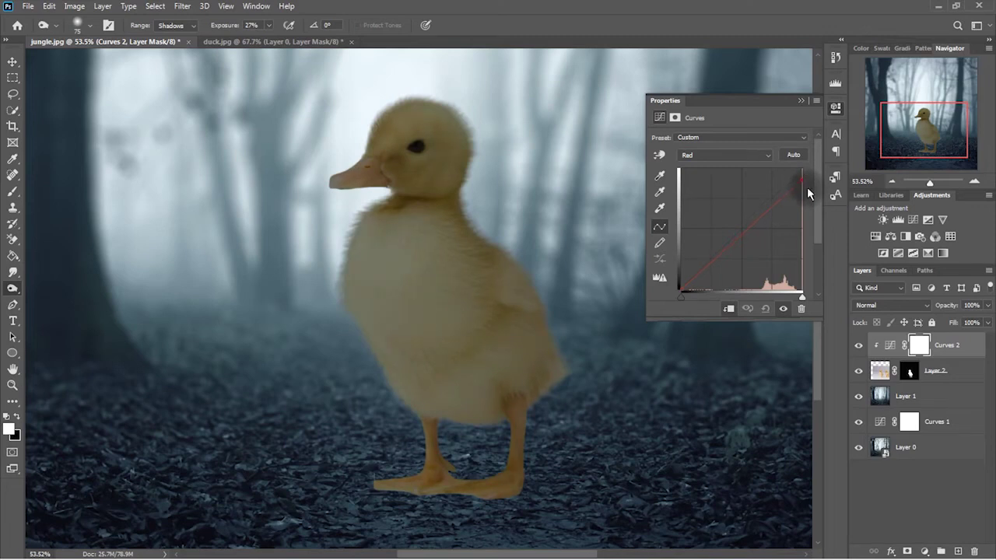
click(745, 155)
click(735, 177)
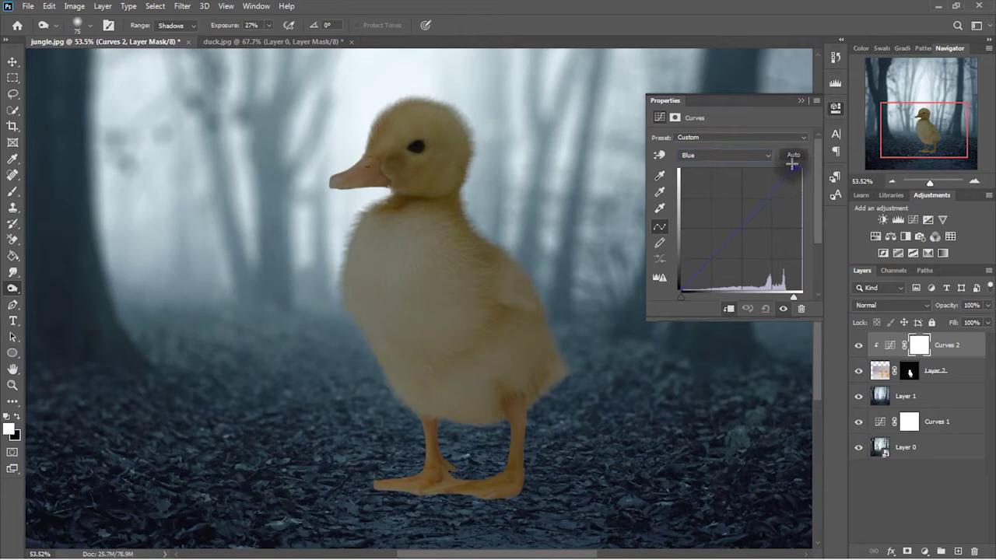
drag(775, 160, 783, 158)
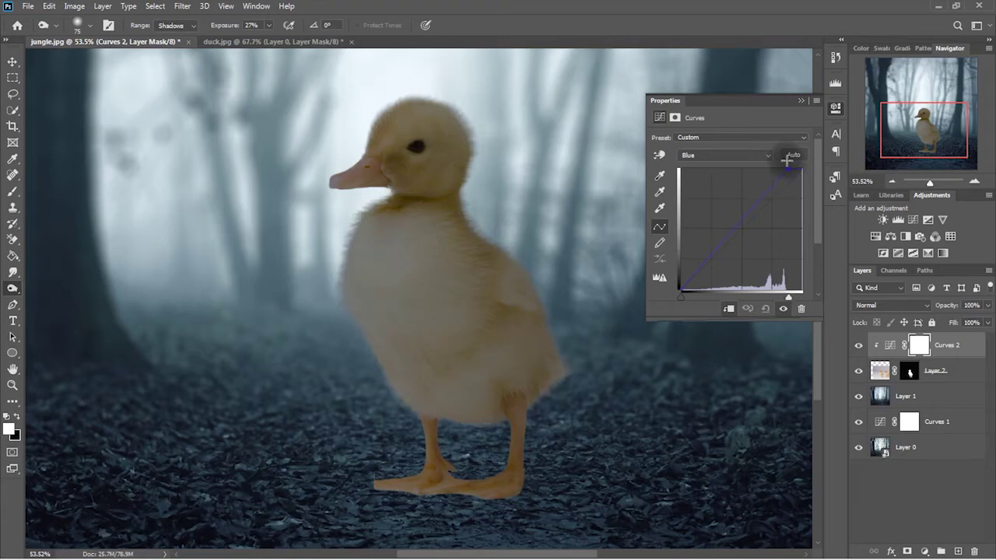
click(925, 551)
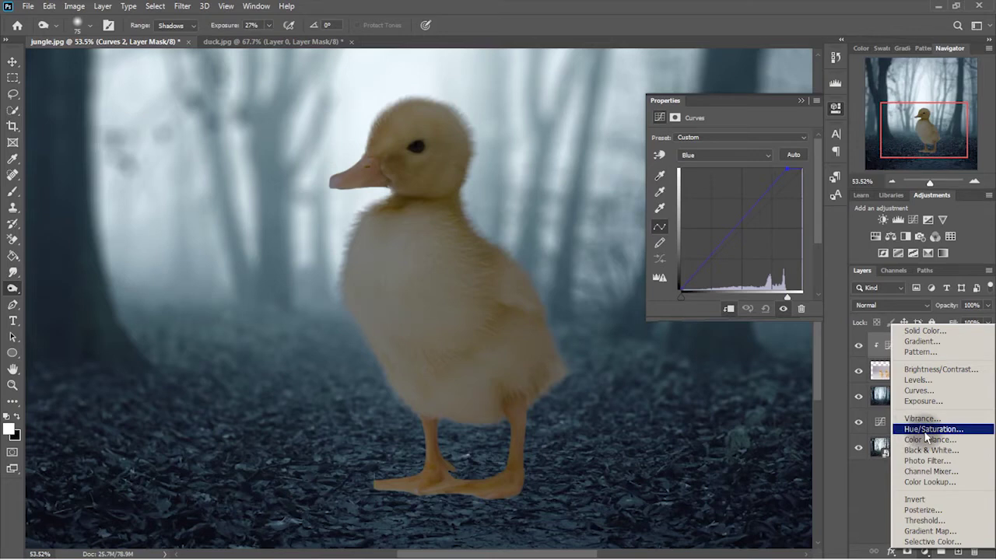
Add clipped Hue/Saturation (Saturation -22) and Color Balance (Midtones Cyan -10, Blue +6) to the duckling.
click(925, 430)
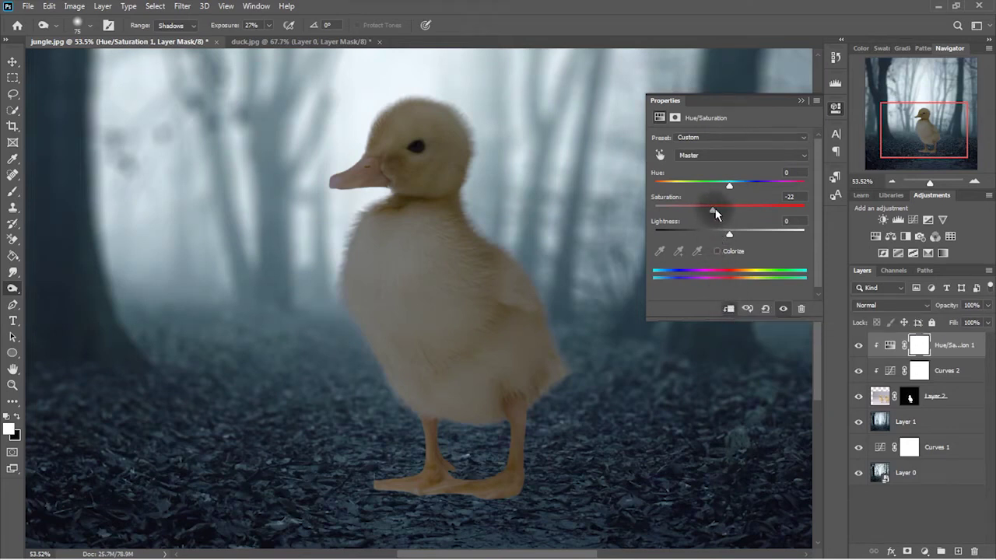
click(924, 551)
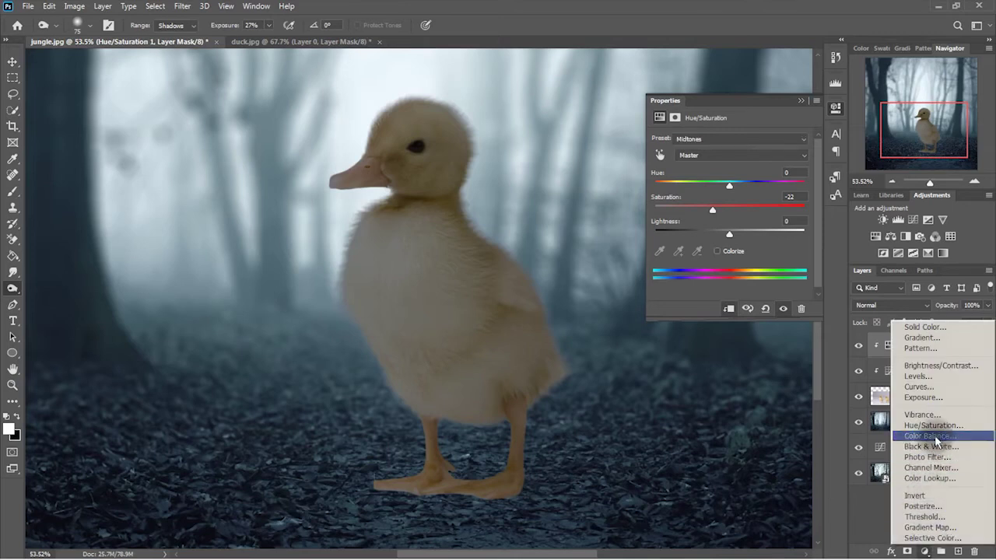
click(930, 436)
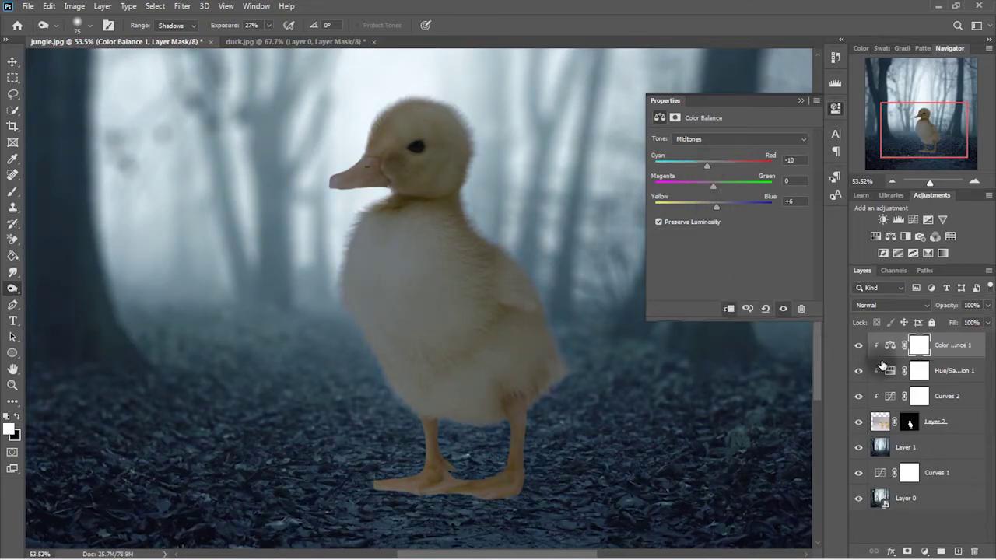
click(919, 403)
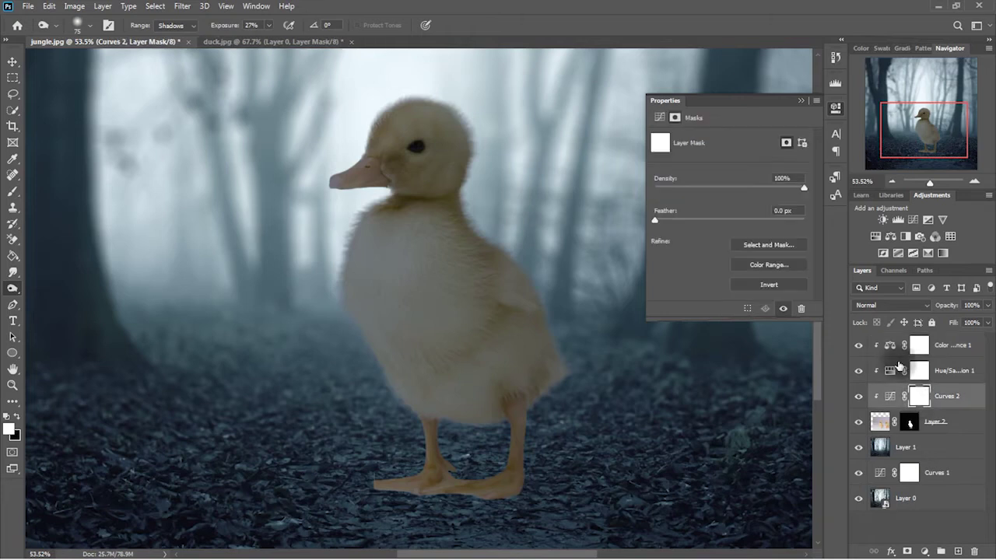
Take a soft Brush at 30% opacity on the Curves 2 mask, sized to about 77 px.
click(802, 101)
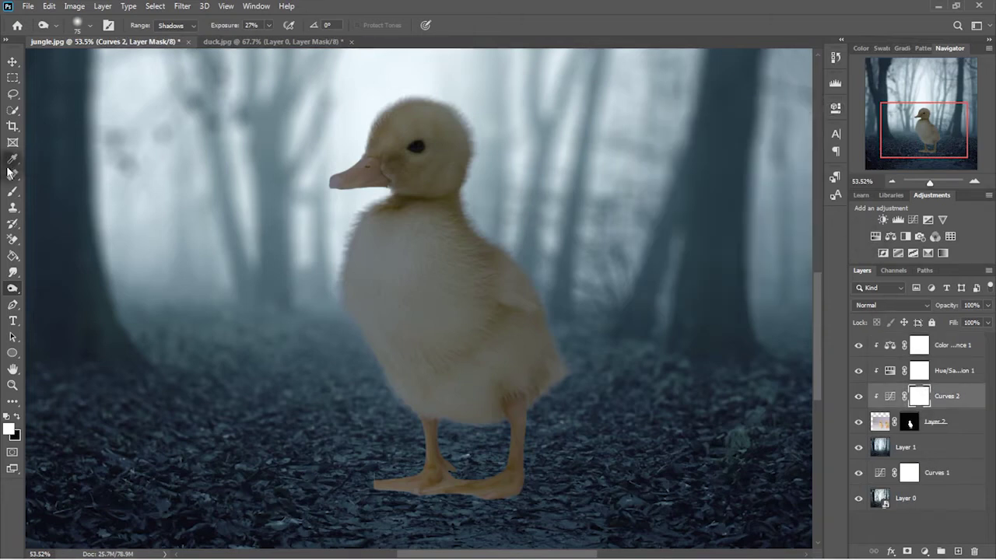
click(12, 196)
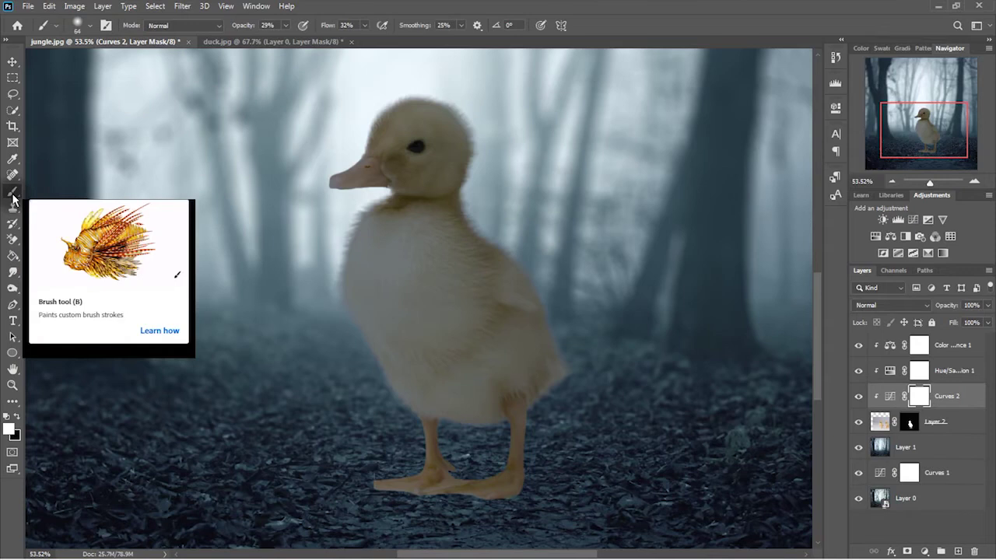
drag(164, 142, 186, 152)
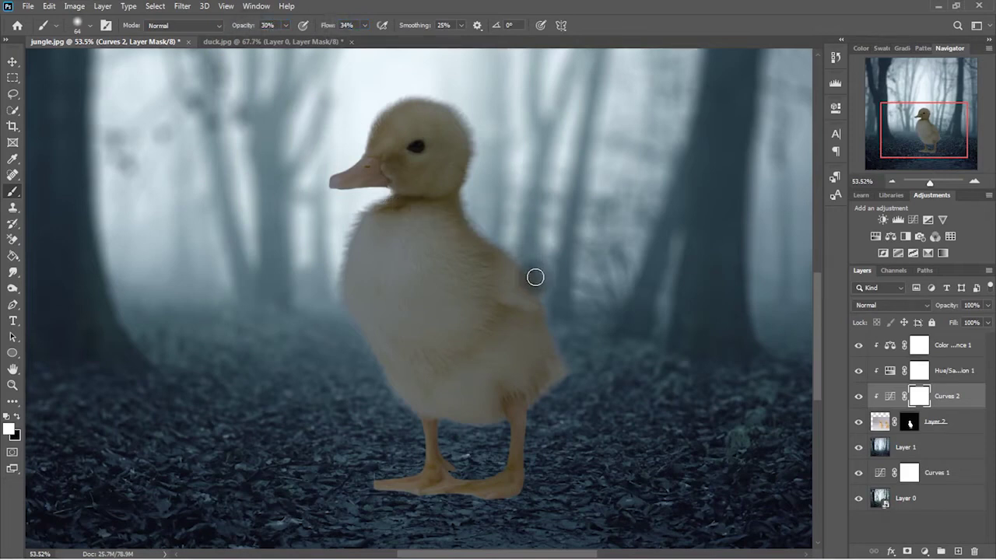
scroll(559, 333, up, 2)
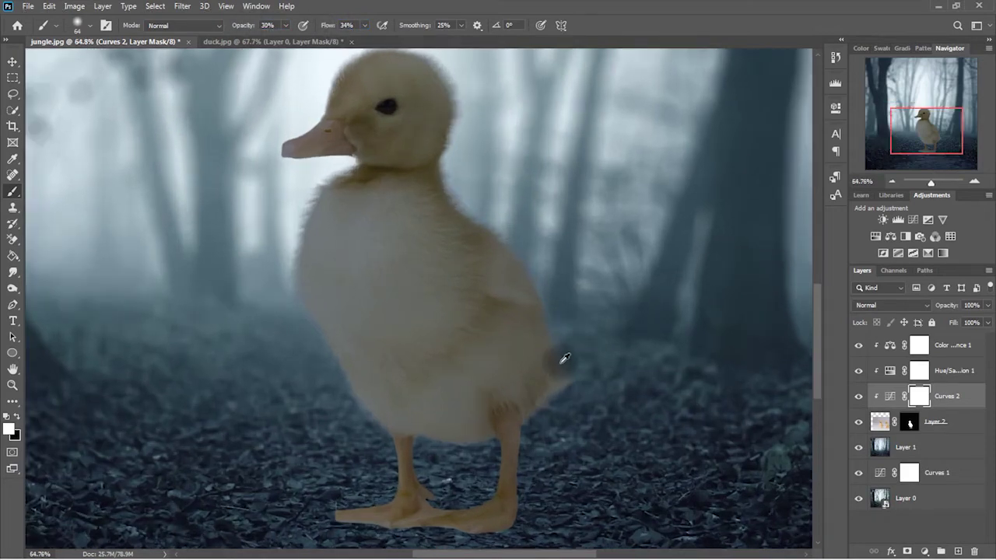
drag(554, 367, 553, 370)
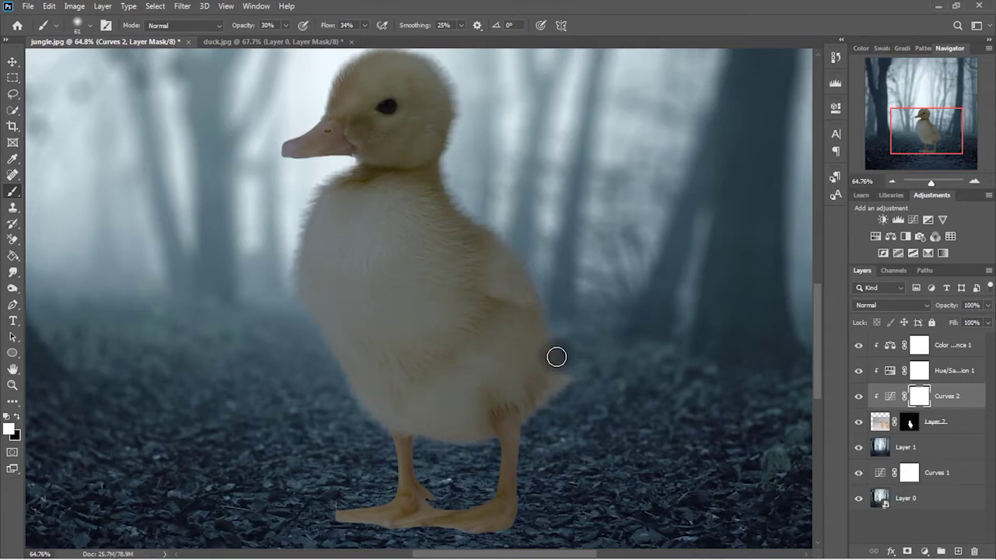
Paint black along the duckling's rear edge and head-and-chest outline, undoing a stray belly dab.
drag(544, 327, 548, 309)
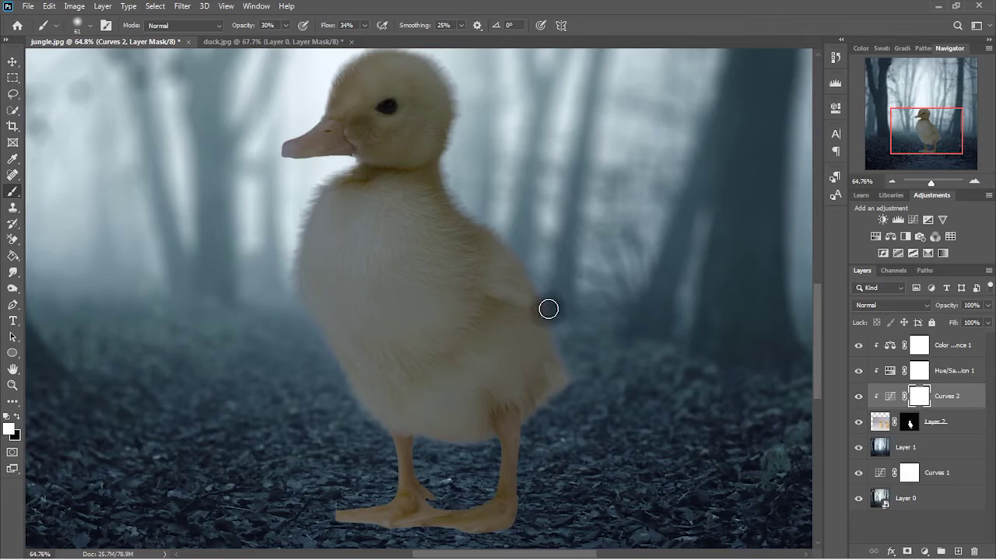
click(394, 348)
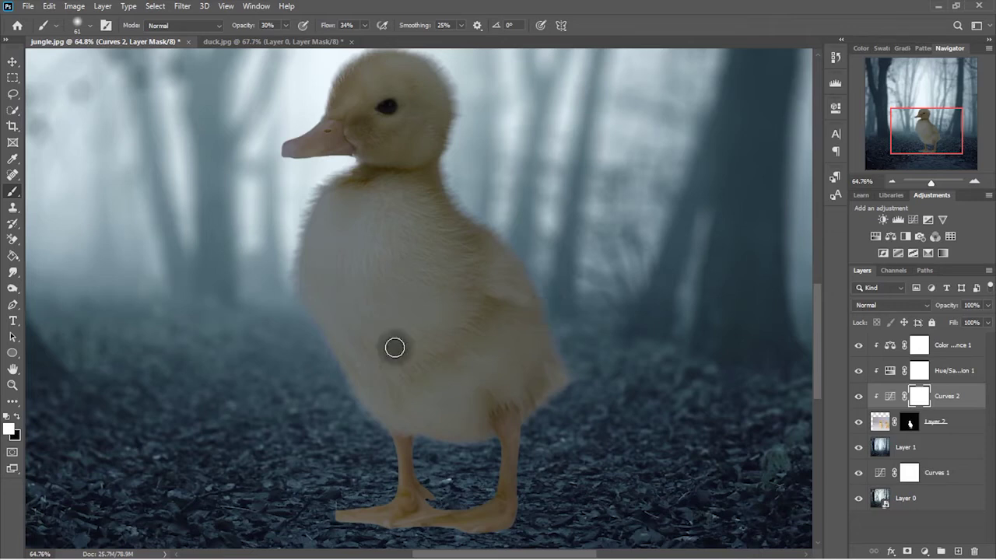
key(ctrl+z)
mouse_move(565, 363)
mouse_down()
mouse_move(567, 353)
mouse_move(533, 330)
mouse_move(566, 377)
mouse_move(546, 307)
mouse_up()
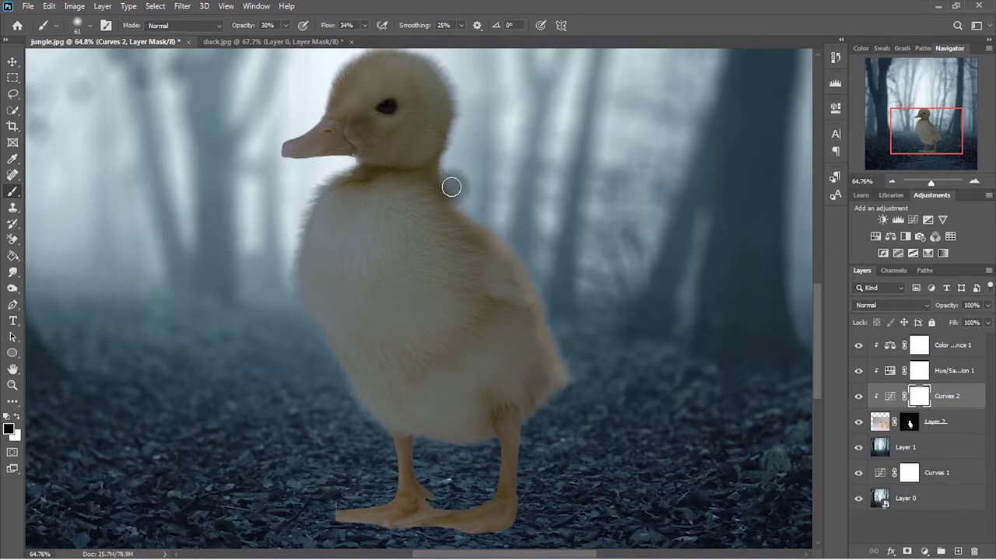
scroll(453, 181, up, 3)
mouse_move(412, 132)
mouse_down()
mouse_move(334, 211)
mouse_move(357, 249)
mouse_move(311, 288)
mouse_move(311, 391)
mouse_up()
scroll(376, 511, down, 5)
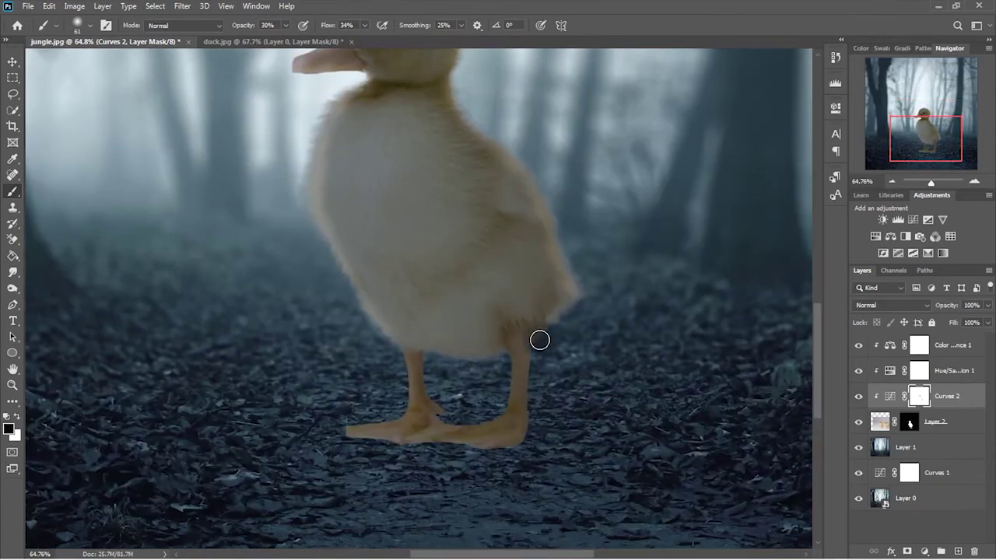
scroll(544, 327, up, 2)
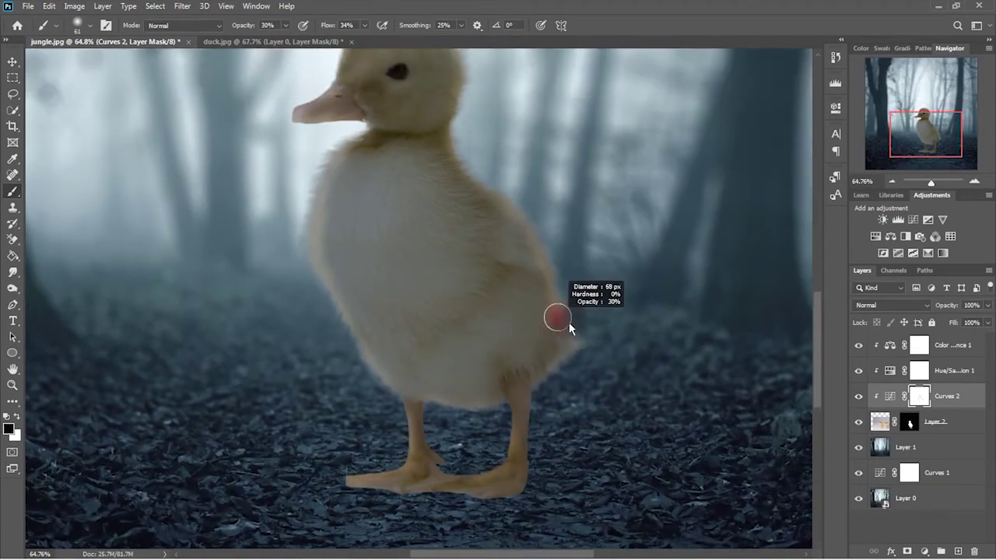
scroll(452, 164, up, 4)
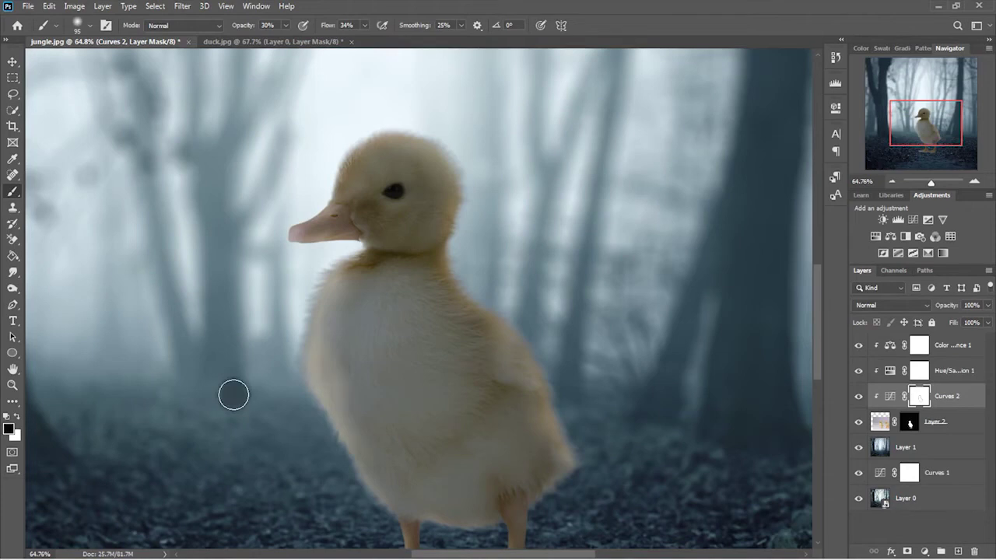
scroll(372, 338, down, 1)
scroll(372, 338, down, 1)
key(1)
key(1)
scroll(623, 399, down, 1)
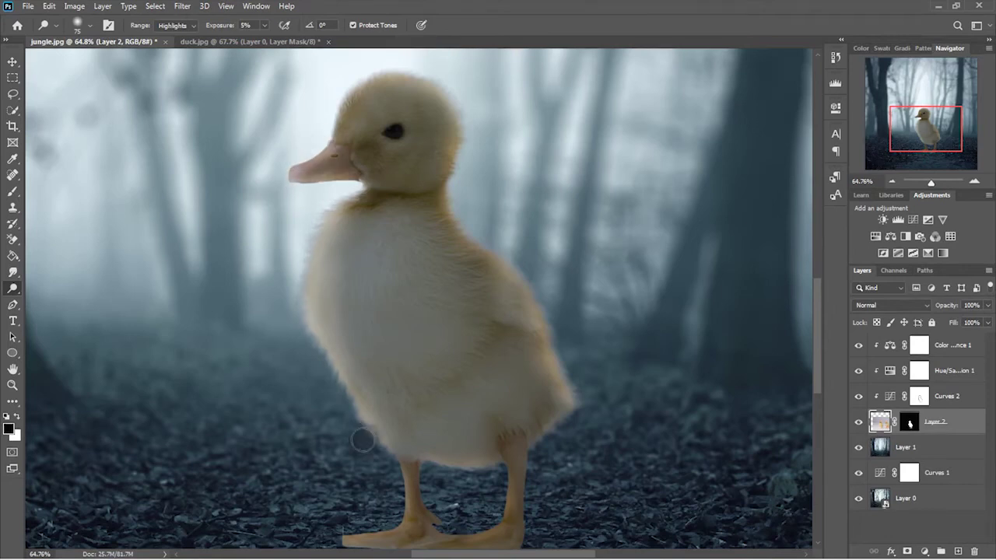
Add a new empty layer above the Color Balance 1 adjustment layer.
scroll(544, 429, down, 5)
scroll(545, 316, up, 5)
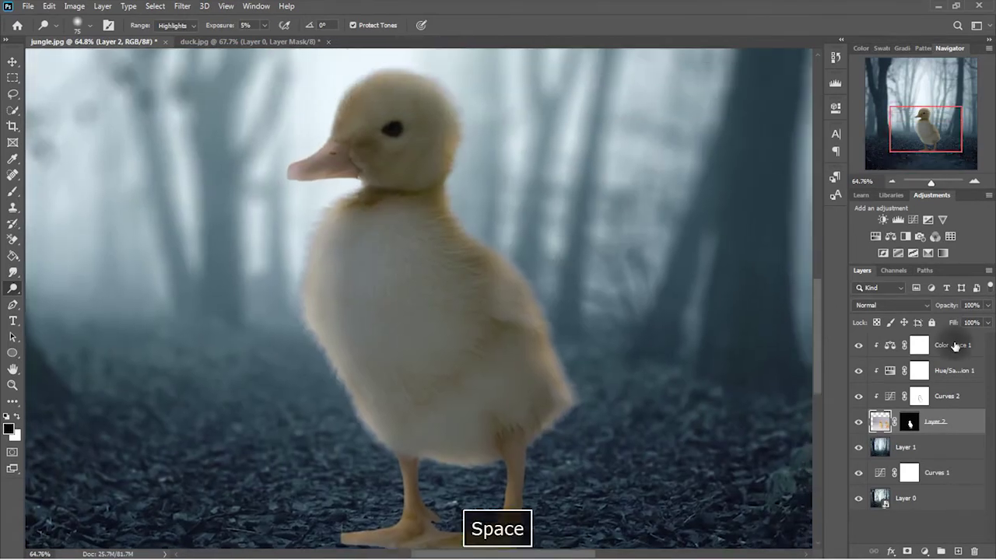
click(951, 345)
click(928, 550)
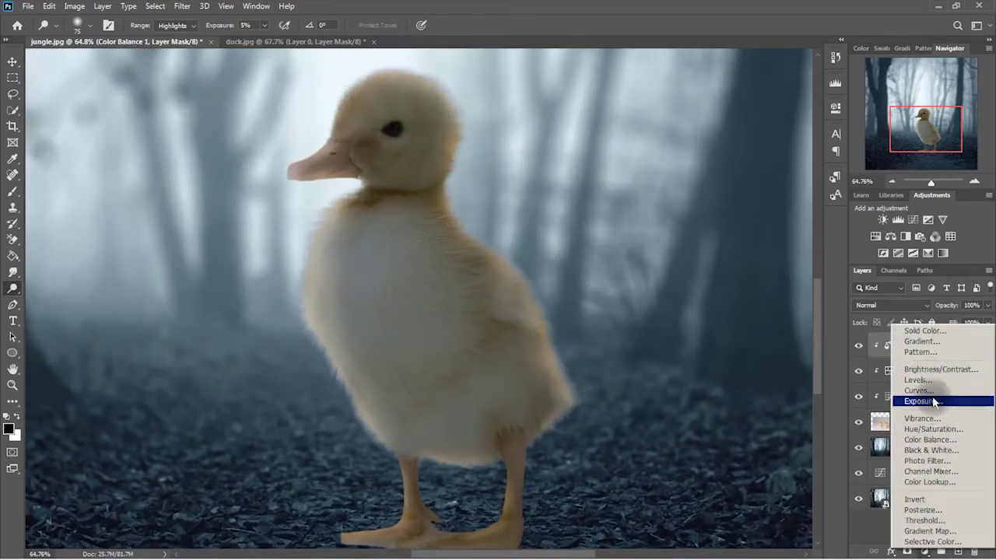
click(955, 554)
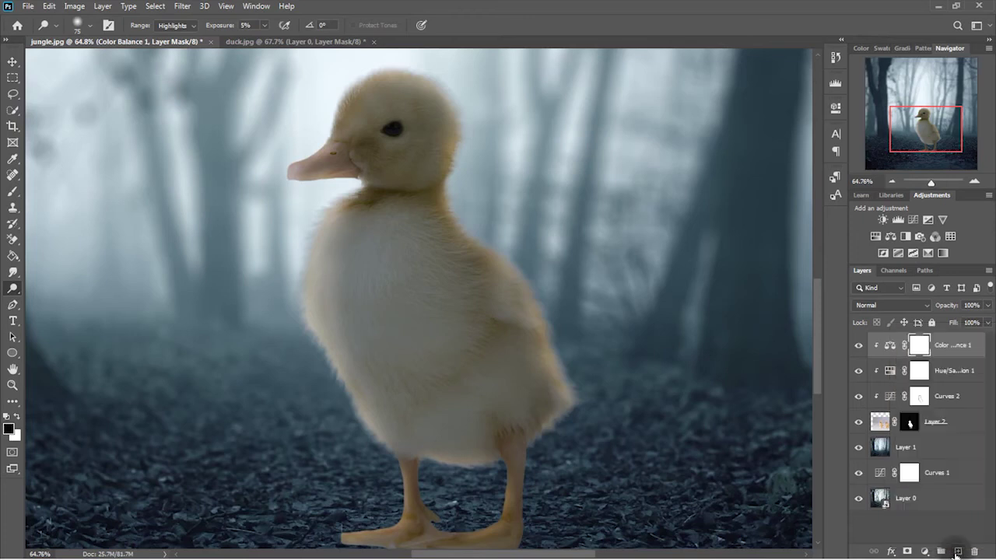
click(957, 552)
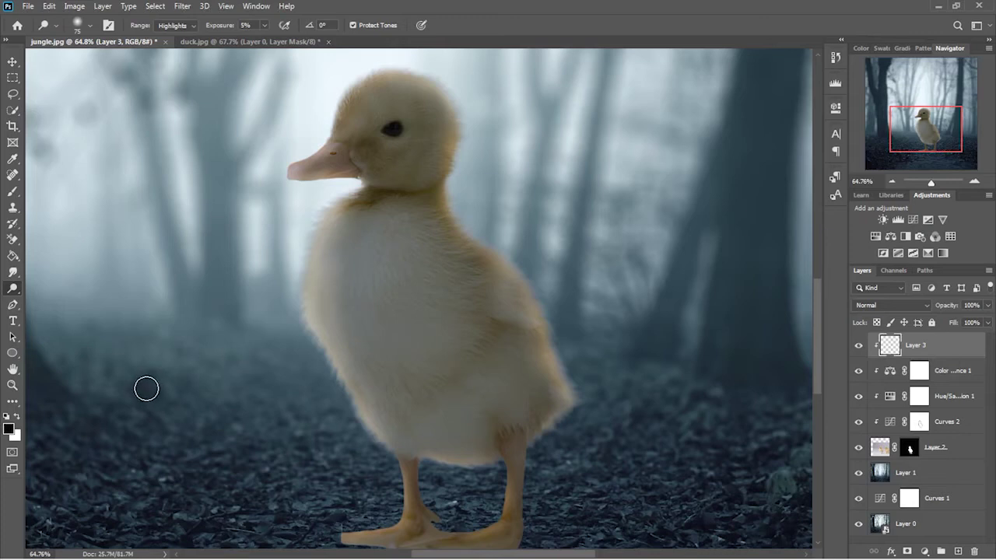
Set the foreground colour to a paler version of the colour sampled from the duckling's fur.
click(9, 427)
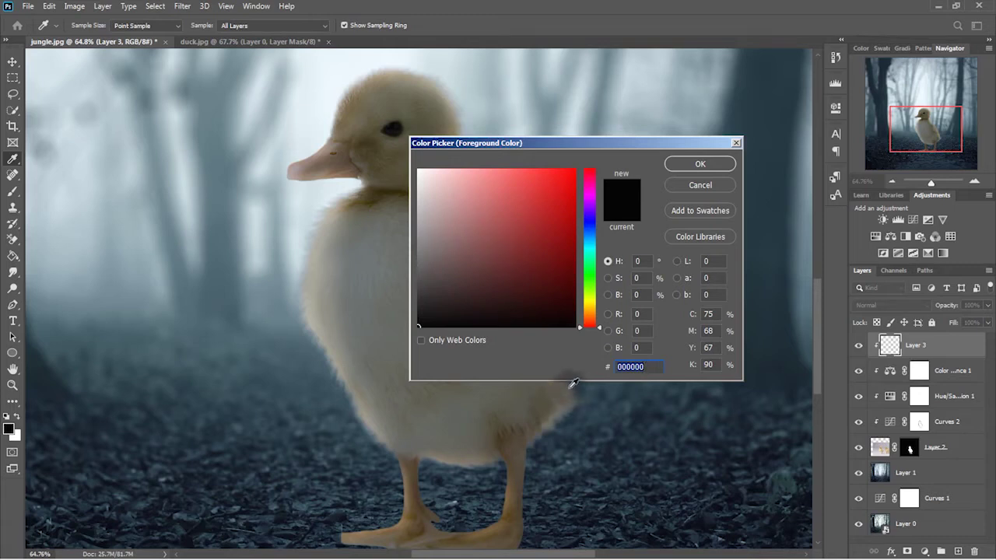
mouse_move(573, 397)
mouse_down()
mouse_move(309, 290)
mouse_move(313, 271)
mouse_up()
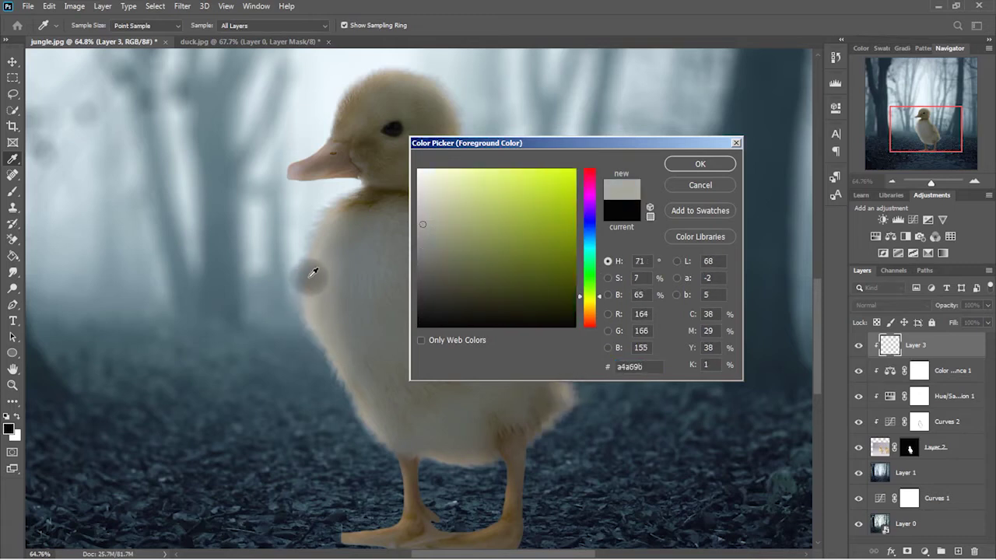
drag(312, 272, 432, 201)
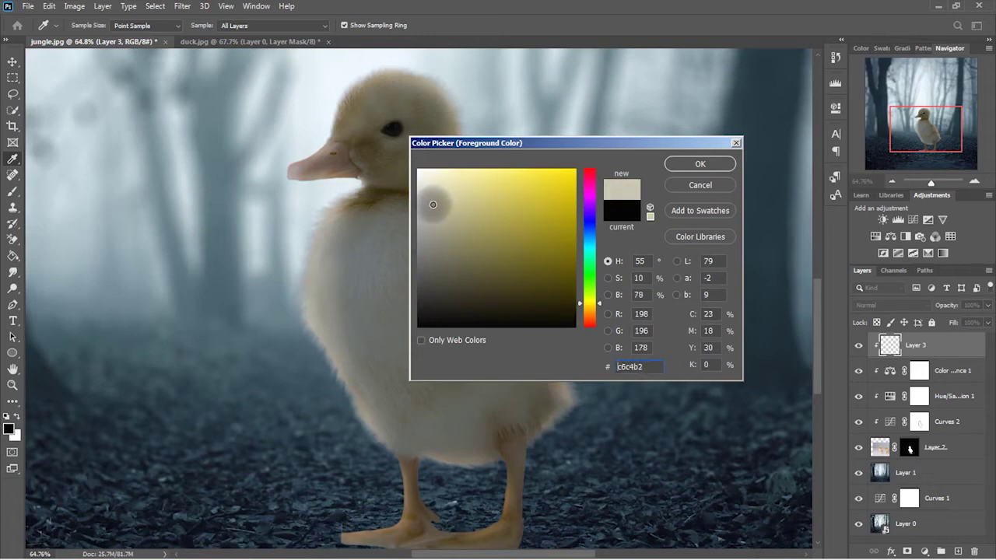
click(700, 163)
Paint pale fur colour under the beak with a soft brush at 24% opacity, then select Layer 2.
key(o)
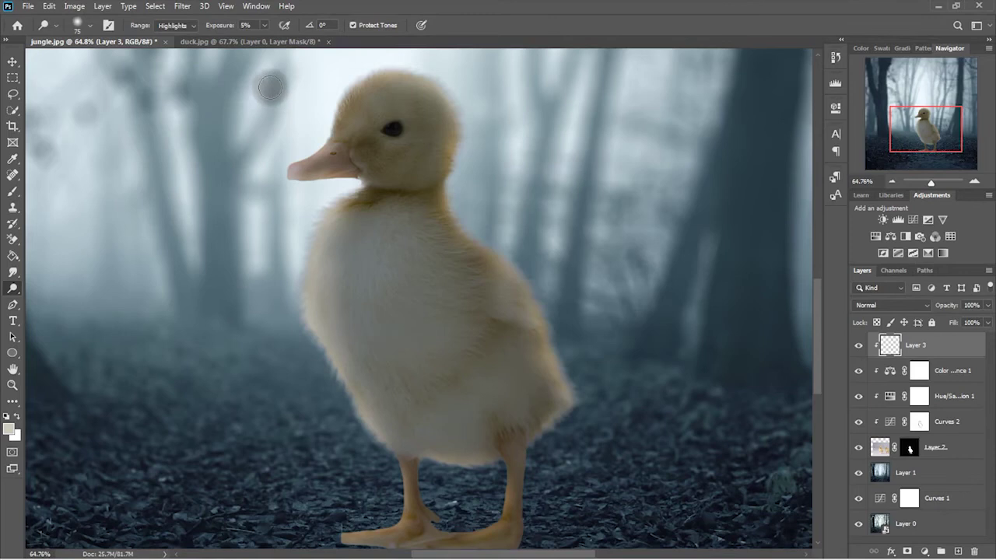
click(12, 190)
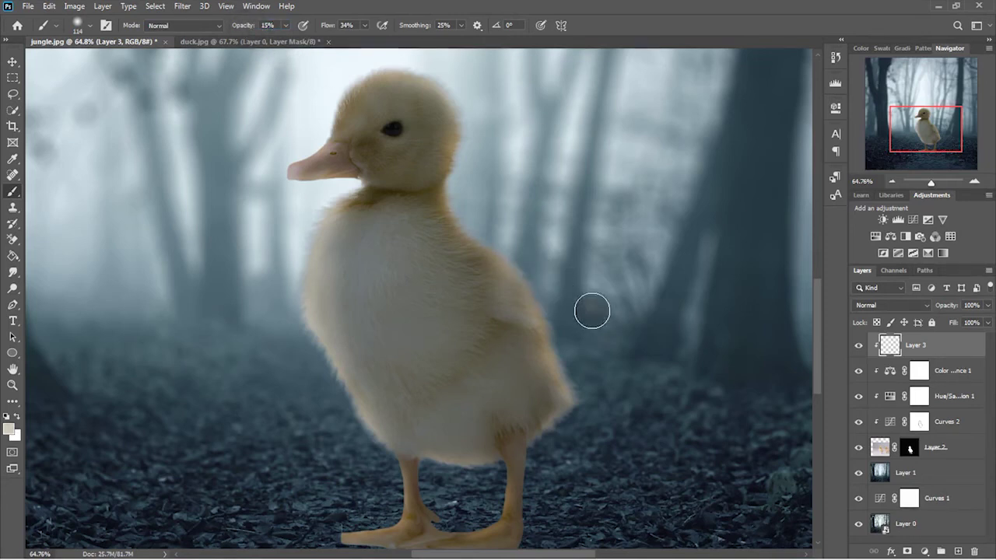
alt+right_click(587, 398)
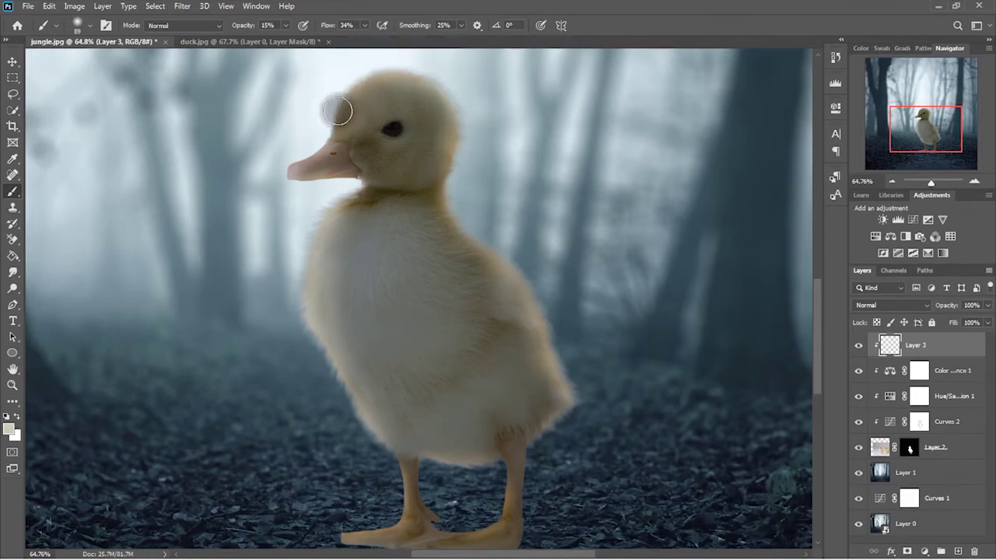
drag(238, 25, 254, 25)
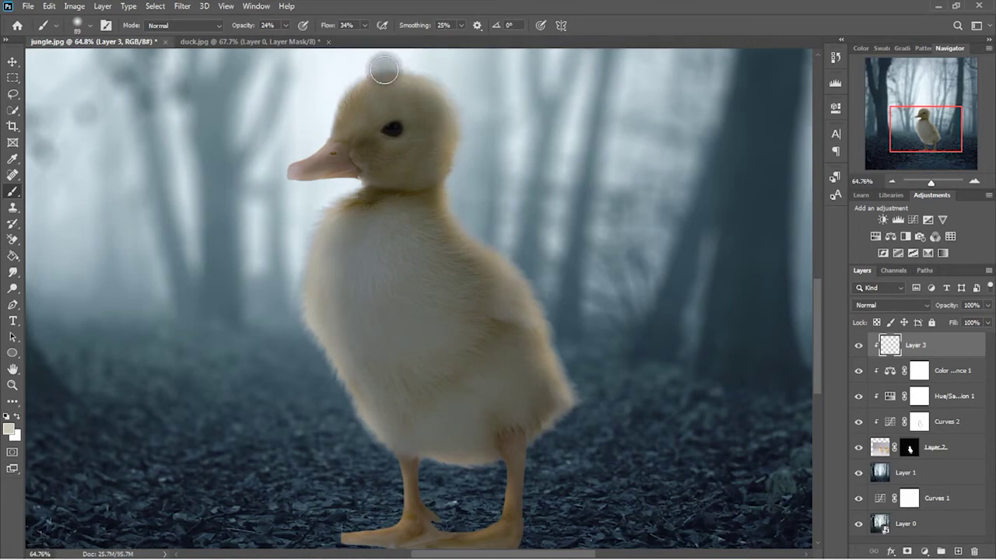
mouse_move(351, 189)
mouse_down()
mouse_move(278, 183)
mouse_move(378, 193)
mouse_up()
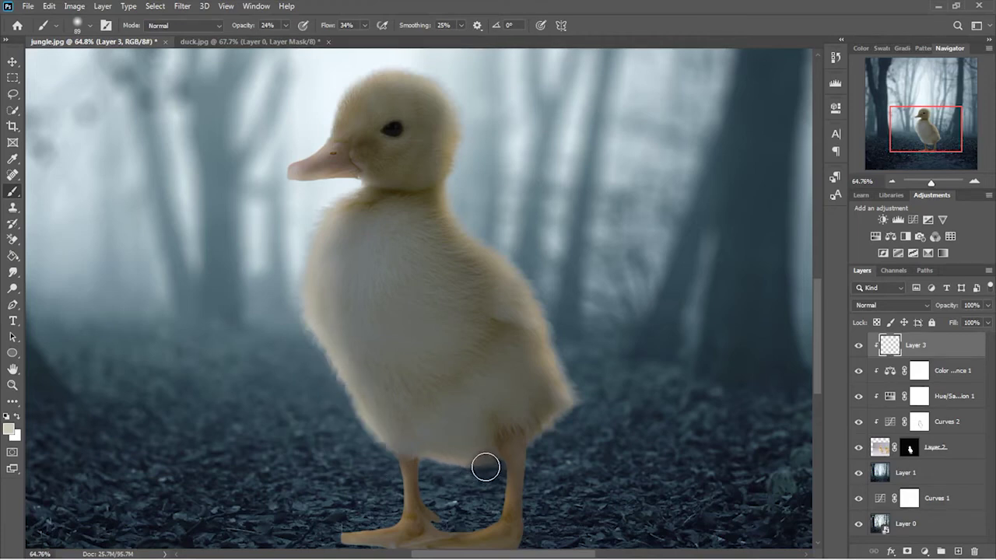
scroll(514, 435, down, 3)
scroll(499, 430, up, 3)
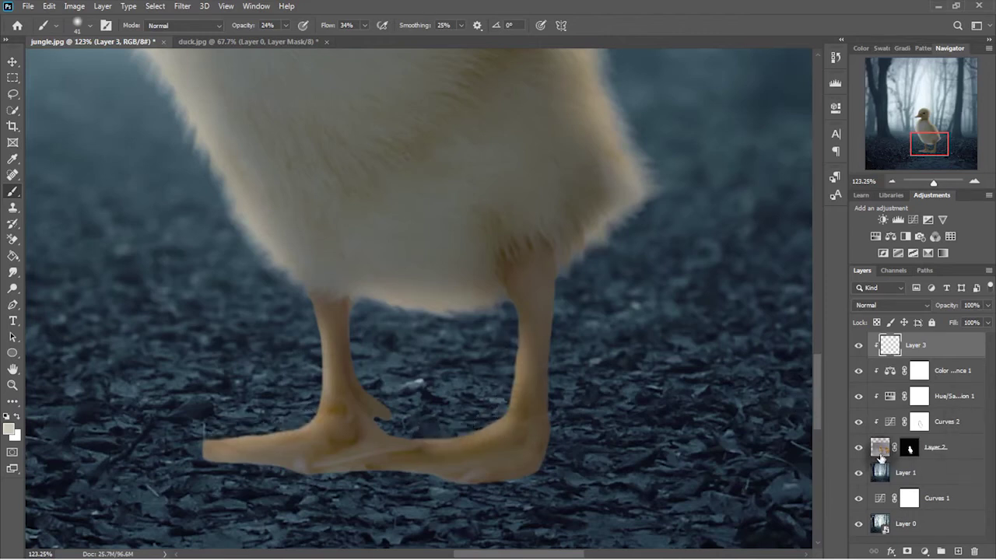
click(880, 447)
Burn darker edges onto the duckling's right leg and foot bottoms, then add empty Layer 4 beneath it.
right_click(13, 292)
click(47, 300)
mouse_move(544, 371)
mouse_down()
mouse_move(511, 462)
mouse_move(555, 466)
mouse_move(477, 493)
mouse_move(387, 481)
mouse_move(347, 460)
mouse_move(355, 429)
mouse_move(334, 447)
mouse_move(397, 448)
mouse_move(397, 436)
mouse_move(331, 469)
mouse_move(238, 471)
mouse_move(264, 484)
mouse_up()
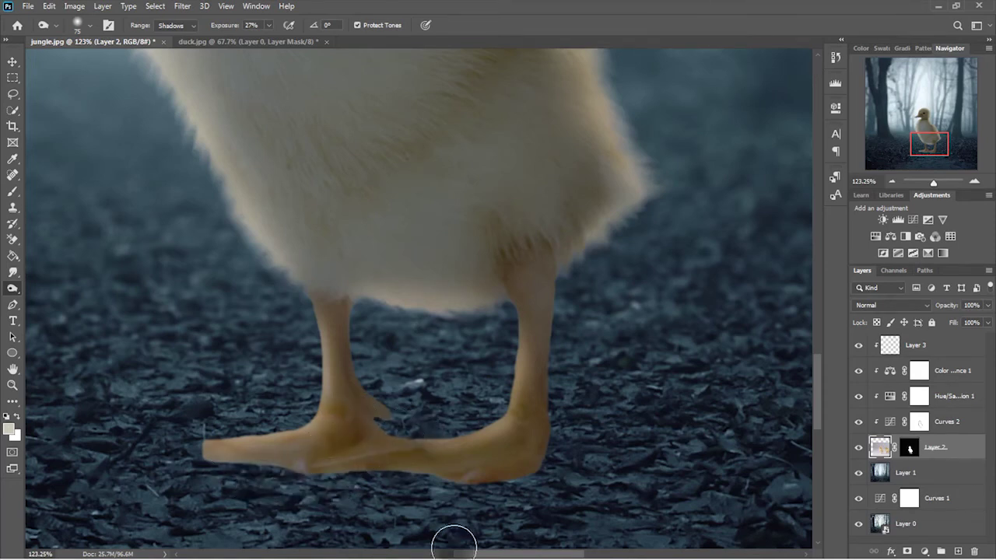
scroll(563, 376, down, 5)
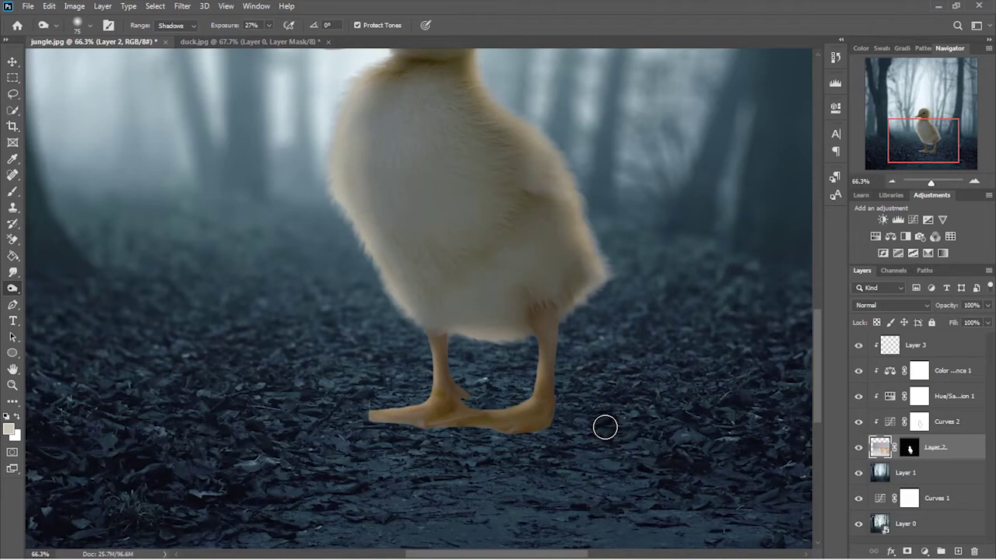
ctrl+click(958, 551)
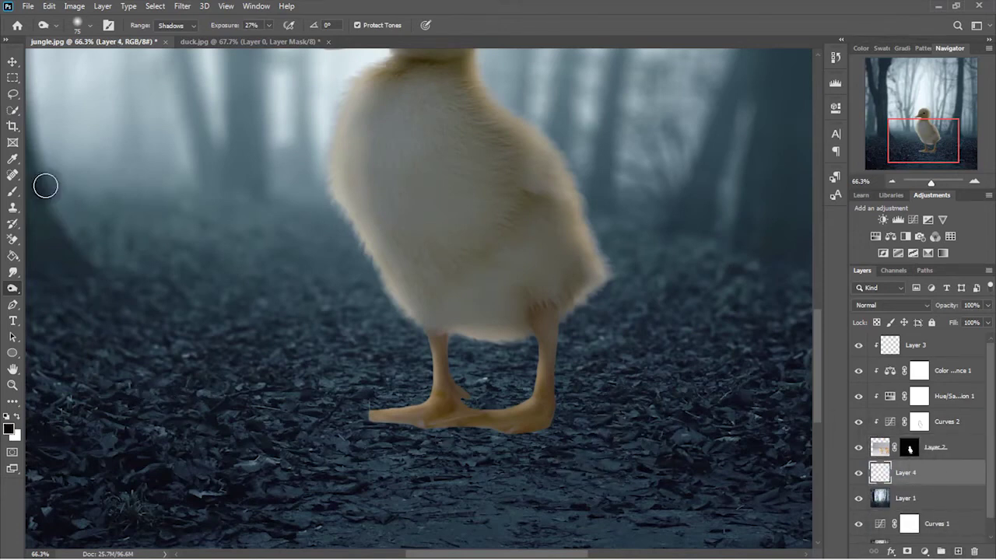
Paint dark shading where the two feet meet with a 53-pixel brush.
key(b)
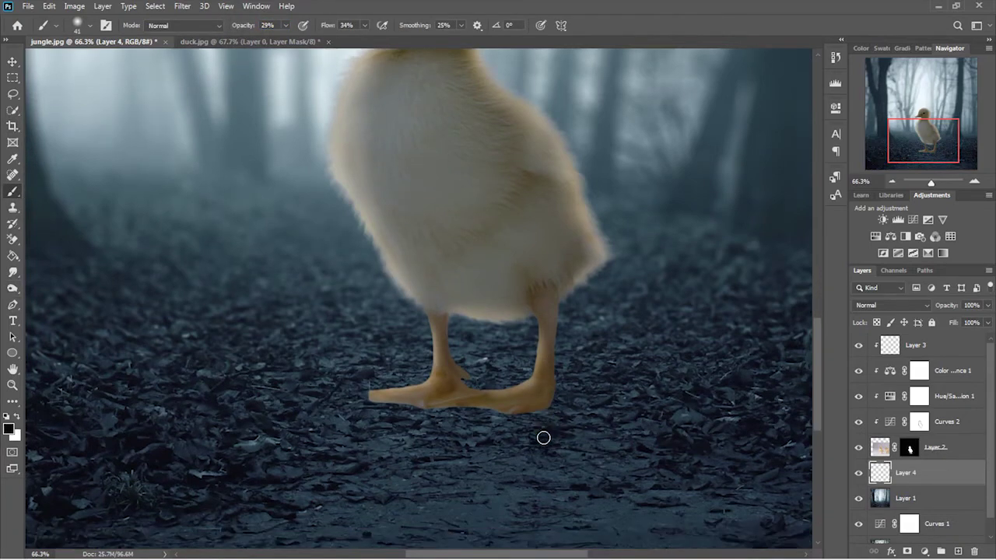
scroll(545, 420, up, 3)
mouse_move(520, 399)
mouse_down()
mouse_move(538, 390)
mouse_move(304, 378)
mouse_move(340, 378)
mouse_up()
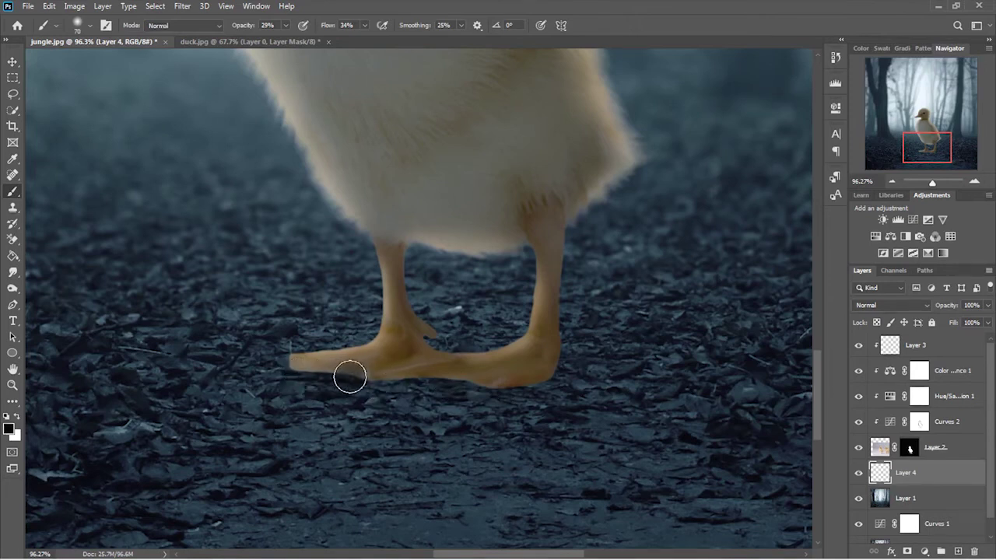
mouse_move(434, 337)
mouse_down()
mouse_move(433, 357)
mouse_move(469, 382)
mouse_move(436, 374)
mouse_move(553, 387)
mouse_move(534, 391)
mouse_move(542, 376)
mouse_up()
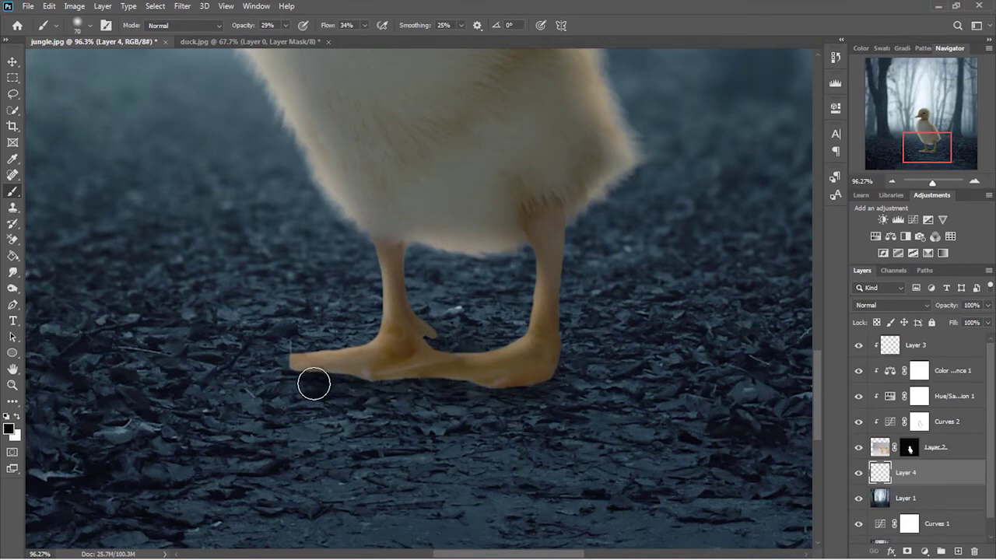
Paint a soft black shadow on the ground below the feet, then enlarge the brush to 256 pixels.
scroll(553, 430, down, 2)
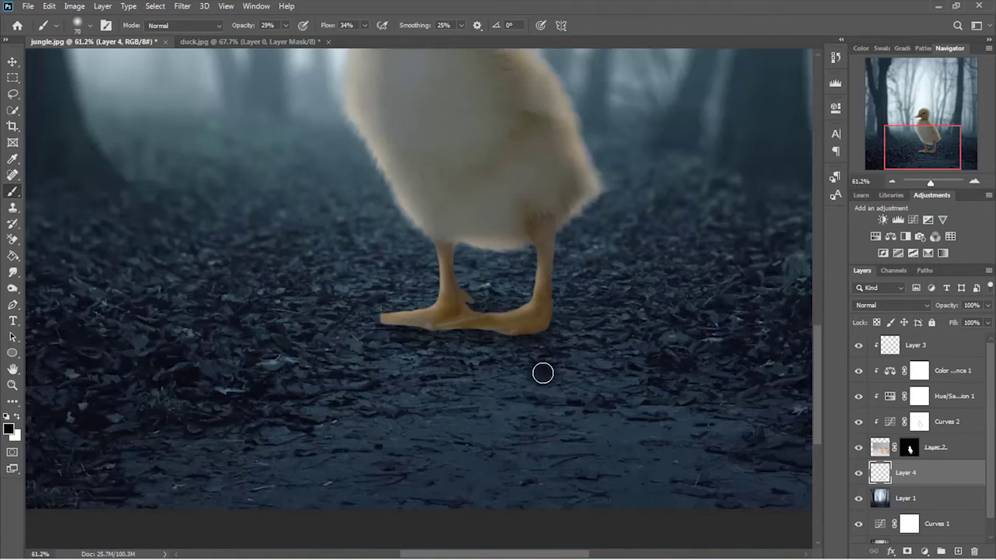
mouse_move(542, 371)
mouse_down()
mouse_move(529, 347)
mouse_move(539, 358)
mouse_up()
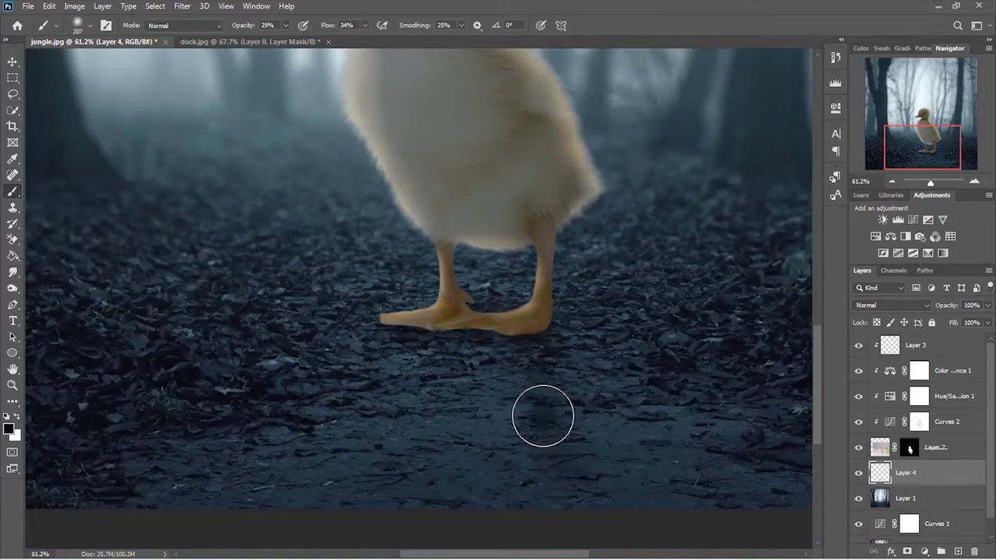
drag(447, 390, 561, 388)
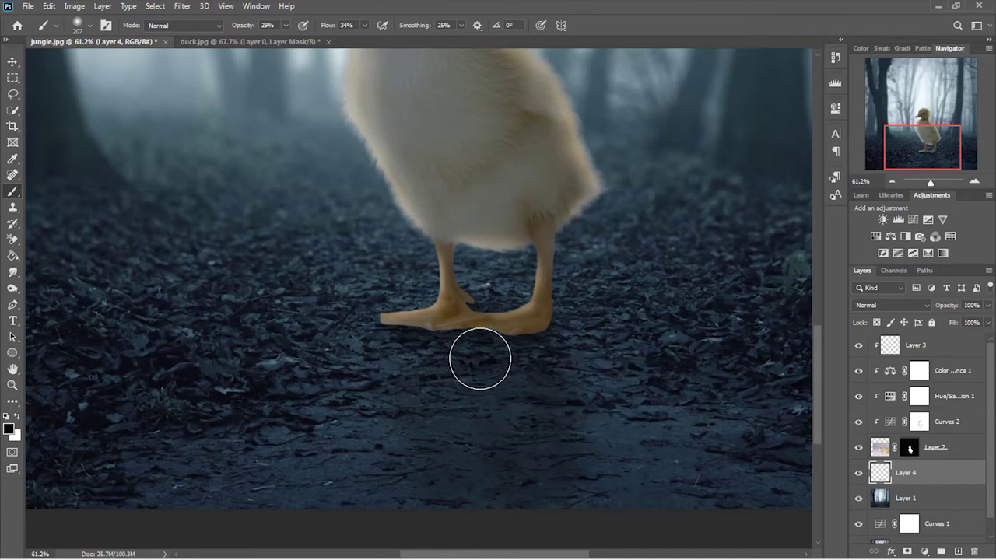
right_click(490, 361)
drag(489, 345, 532, 342)
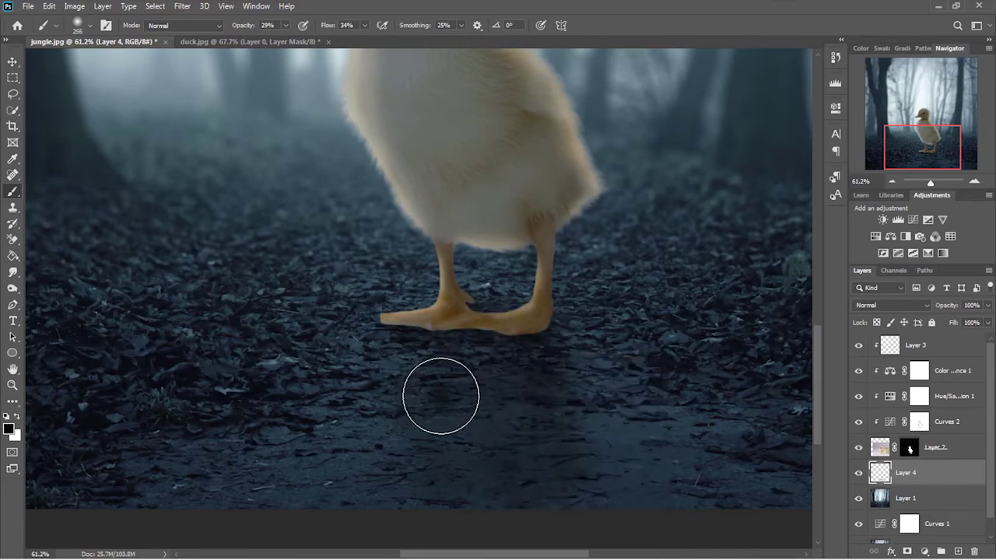
scroll(628, 395, down, 1)
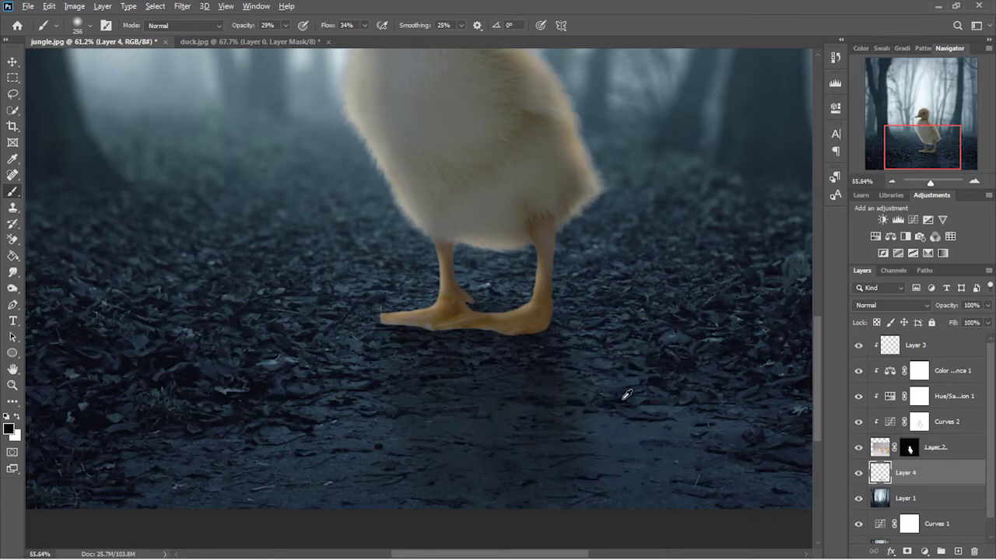
scroll(627, 395, down, 2)
scroll(621, 296, up, 1)
scroll(631, 393, down, 1)
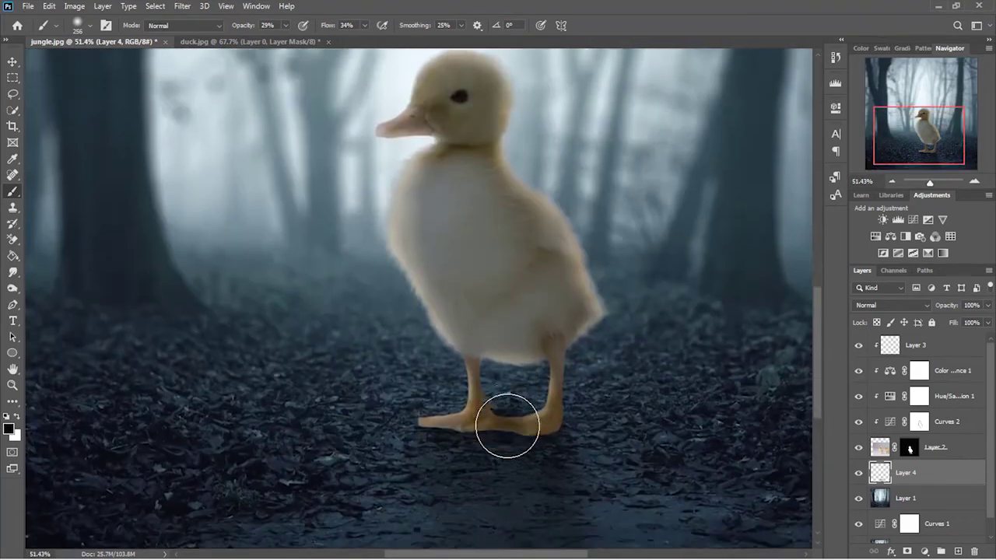
scroll(508, 425, up, 2)
scroll(507, 424, up, 1)
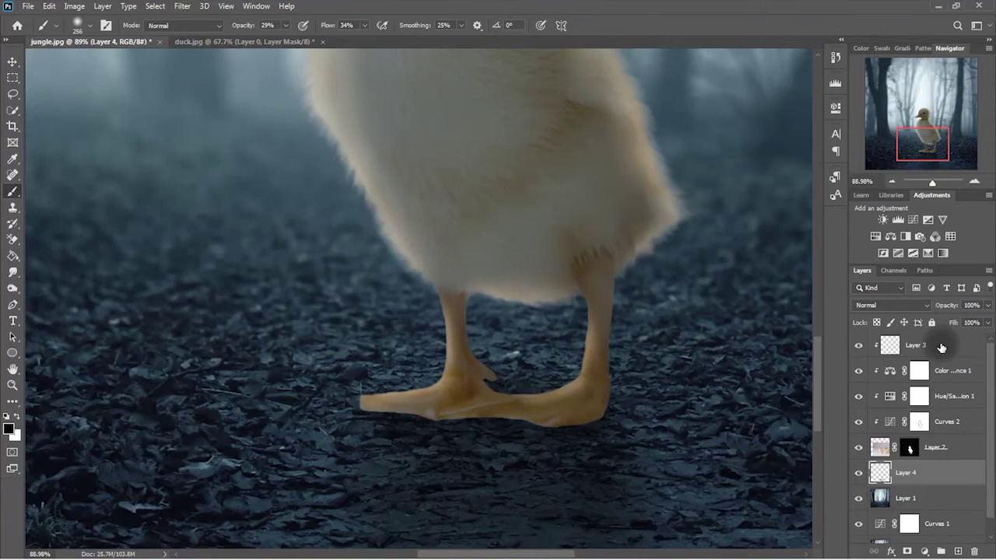
Add Layer 5 above Layer 3 and paint dark shadow between the feet with a 96-pixel brush.
click(942, 346)
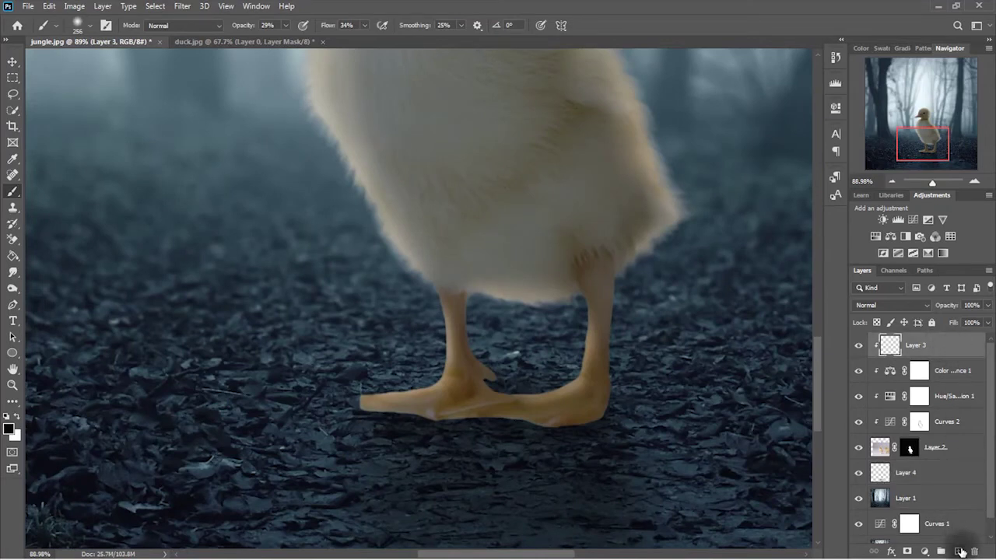
click(962, 551)
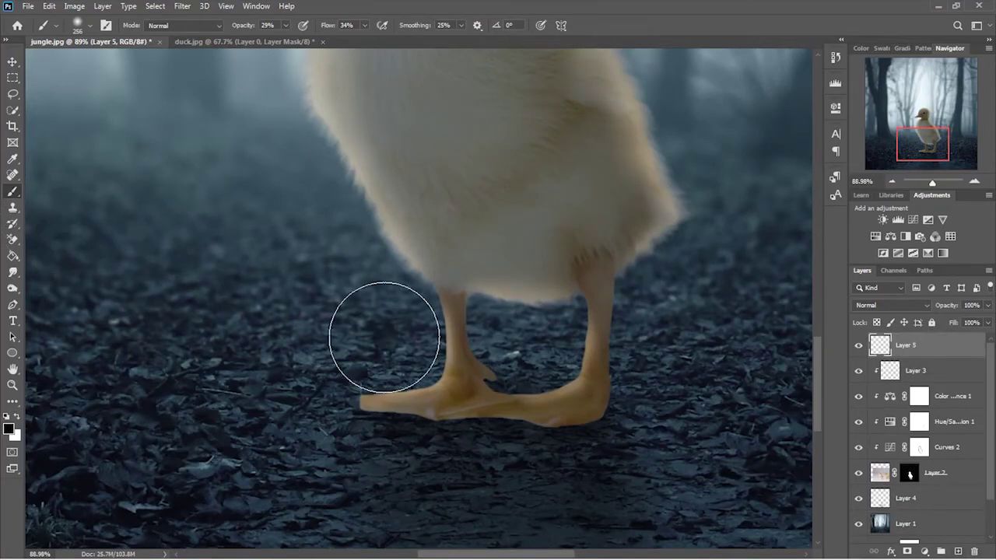
scroll(498, 405, up, 1)
scroll(498, 405, up, 1)
scroll(514, 374, up, 1)
drag(471, 372, 438, 374)
drag(509, 378, 486, 370)
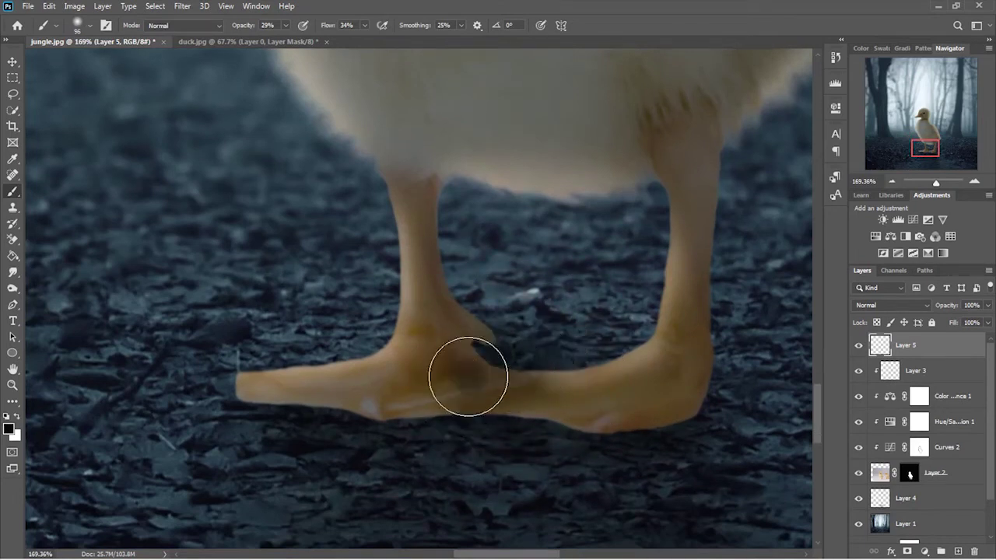
With a 54-pixel brush, darken the bottoms of both feet and the small back toe.
scroll(518, 345, up, 3)
mouse_move(498, 343)
mouse_down()
mouse_move(448, 321)
mouse_move(444, 351)
mouse_up()
scroll(576, 346, down, 1)
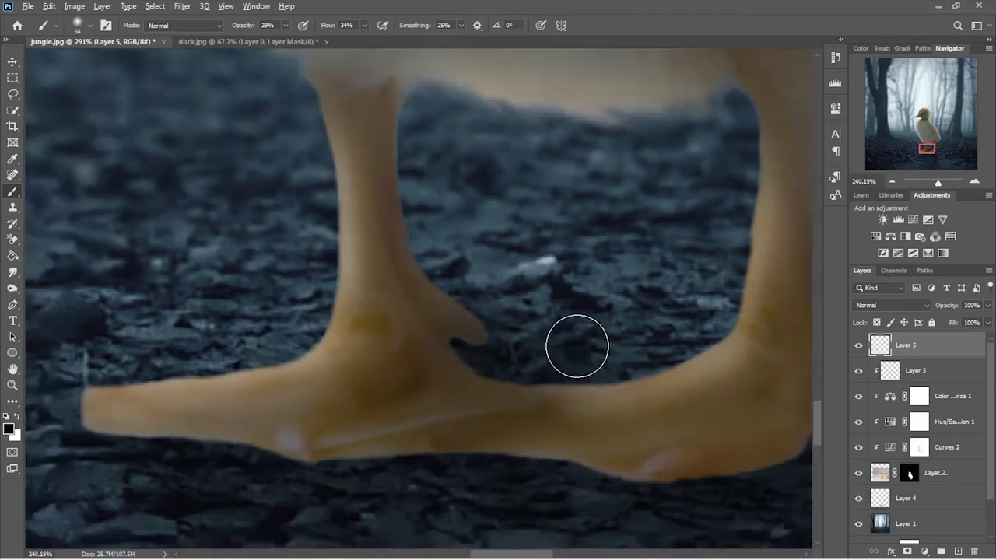
scroll(576, 346, down, 6)
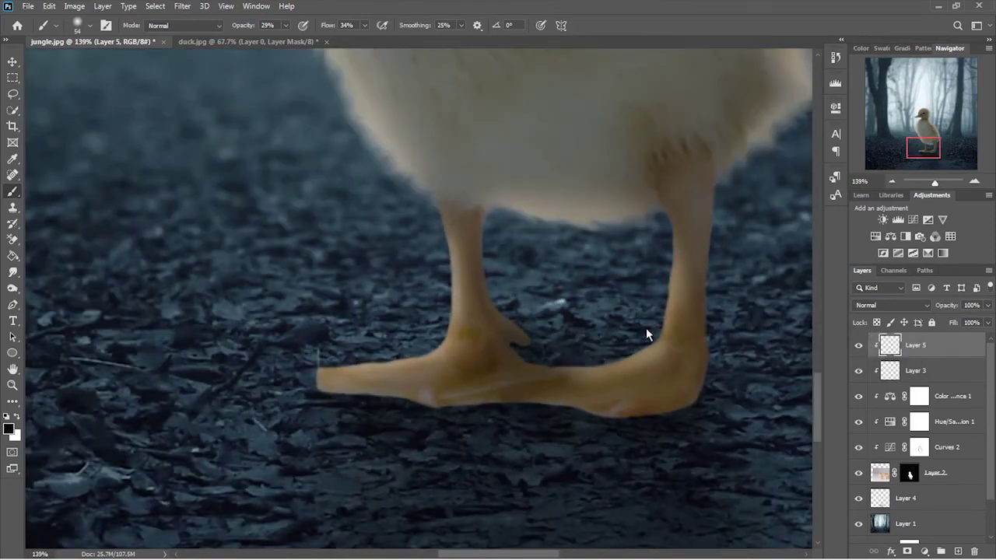
mouse_move(537, 372)
mouse_down()
mouse_move(693, 397)
mouse_move(345, 398)
mouse_up()
key(bracketright)
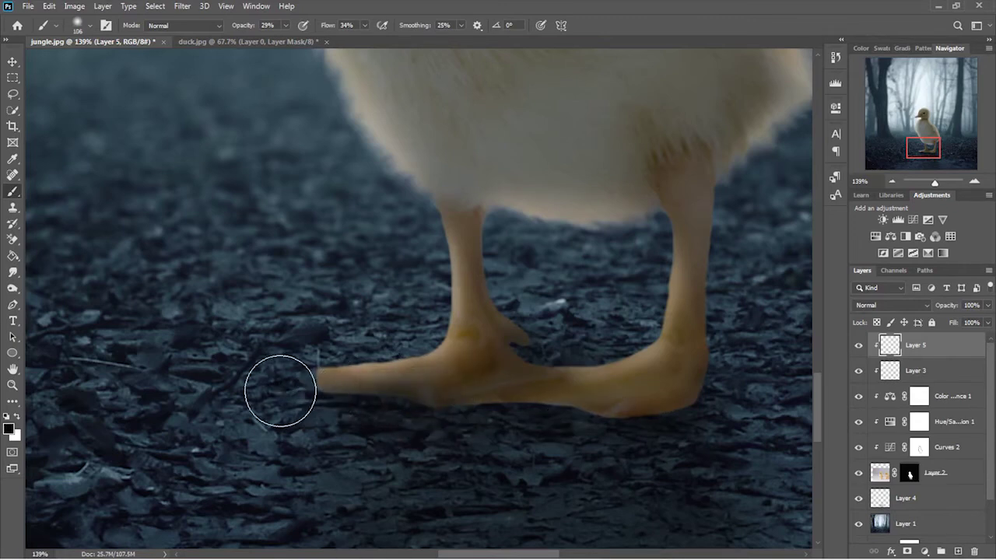
drag(493, 250, 517, 327)
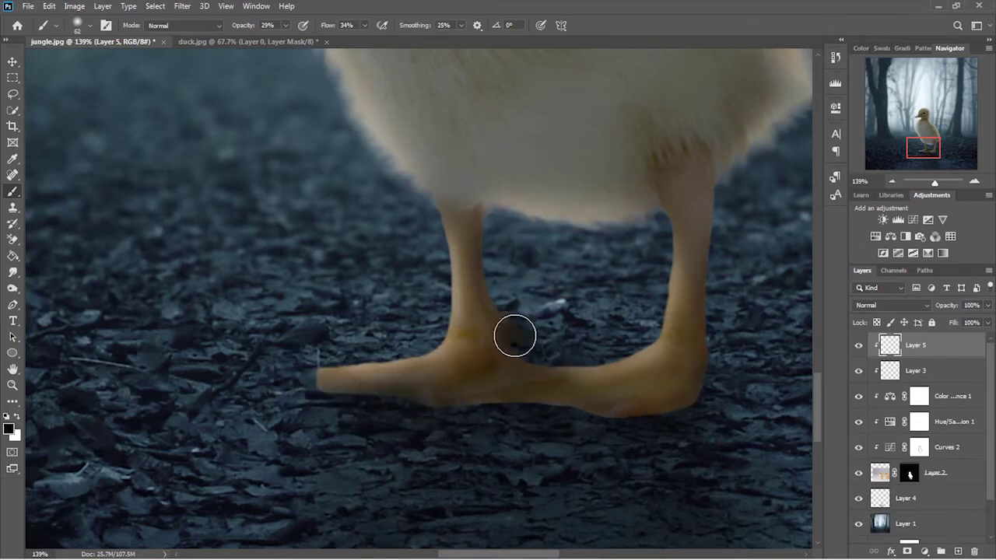
scroll(592, 337, down, 3)
scroll(633, 378, down, 2)
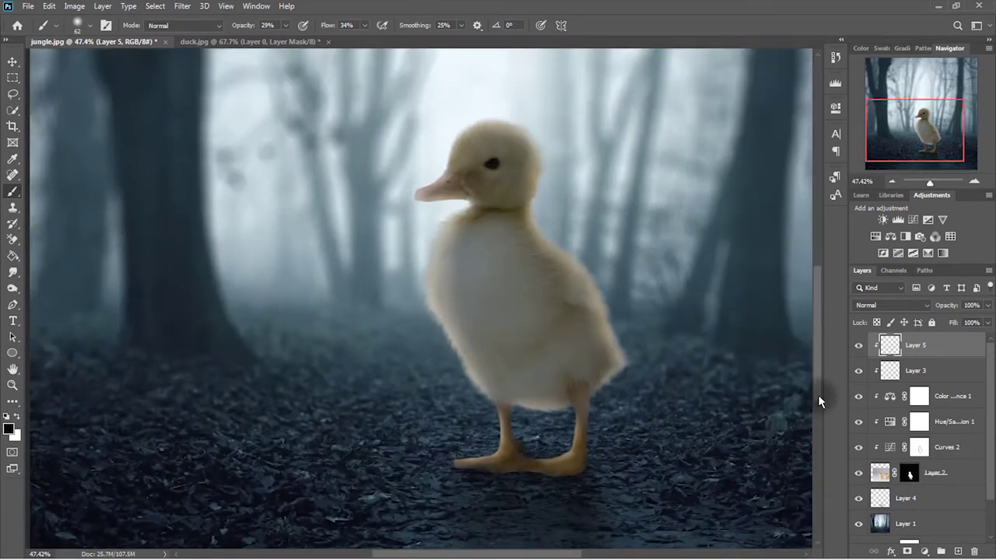
click(925, 552)
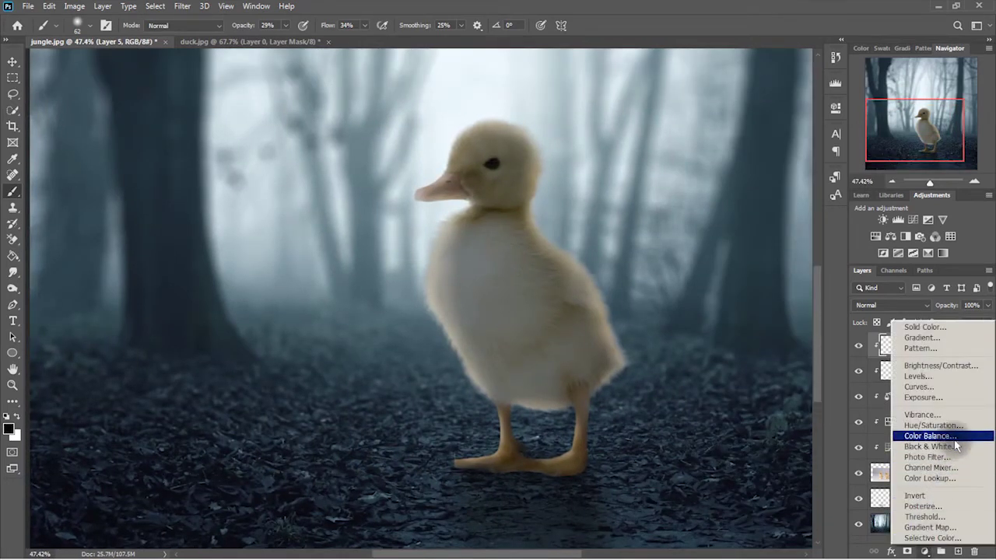
Add a Curves 3 adjustment and raise its Blue channel to tint the duckling cooler and violet.
click(934, 388)
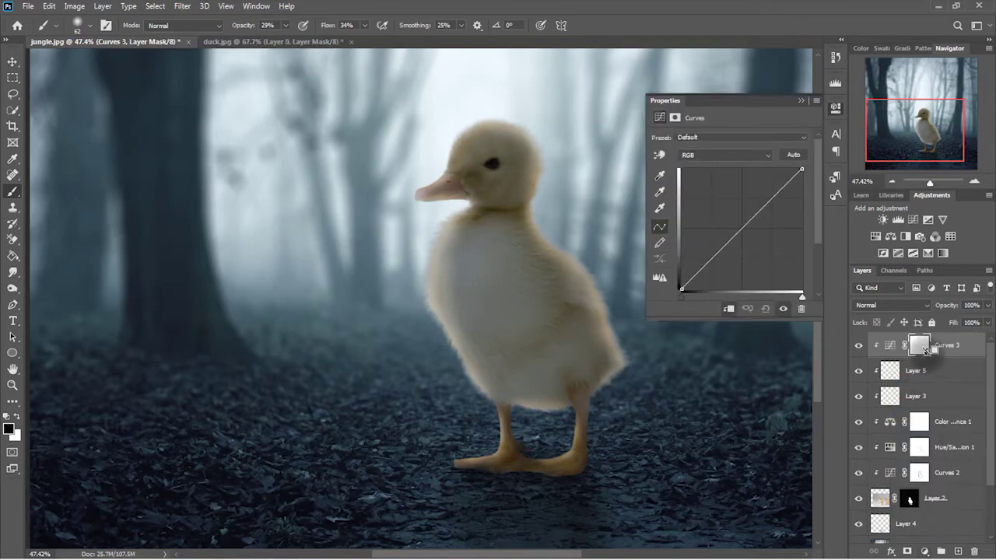
click(724, 155)
click(724, 187)
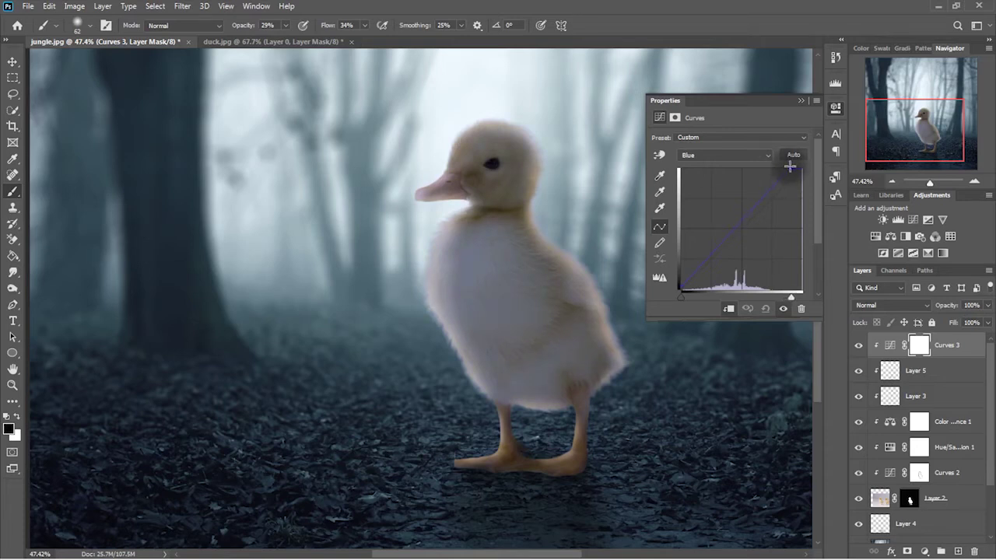
click(724, 154)
click(727, 156)
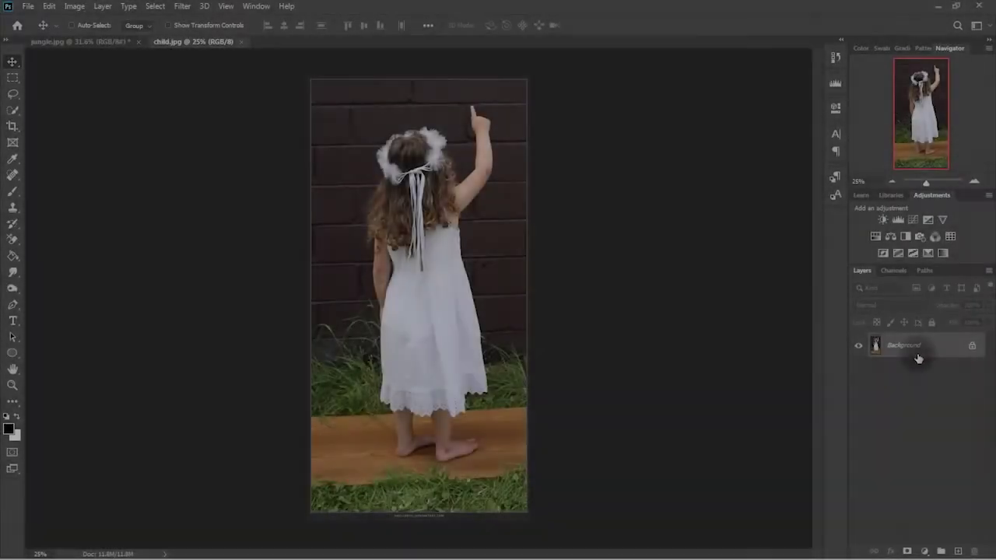
Convert child.jpg's locked Background into a normal editable layer and zoom in.
right_click(919, 348)
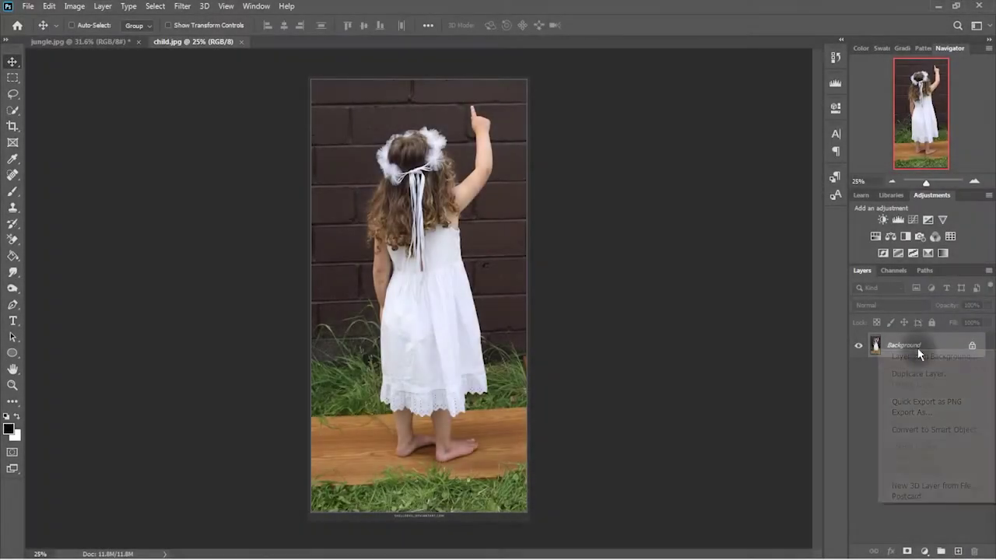
click(934, 429)
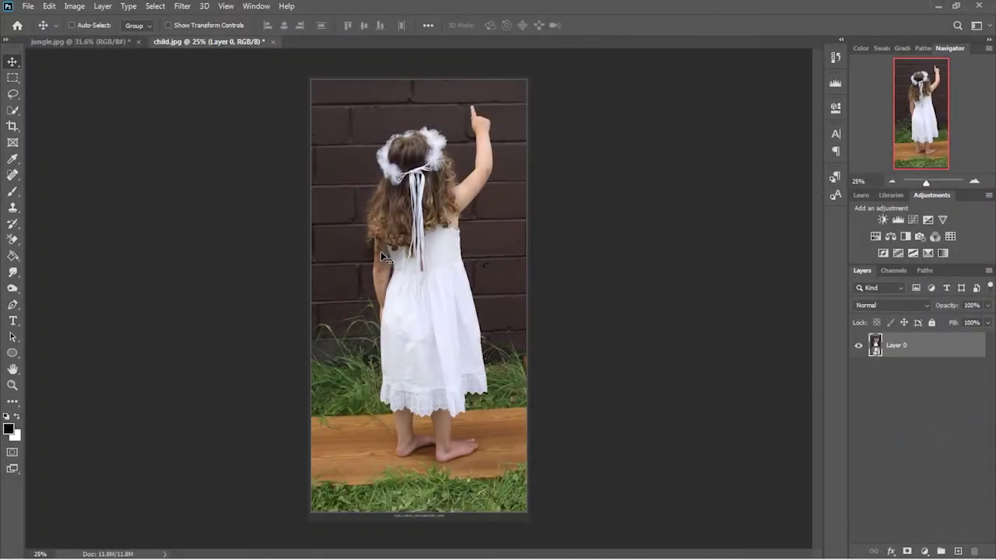
key(ctrl+plus)
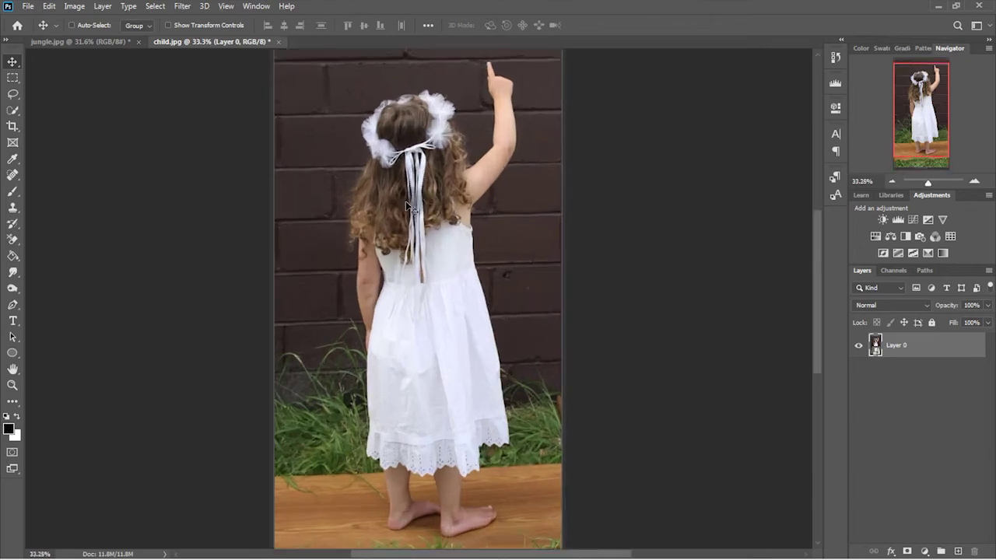
Select the girl with Quick Selection, including her left foot and left hair edge.
click(17, 111)
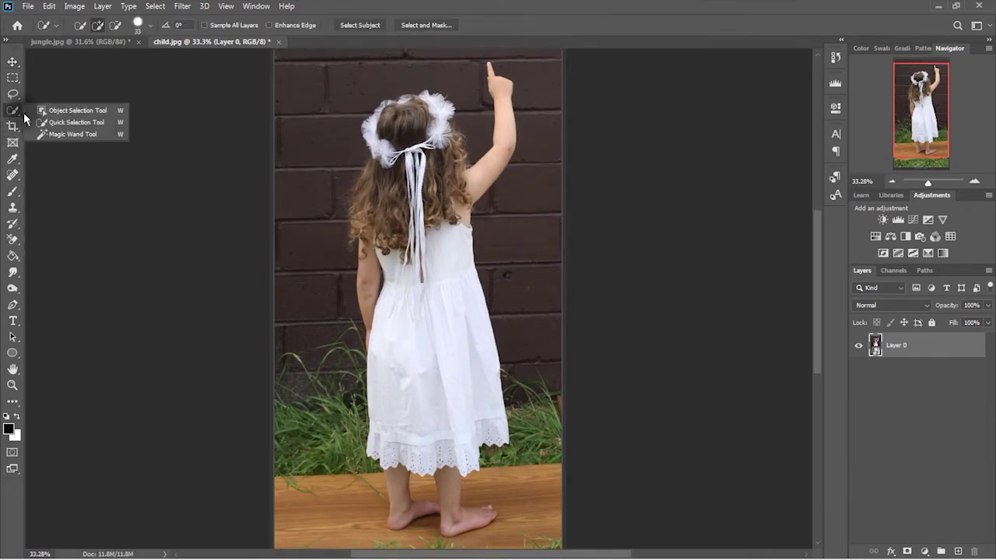
click(37, 123)
drag(422, 245, 423, 378)
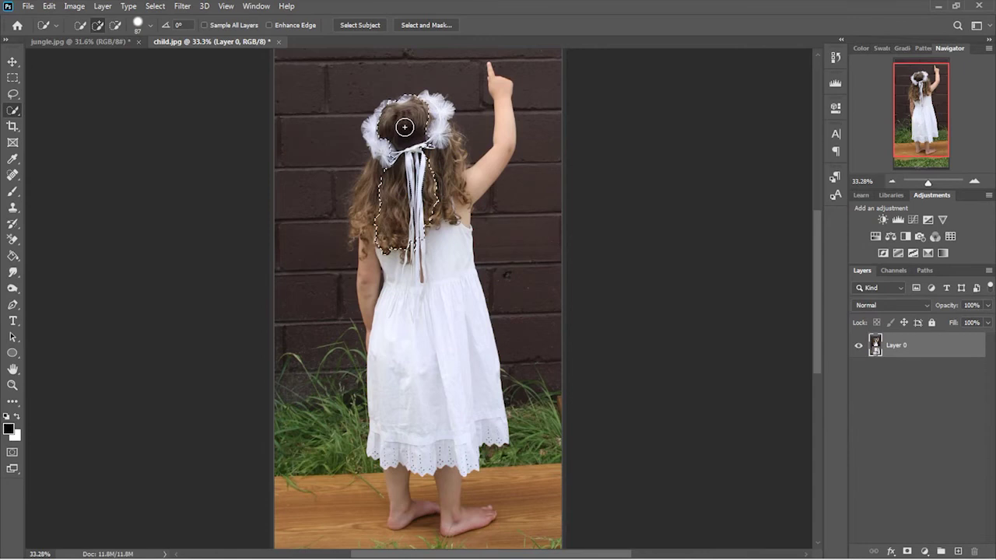
scroll(453, 449, up, 3)
drag(453, 449, 403, 415)
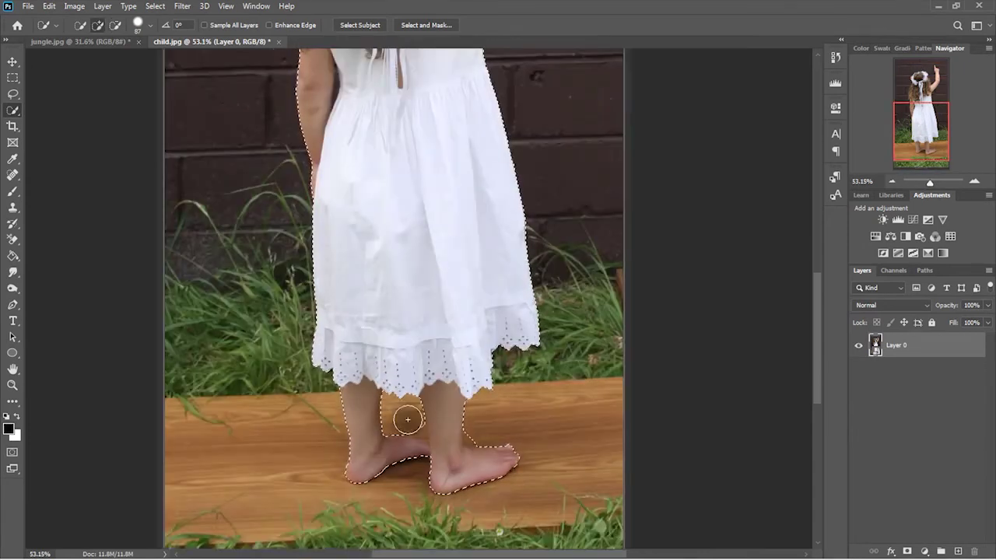
scroll(402, 416, up, 2)
scroll(445, 234, down, 2)
scroll(441, 271, down, 1)
click(287, 349)
click(426, 24)
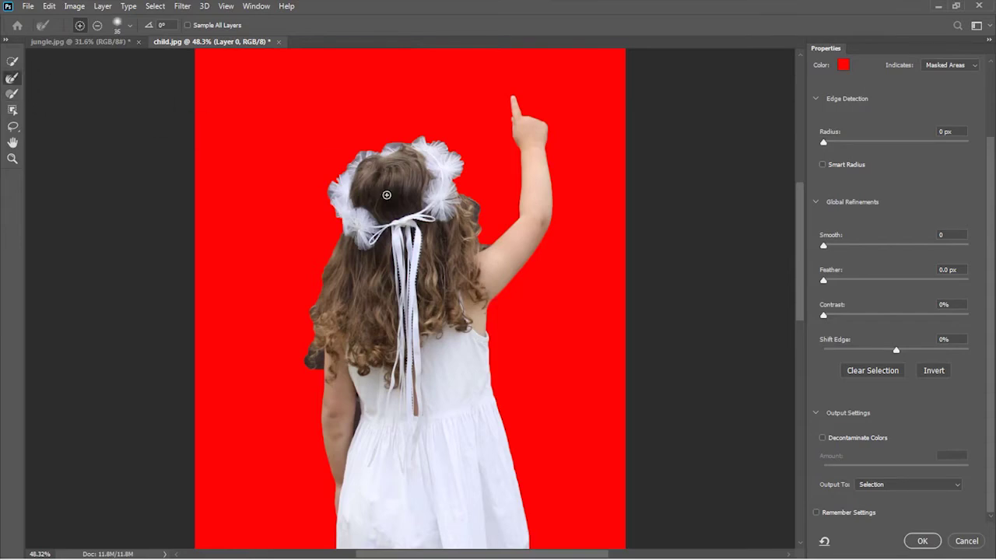
Refine the wreath's feathery outer edge with the Refine Edge brush.
scroll(473, 206, up, 5)
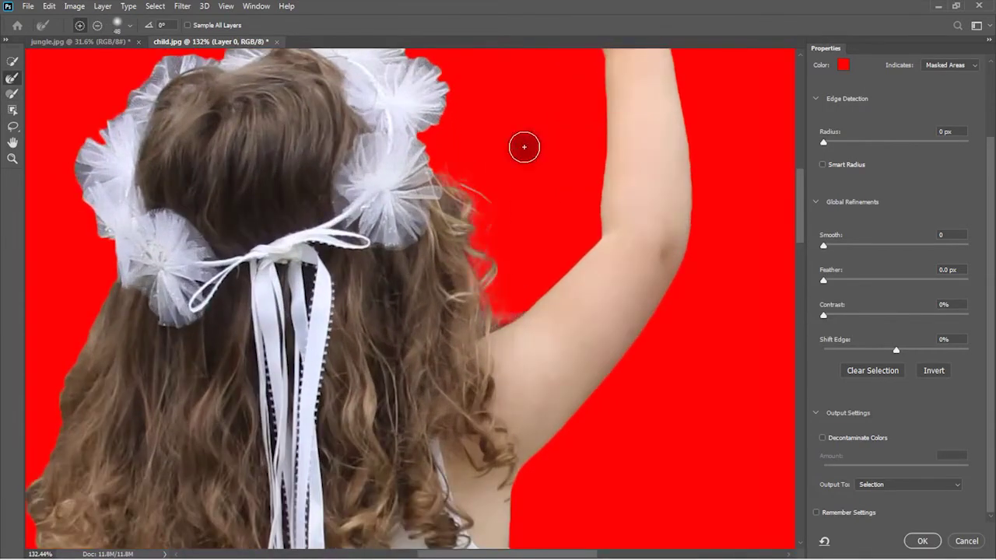
scroll(432, 204, up, 1)
mouse_move(432, 205)
mouse_down()
mouse_move(82, 387)
mouse_move(311, 211)
mouse_move(278, 418)
mouse_move(207, 480)
mouse_move(431, 422)
mouse_move(404, 389)
mouse_up()
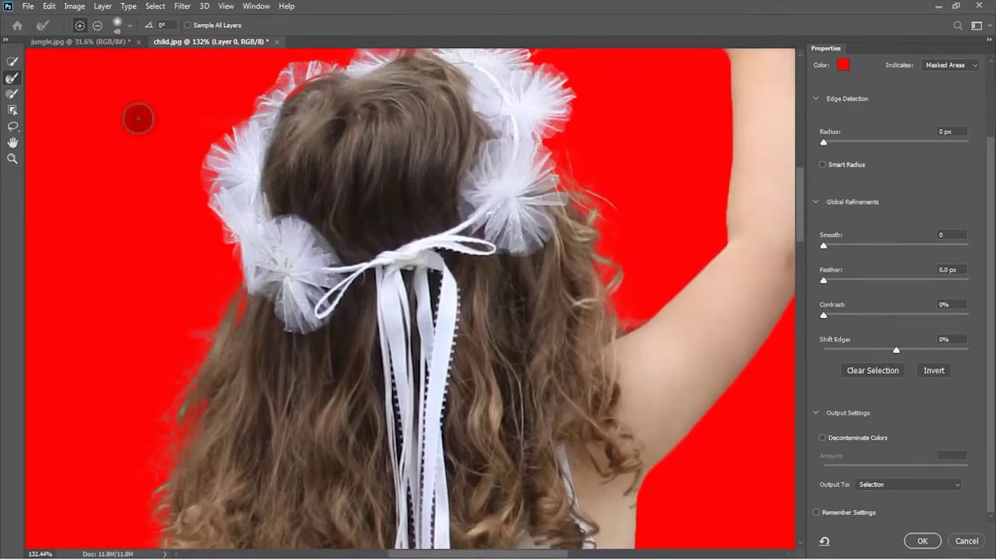
mouse_move(589, 215)
mouse_down()
mouse_move(409, 309)
mouse_move(387, 343)
mouse_up()
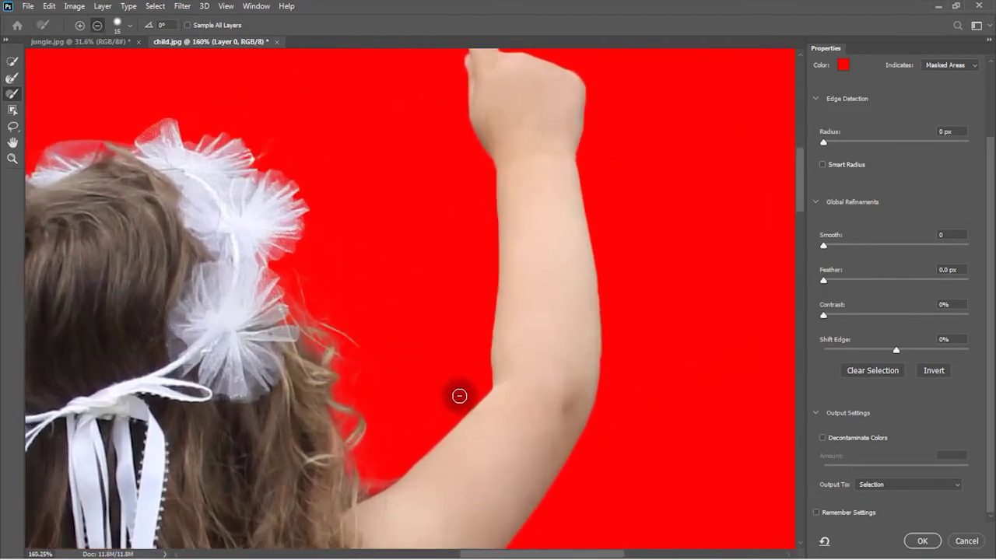
scroll(458, 396, up, 3)
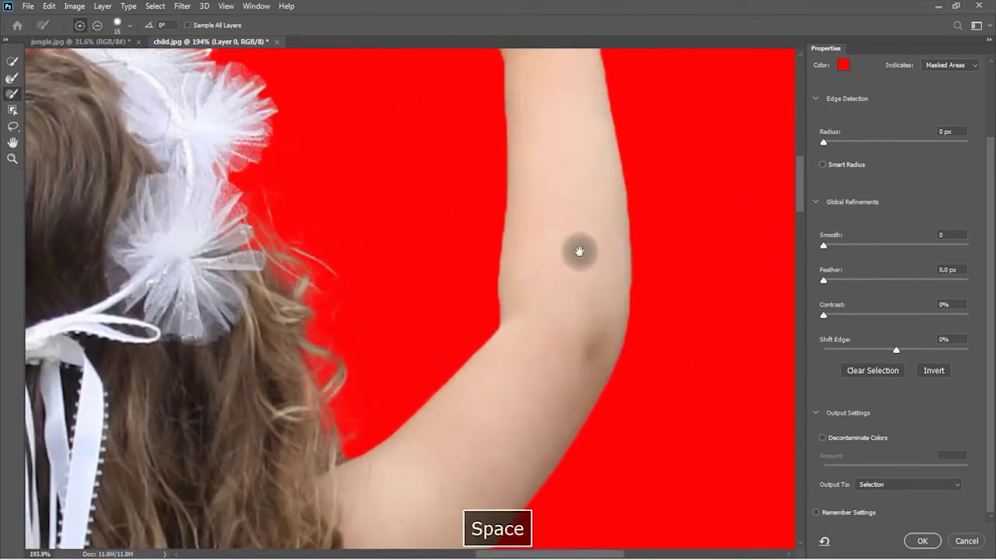
drag(596, 195, 460, 373)
scroll(616, 156, down, 5)
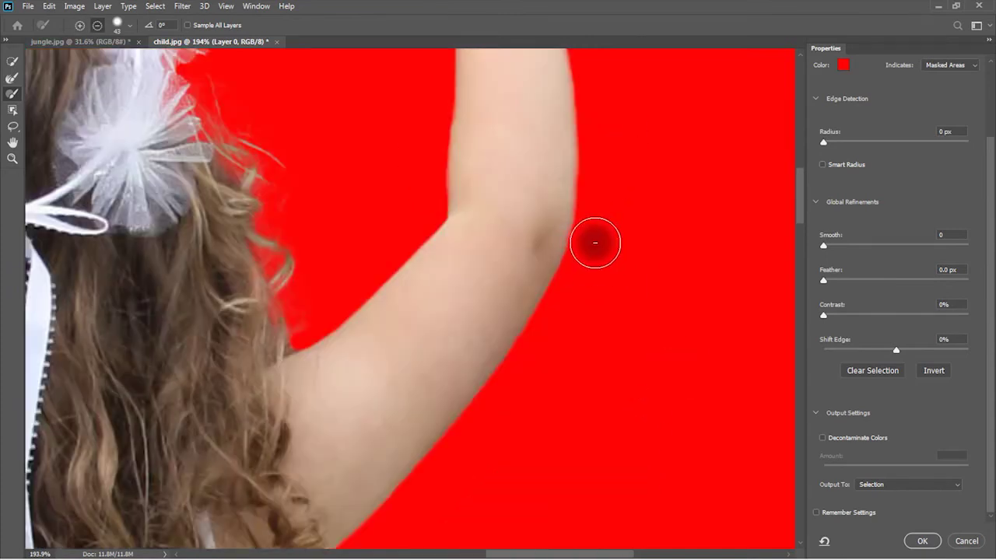
scroll(489, 414, down, 3)
scroll(407, 378, up, 3)
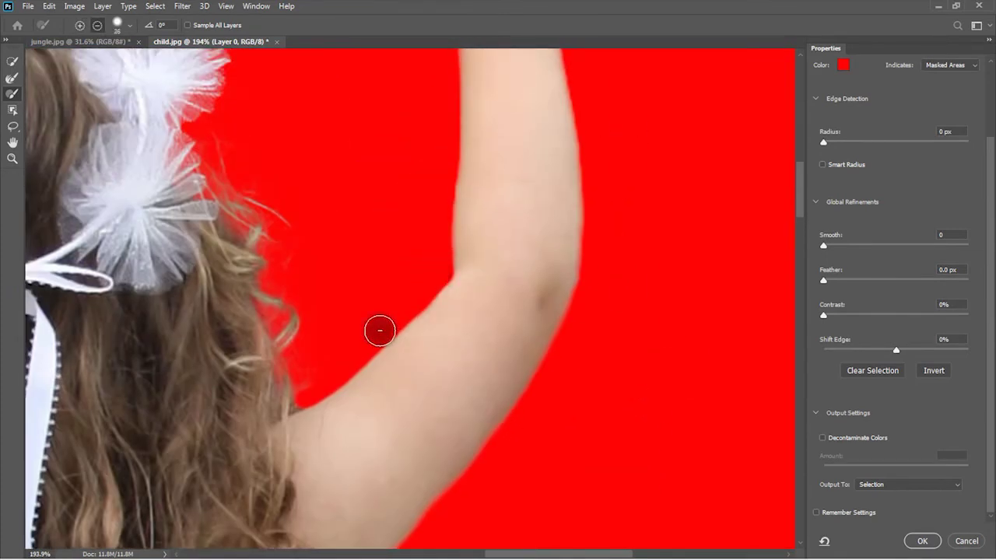
scroll(389, 318, up, 5)
scroll(494, 166, up, 3)
scroll(300, 499, down, 2)
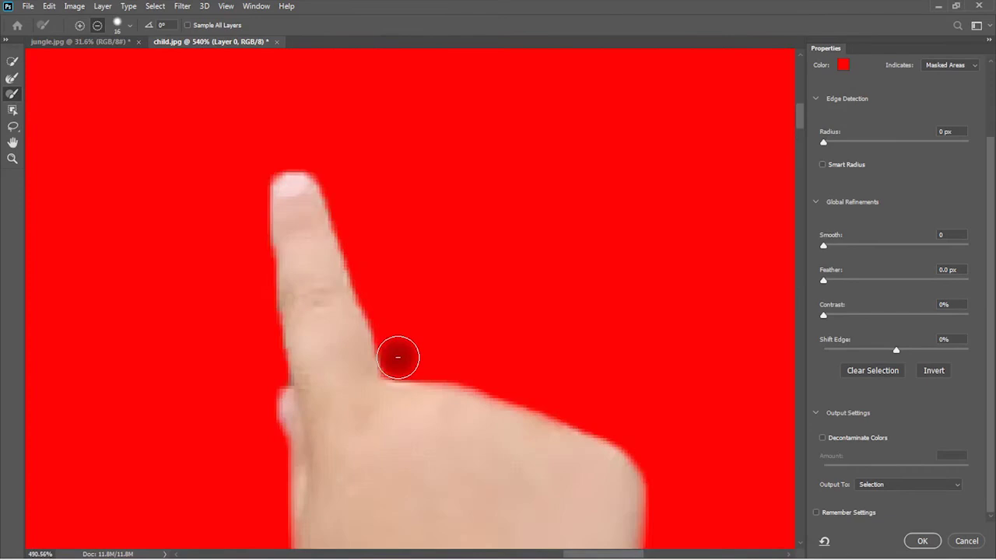
scroll(256, 225, down, 3)
scroll(377, 210, up, 3)
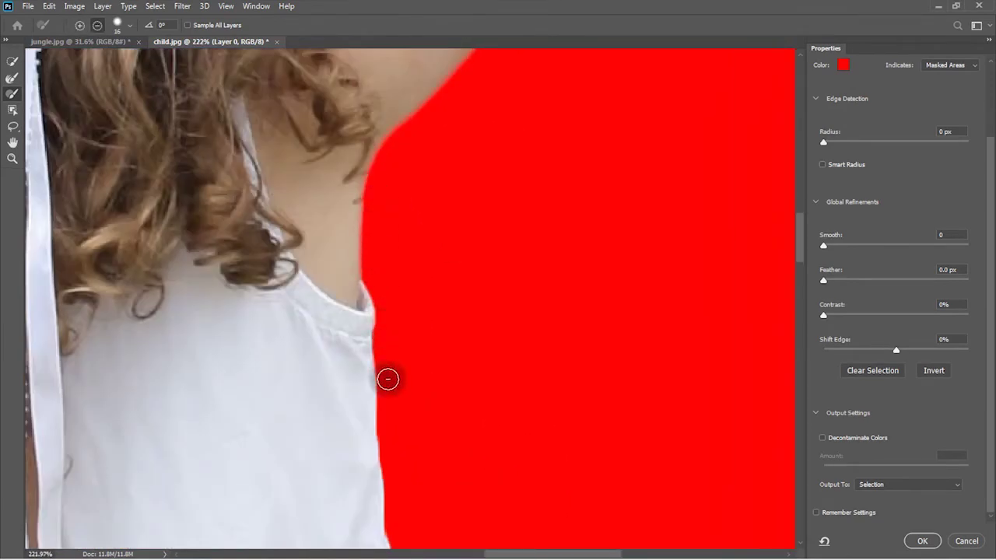
Brush refinement strokes along the raised arm, then undo the last two.
drag(382, 360, 296, 116)
drag(444, 474, 322, 176)
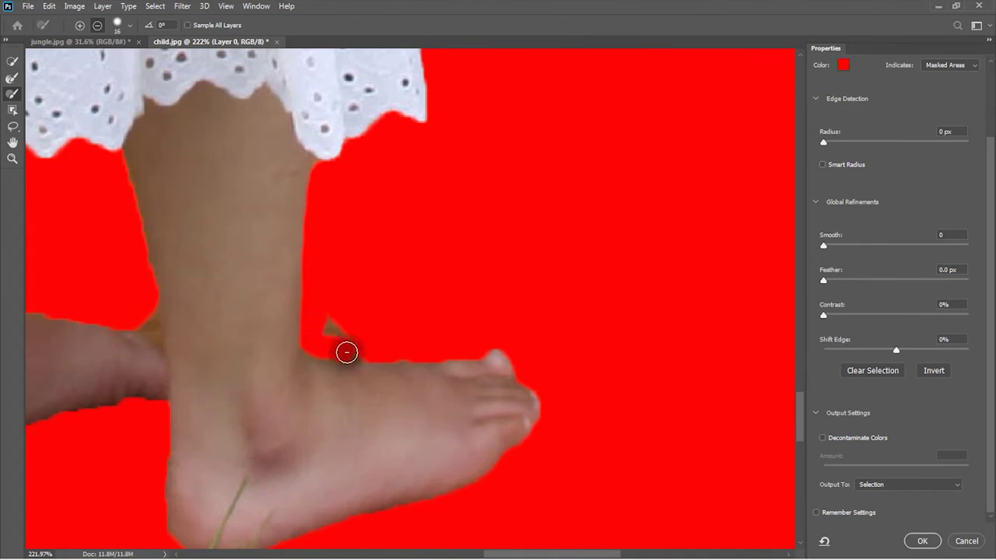
key(ctrl+z)
mouse_move(465, 351)
mouse_down()
mouse_move(463, 182)
mouse_move(572, 424)
mouse_up()
scroll(475, 188, up, 2)
key(ctrl+z)
scroll(362, 295, up, 2)
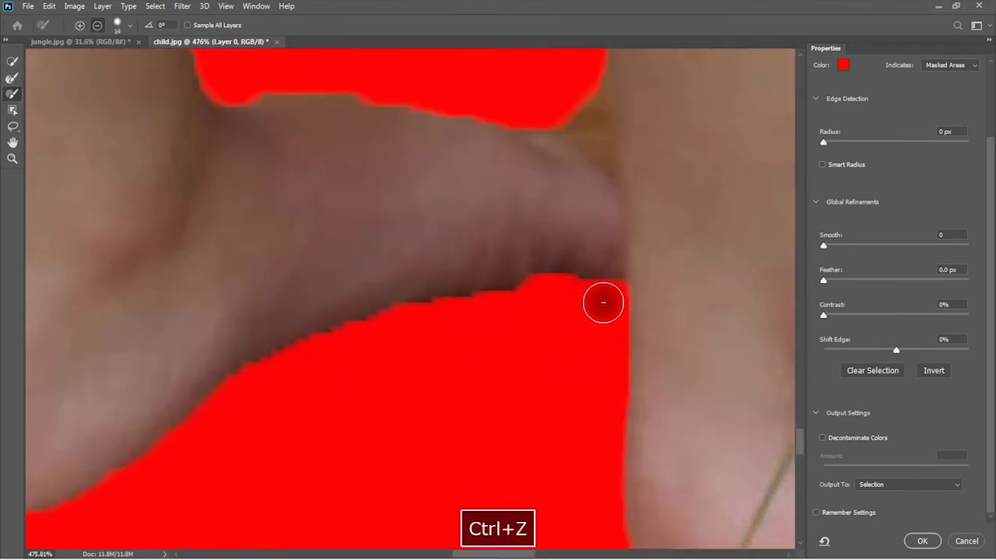
Subtract background along the leg fold with a smaller brush and accept the refined selection.
mouse_move(214, 413)
mouse_down()
mouse_move(280, 363)
mouse_move(304, 156)
mouse_move(223, 456)
mouse_up()
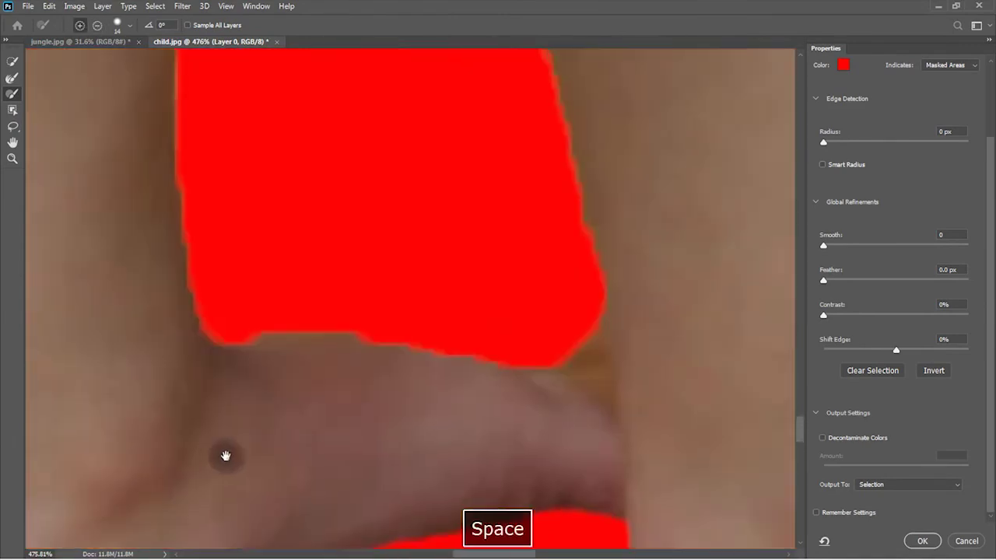
key(bracketleft)
mouse_move(561, 358)
mouse_down()
mouse_move(596, 400)
mouse_move(367, 358)
mouse_move(195, 273)
mouse_move(178, 393)
mouse_move(293, 302)
mouse_move(431, 380)
mouse_move(475, 478)
mouse_move(378, 204)
mouse_move(425, 222)
mouse_move(459, 452)
mouse_move(411, 234)
mouse_up()
scroll(559, 472, down, 1)
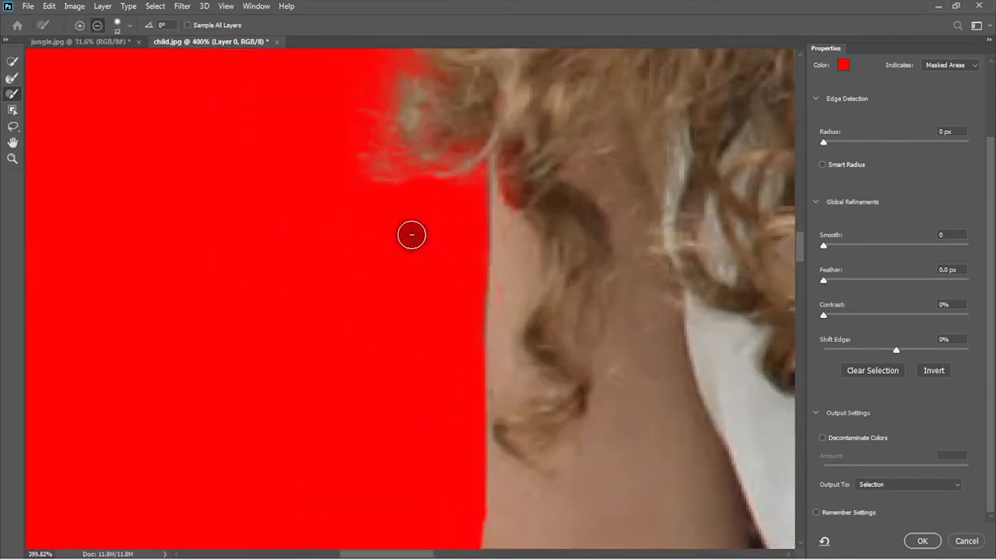
scroll(277, 281, down, 4)
scroll(277, 281, down, 5)
scroll(581, 361, up, 2)
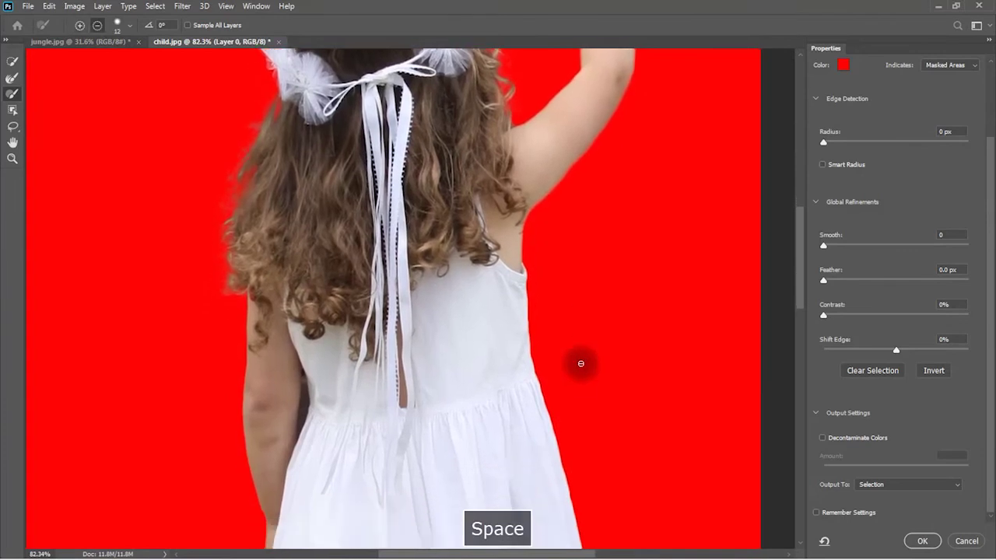
scroll(580, 363, down, 2)
click(922, 540)
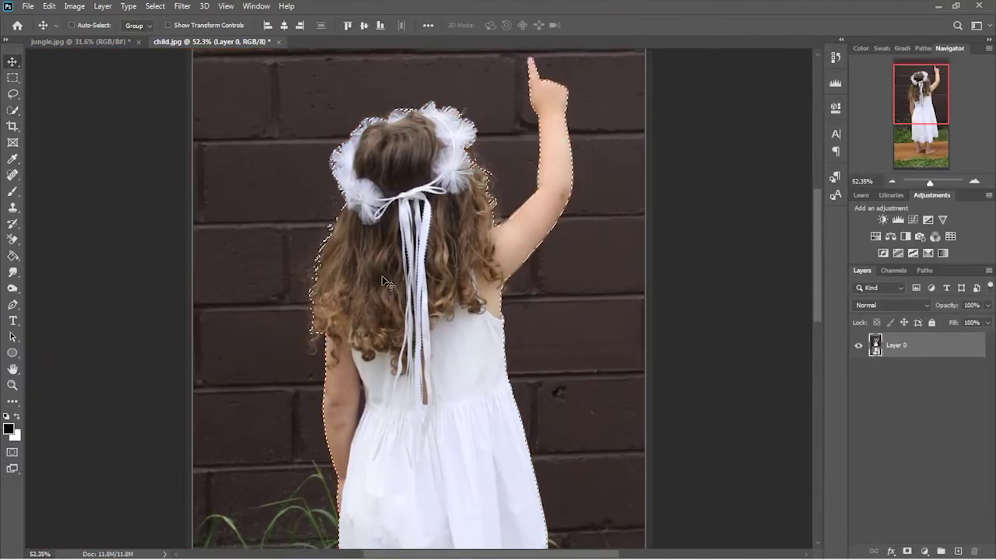
Mask out the girl's background, copy her into jungle.jpg, and place her left of the duckling.
click(908, 551)
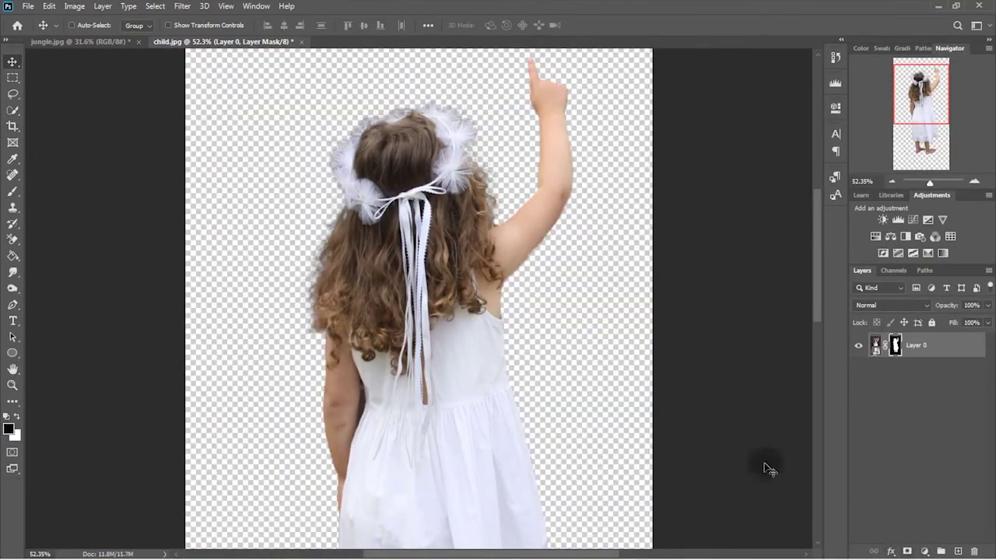
drag(420, 209, 480, 277)
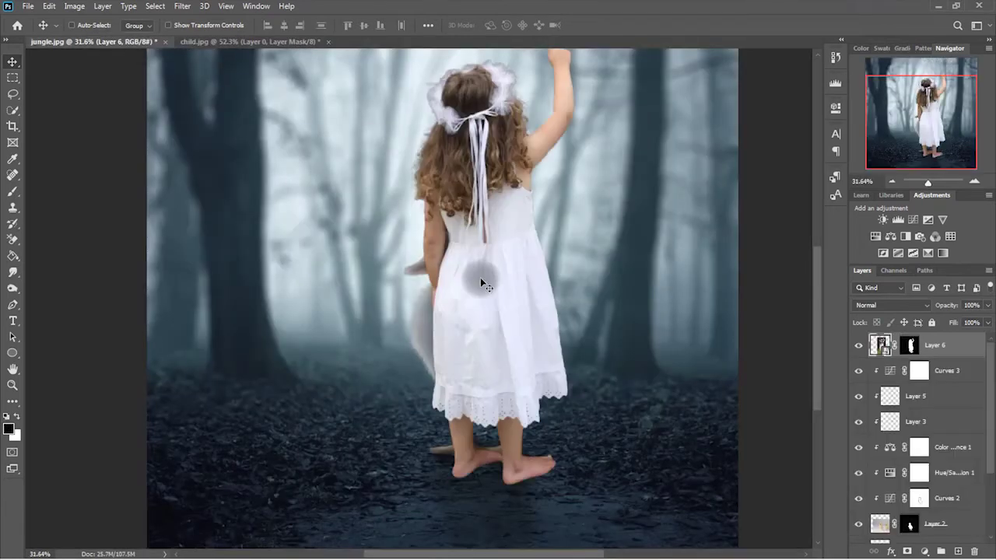
drag(534, 204, 355, 251)
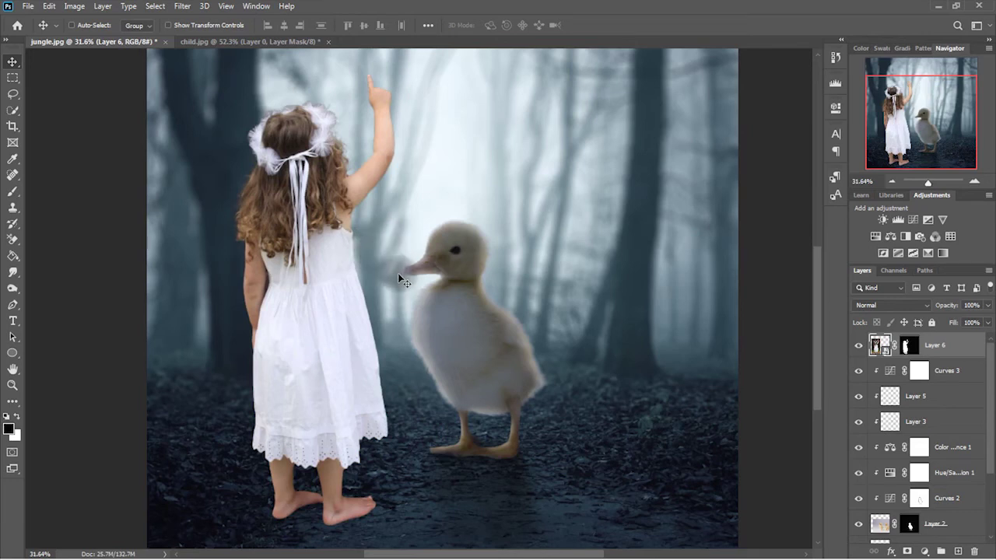
Display Layer 6's mask alone and zoom in on the hair and raised-arm edges.
alt+click(909, 346)
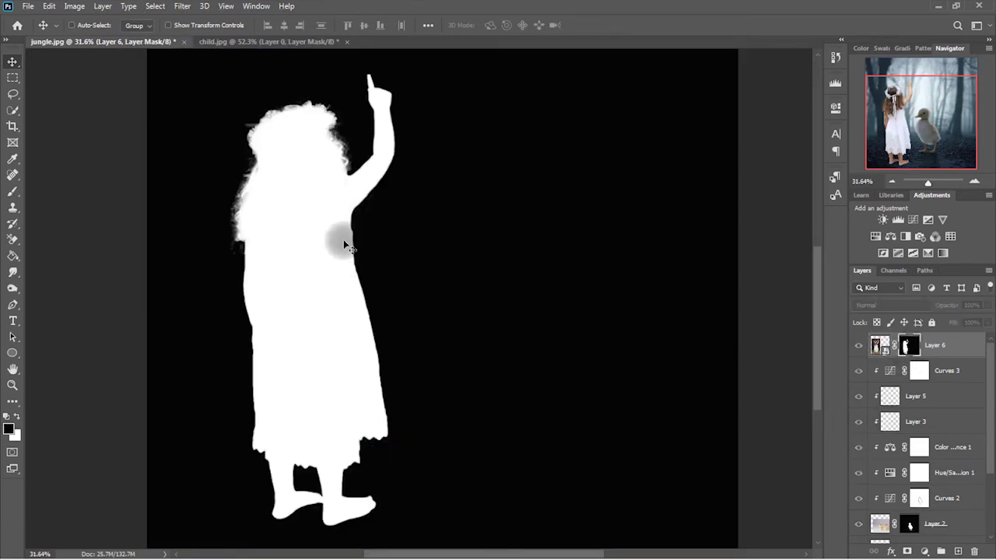
scroll(315, 156, up, 2)
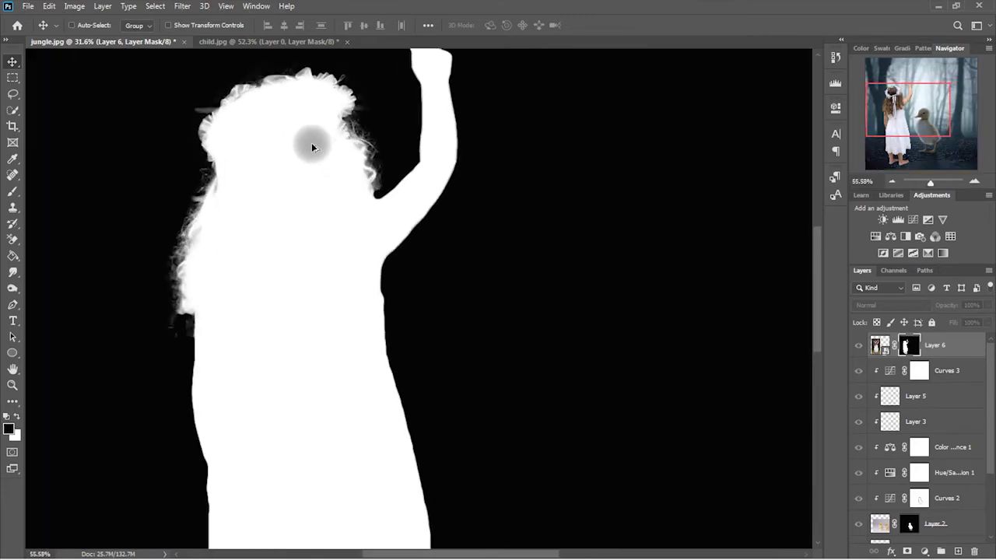
scroll(279, 165, up, 1)
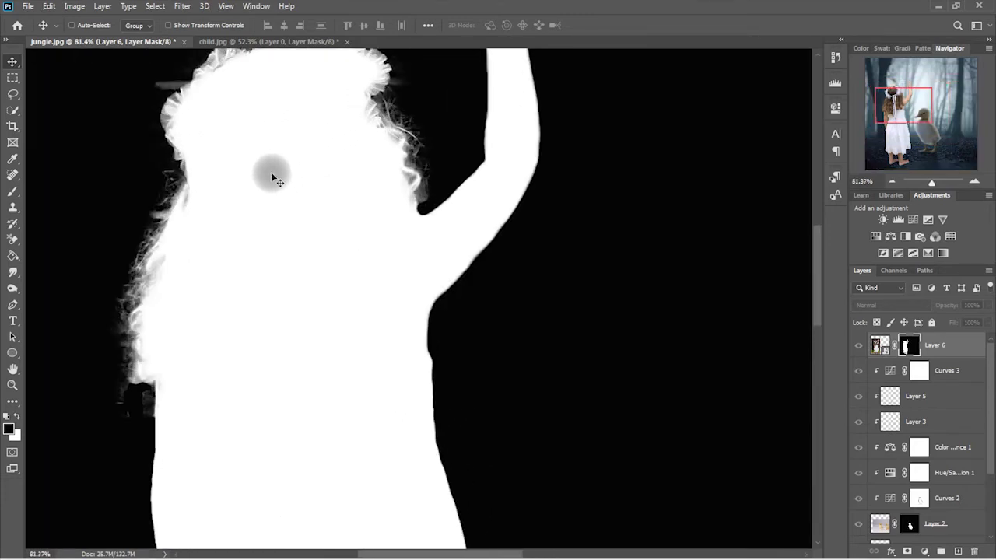
drag(280, 173, 322, 241)
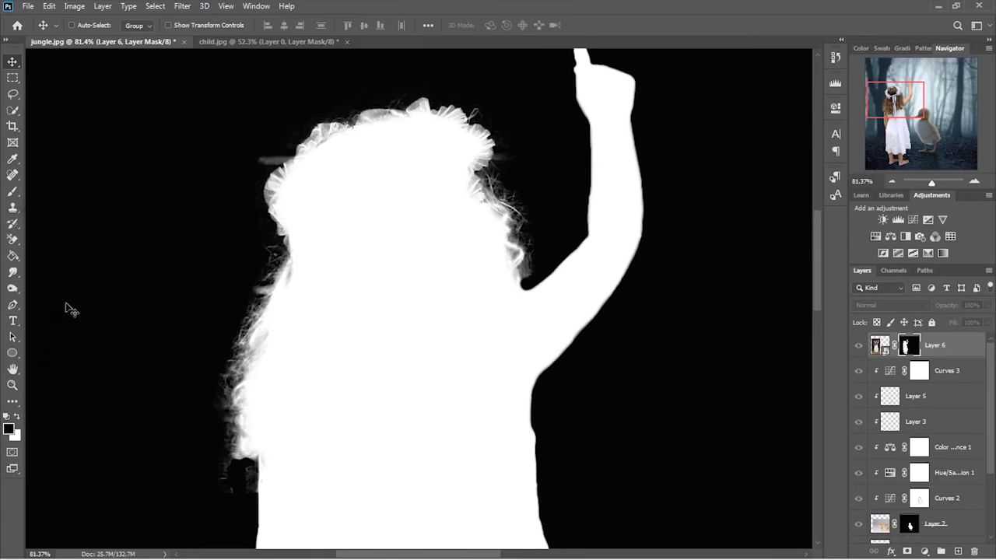
click(18, 288)
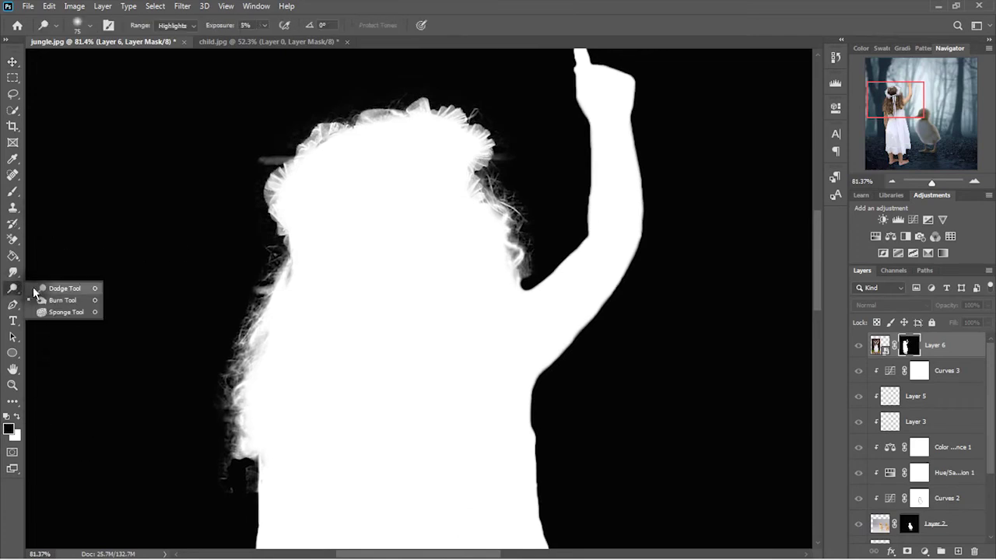
Dodge the grey patches in Layer 6's mask on the girl's body and head at 23% exposure.
click(35, 290)
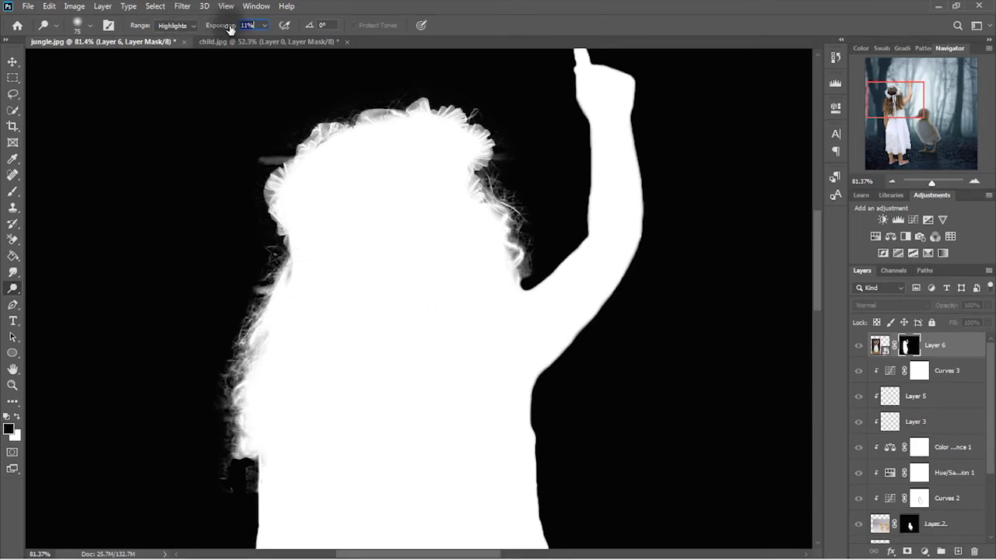
scroll(296, 267, up, 1)
scroll(288, 277, up, 2)
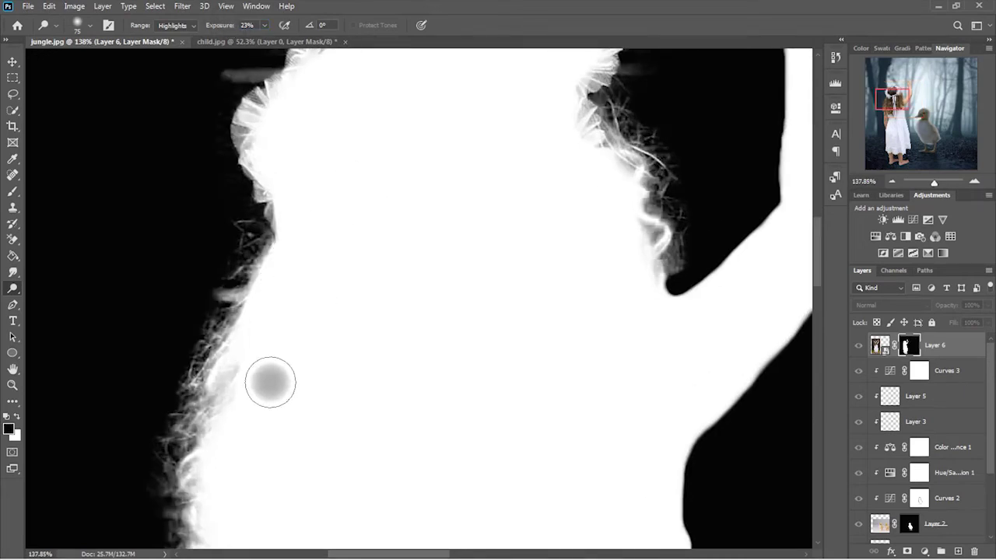
mouse_move(607, 236)
mouse_down()
mouse_move(593, 280)
mouse_move(556, 256)
mouse_up()
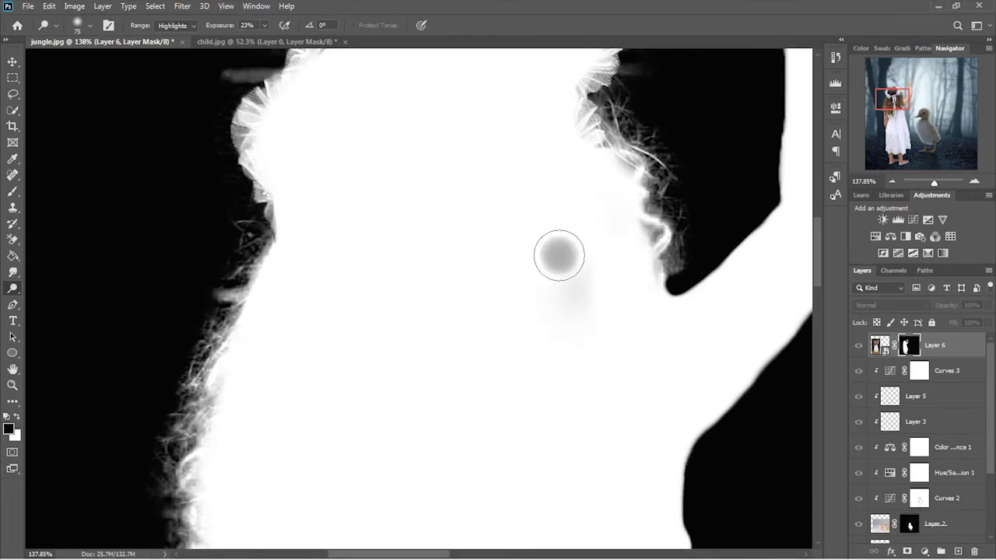
key(space)
drag(468, 204, 502, 312)
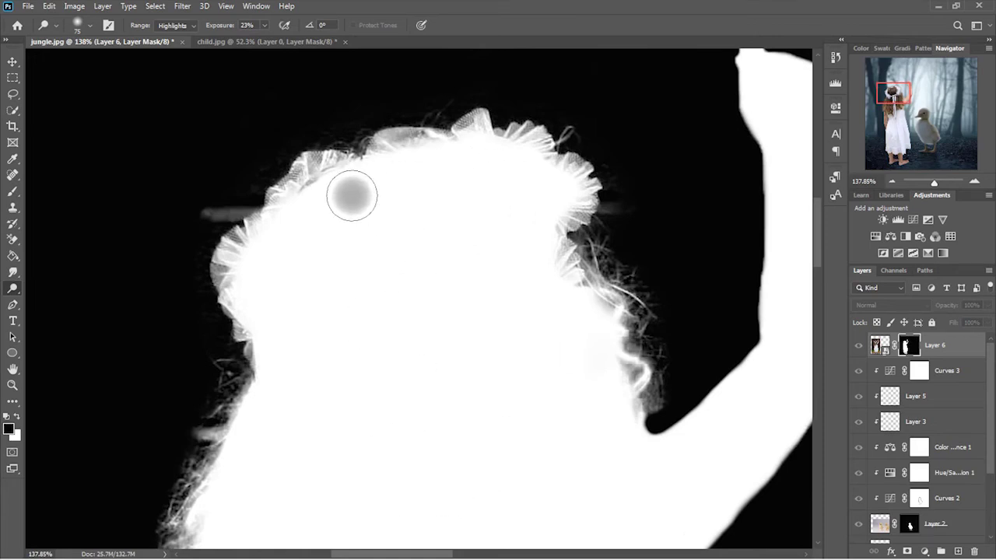
key(space)
mouse_move(443, 363)
mouse_down()
mouse_move(369, 179)
mouse_move(243, 183)
mouse_up()
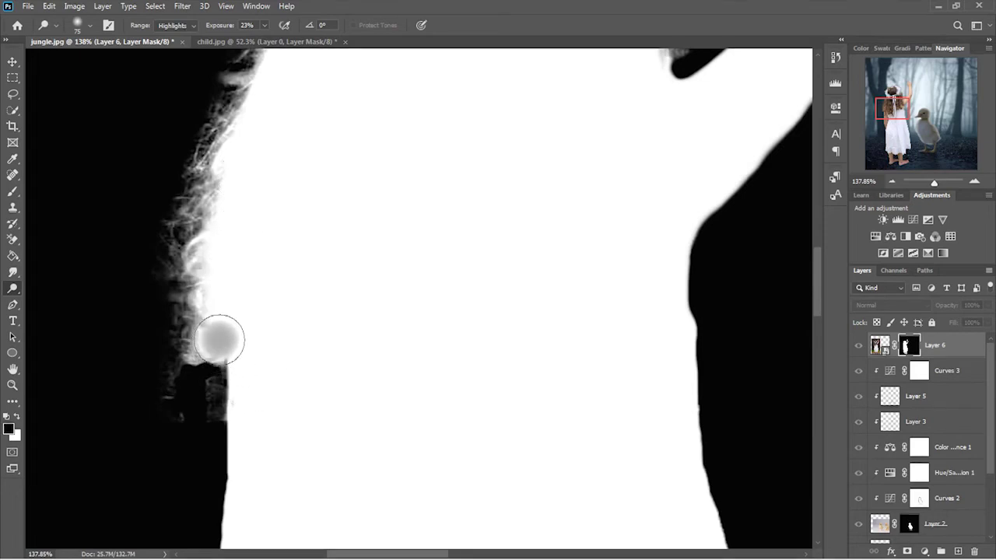
scroll(473, 420, down, 3)
key(space)
mouse_move(444, 135)
mouse_down()
mouse_move(438, 283)
mouse_move(459, 430)
mouse_move(416, 117)
mouse_move(444, 423)
mouse_move(413, 200)
mouse_move(407, 331)
mouse_up()
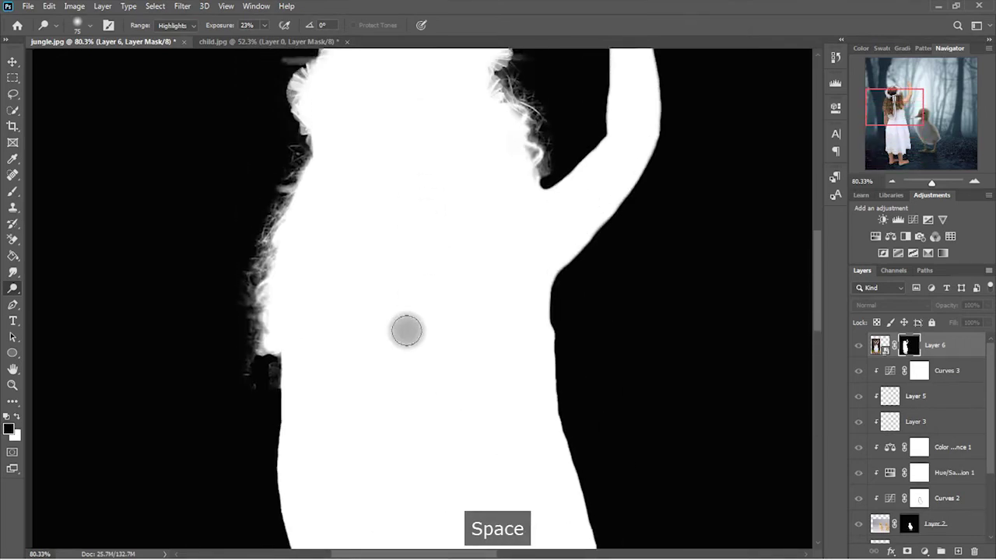
right_click(14, 289)
Burn the grey fringes along the girl's left mask edge to black (Shadows, 27%), then return to the composite.
click(59, 301)
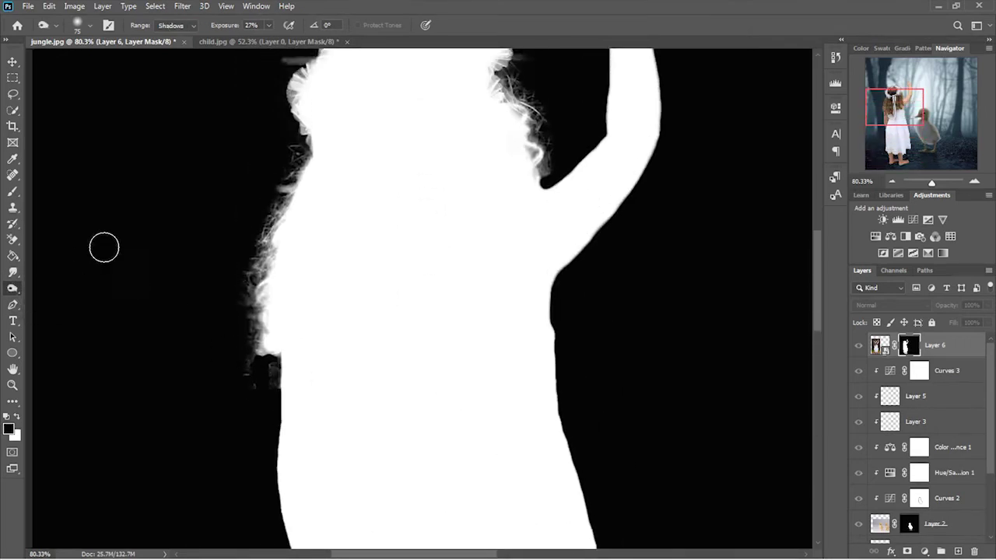
scroll(257, 338, up, 2)
scroll(260, 334, up, 2)
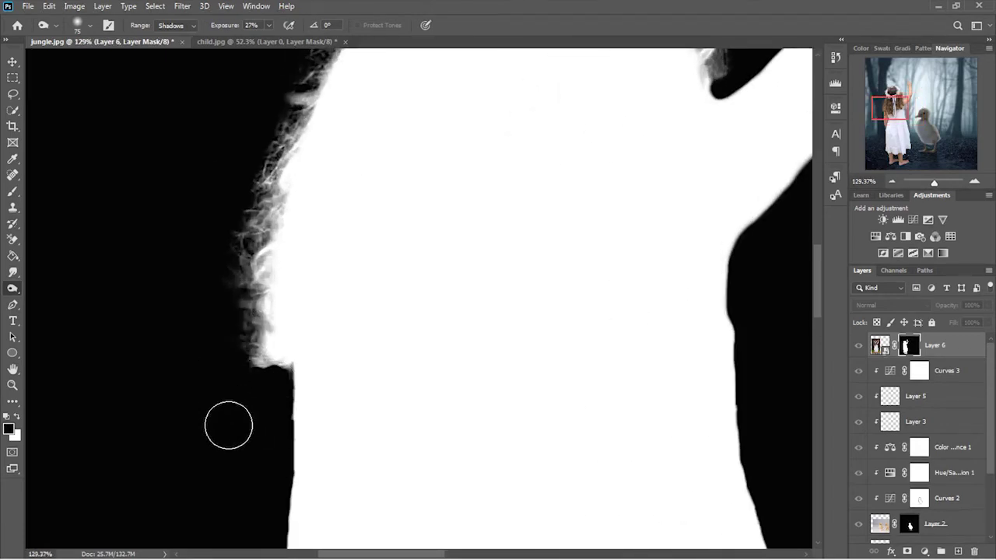
mouse_move(290, 348)
mouse_down()
mouse_move(503, 168)
mouse_move(464, 446)
mouse_up()
key(space)
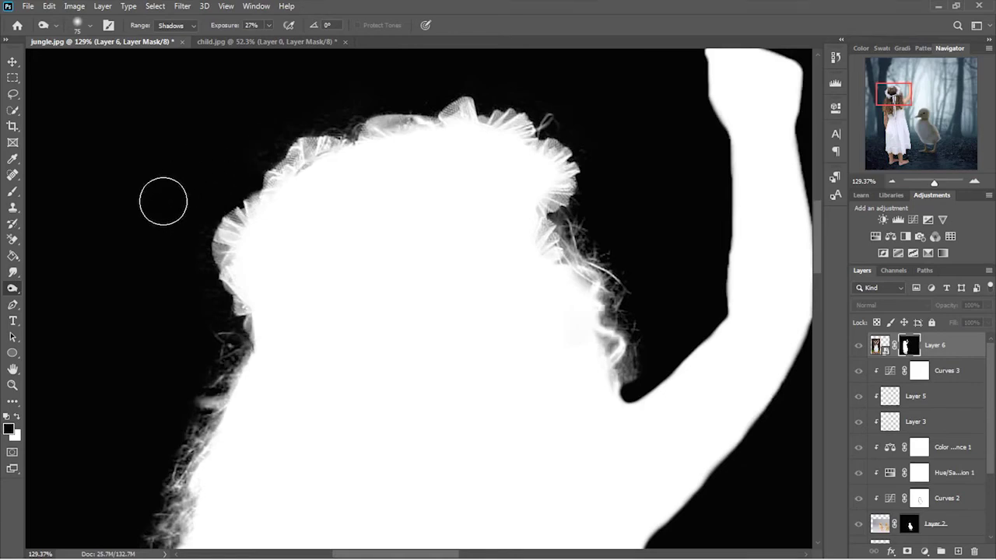
alt+click(909, 347)
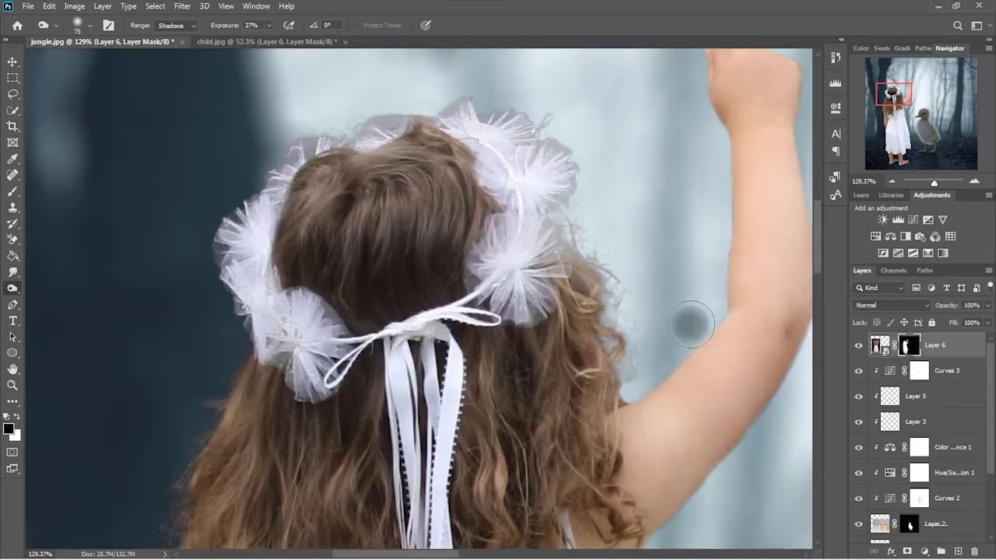
Scale the girl layer to about 48.7% and move her up so her hand reaches the duckling's beak.
key(ctrl+0)
key(v)
key(ctrl+t)
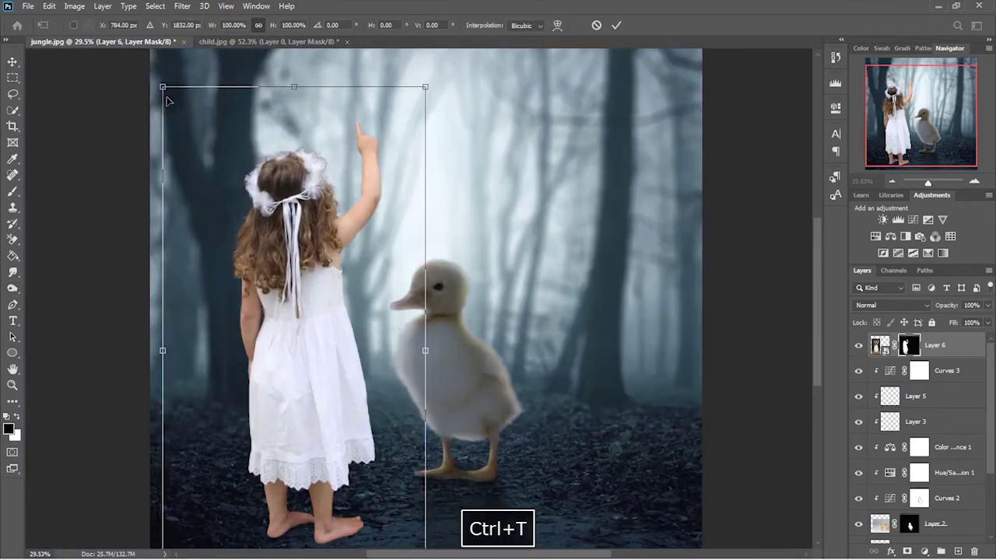
mouse_move(163, 88)
mouse_down()
mouse_move(277, 288)
mouse_move(292, 380)
mouse_move(267, 273)
mouse_move(272, 302)
mouse_up()
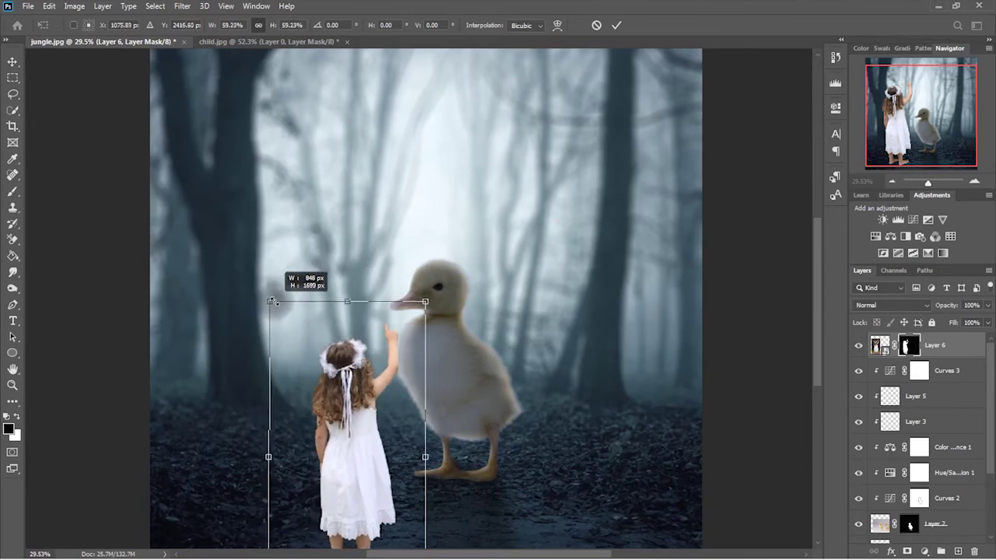
scroll(358, 350, down, 3)
mouse_move(367, 372)
mouse_down()
mouse_move(368, 333)
mouse_move(385, 303)
mouse_up()
drag(294, 174, 313, 215)
mouse_move(402, 332)
mouse_down()
mouse_move(377, 314)
mouse_move(389, 313)
mouse_up()
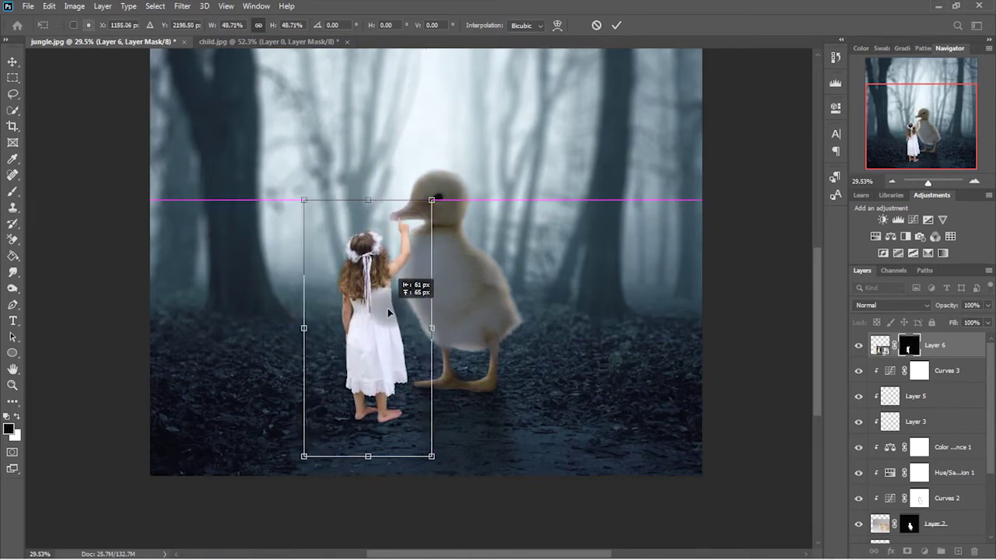
key(Return)
Select Layer 4, the duckling layer, in the Layers panel.
click(944, 377)
scroll(944, 389, down, 3)
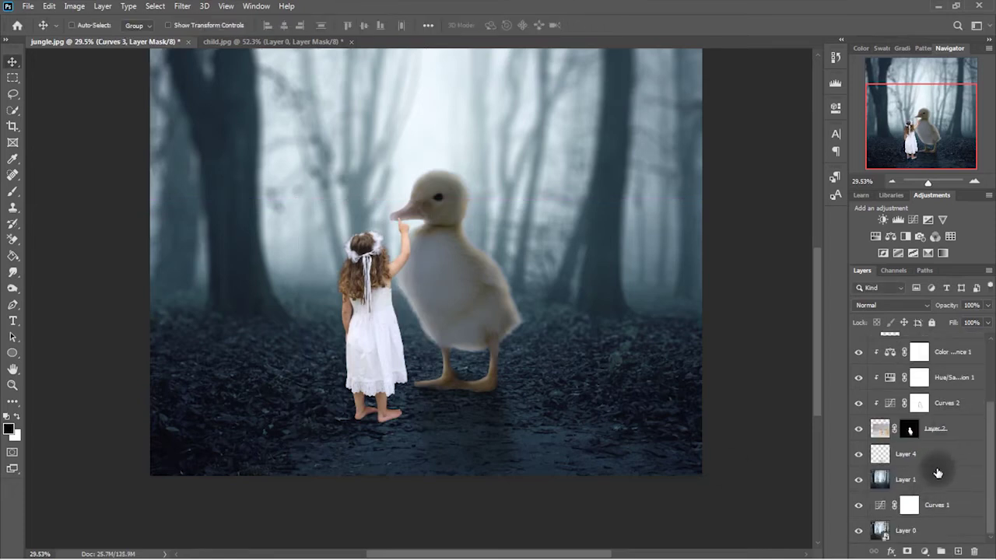
click(942, 454)
Scale the duckling on Layer 4 to about 88% and shift it left toward the girl.
key(ctrl+t)
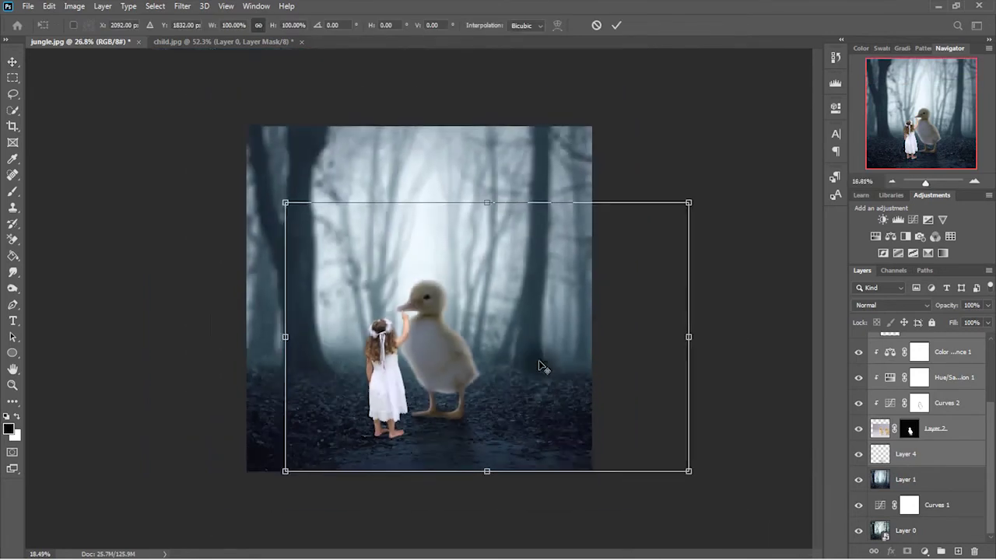
scroll(538, 364, down, 2)
scroll(537, 363, down, 1)
drag(310, 221, 357, 282)
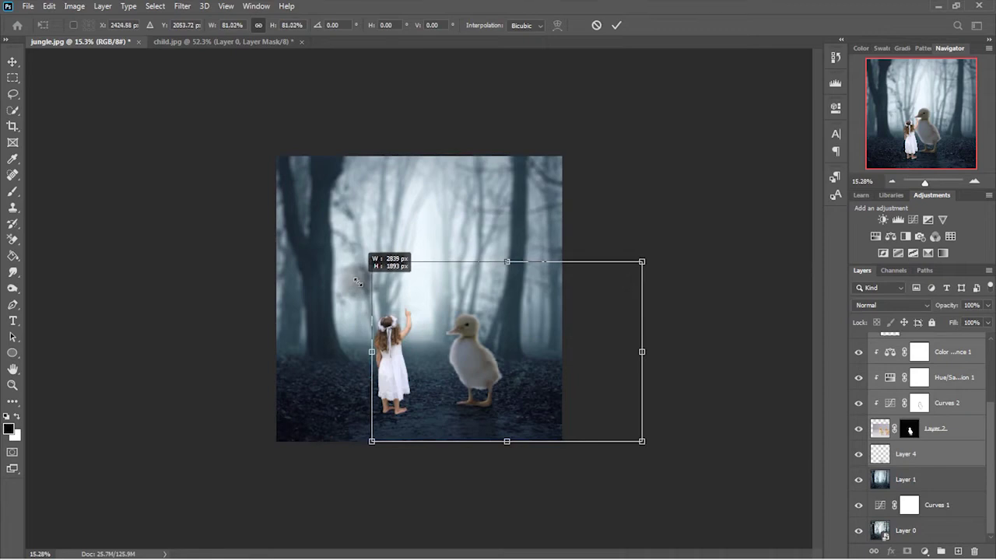
drag(357, 281, 335, 268)
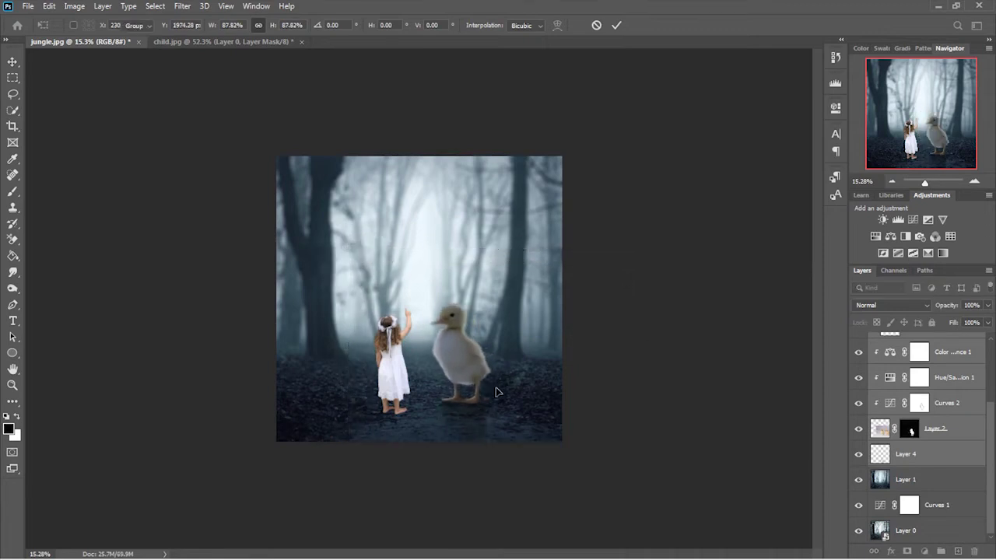
key(Return)
scroll(435, 256, up, 2)
drag(498, 396, 467, 397)
Shrink the girl to about 89% and nudge her down so her finger reaches the beak.
scroll(936, 346, up, 2)
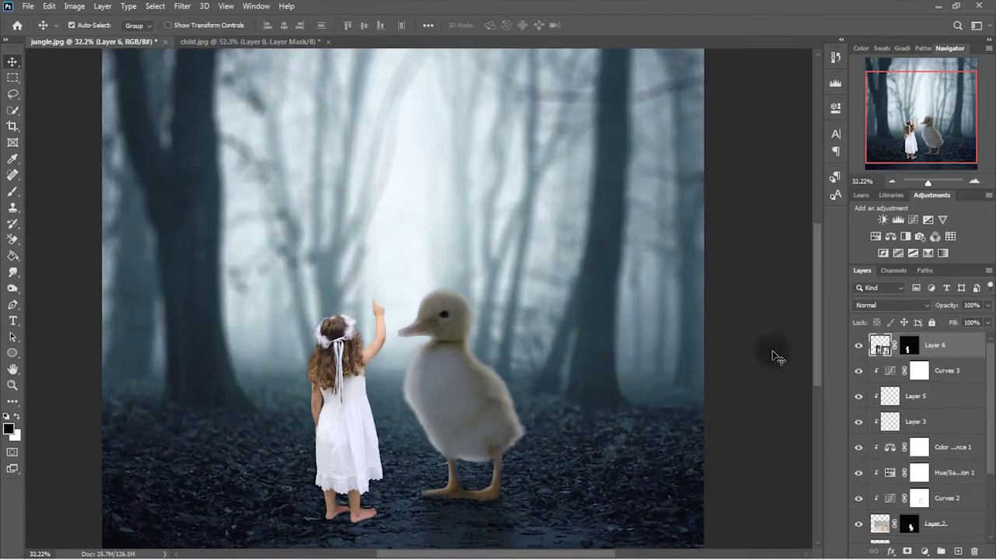
key(ctrl+t)
drag(282, 291, 285, 306)
scroll(276, 255, down, 2)
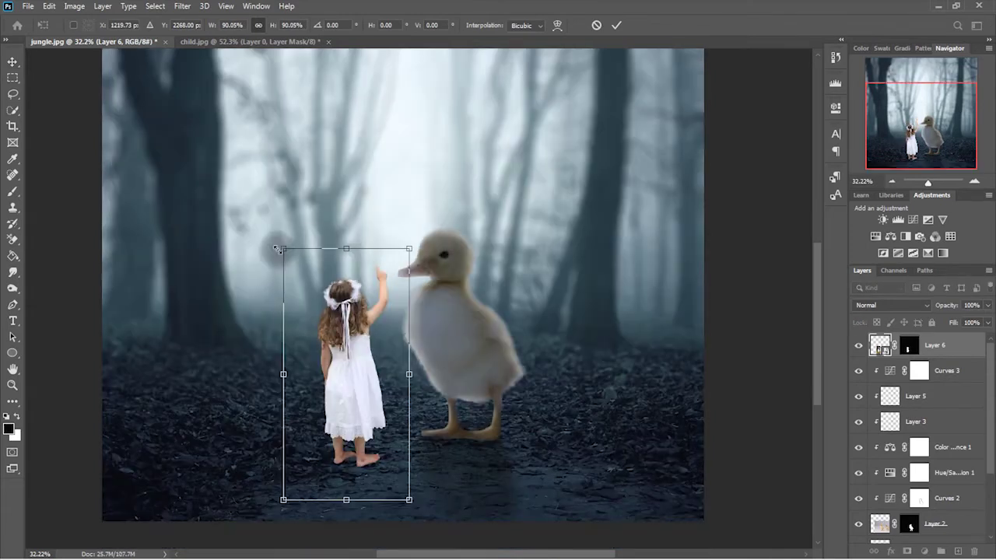
drag(276, 255, 278, 261)
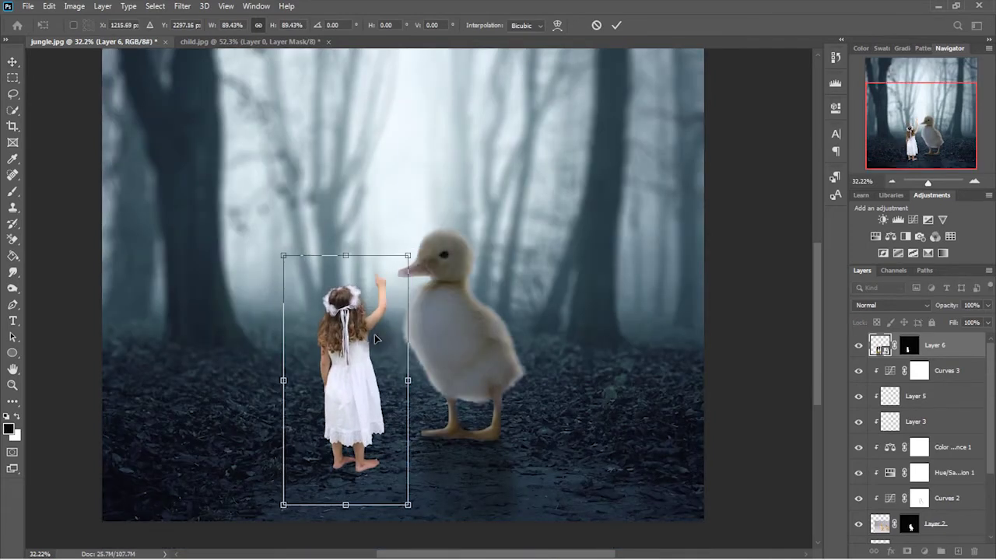
key(Return)
scroll(356, 395, up, 1)
scroll(383, 362, up, 1)
scroll(382, 362, up, 2)
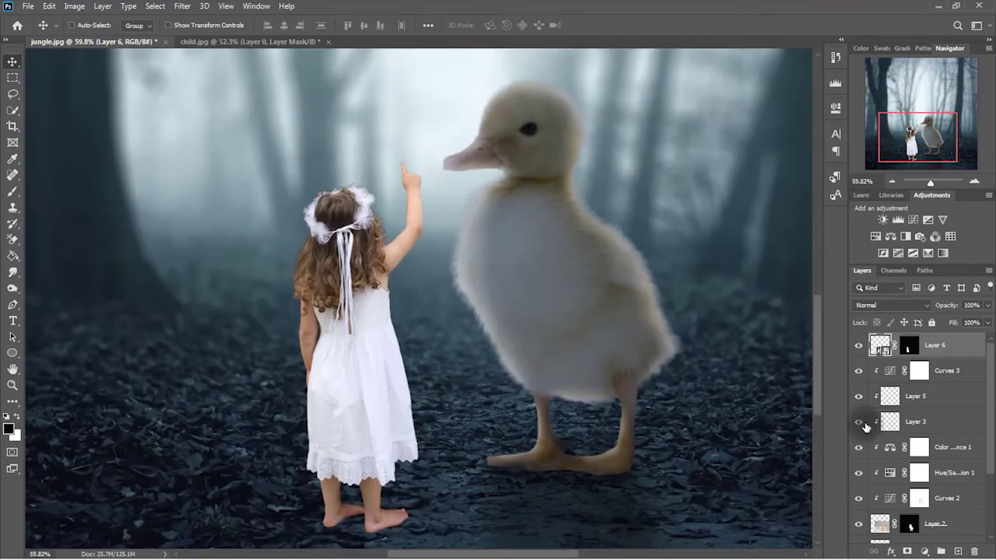
Add a Curves adjustment clipped to the girl, pulling down her highlights and tweaking the red and blue channels.
click(924, 552)
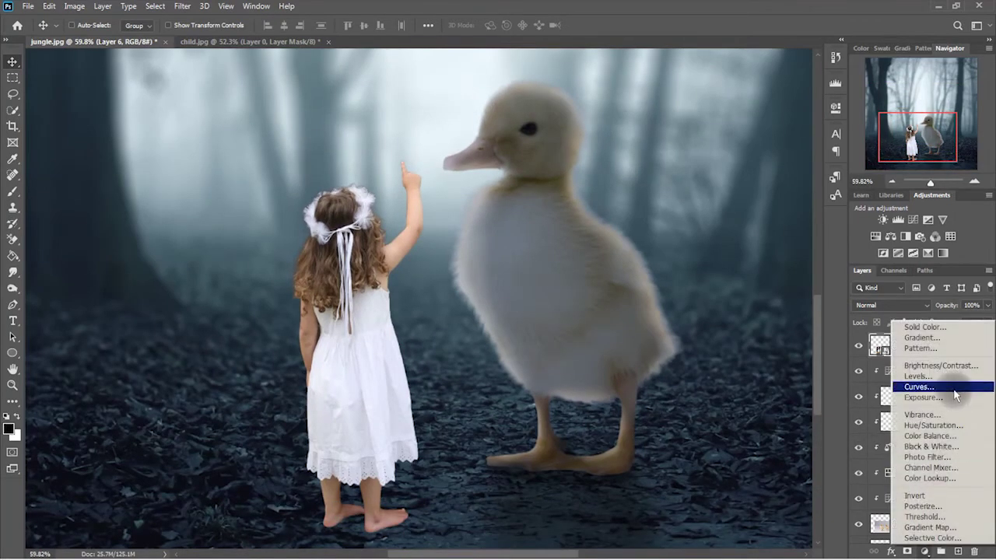
click(931, 375)
alt+click(911, 358)
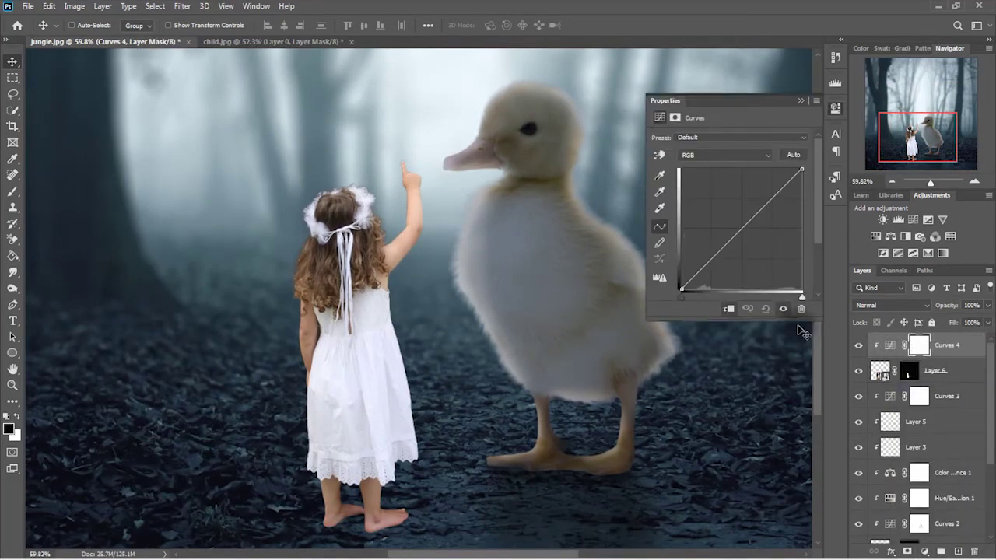
drag(803, 170, 802, 229)
click(720, 147)
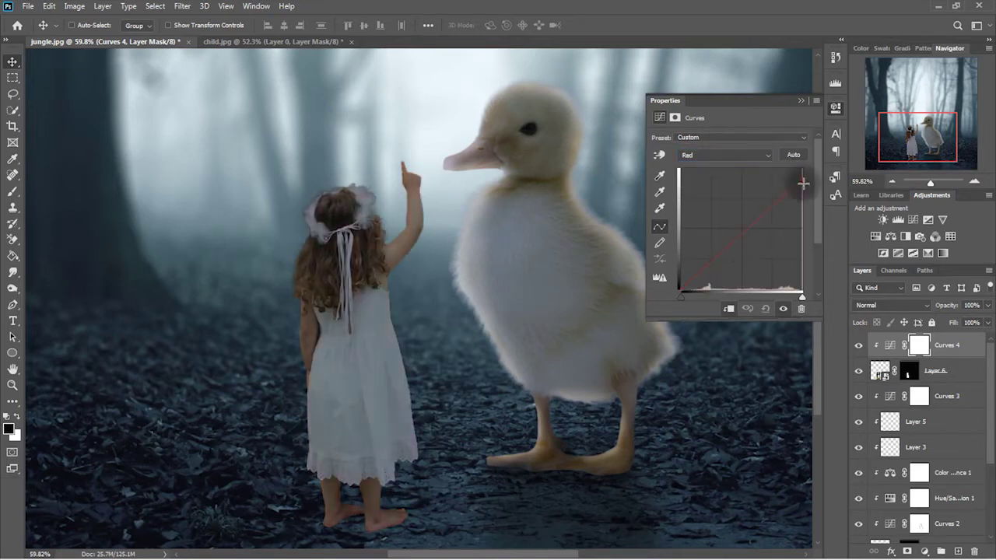
click(756, 155)
click(752, 185)
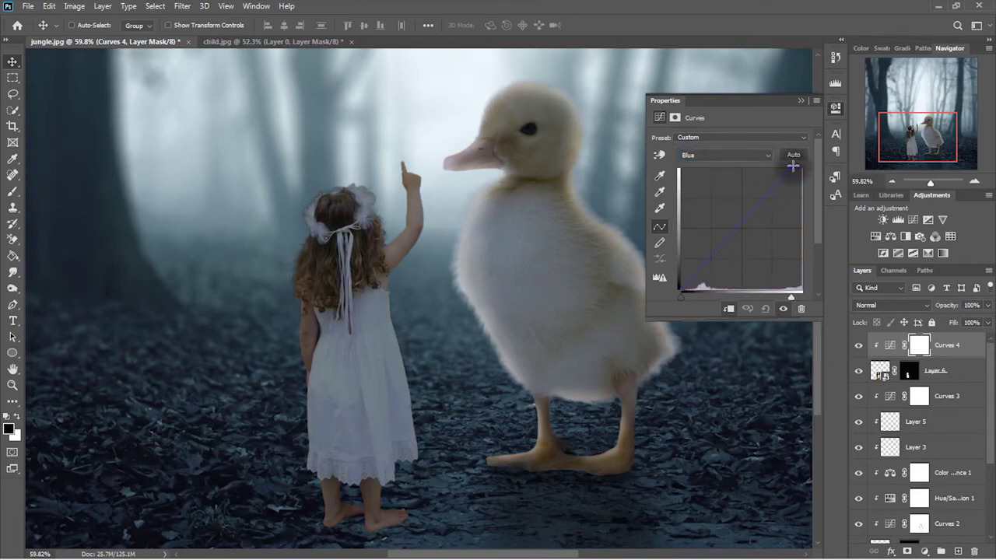
Add a clipped Hue/Saturation adjustment reducing the girl's saturation to about -25.
click(923, 552)
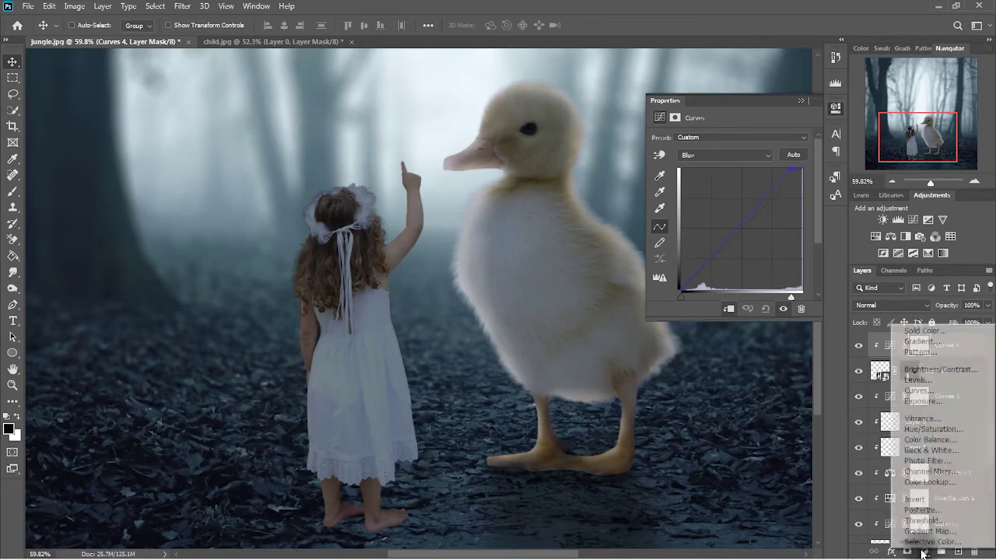
click(932, 429)
click(730, 308)
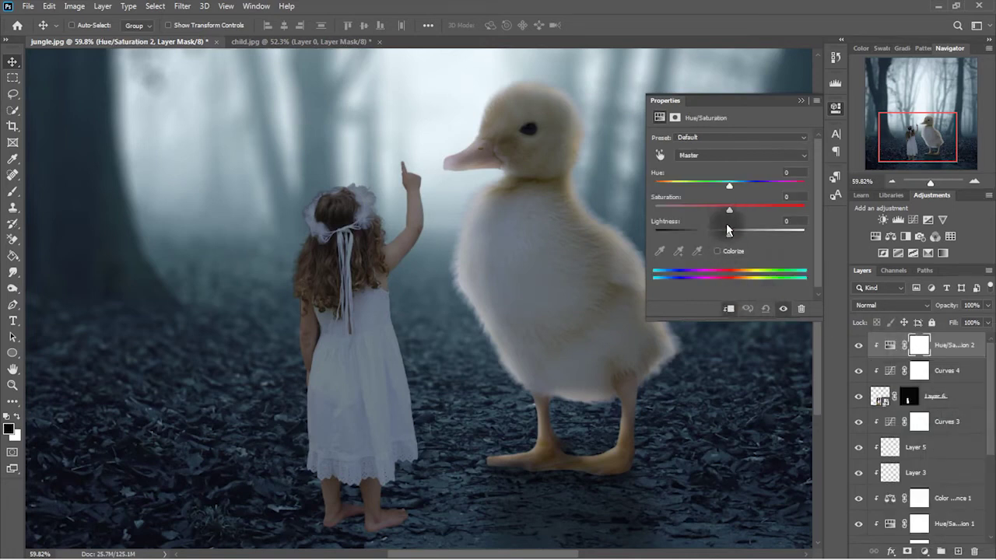
drag(713, 213, 712, 216)
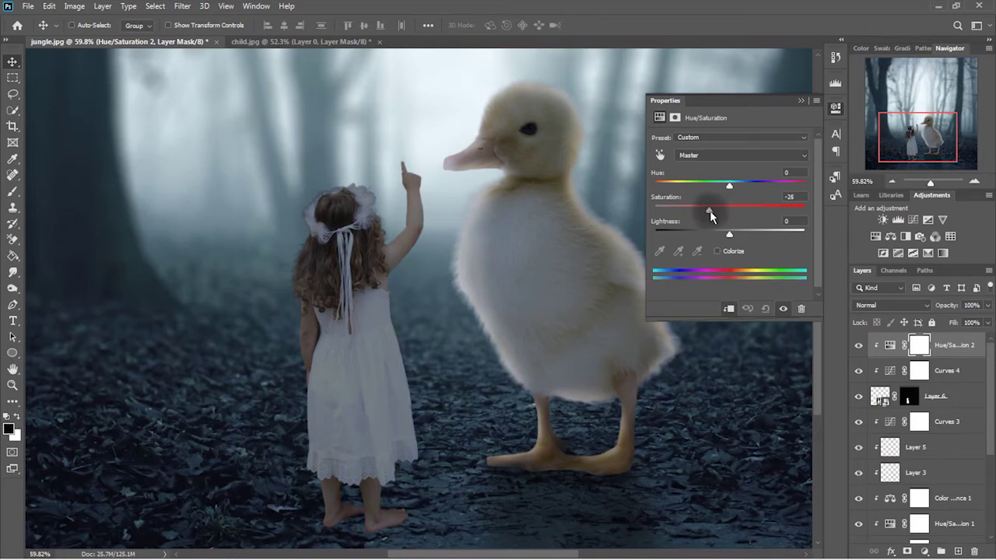
Add a clipped Color Balance adjustment with midtones Cyan/Red -5 and Yellow/Blue +4.
click(925, 551)
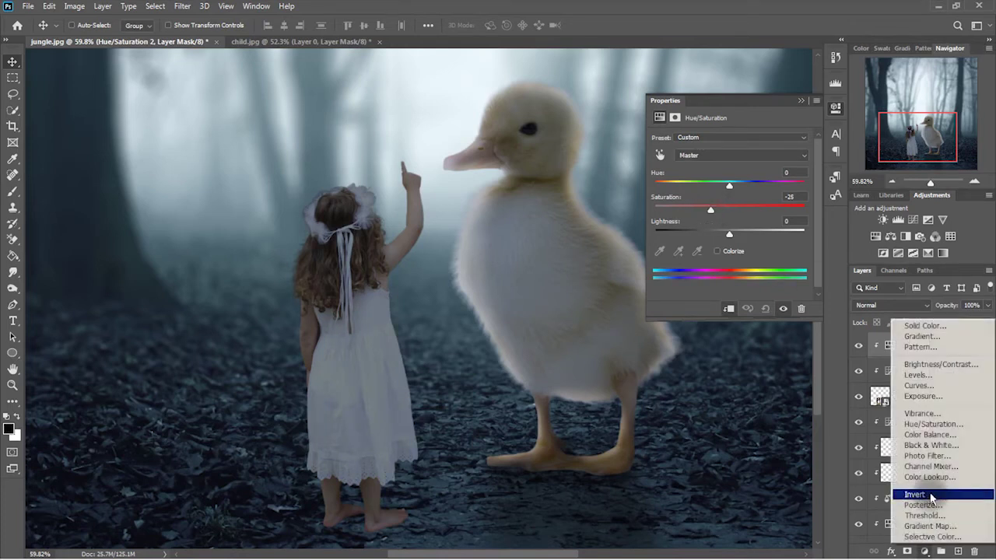
click(953, 436)
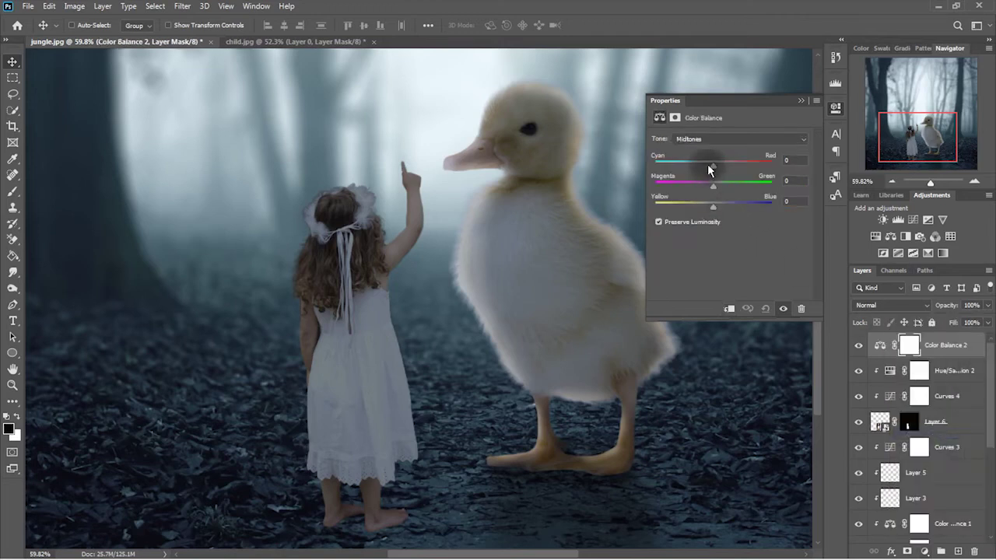
click(729, 308)
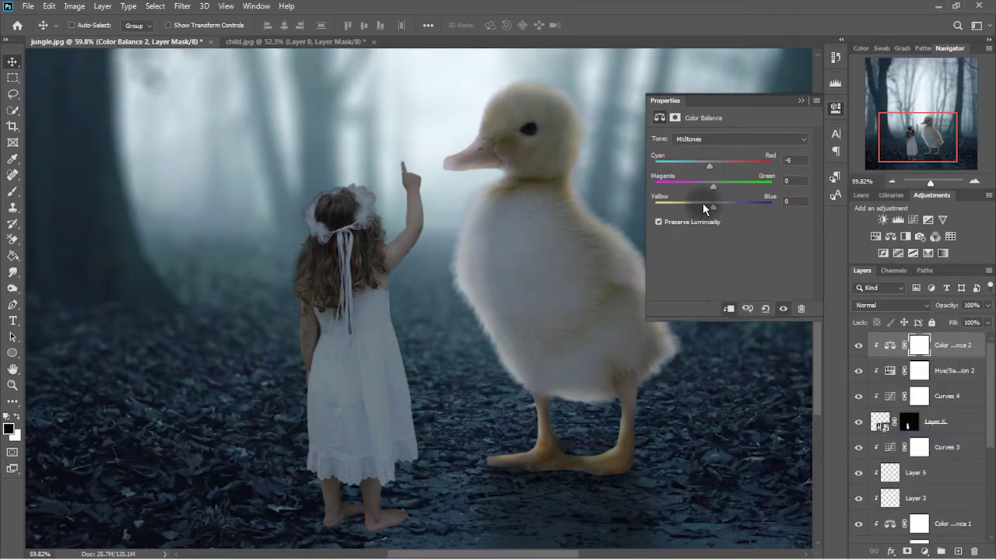
drag(716, 205, 713, 205)
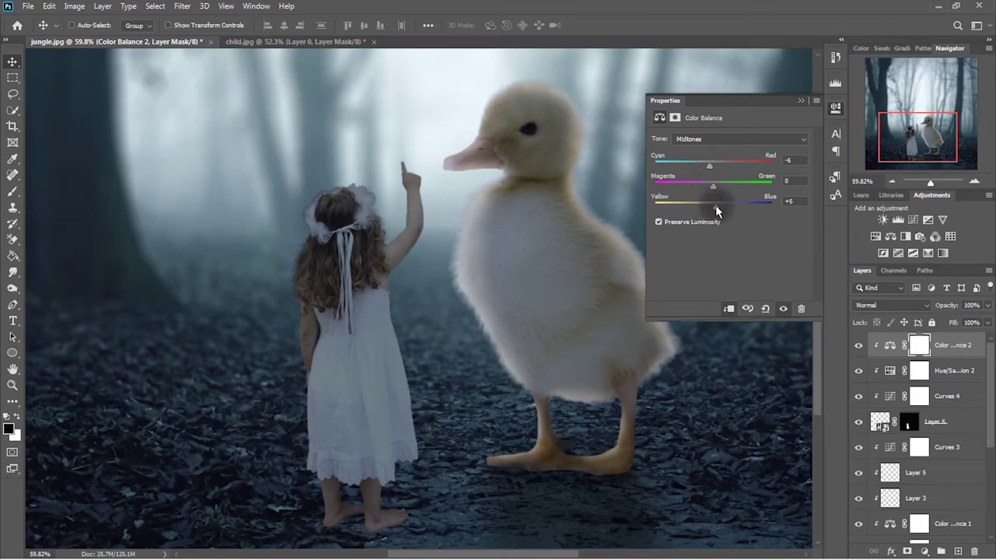
drag(717, 207, 714, 205)
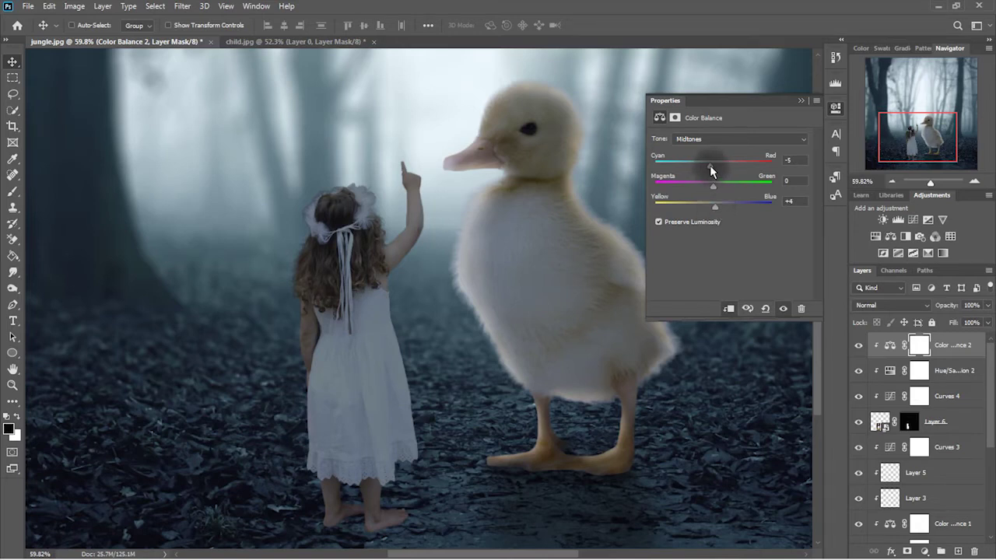
click(800, 100)
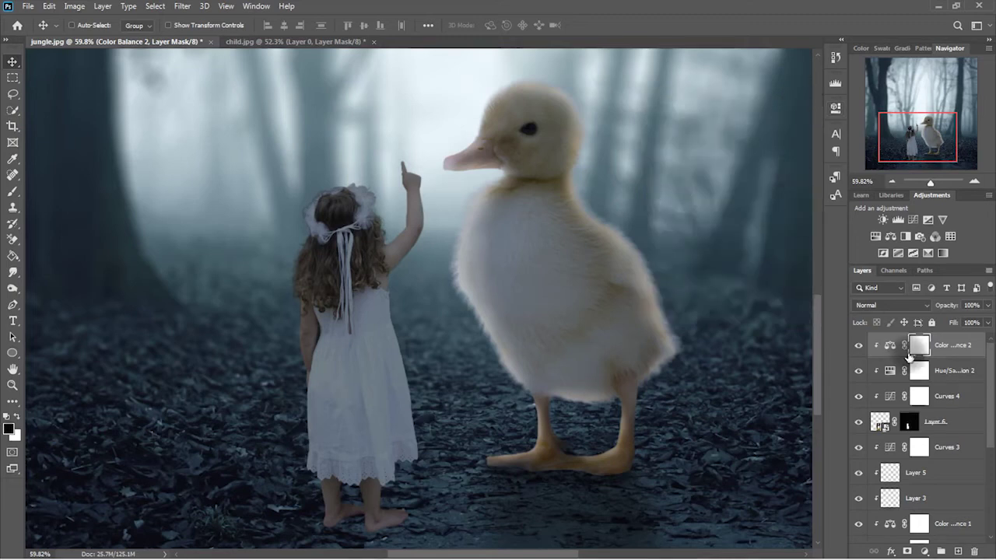
click(920, 397)
click(14, 192)
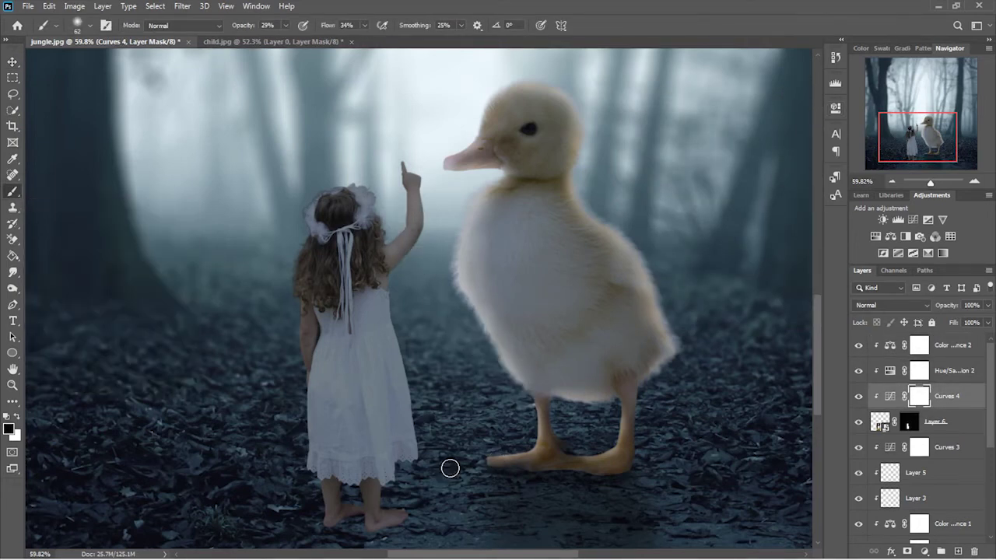
Paint soft low-opacity strokes on the Curves 4 mask to hold back darkening on the girl's legs and feet.
scroll(414, 477, up, 2)
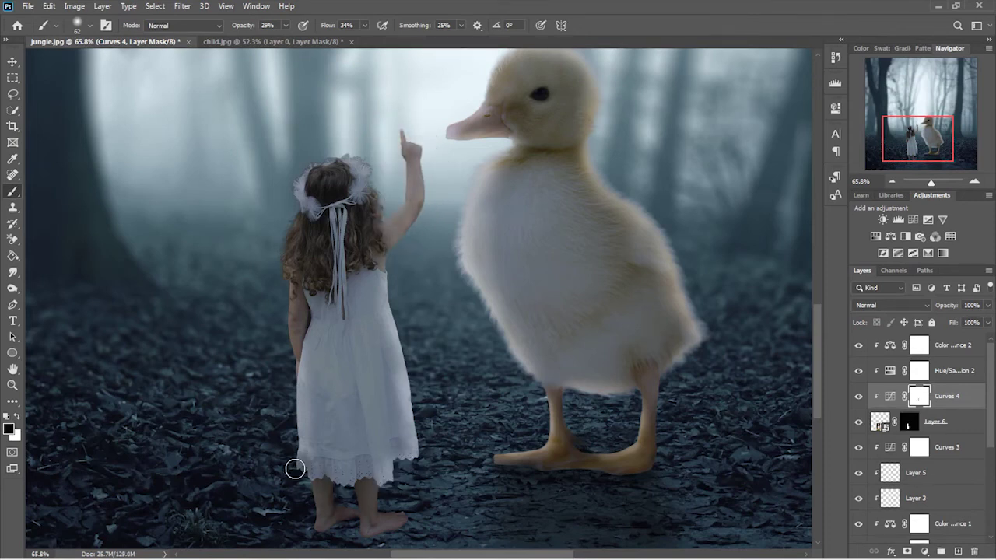
scroll(295, 467, up, 5)
scroll(376, 469, up, 5)
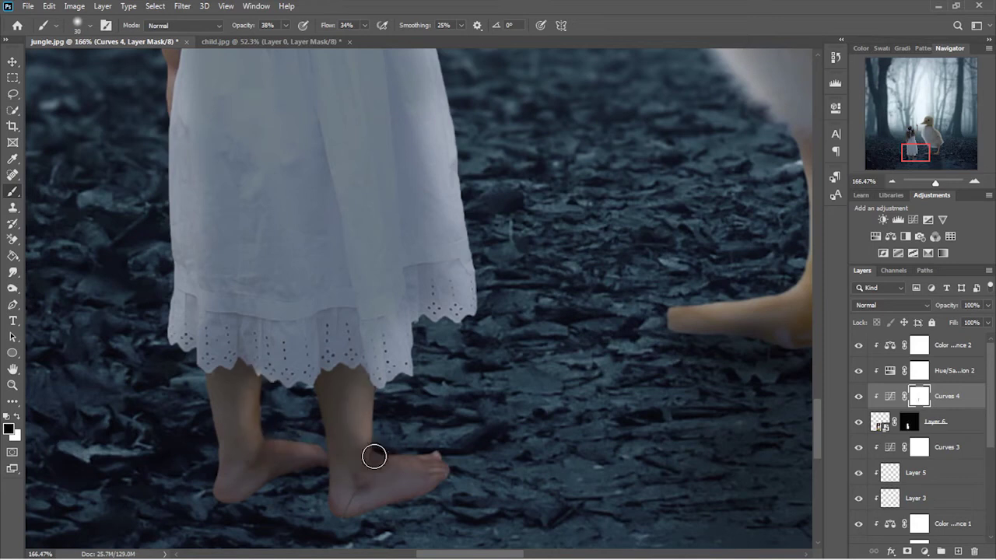
scroll(443, 495, down, 2)
scroll(345, 418, down, 2)
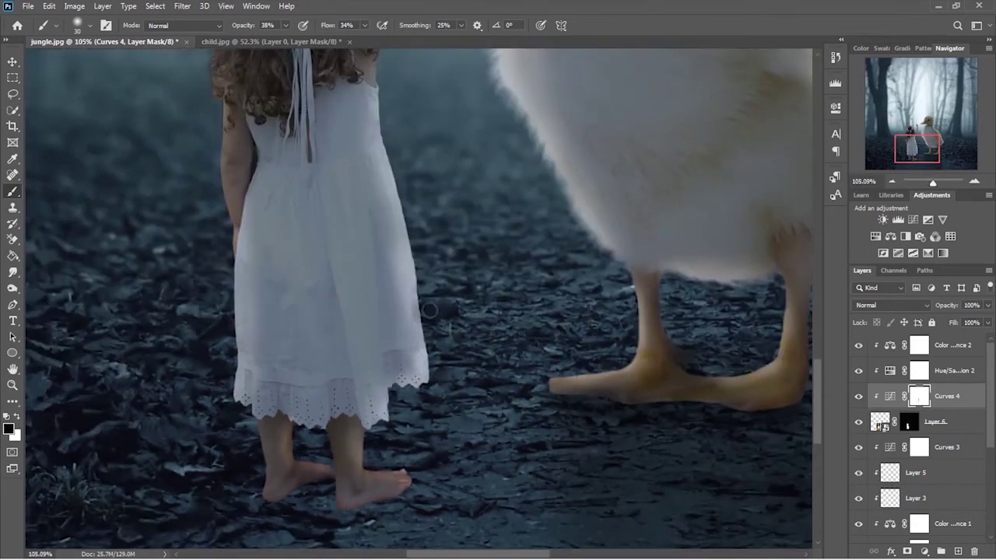
scroll(218, 220, up, 2)
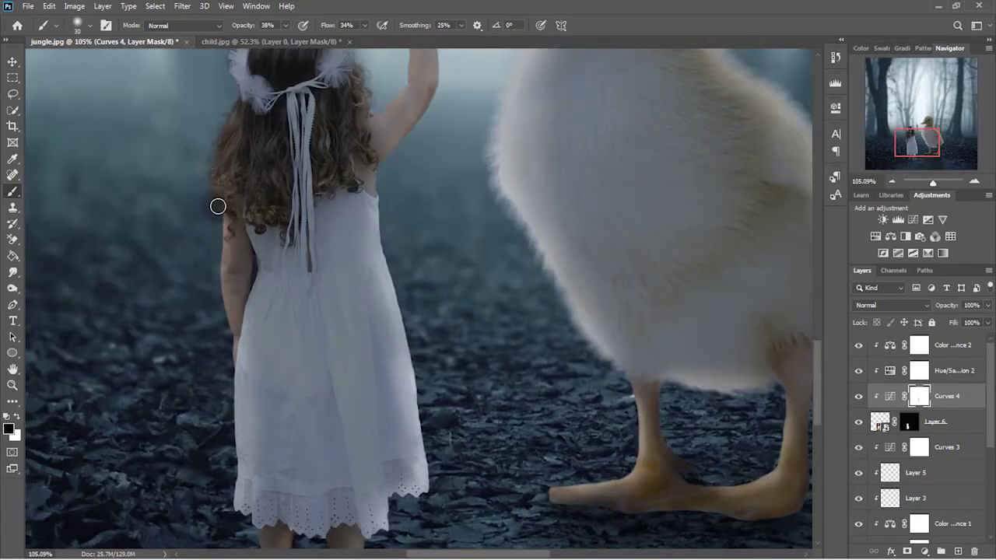
scroll(223, 195, up, 1)
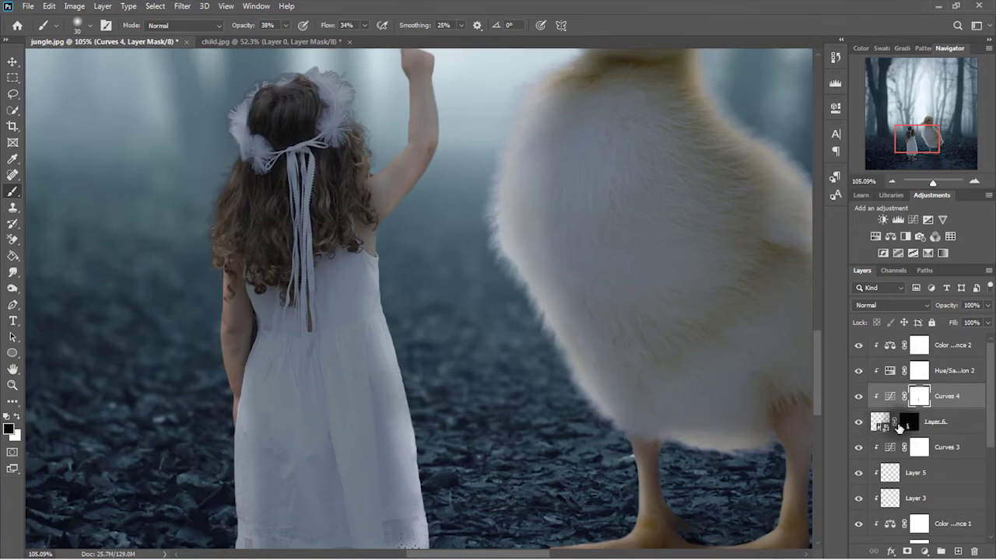
click(907, 423)
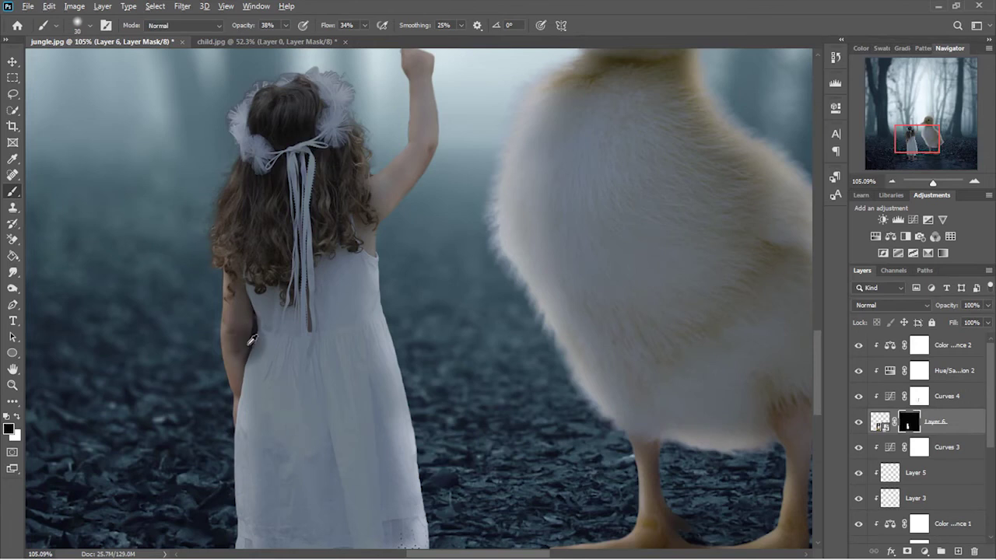
Trace the dress edge beside the girl's arm with a Pen path and turn it into a selection.
scroll(253, 342, up, 3)
scroll(253, 331, up, 2)
scroll(253, 328, down, 2)
click(12, 353)
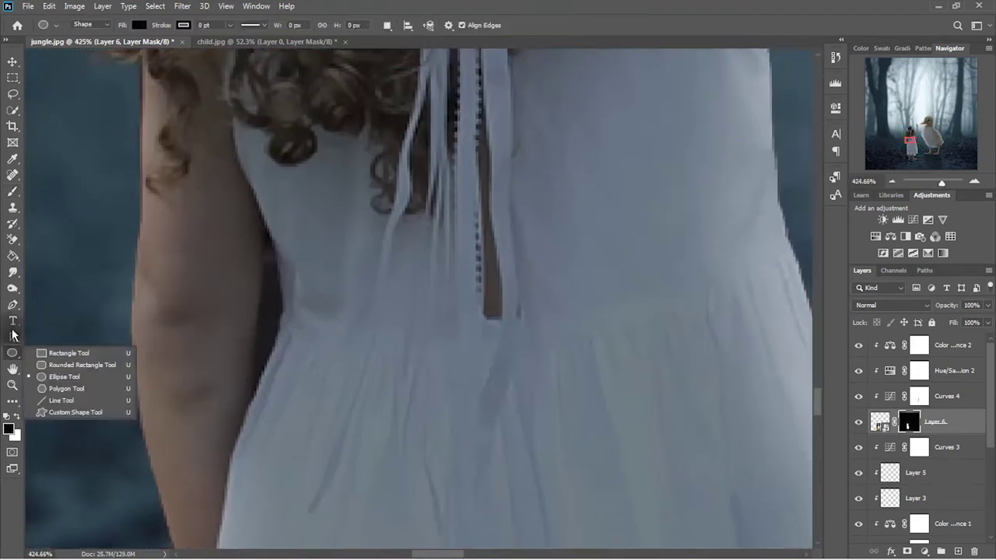
click(12, 304)
click(47, 305)
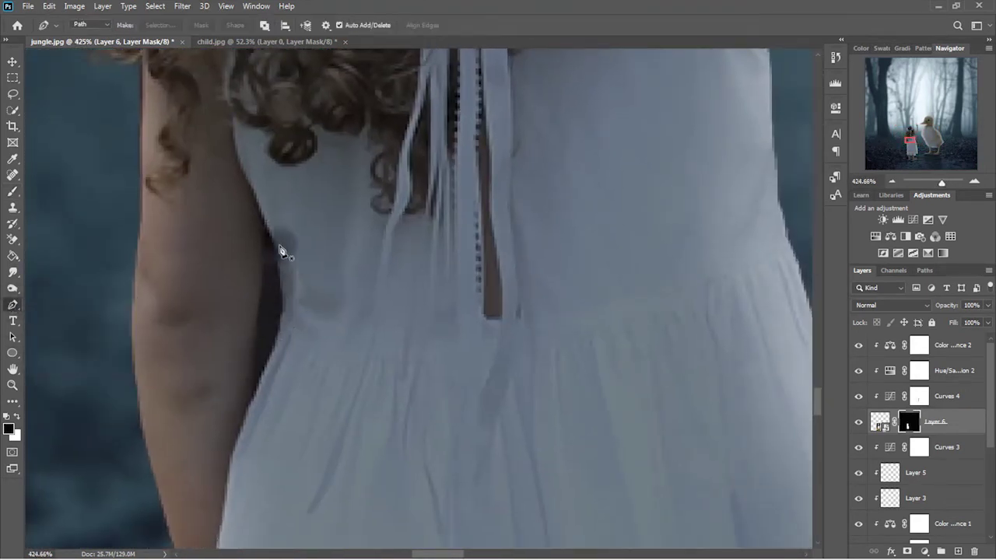
click(267, 225)
mouse_move(280, 288)
mouse_down()
mouse_move(272, 351)
mouse_move(257, 336)
mouse_up()
right_click(264, 250)
click(307, 325)
Brush the Layer 6 mask along the dress edge in the gap beside the girl's arm.
key(b)
scroll(278, 318, up, 3)
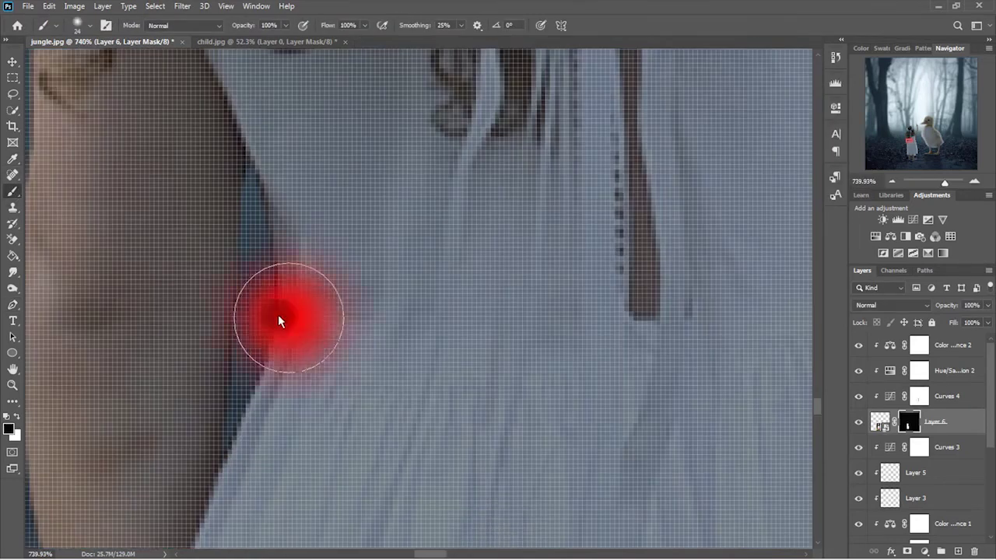
drag(260, 334, 249, 378)
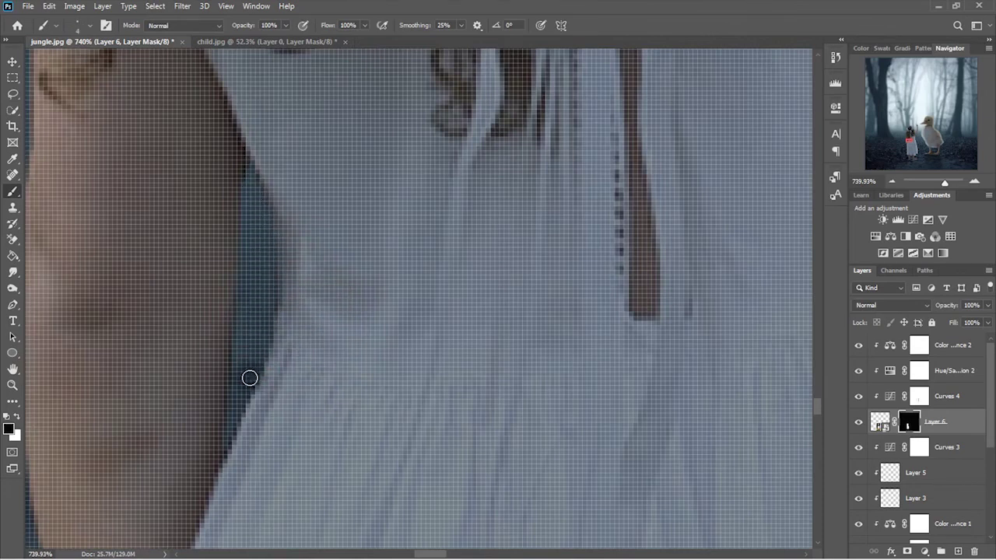
scroll(464, 324, down, 5)
scroll(284, 347, up, 4)
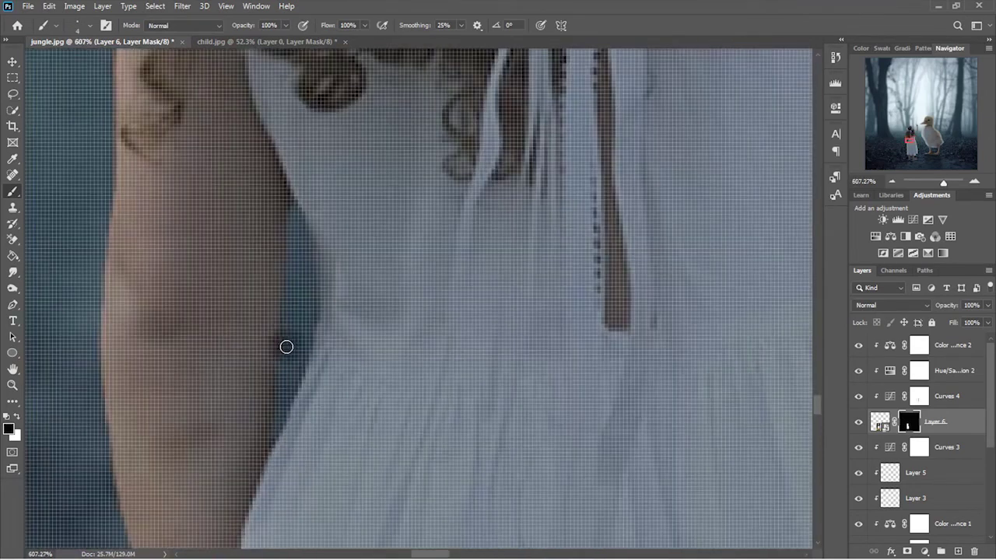
scroll(282, 368, down, 4)
scroll(507, 374, down, 1)
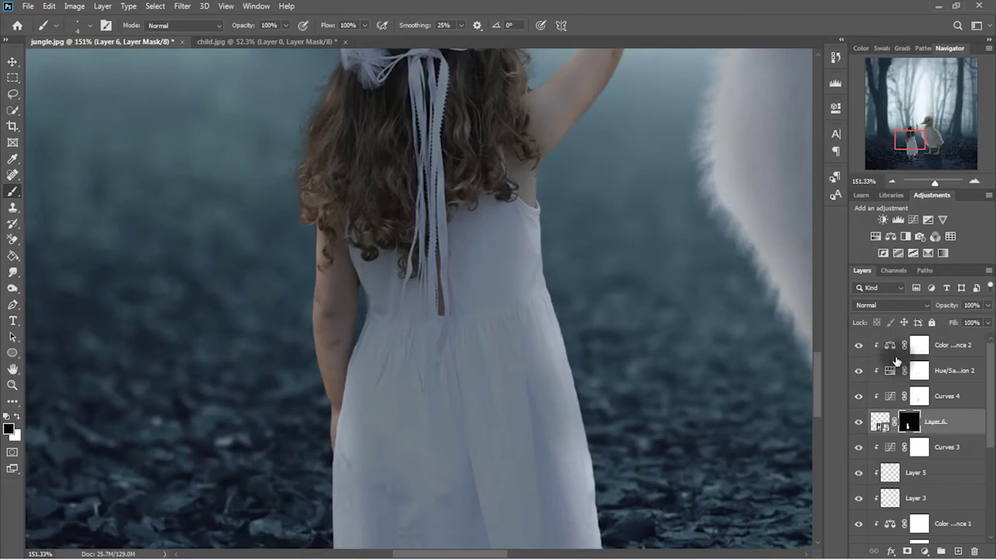
drag(962, 377, 937, 387)
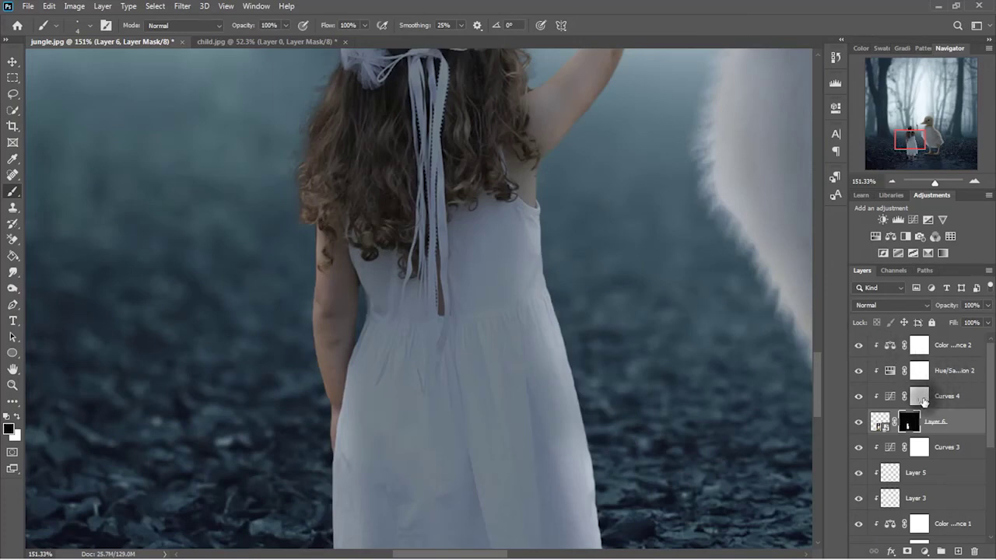
click(880, 421)
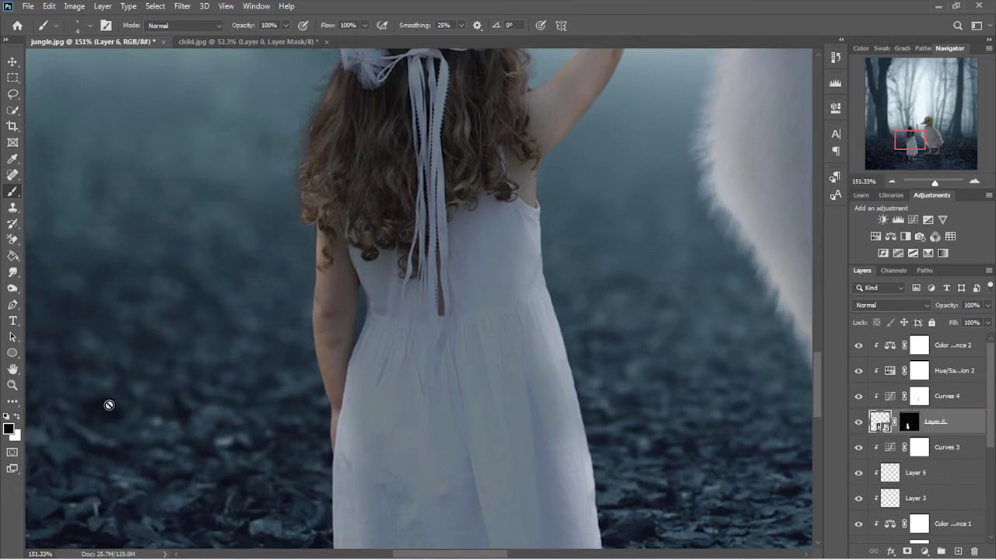
Rasterize Layer 6 and use the Dodge tool to lighten the girl's arm.
click(14, 289)
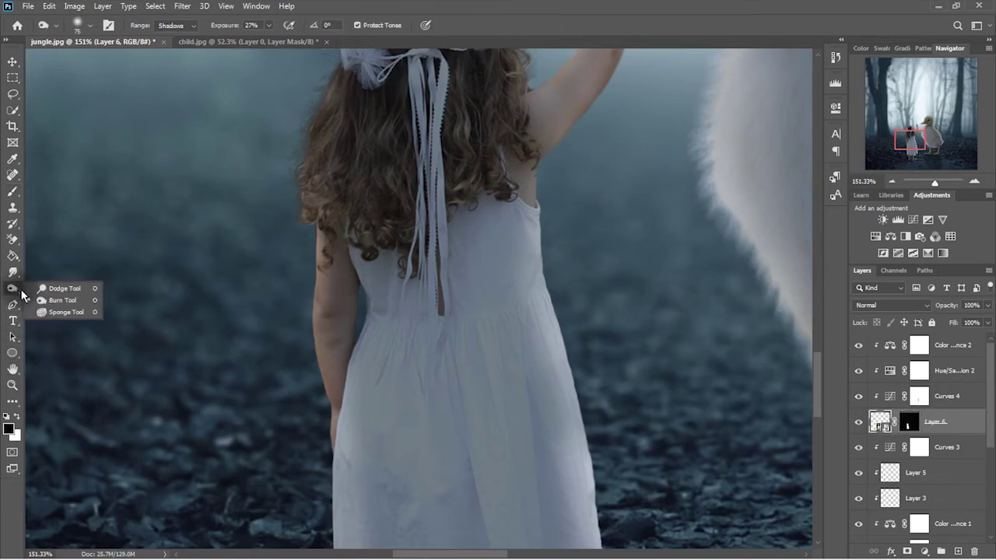
click(49, 289)
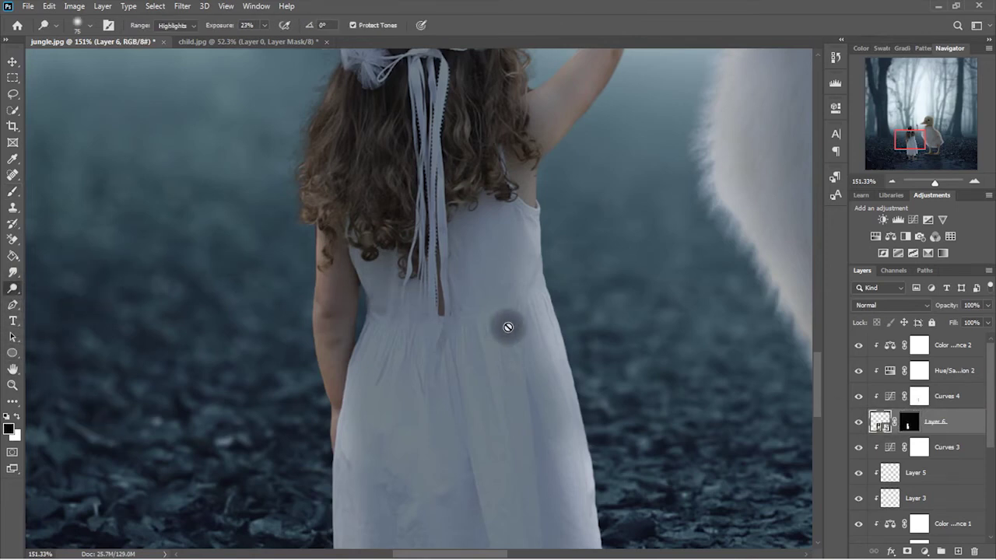
right_click(934, 421)
click(844, 259)
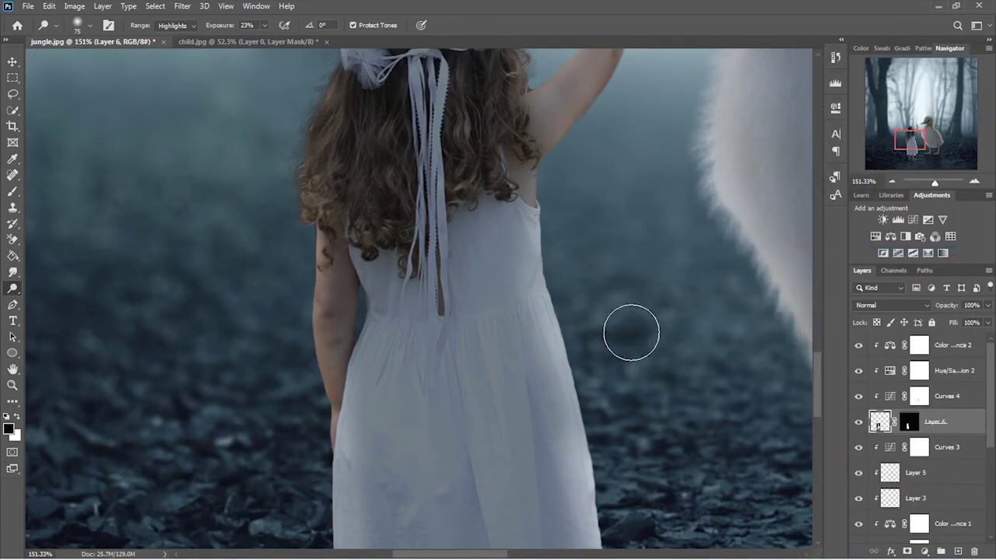
scroll(343, 339, down, 2)
alt+right_click(339, 339)
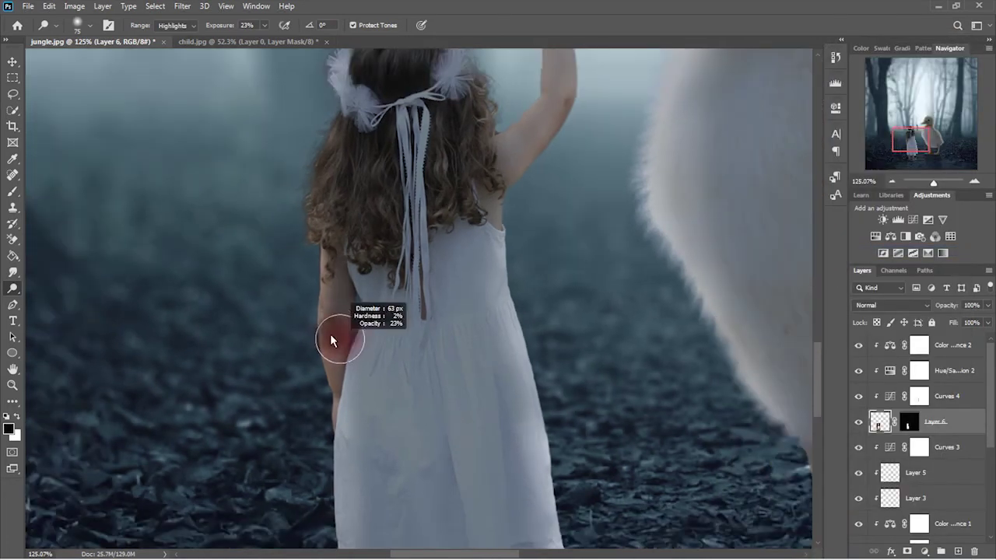
mouse_move(325, 339)
mouse_down()
mouse_move(320, 290)
mouse_move(321, 374)
mouse_up()
Check the girl's legs, head, dress and the duck's head, then add empty Layer 7 on top.
key(space)
drag(327, 440, 367, 487)
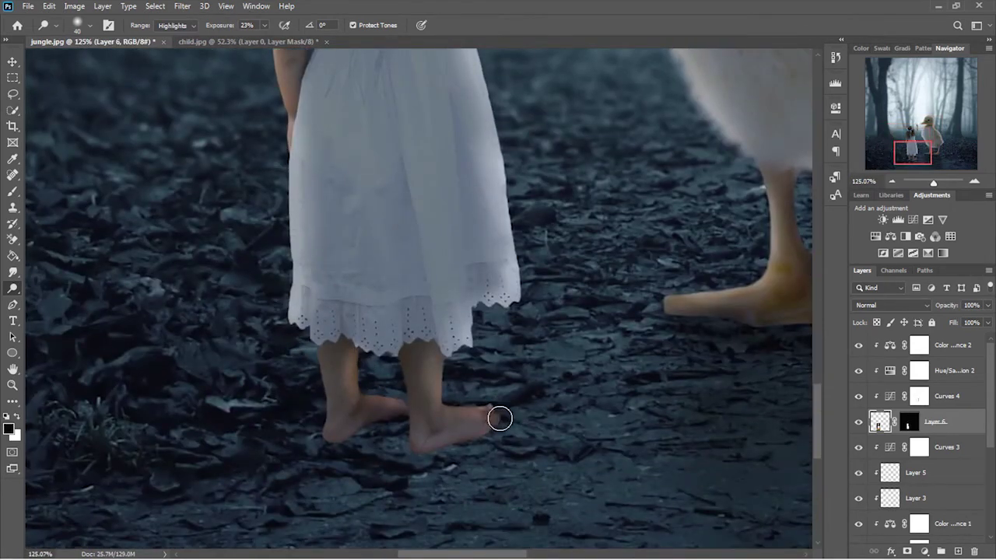
key(space)
drag(521, 257, 480, 392)
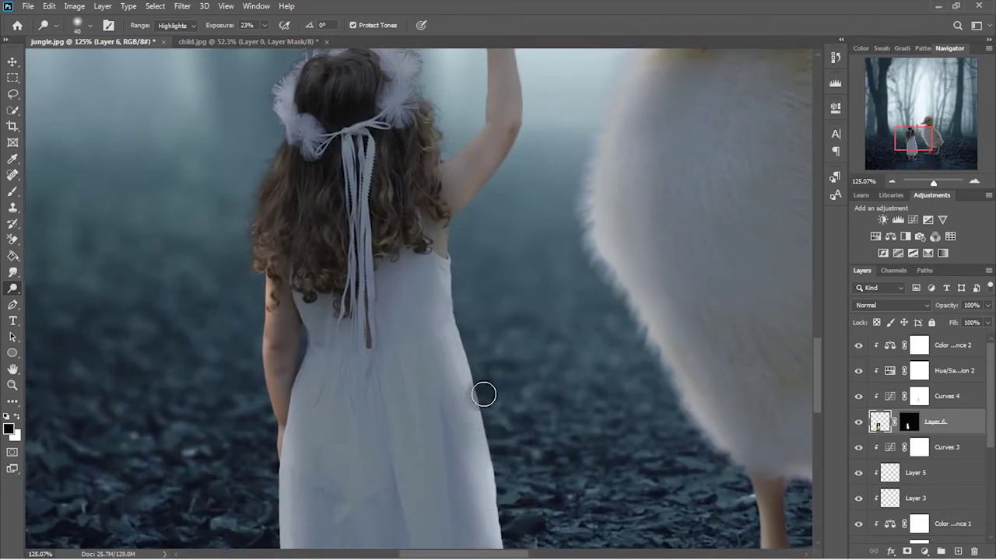
scroll(506, 194, up, 5)
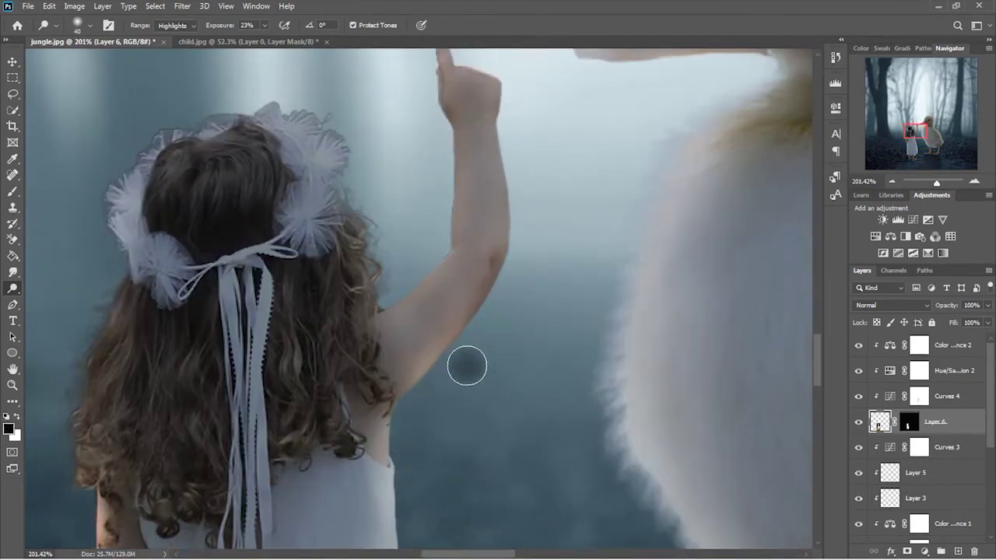
key(space)
drag(534, 96, 506, 225)
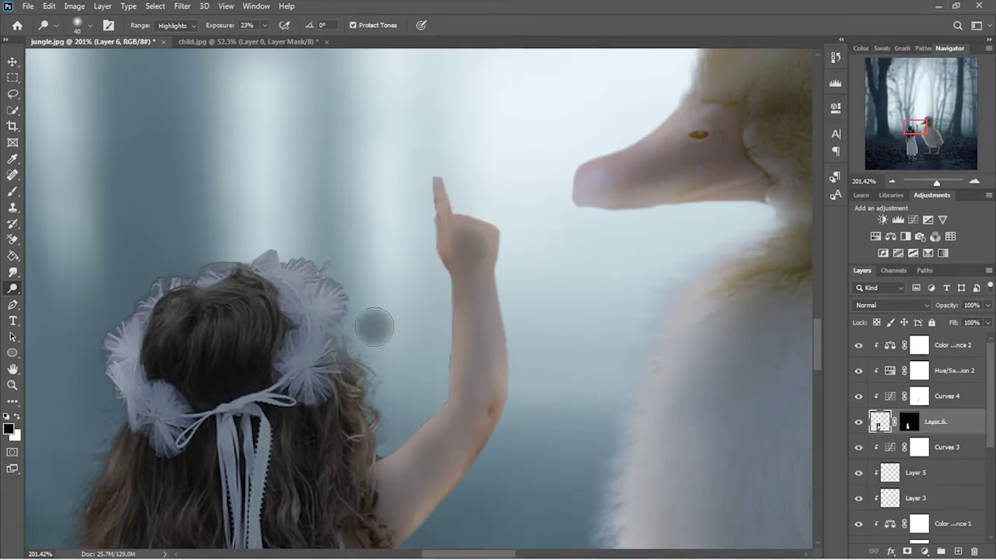
key(space)
drag(182, 447, 416, 167)
drag(391, 417, 331, 297)
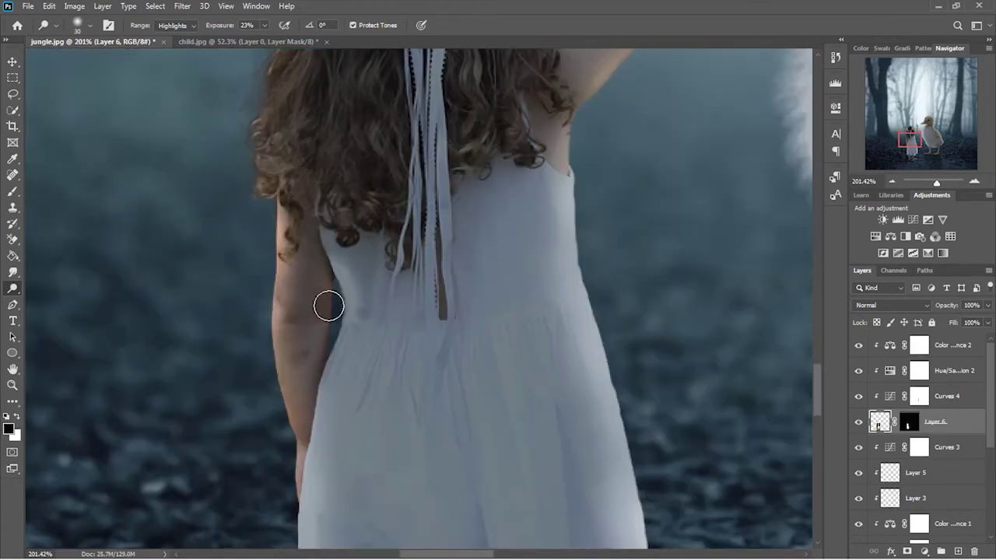
scroll(607, 304, down, 3)
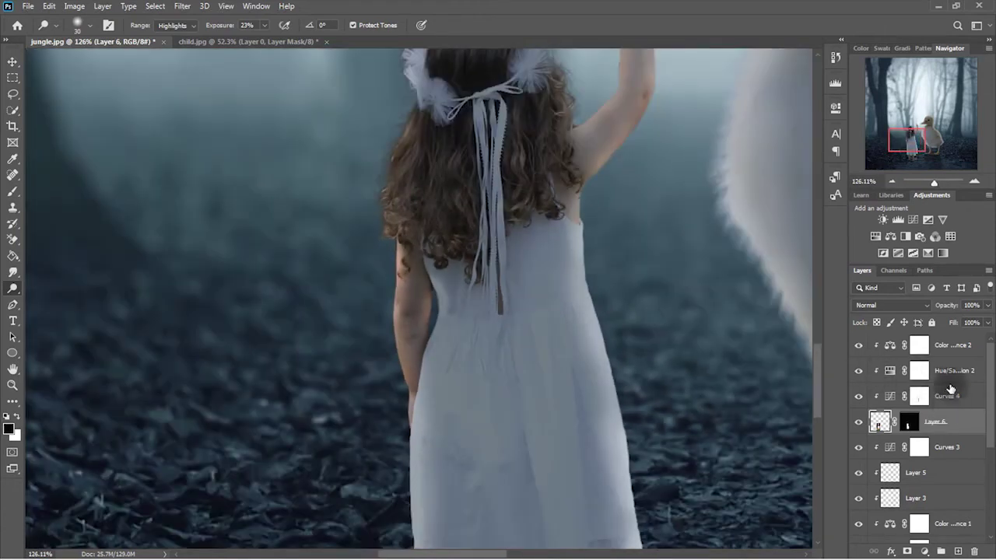
click(953, 345)
click(958, 551)
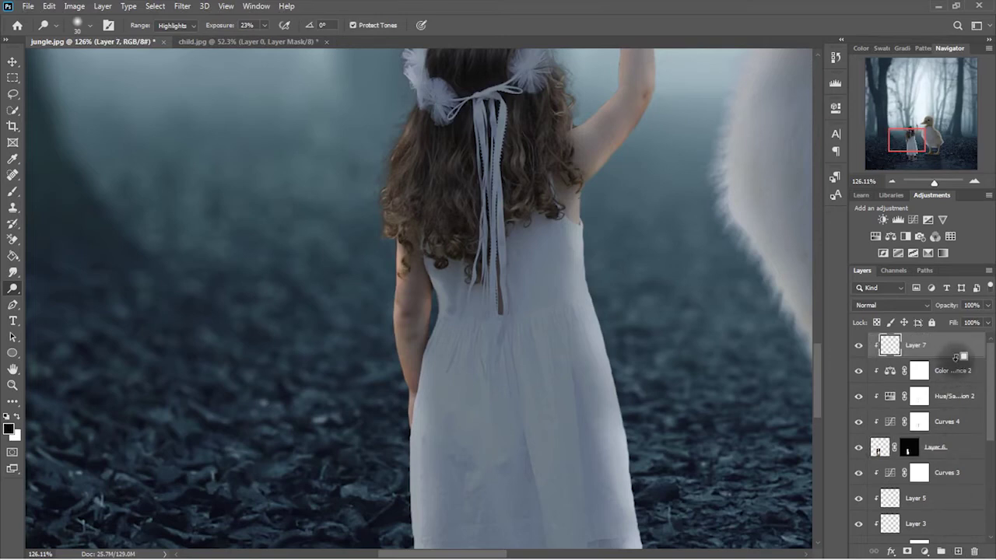
With the soft Brush tool, set the foreground colour to a pale warm yellow-beige.
click(12, 191)
scroll(406, 363, up, 2)
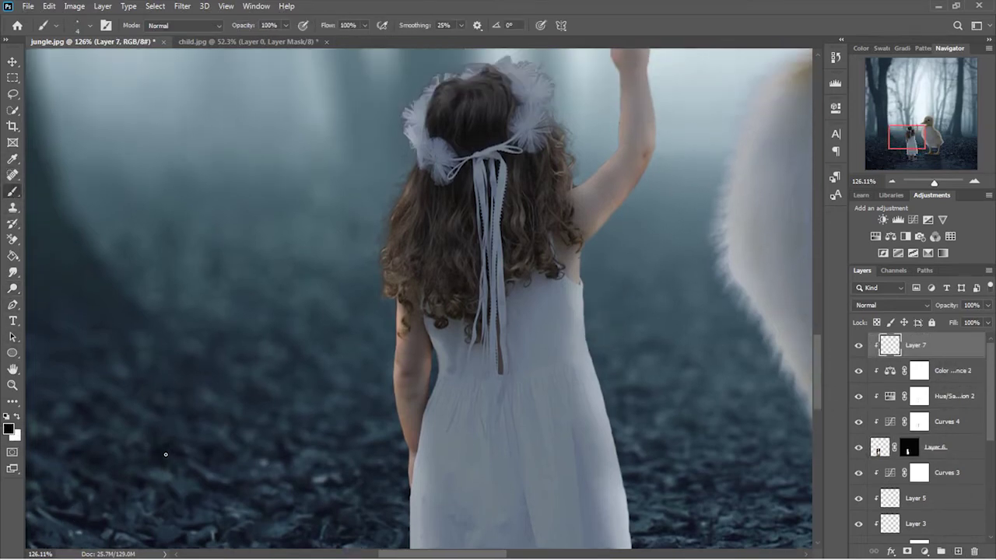
click(10, 430)
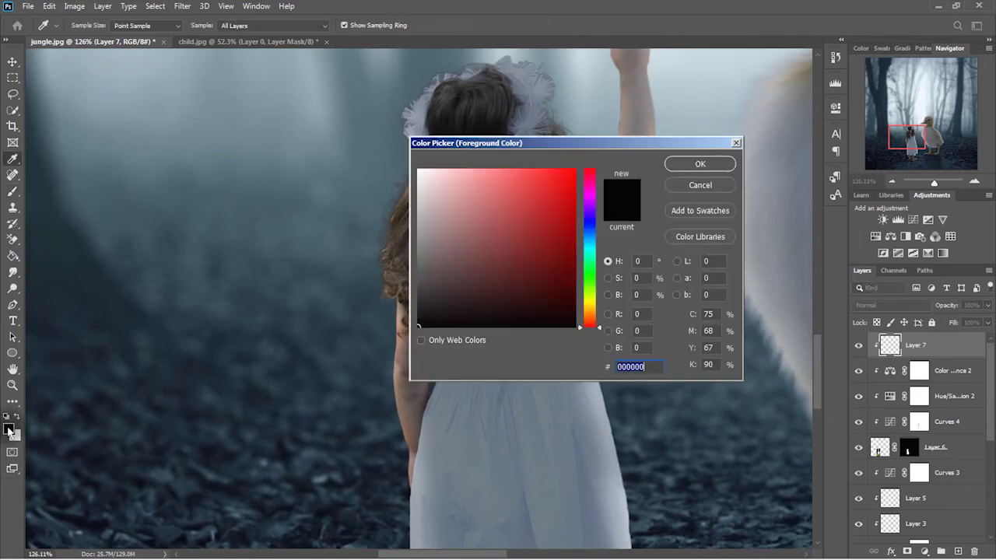
click(403, 318)
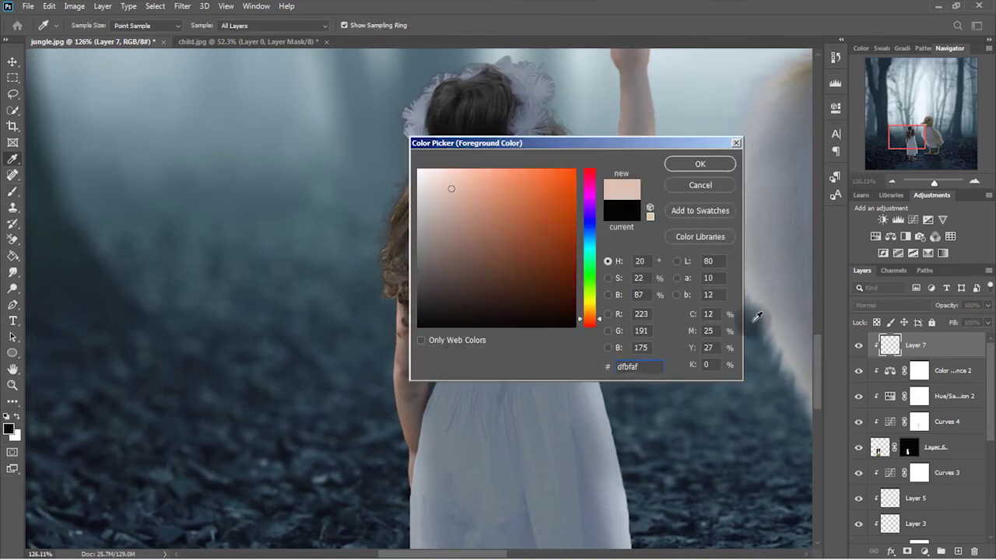
drag(589, 318, 593, 320)
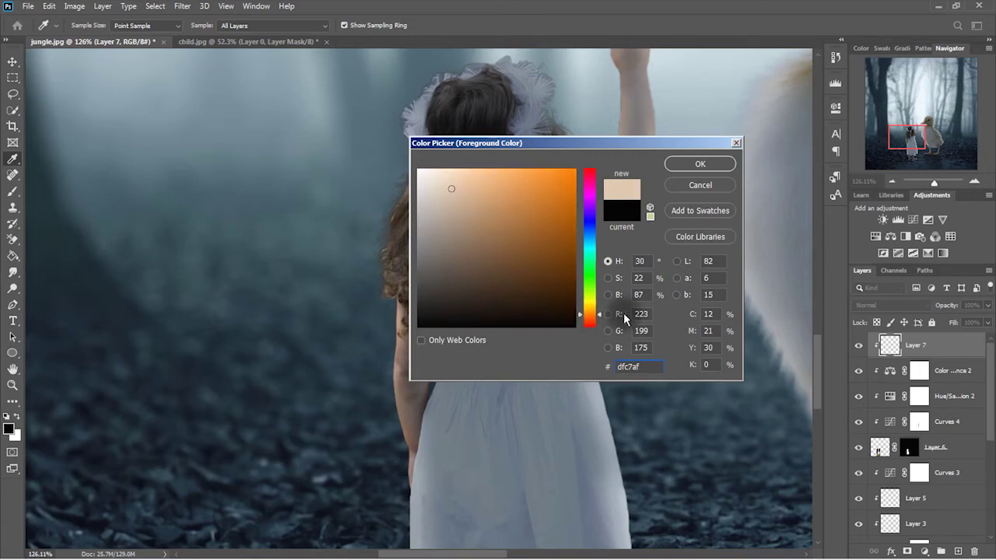
click(792, 359)
click(768, 93)
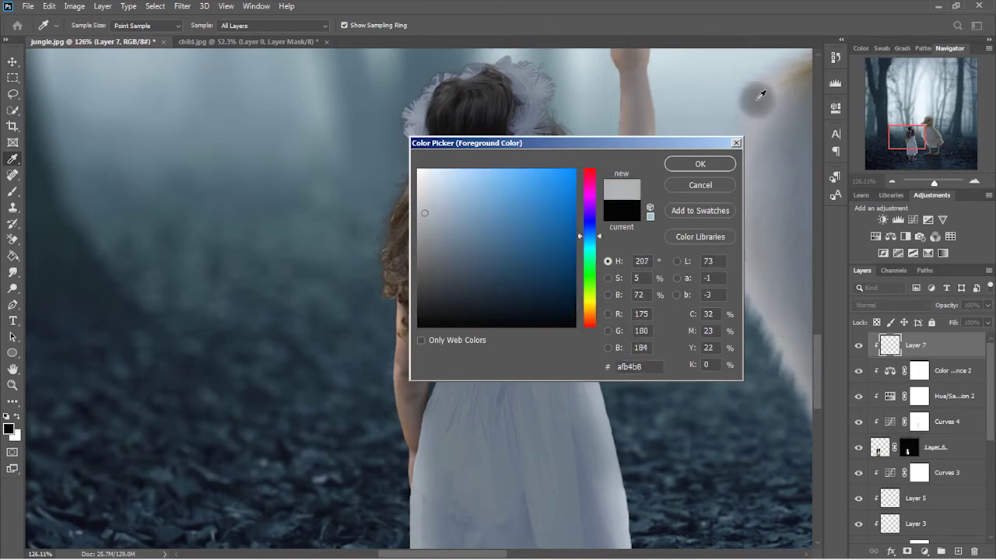
drag(768, 91, 769, 96)
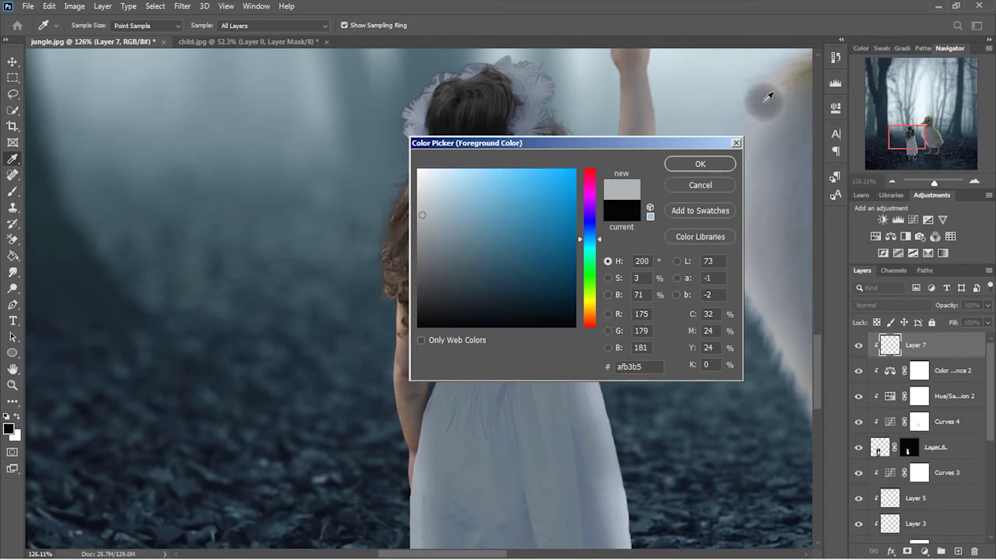
click(592, 302)
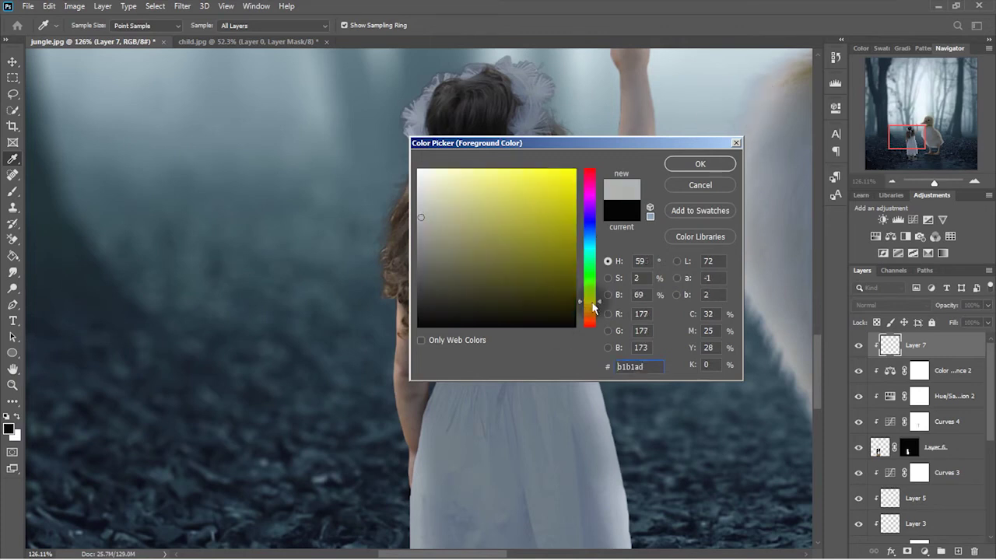
click(443, 189)
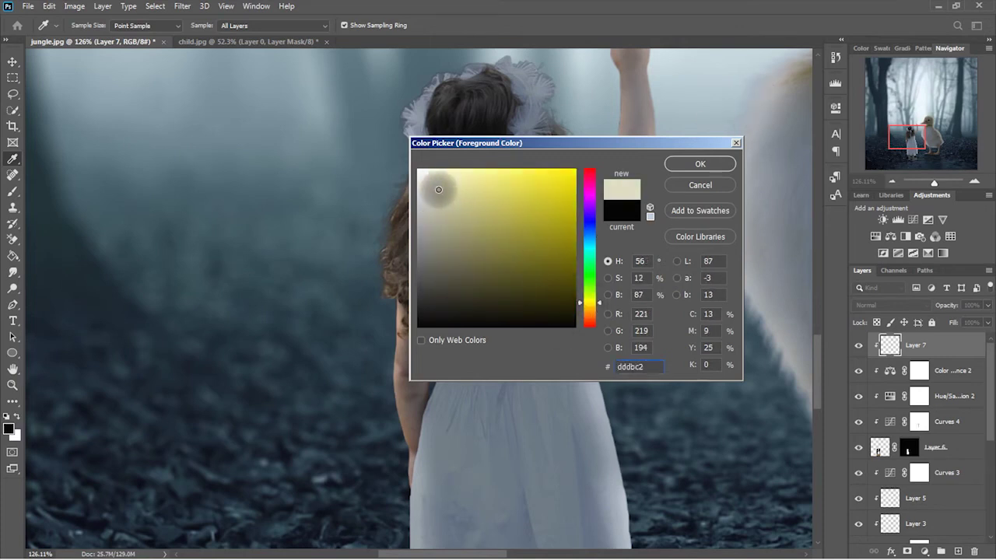
key(b)
click(700, 164)
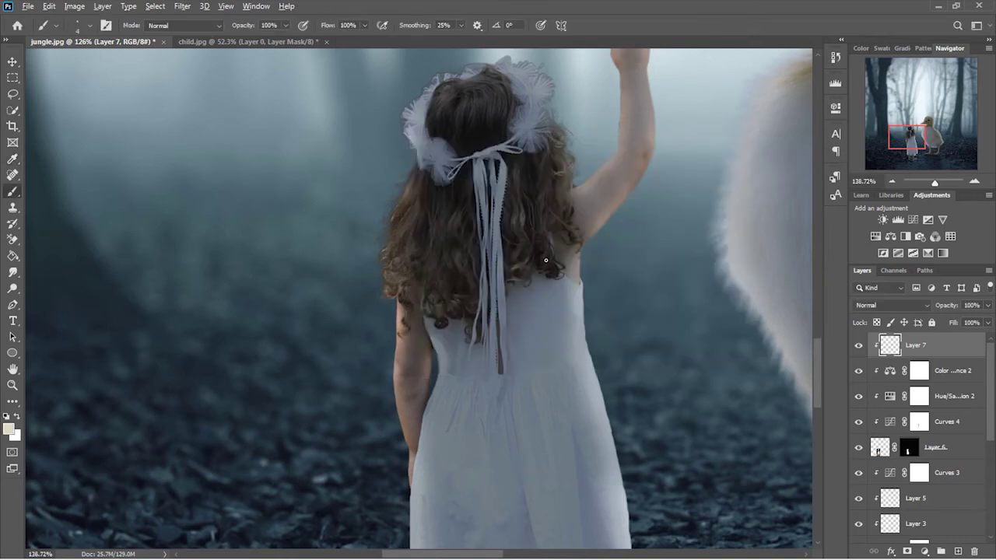
Lower brush opacity to about 26% and paint soft light along the girl's raised arm.
scroll(545, 260, up, 1)
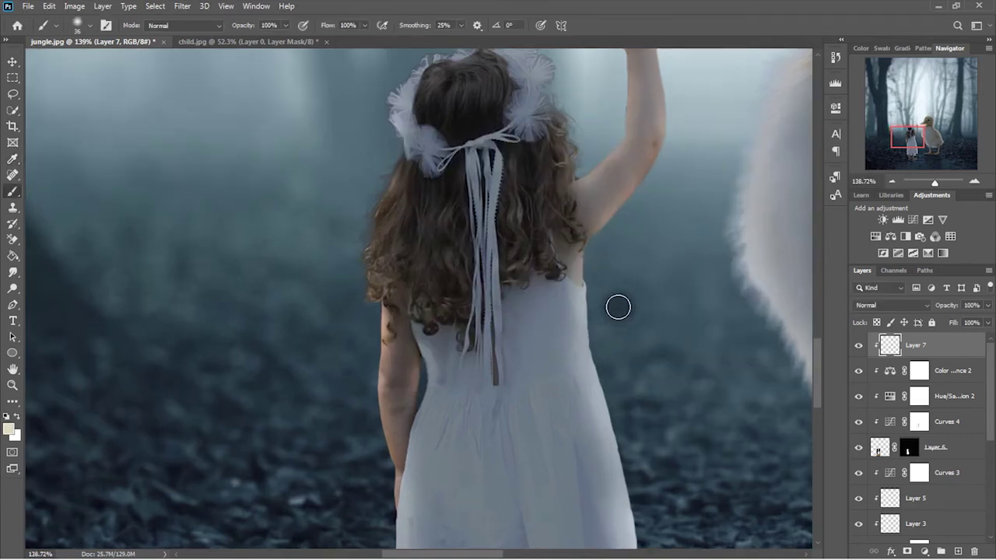
scroll(613, 307, up, 2)
drag(241, 26, 209, 30)
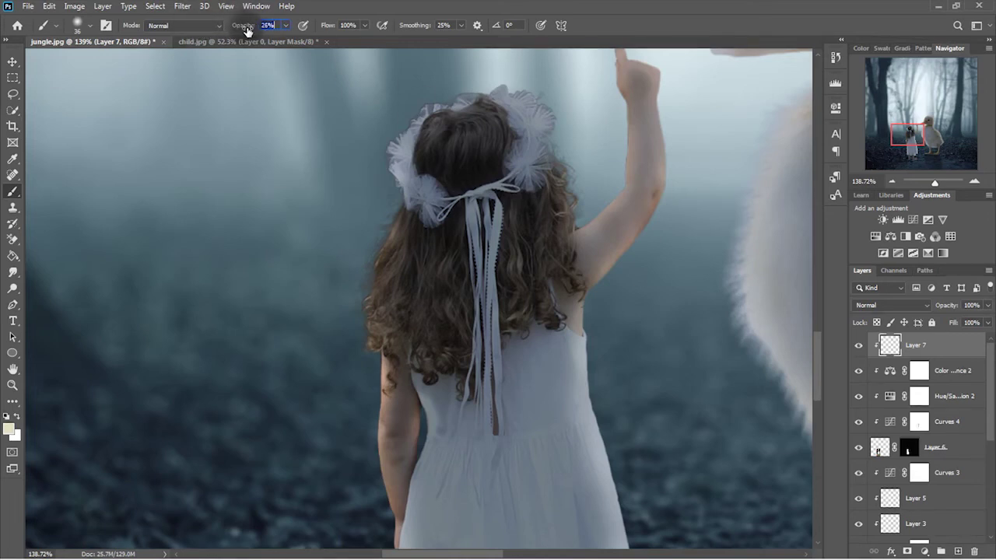
drag(246, 30, 248, 29)
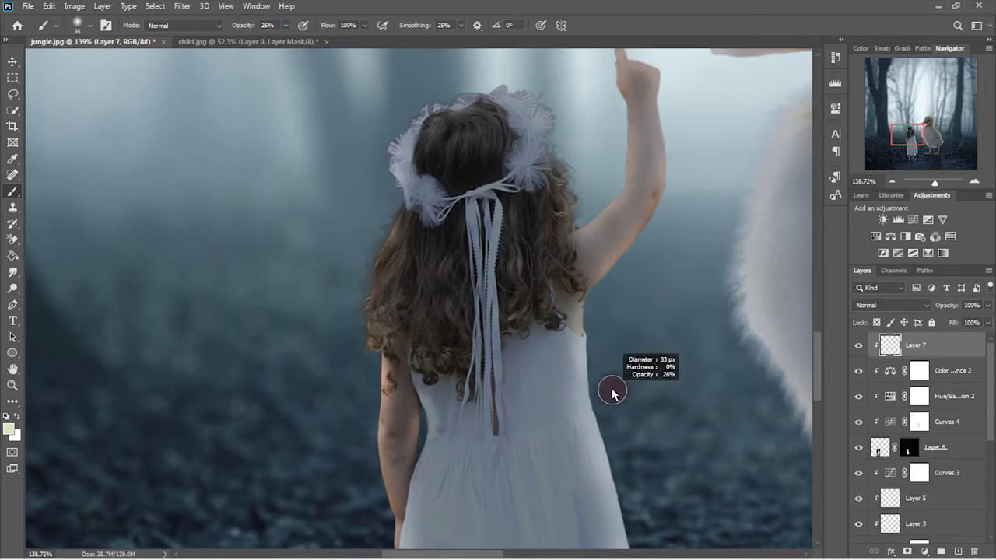
scroll(684, 342, up, 1)
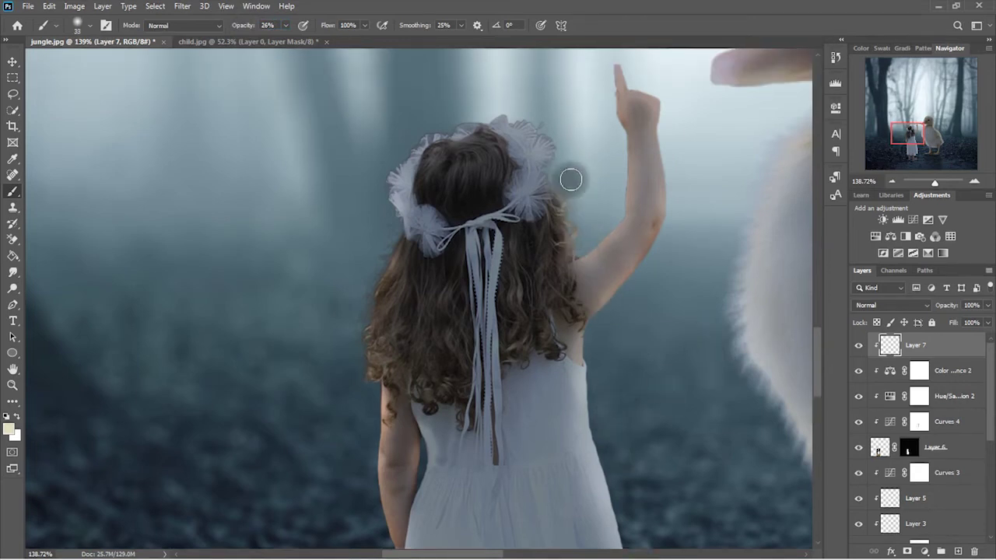
key(ctrl+z)
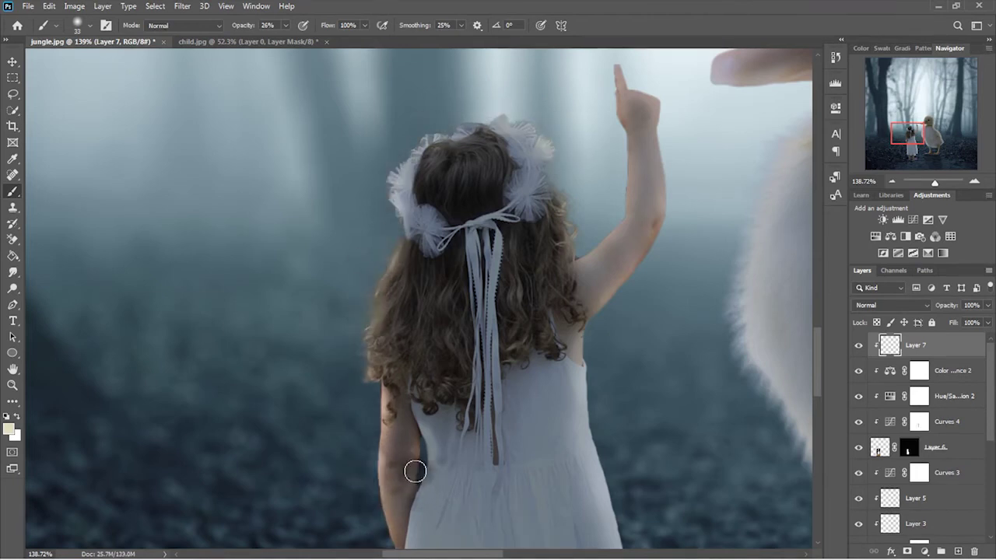
scroll(436, 436, down, 5)
scroll(458, 397, down, 4)
scroll(391, 373, down, 4)
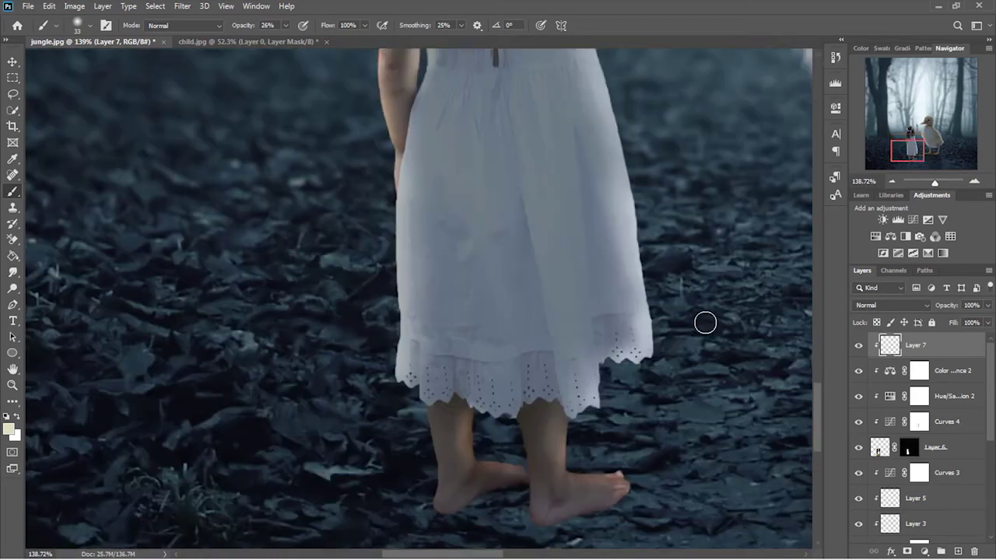
key(ctrl+z)
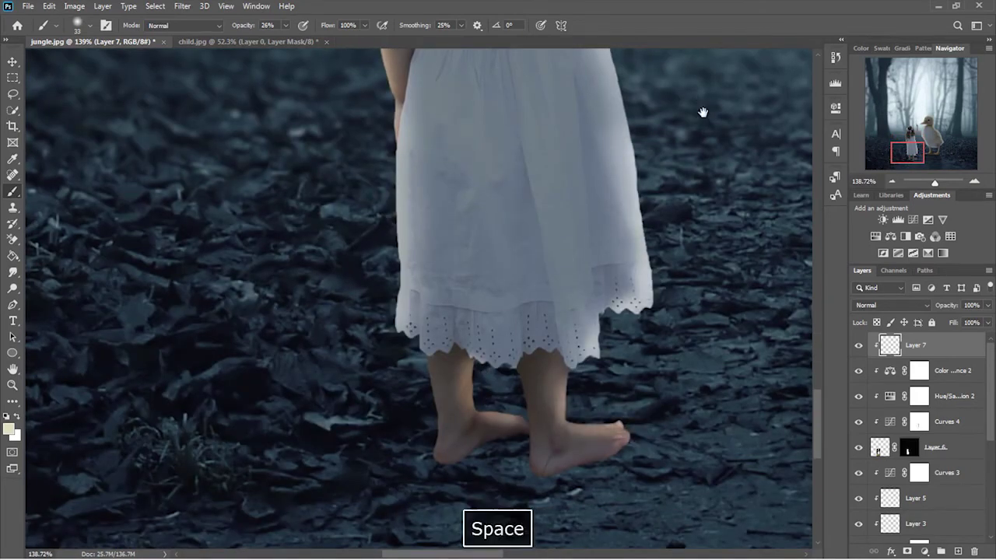
drag(638, 164, 607, 428)
drag(647, 130, 467, 404)
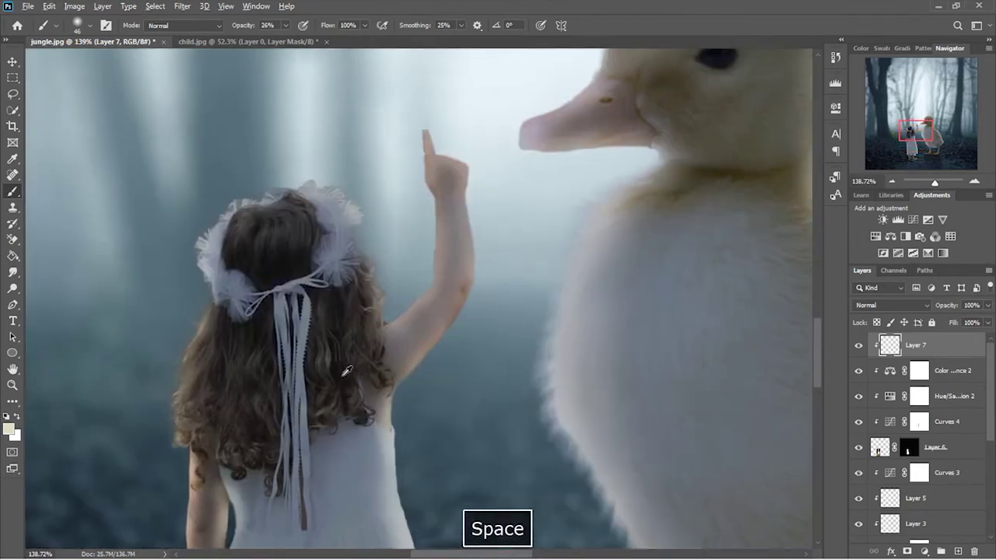
mouse_move(457, 313)
mouse_down()
mouse_move(478, 218)
mouse_move(438, 137)
mouse_move(426, 288)
mouse_up()
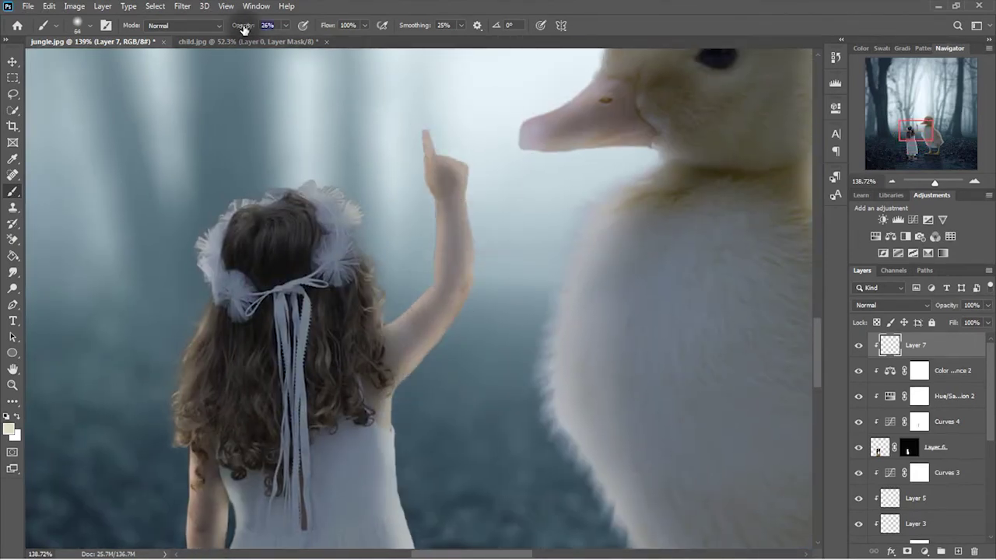
With a larger, fainter brush, lighten the top of the girl's hair.
drag(264, 26, 243, 28)
scroll(553, 319, down, 3)
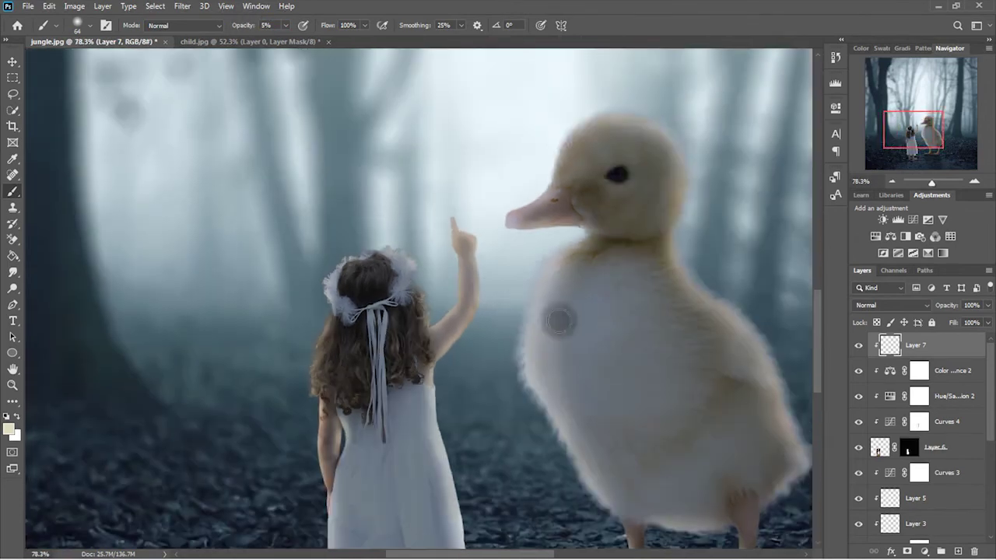
scroll(389, 332, up, 5)
scroll(389, 332, up, 2)
drag(522, 267, 478, 216)
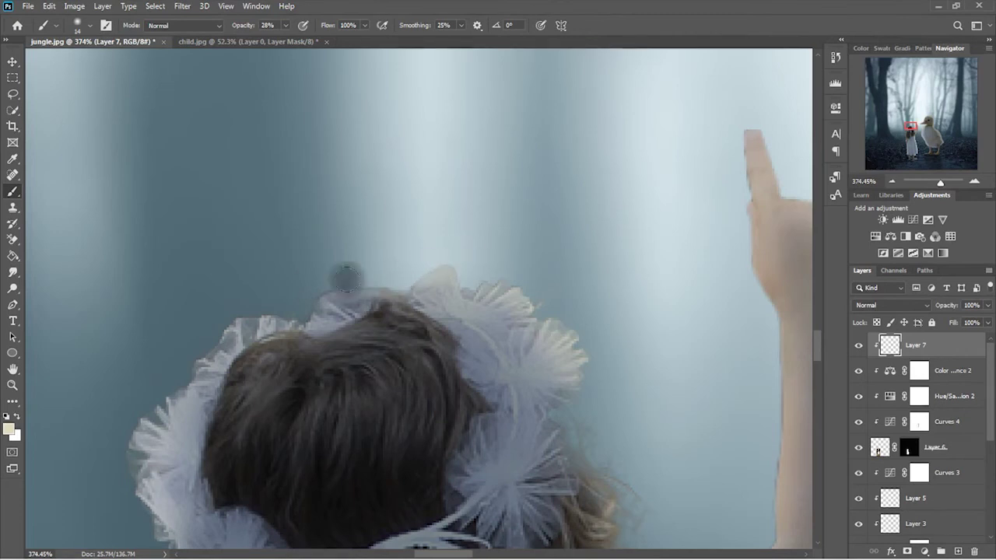
scroll(305, 373, down, 2)
mouse_move(422, 220)
mouse_down()
mouse_move(438, 231)
mouse_move(345, 195)
mouse_move(452, 244)
mouse_move(556, 333)
mouse_up()
drag(252, 25, 233, 25)
drag(475, 225, 491, 233)
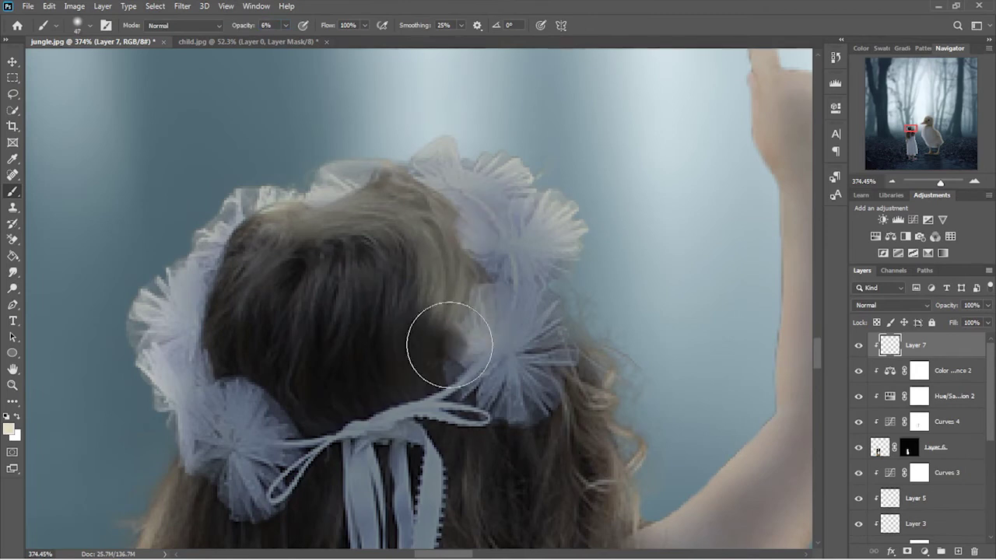
Zoom back out and select the Curves 3 layer.
scroll(555, 328, down, 1)
scroll(554, 328, down, 5)
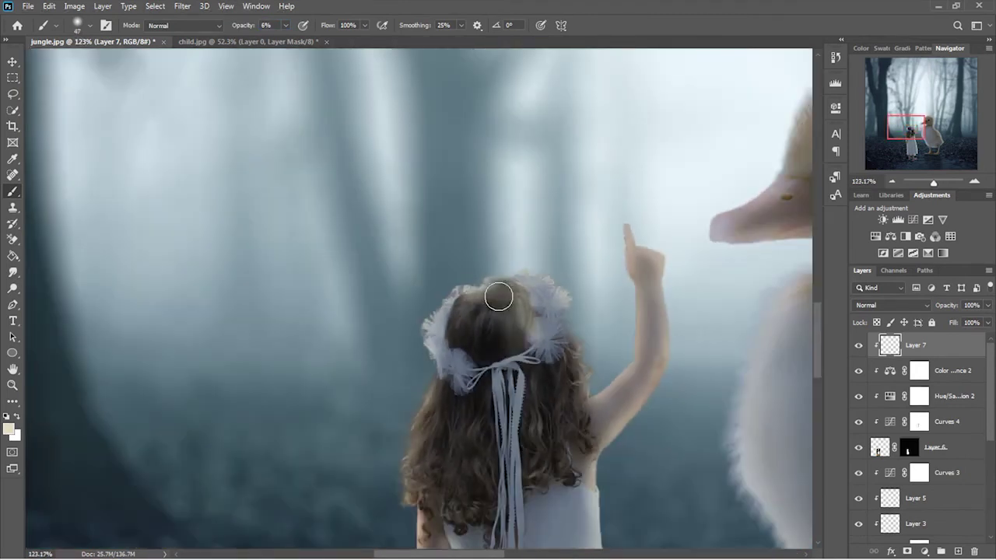
scroll(511, 301, down, 2)
scroll(685, 334, down, 1)
scroll(656, 348, down, 2)
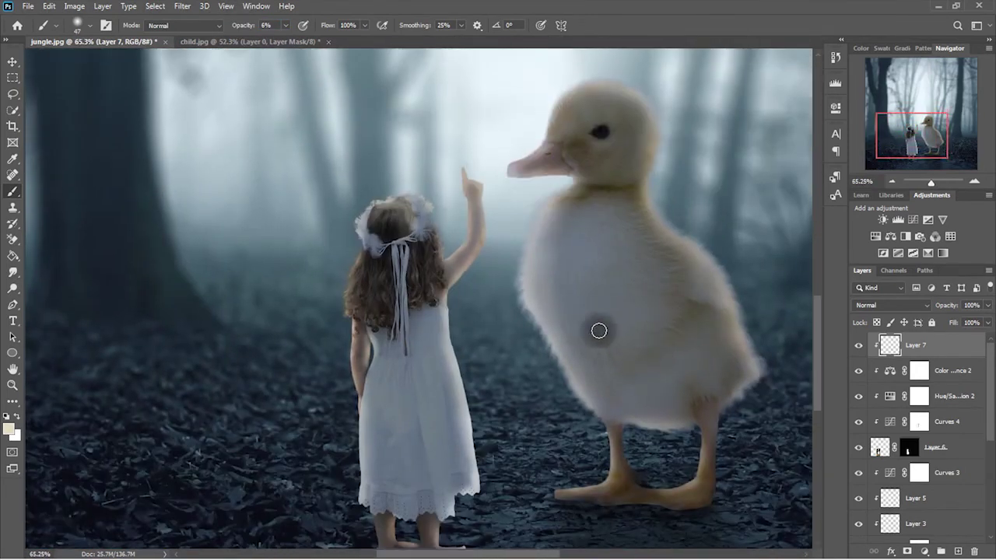
scroll(534, 324, right, 2)
scroll(469, 323, down, 5)
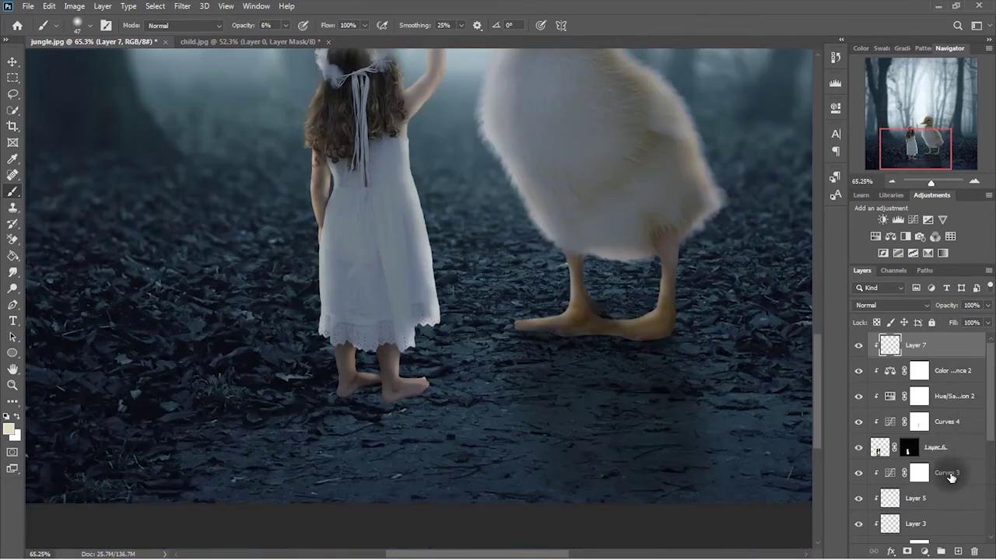
click(957, 472)
On a new Layer 8 above Curves 3, paint soft black 28% shadow under the girl's feet.
click(958, 551)
text(25)
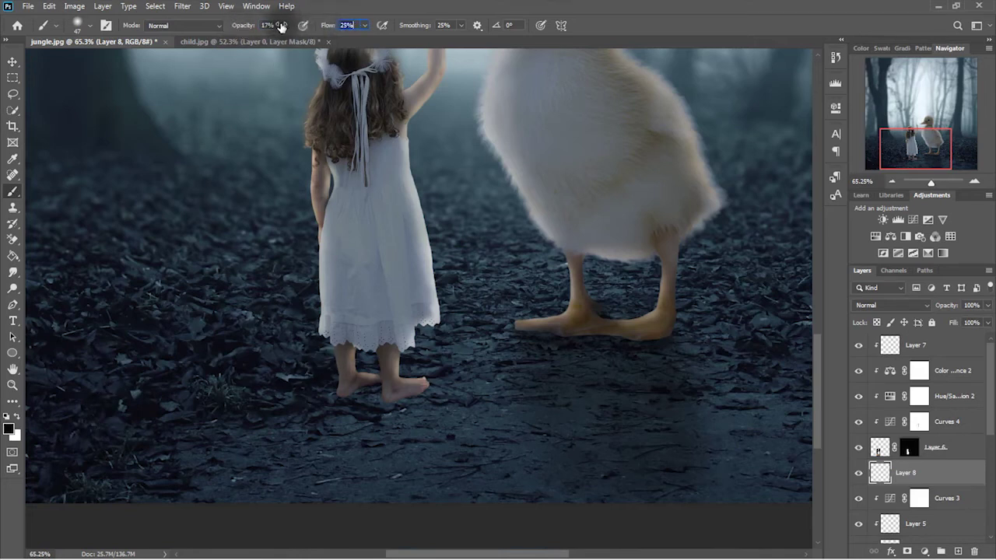
scroll(416, 352, up, 2)
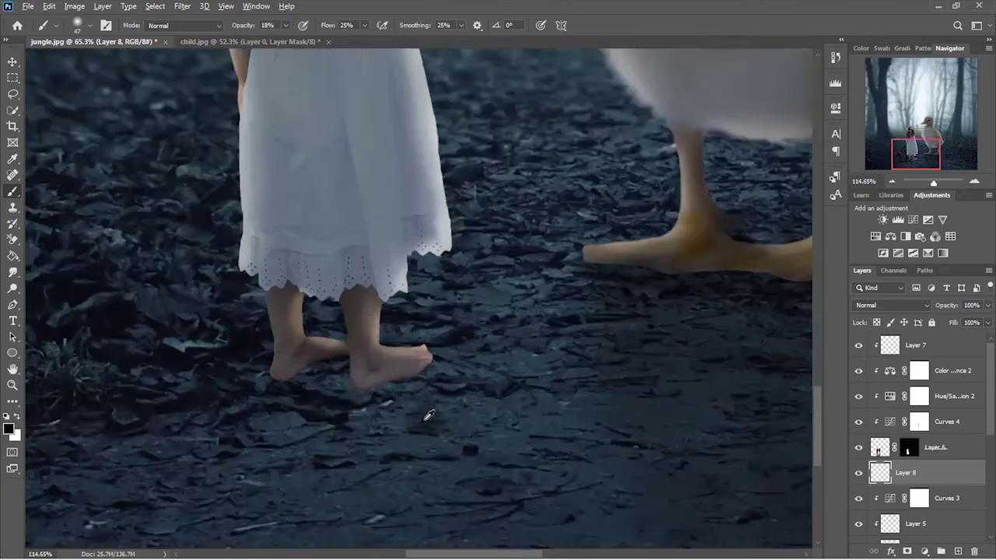
scroll(365, 397, up, 1)
scroll(396, 325, up, 1)
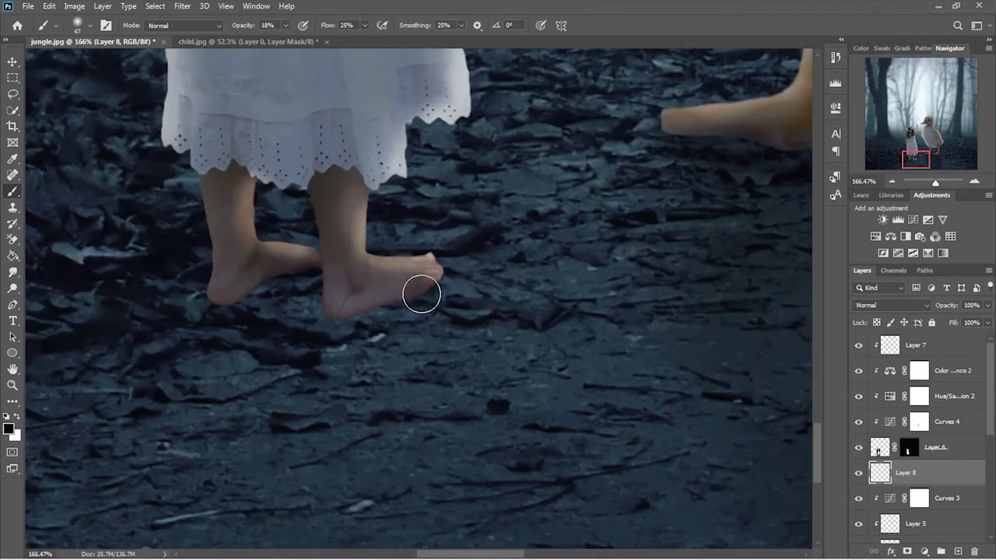
drag(240, 26, 248, 25)
mouse_move(429, 295)
mouse_down()
mouse_move(311, 280)
mouse_move(268, 292)
mouse_up()
mouse_move(364, 335)
mouse_down()
mouse_move(392, 314)
mouse_move(255, 343)
mouse_up()
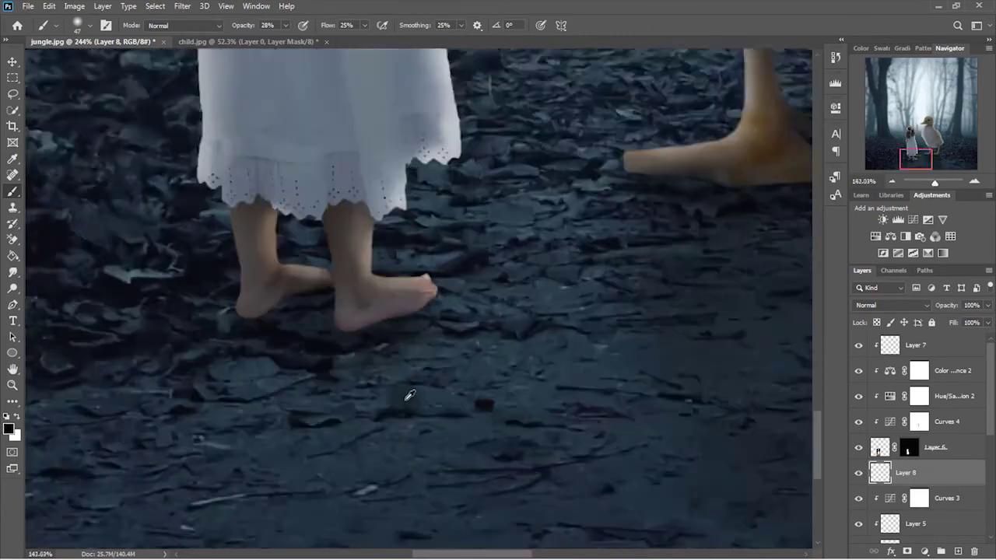
Enlarge the brush and make Layer 7 the active layer.
scroll(354, 341, down, 4)
mouse_move(325, 332)
mouse_down()
mouse_move(325, 315)
mouse_move(405, 378)
mouse_move(312, 423)
mouse_move(238, 407)
mouse_move(365, 353)
mouse_move(185, 428)
mouse_move(392, 360)
mouse_move(338, 372)
mouse_move(351, 348)
mouse_up()
scroll(351, 348, down, 2)
scroll(351, 348, up, 6)
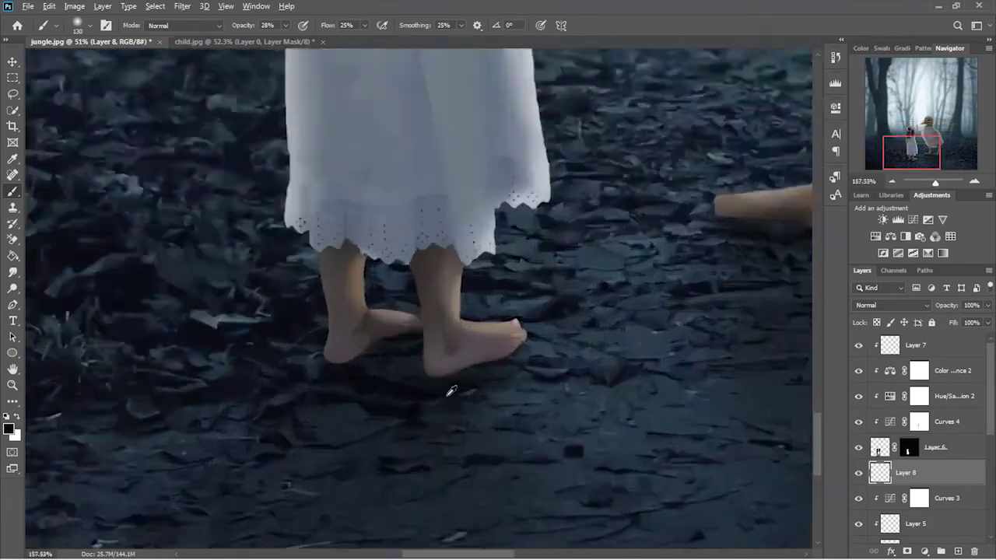
click(942, 345)
Create Layer 9 clipped to Layer 7 and shade the child's heel with a 39 px brush.
click(958, 552)
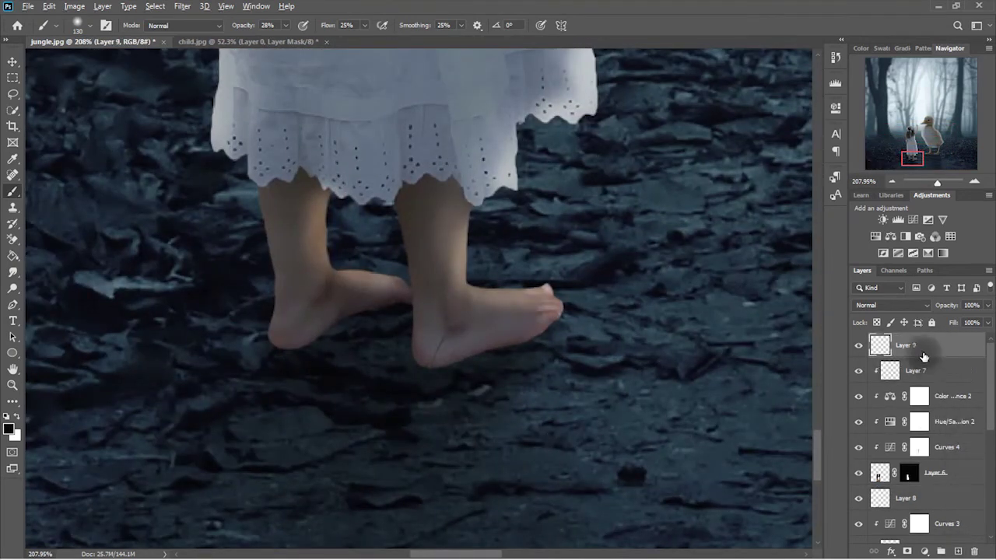
alt+click(928, 352)
scroll(445, 337, up, 3)
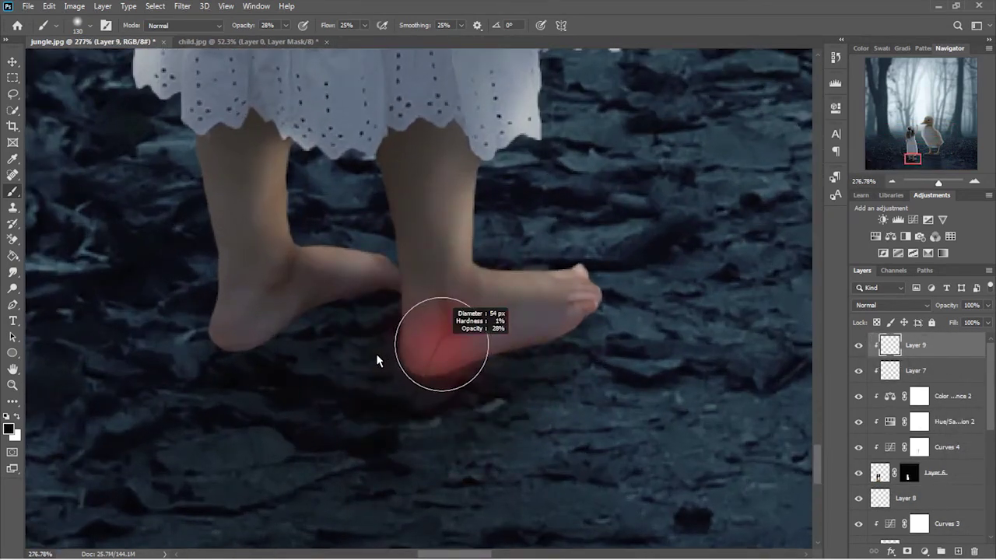
drag(553, 362, 563, 339)
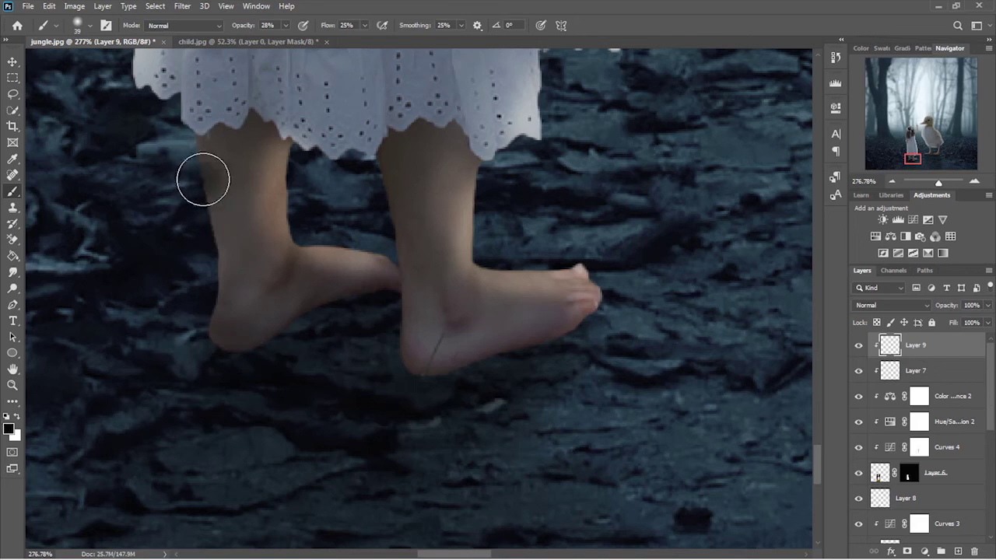
drag(456, 338, 456, 349)
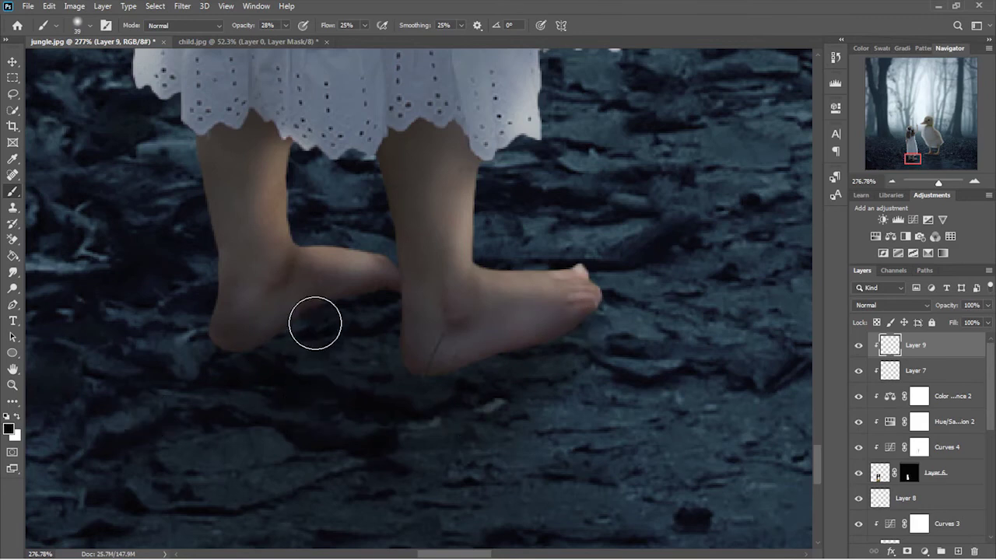
Make Layer 6 the active layer.
scroll(436, 397, up, 3)
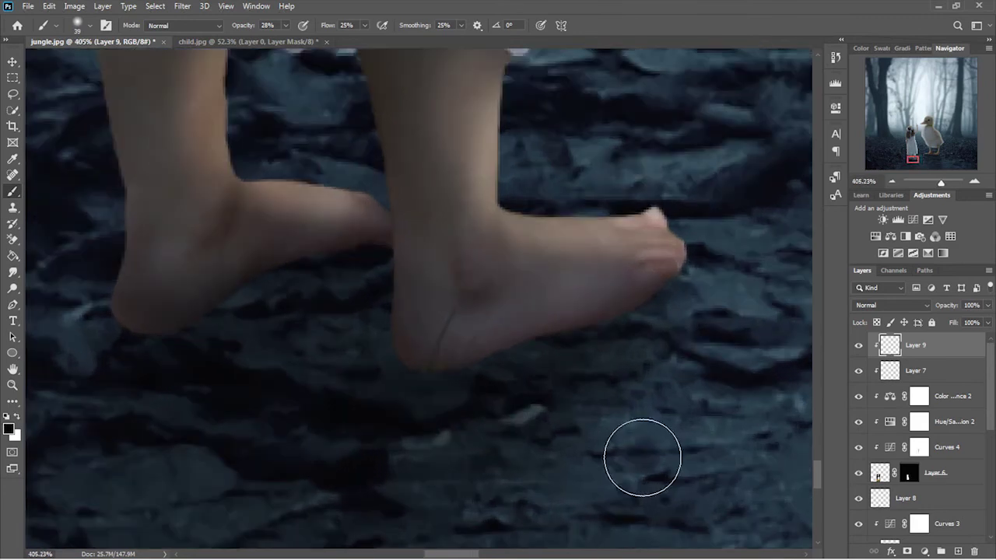
ctrl+click(506, 337)
scroll(502, 350, up, 2)
Clone clean skin with a small 14 px Clone Stamp over the dark crease on the right heel.
click(12, 209)
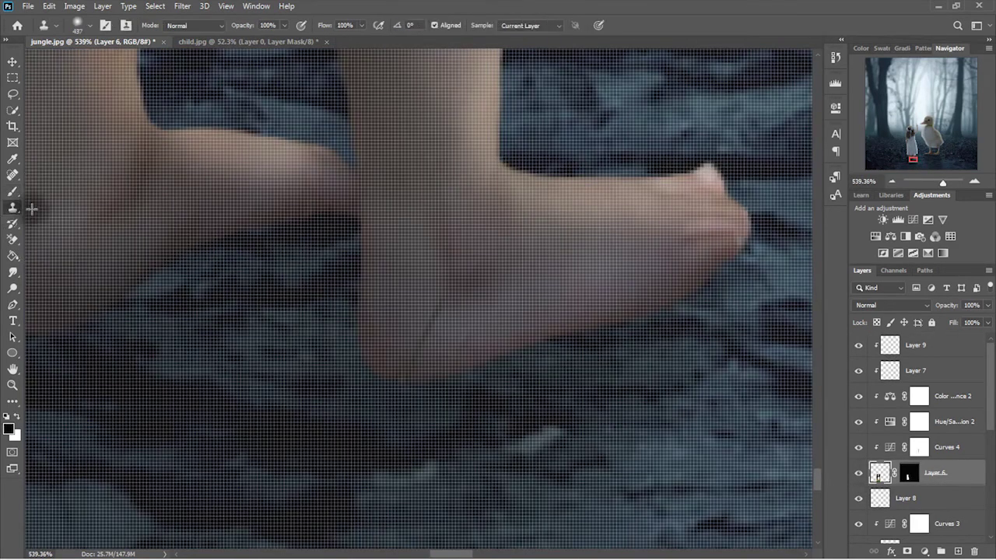
drag(542, 281, 245, 326)
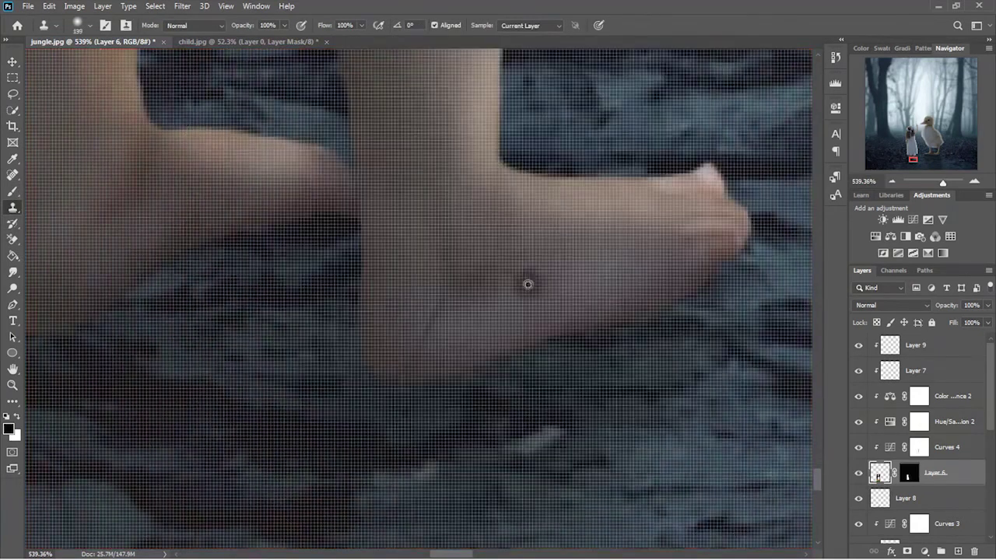
scroll(569, 343, down, 1)
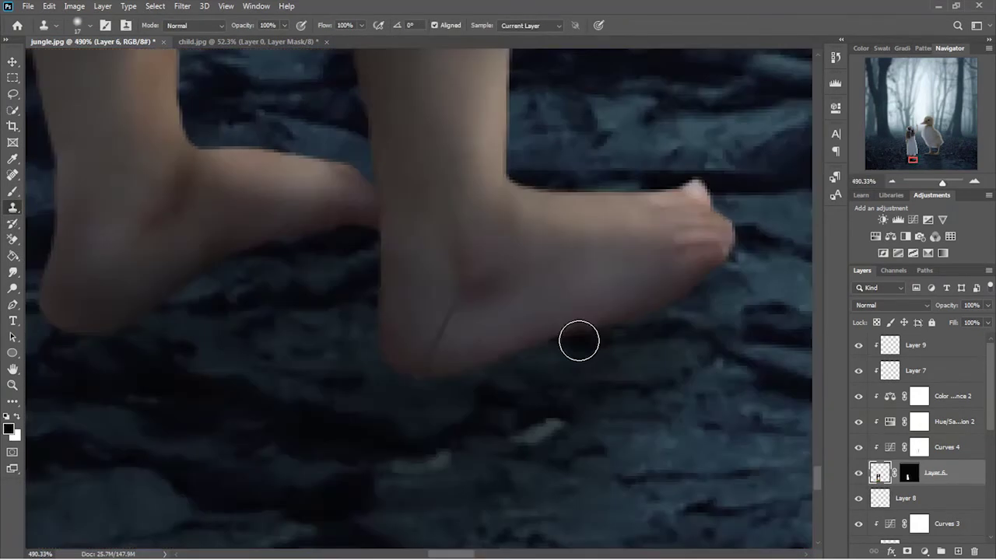
drag(534, 324, 529, 316)
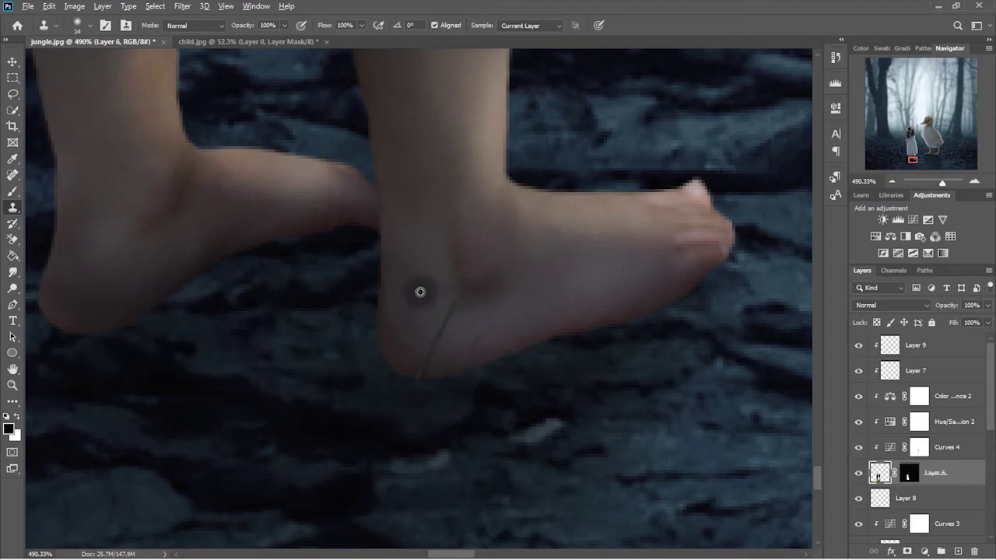
drag(440, 305, 431, 335)
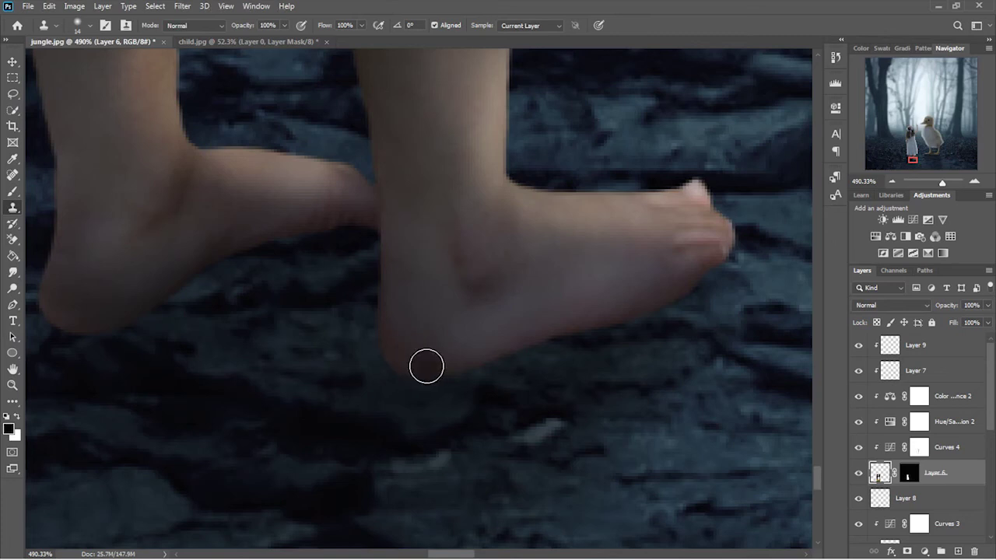
scroll(632, 321, down, 5)
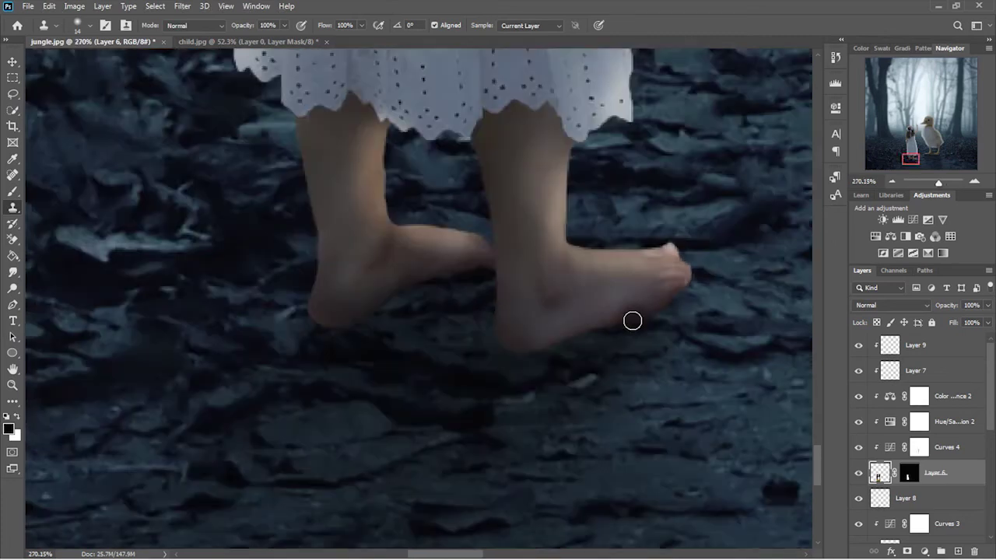
key(v)
scroll(660, 322, down, 3)
scroll(716, 289, right, 1)
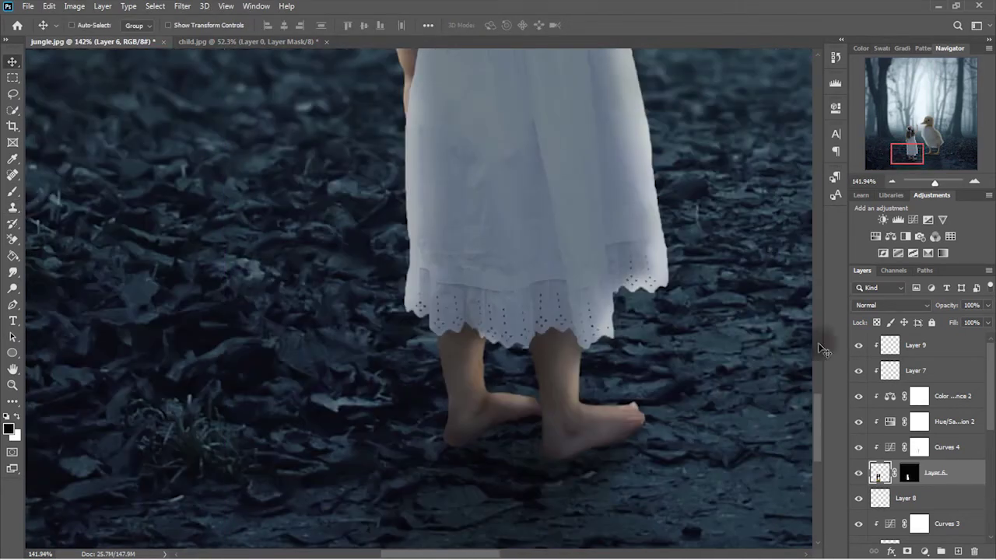
On Layer 9, brush an extra soft low-opacity shadow under the girl's right heel.
click(918, 345)
scroll(611, 428, up, 1)
scroll(596, 438, up, 1)
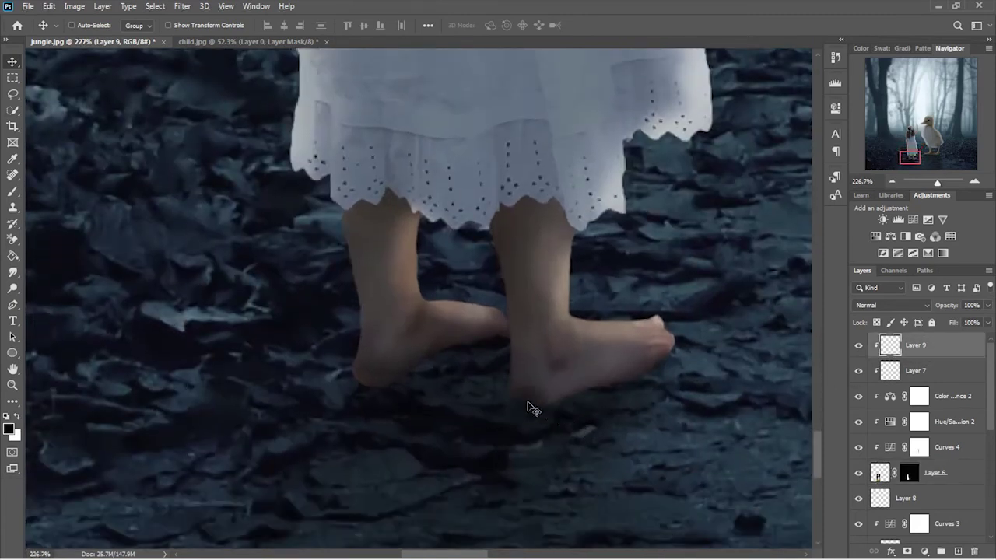
click(12, 192)
scroll(576, 389, up, 1)
scroll(576, 389, up, 1)
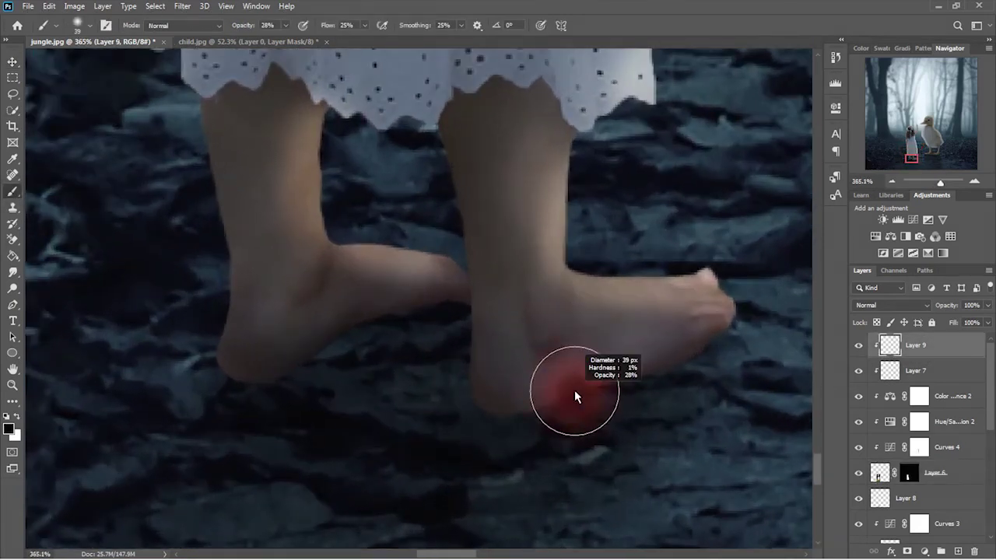
mouse_move(544, 402)
mouse_down()
mouse_move(583, 389)
mouse_move(509, 421)
mouse_up()
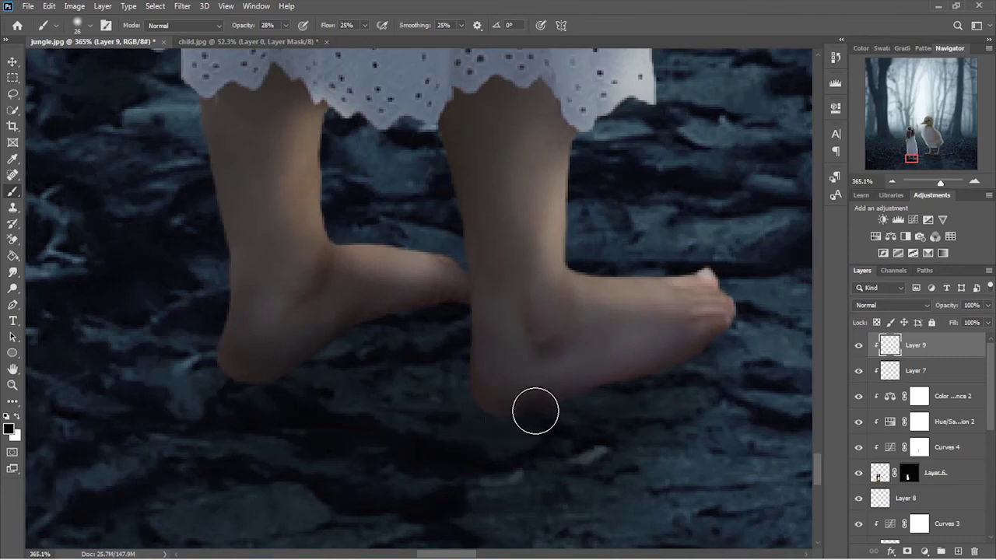
scroll(586, 378, down, 5)
scroll(711, 337, right, 1)
scroll(700, 339, up, 1)
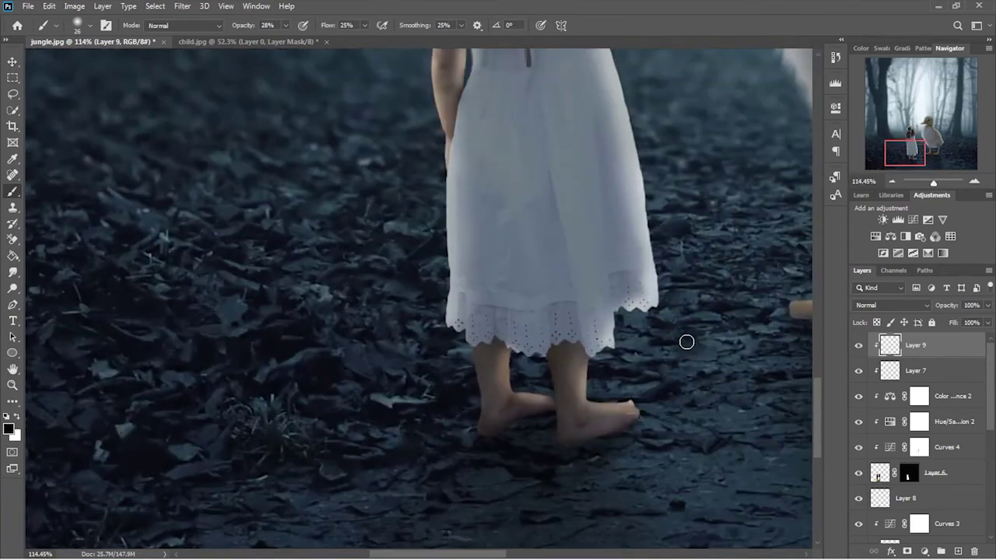
scroll(687, 340, down, 2)
scroll(781, 216, up, 3)
scroll(781, 215, right, 2)
scroll(662, 296, down, 1)
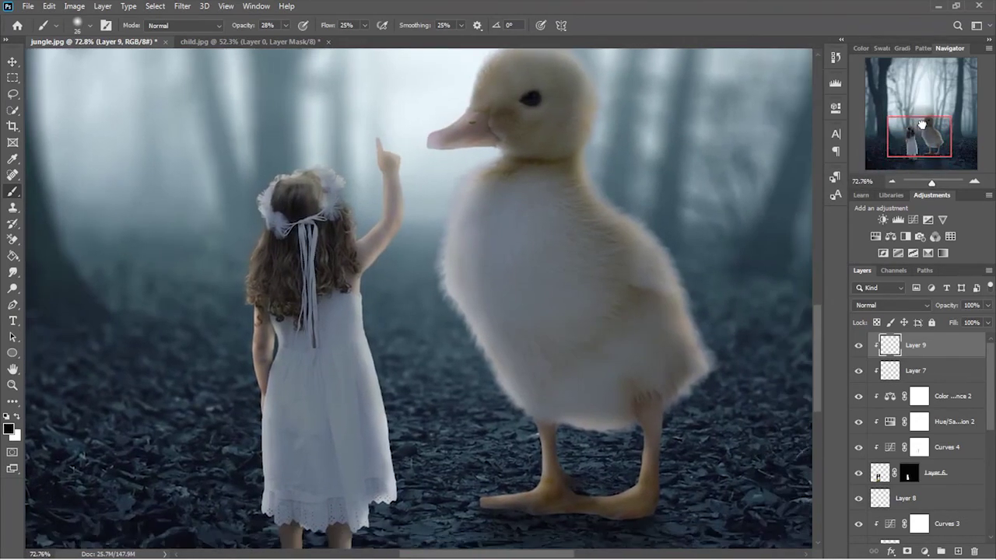
scroll(584, 340, down, 1)
Add a Curves adjustment layer, lift its top point, add a midtone point, then choose the Blue channel.
click(924, 551)
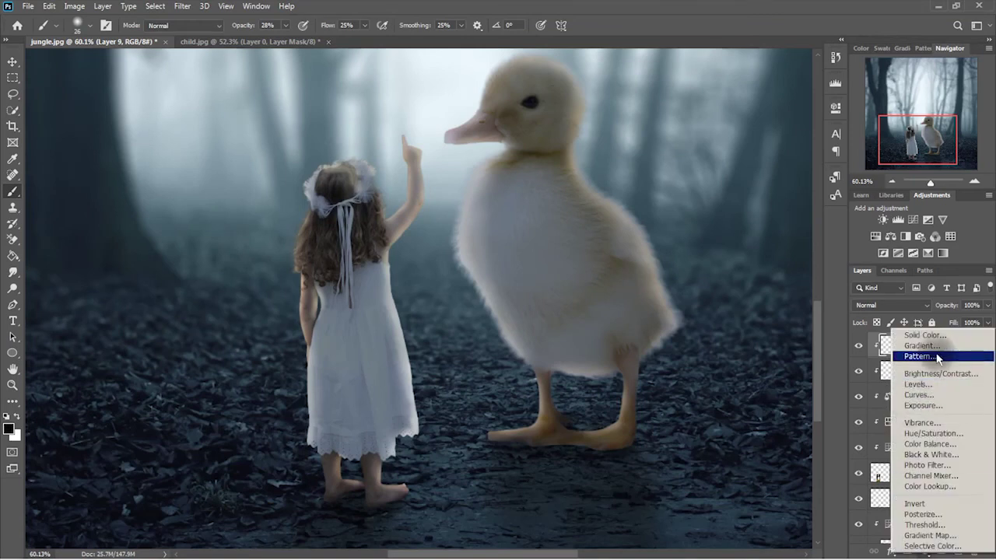
click(923, 395)
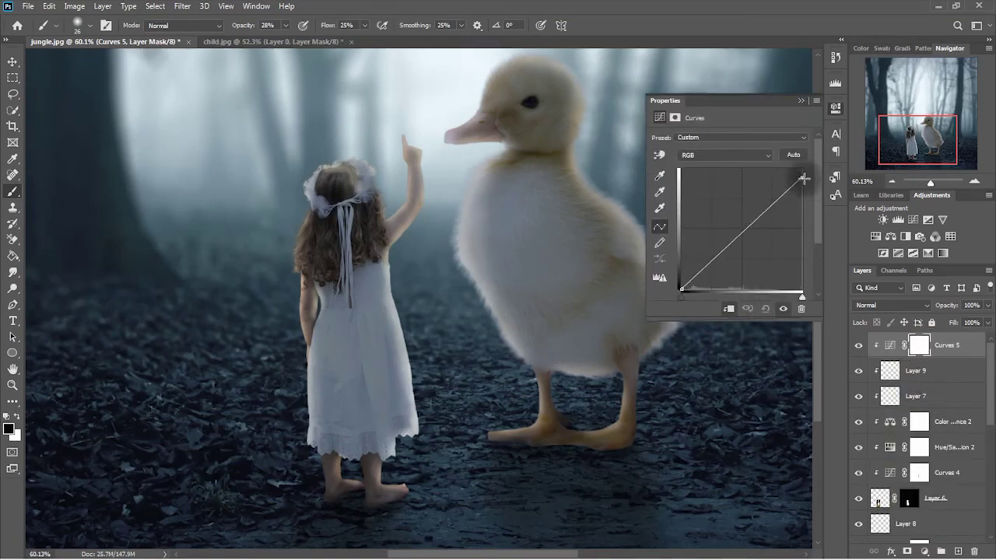
drag(804, 172, 808, 174)
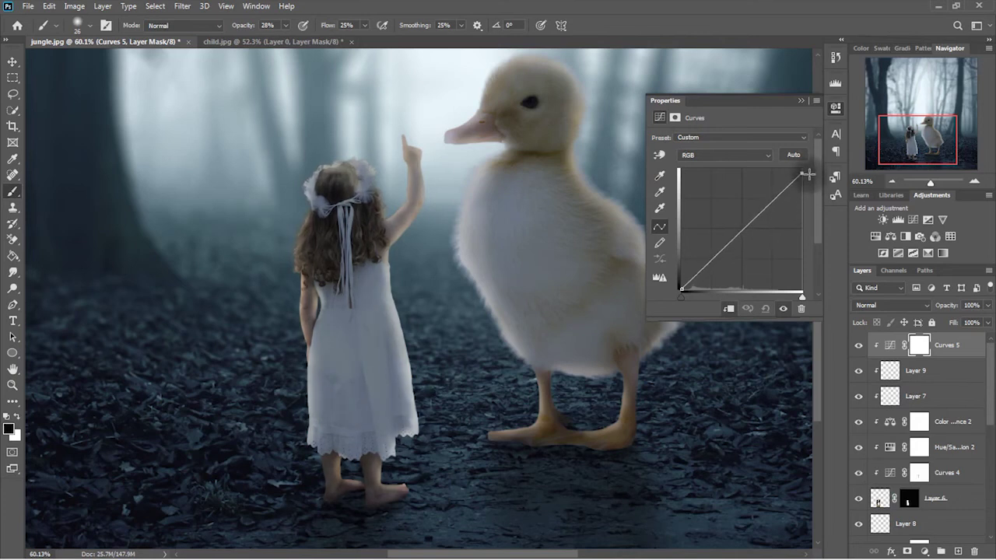
click(752, 226)
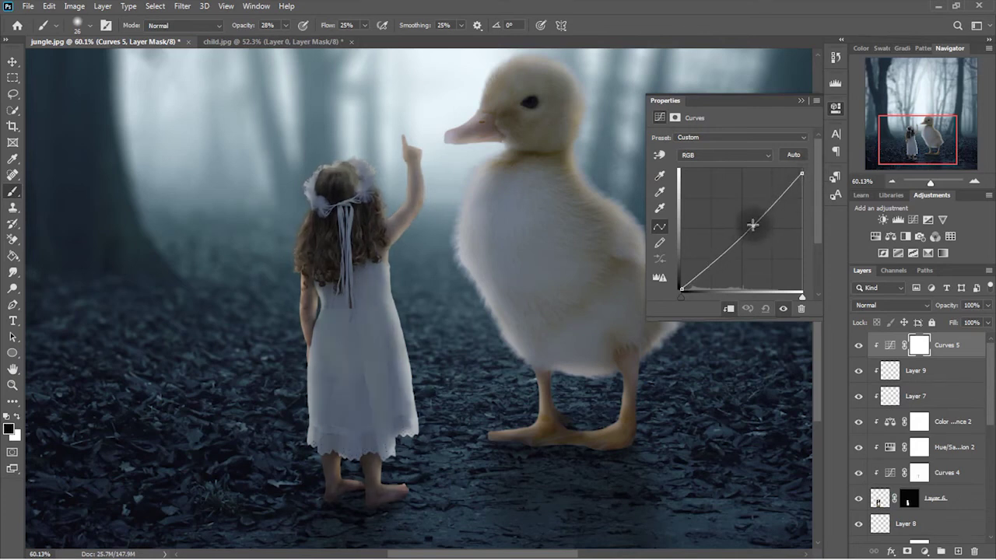
drag(749, 223, 751, 224)
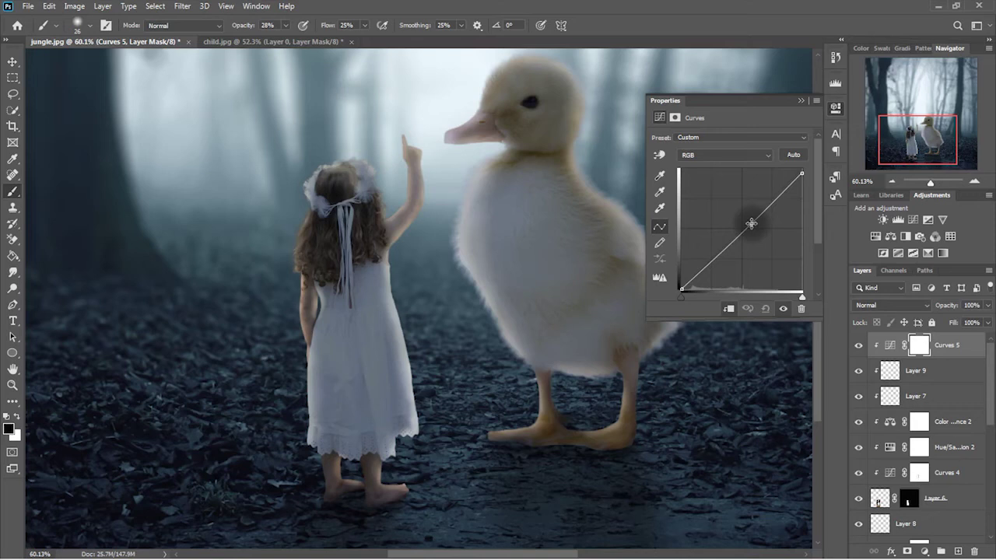
click(723, 155)
click(716, 187)
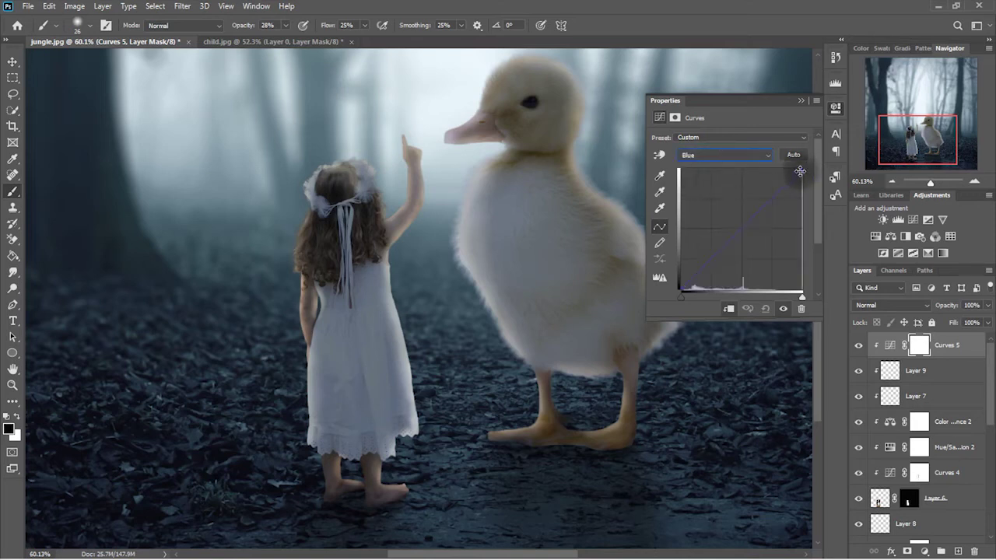
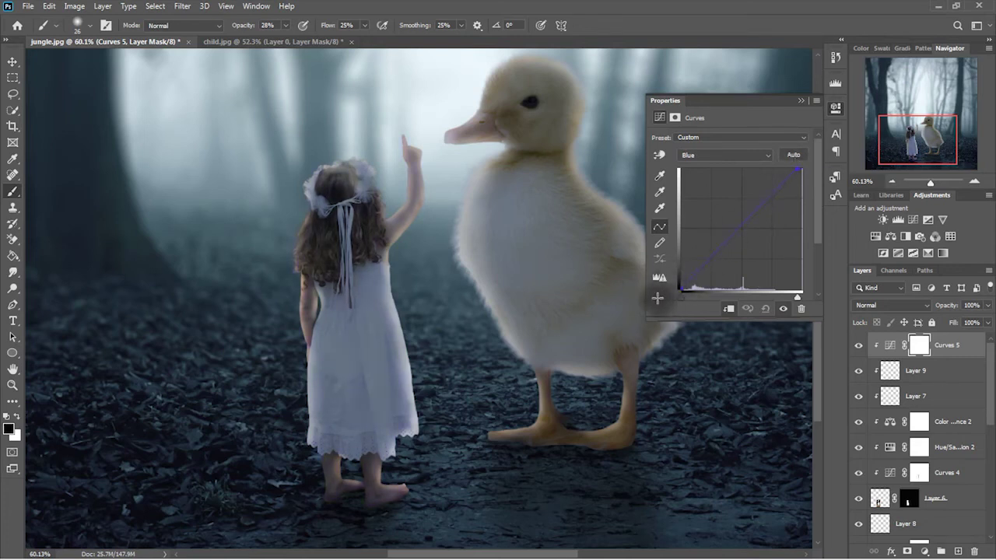
View the Red channel curve of Curves 5, then close its Properties panel.
click(724, 155)
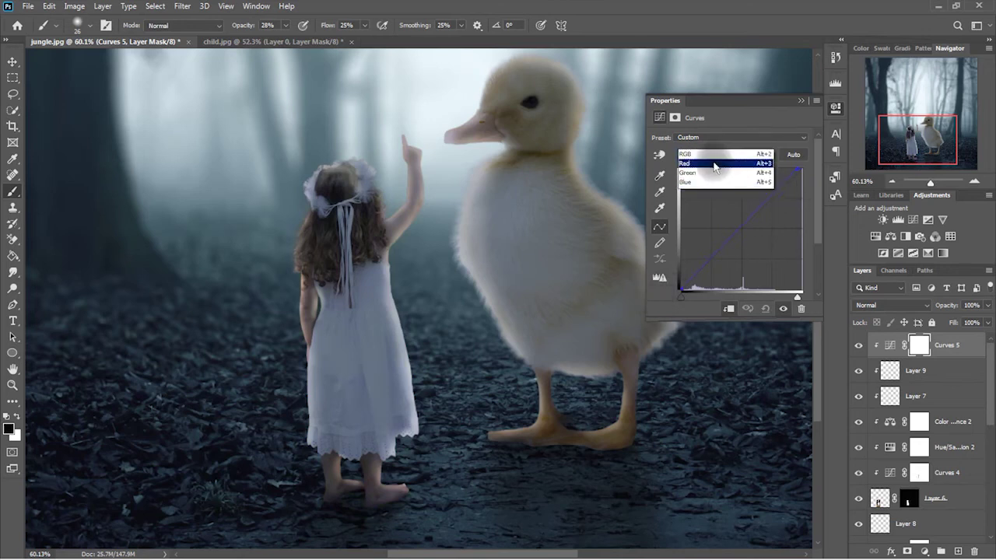
click(700, 165)
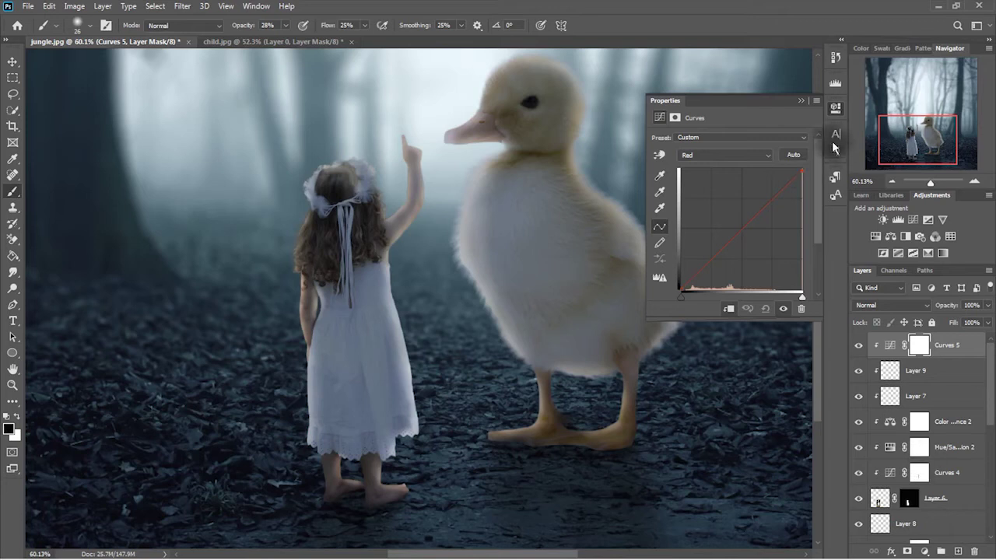
click(801, 101)
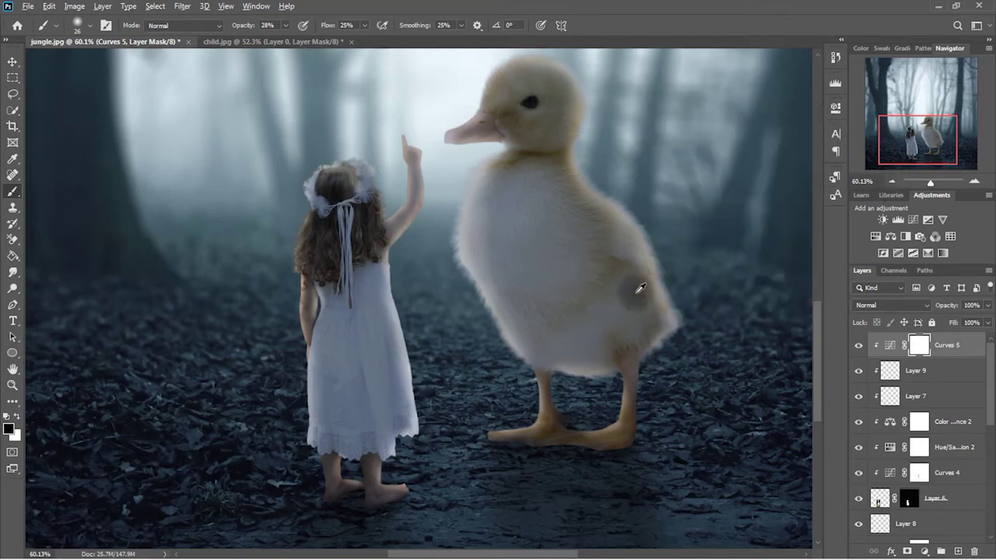
Fit the whole composite on screen and select the Curves 1 adjustment layer.
key(ctrl+0)
scroll(939, 476, down, 5)
scroll(940, 476, down, 3)
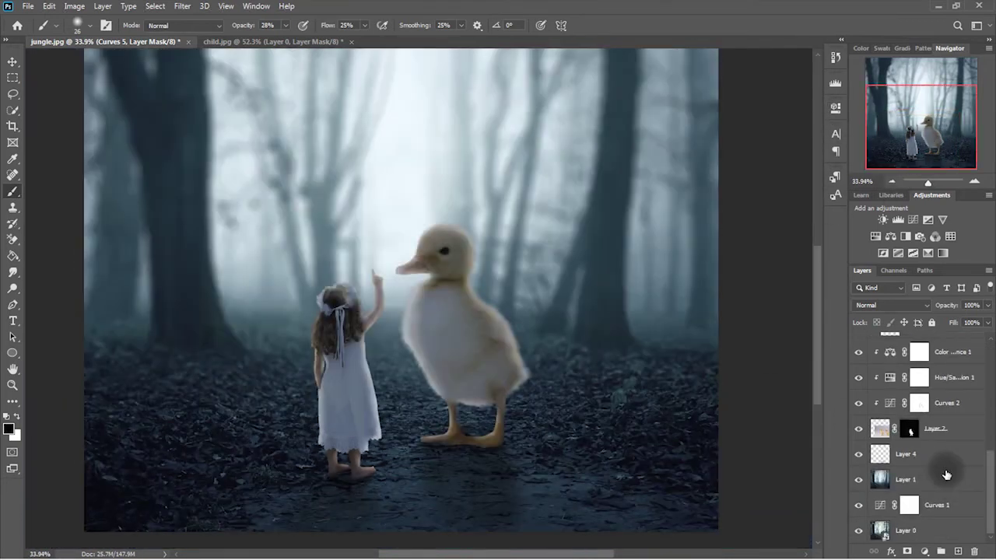
click(882, 510)
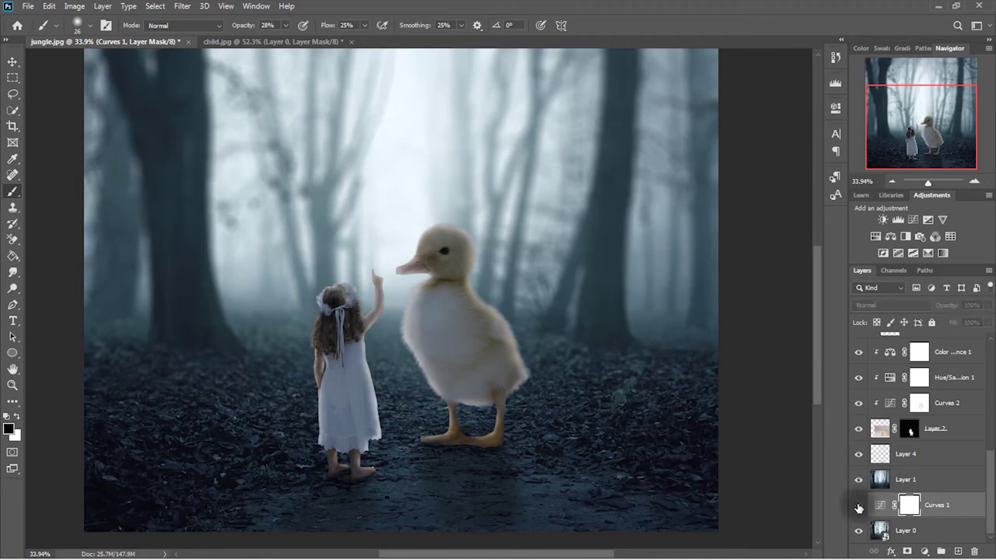
In Curves 1, drag the Blue curve's top endpoint inward to boost blue highlights.
click(882, 507)
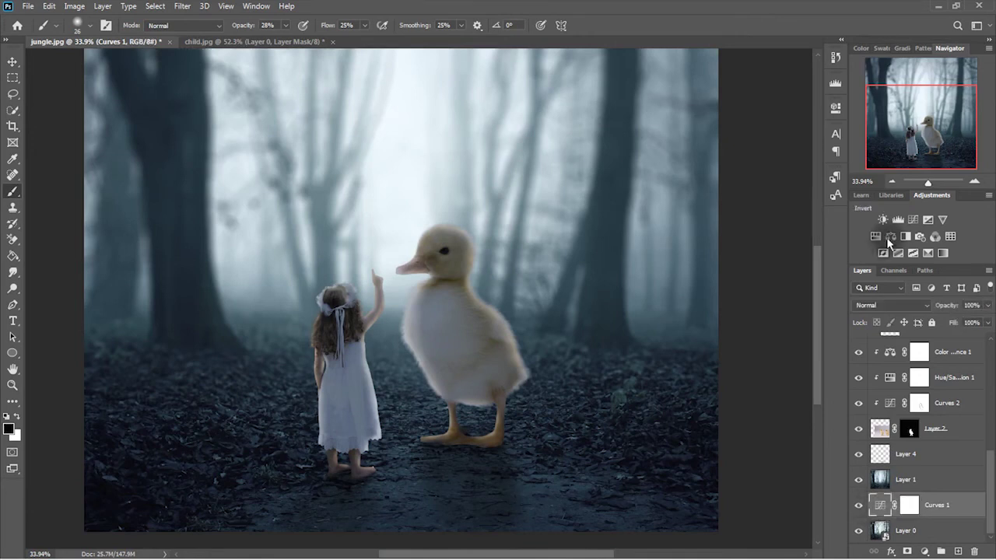
click(836, 108)
click(743, 155)
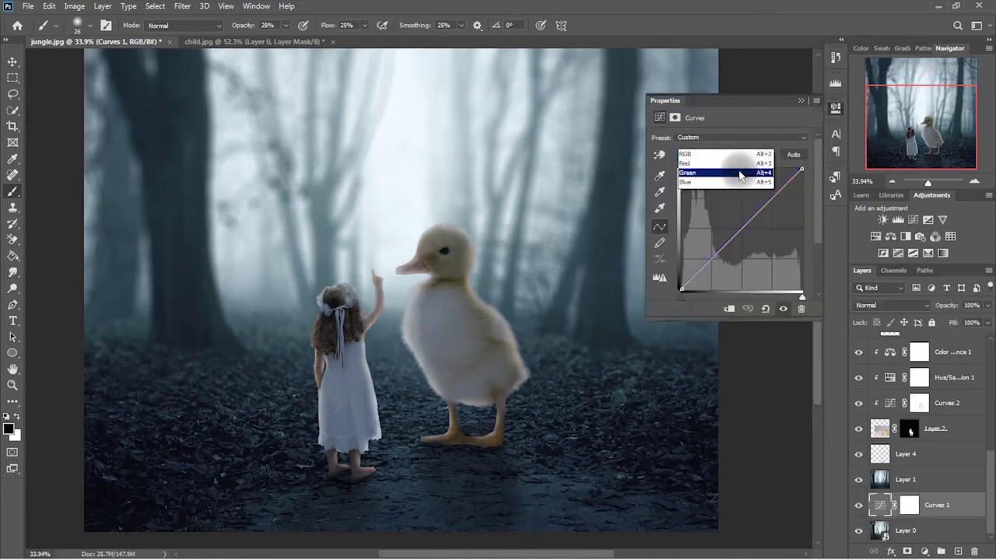
click(708, 163)
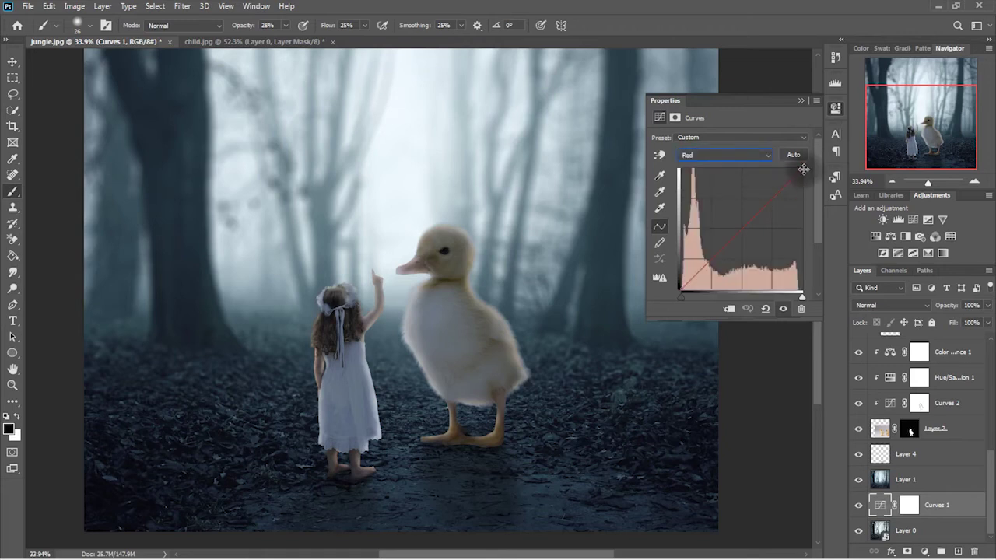
click(720, 155)
click(747, 179)
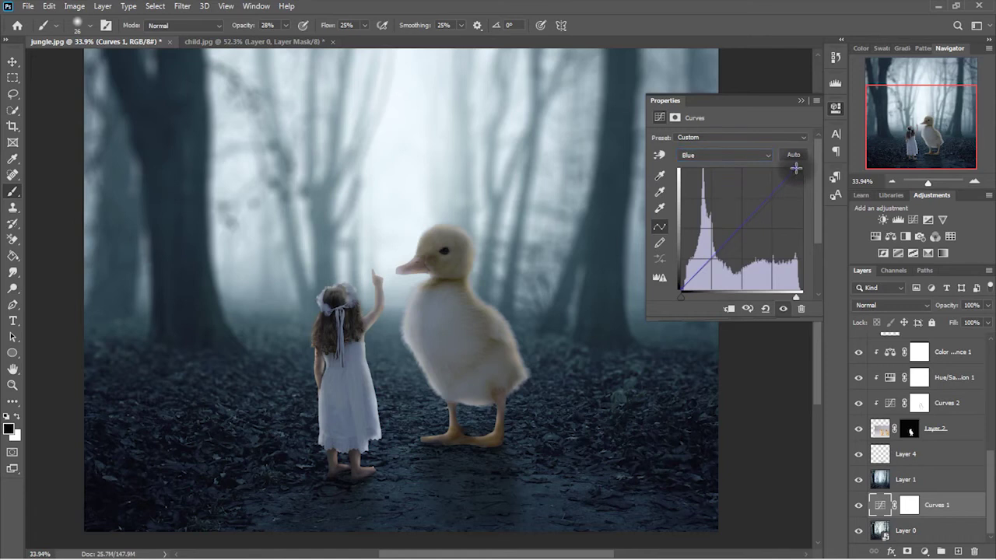
drag(791, 168, 783, 183)
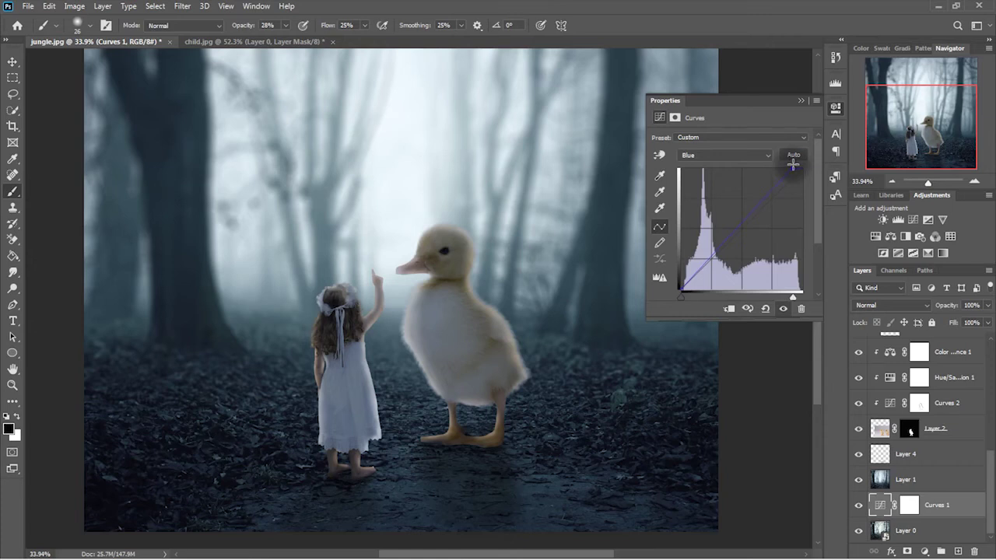
Move Curves 1 above Layer 1 and review its Blue and Red curves.
drag(949, 505, 943, 475)
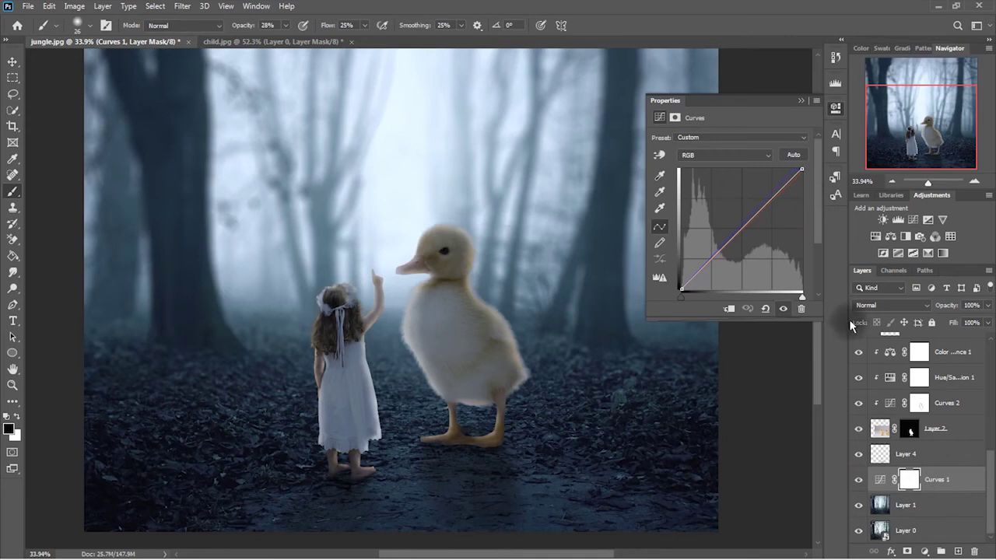
click(722, 155)
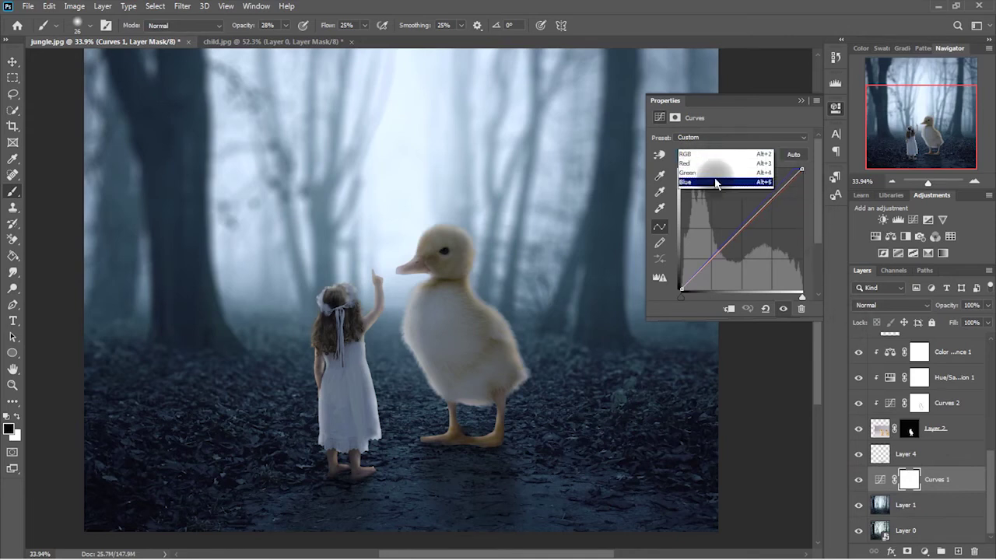
click(716, 183)
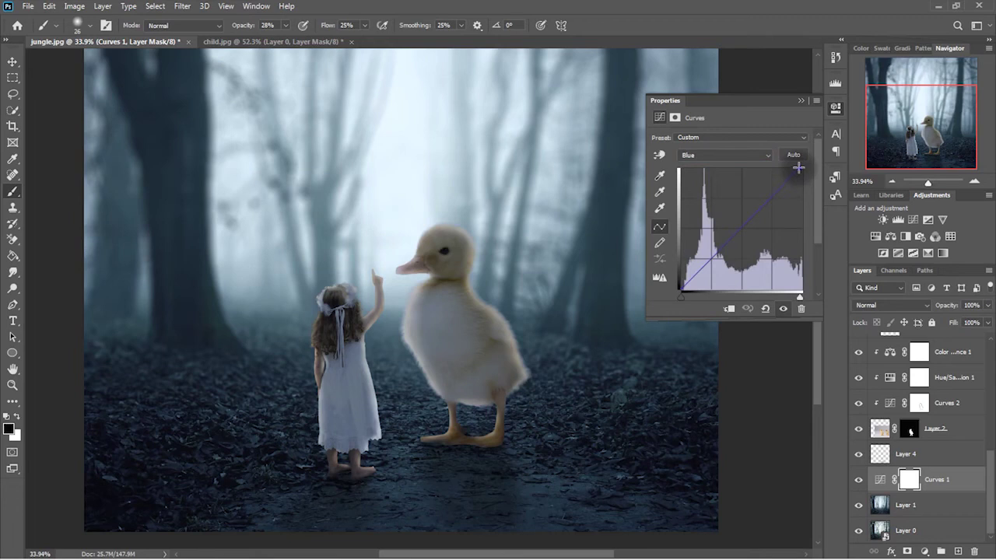
click(743, 154)
click(715, 164)
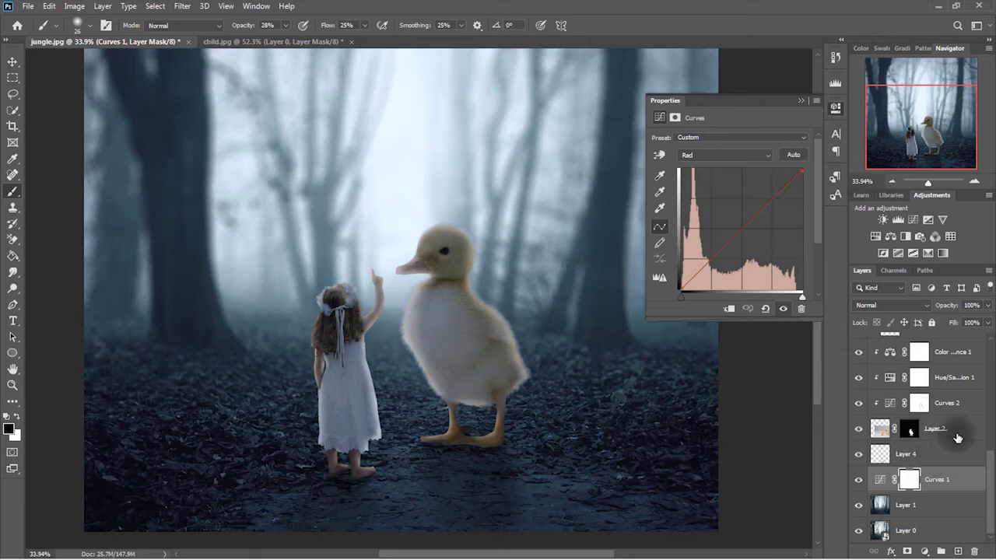
Inspect the Blue curve of Curves 2, close Properties, and select the top Curves 5 layer.
click(891, 403)
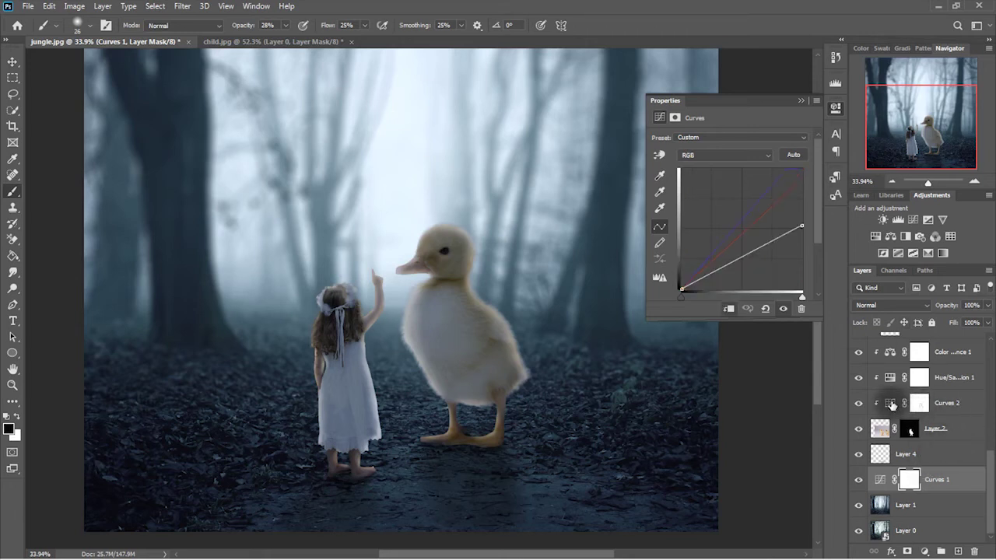
click(723, 155)
click(724, 191)
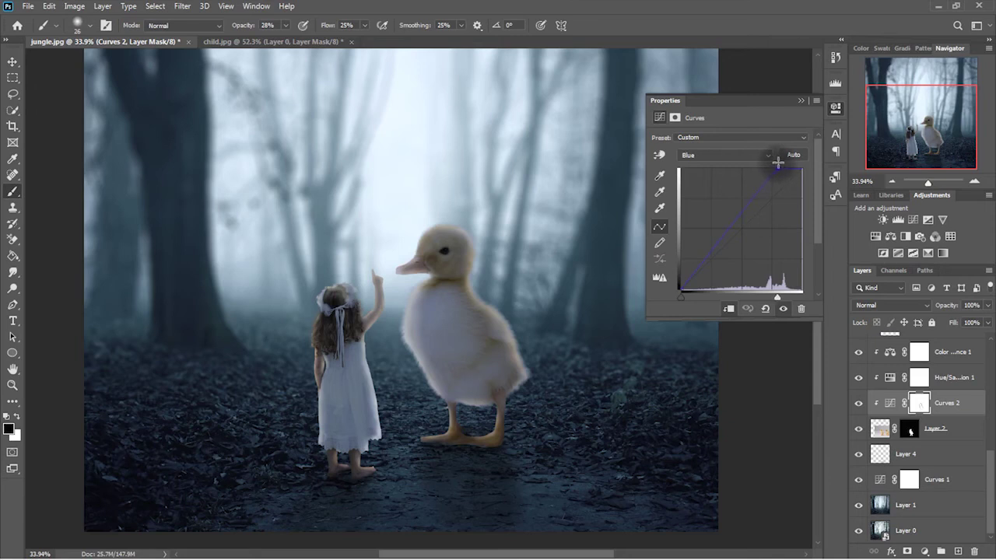
click(800, 100)
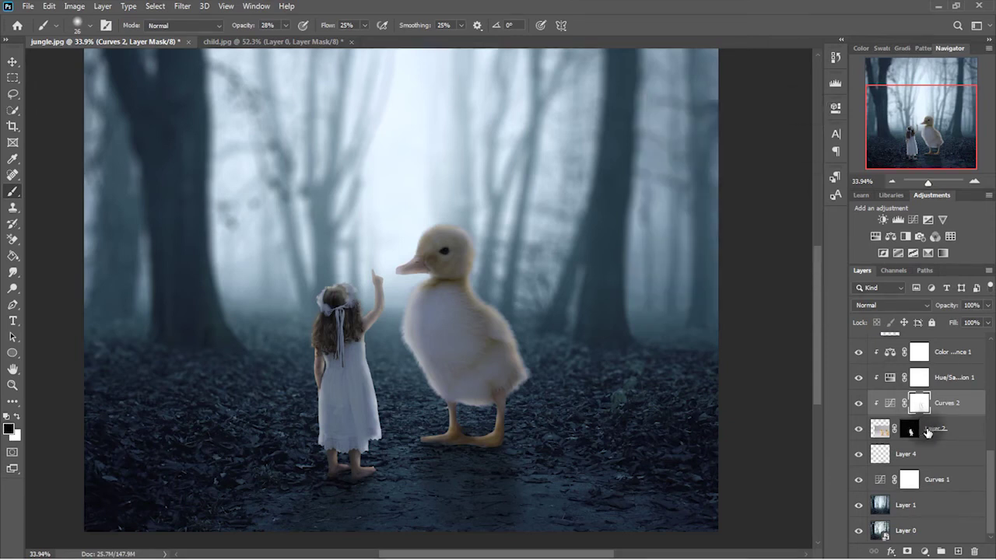
scroll(955, 418, up, 3)
scroll(955, 419, up, 3)
click(945, 344)
Add a new Layer 10 and set the soft Brush to lower opacity and flow.
key(v)
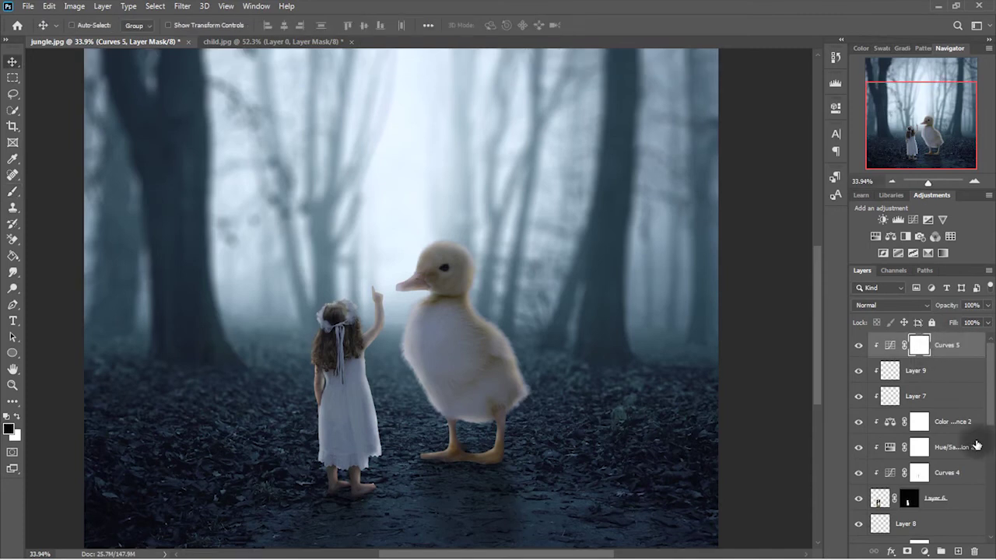
click(958, 552)
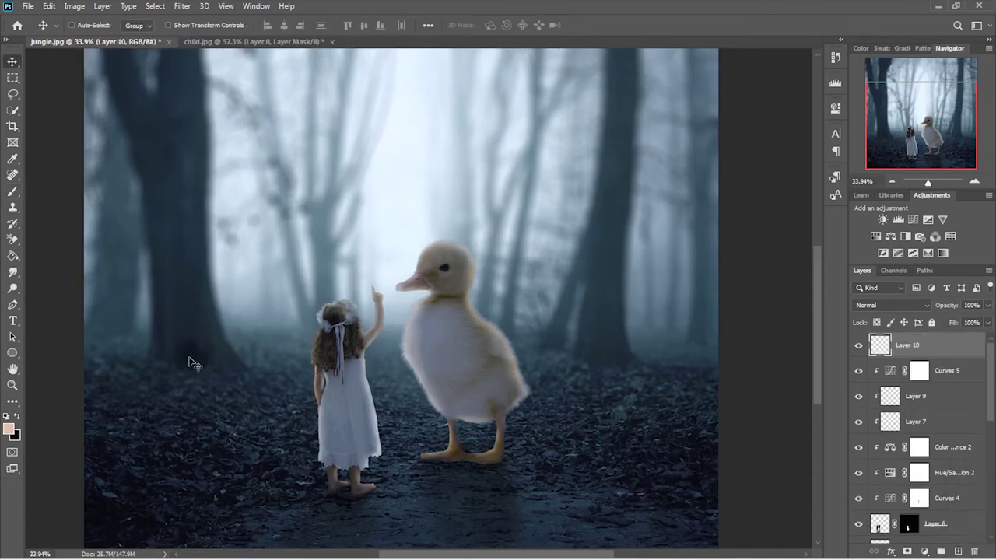
click(13, 192)
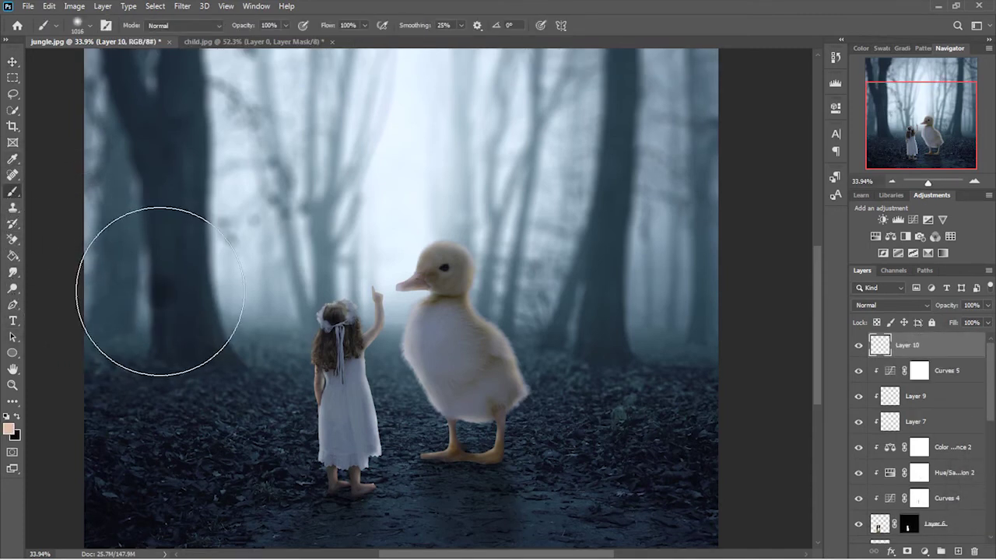
drag(241, 25, 222, 27)
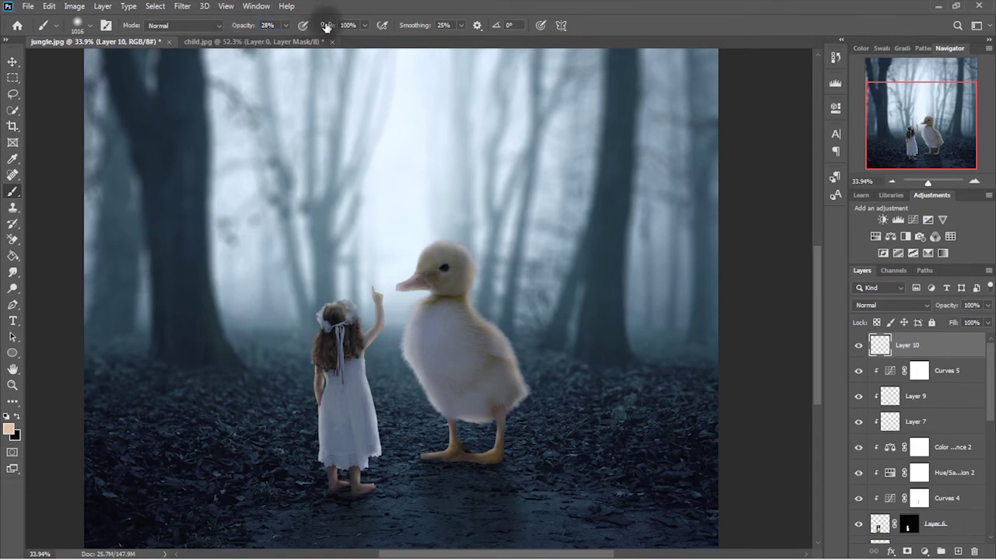
drag(327, 25, 266, 34)
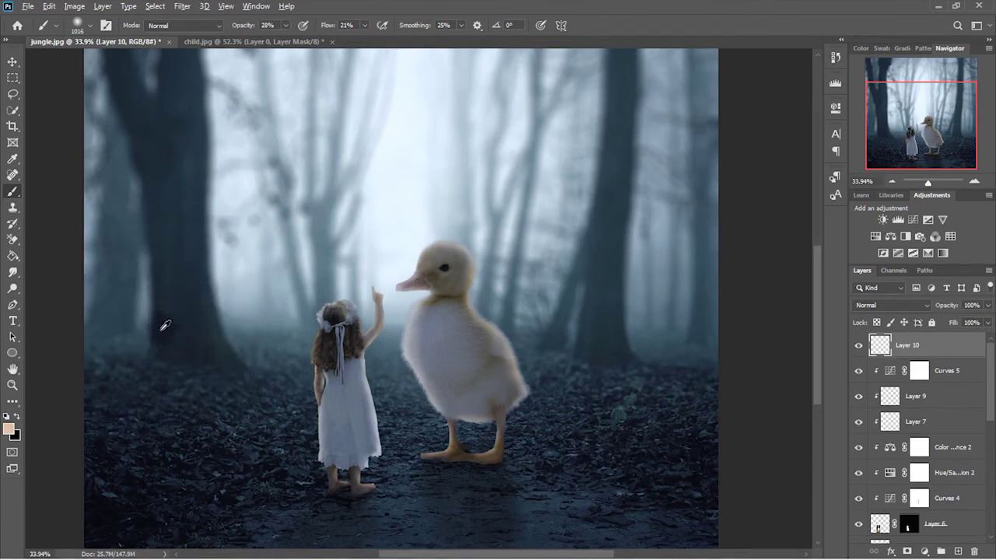
Paint sampled-colour fog over left and right trees and darken the left ground at 38%, then add Layer 11.
drag(172, 288, 166, 218)
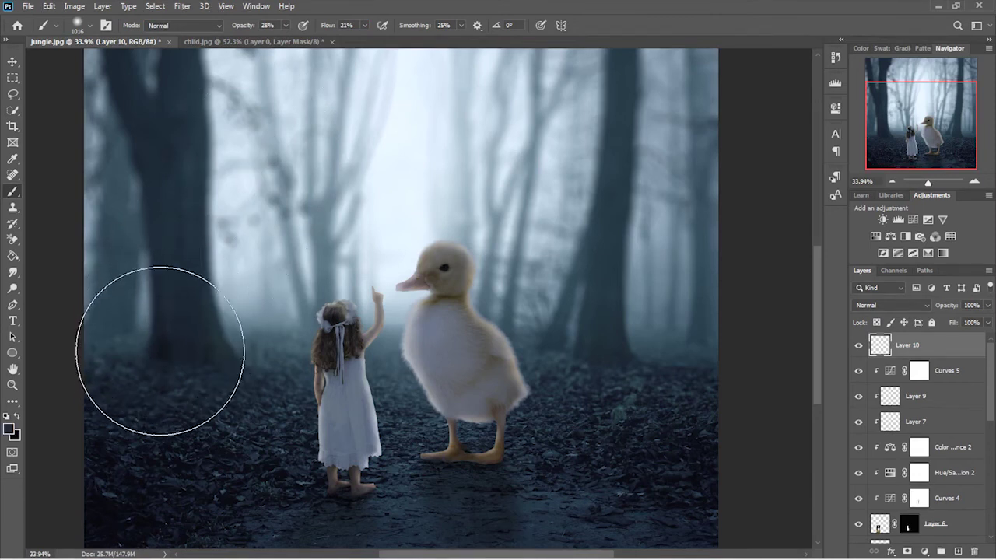
alt+click(186, 208)
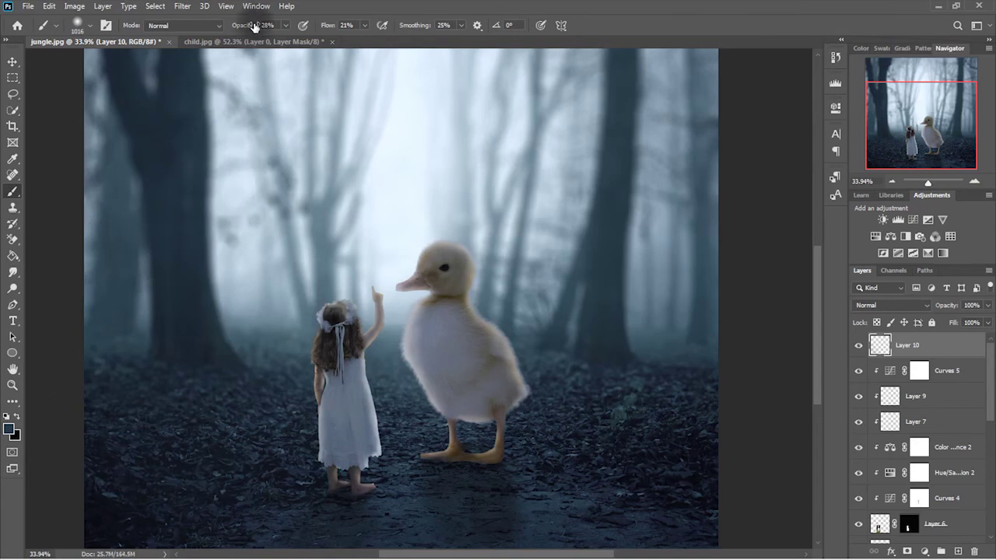
drag(256, 28, 259, 29)
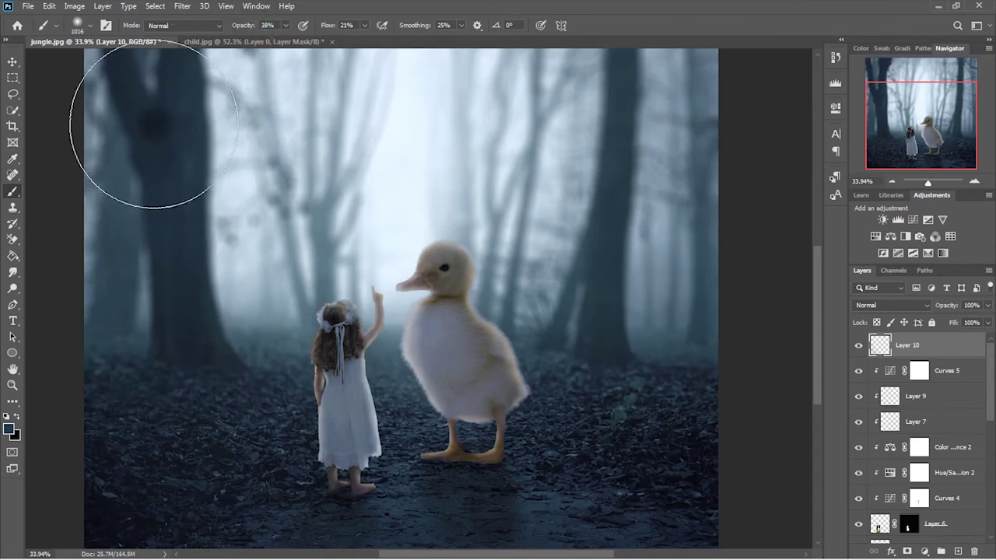
alt+click(187, 398)
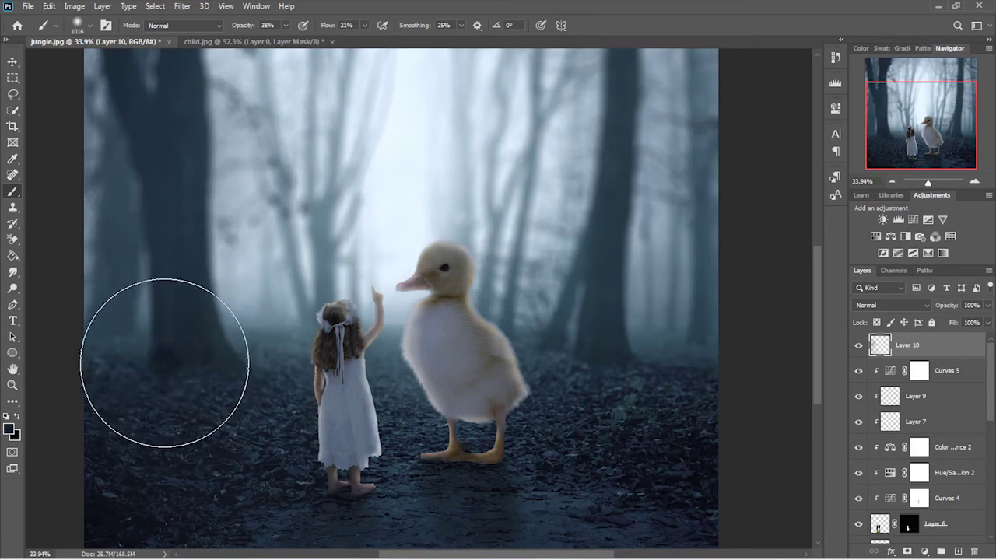
mouse_move(105, 333)
mouse_down()
mouse_move(249, 510)
mouse_move(67, 333)
mouse_move(167, 122)
mouse_move(85, 466)
mouse_up()
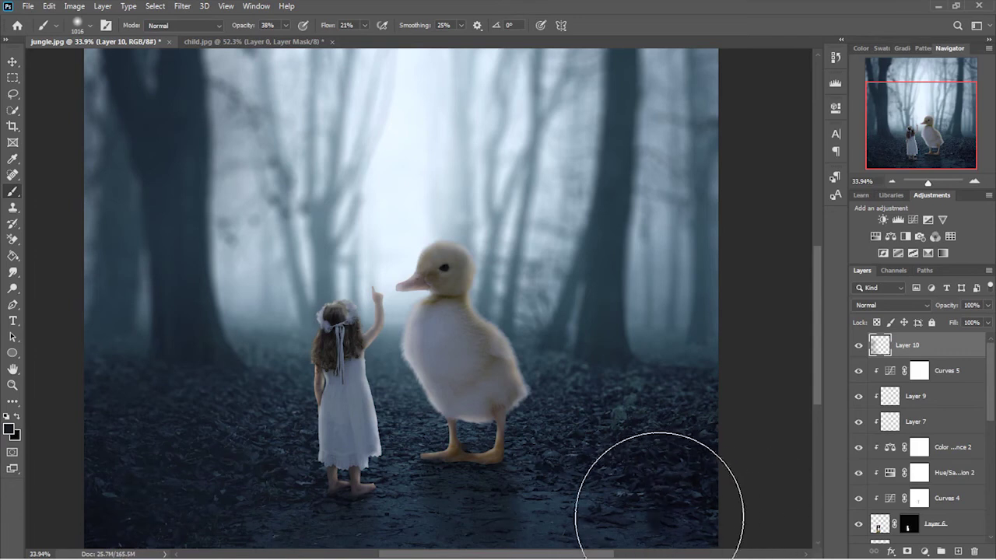
mouse_move(613, 485)
mouse_down()
mouse_move(701, 91)
mouse_move(645, 22)
mouse_move(640, 211)
mouse_move(608, 519)
mouse_up()
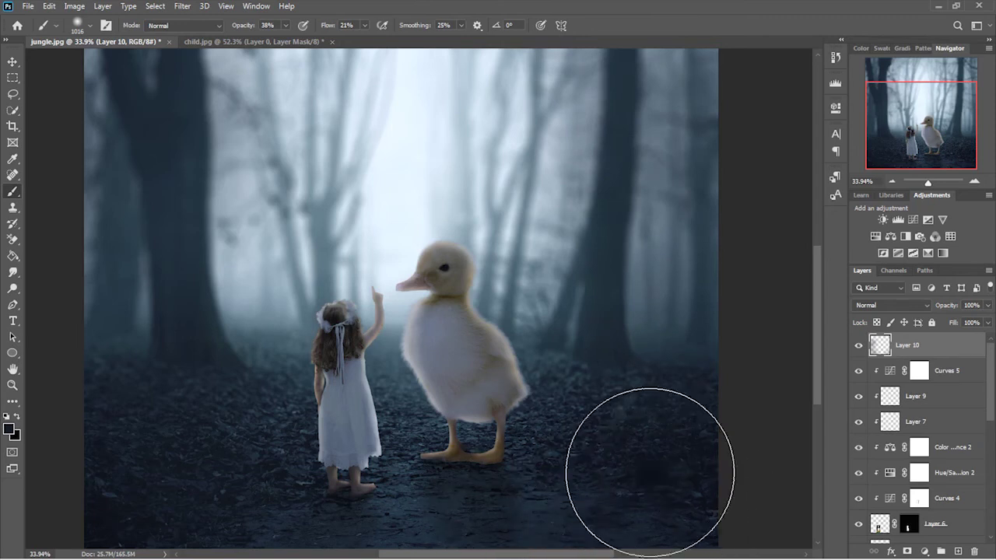
mouse_move(662, 471)
mouse_down()
mouse_move(686, 112)
mouse_move(572, 73)
mouse_move(182, 88)
mouse_move(111, 373)
mouse_move(252, 544)
mouse_up()
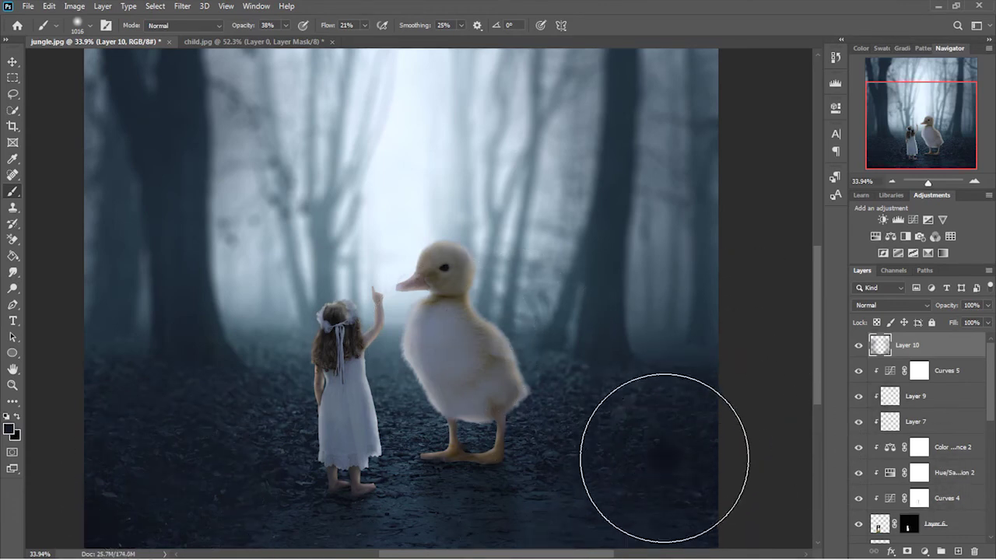
click(958, 551)
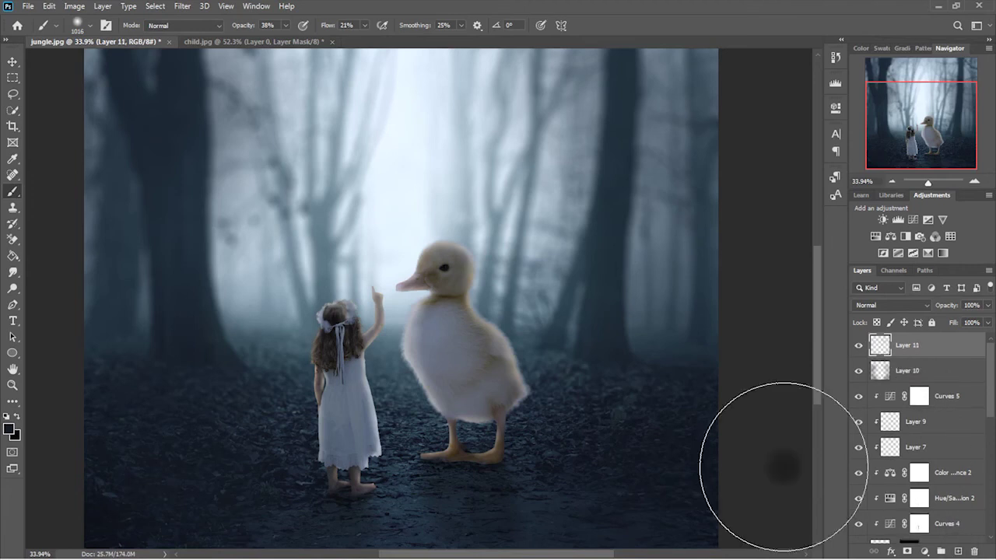
Choose a light warm tan foreground colour in the Color Picker.
click(9, 428)
drag(668, 248, 673, 260)
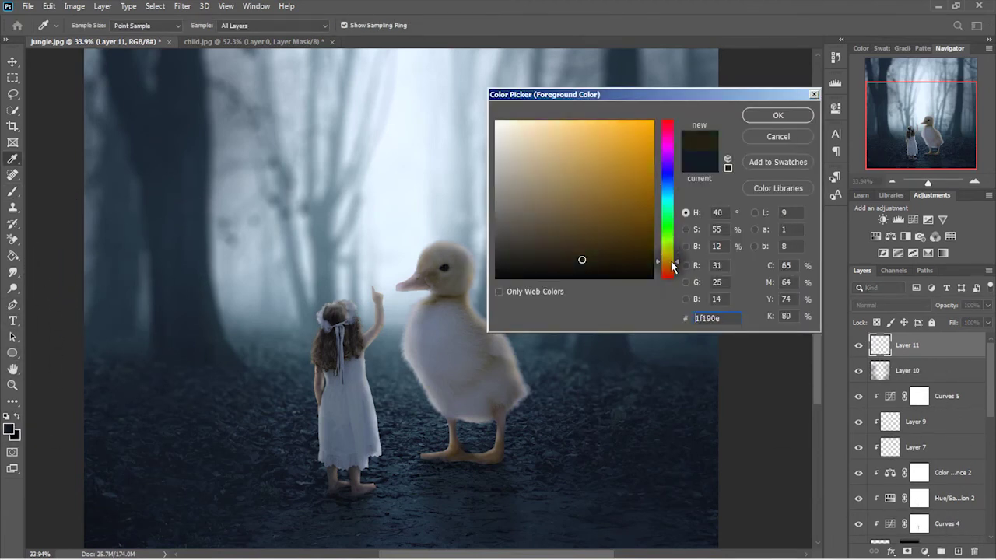
drag(552, 156, 552, 169)
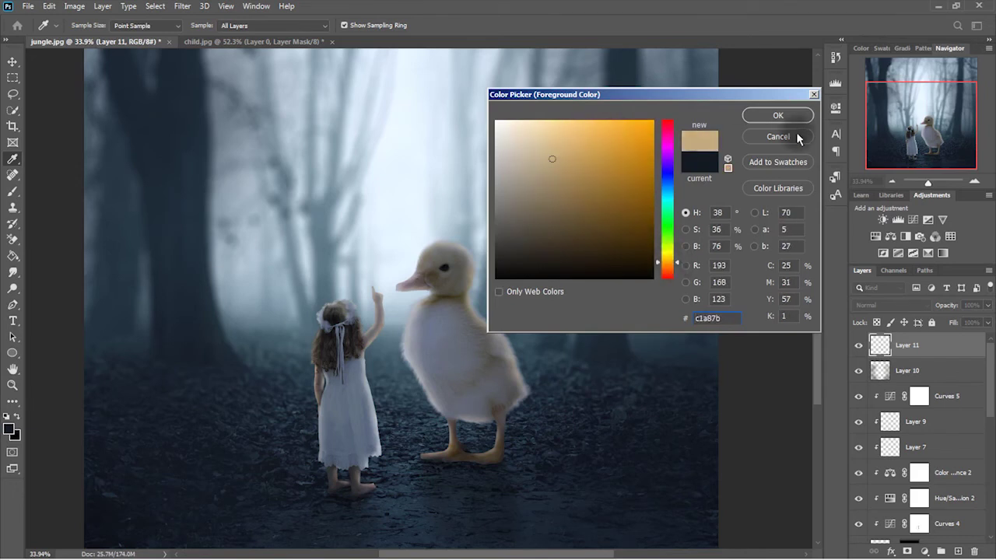
click(788, 115)
Brush soft tan light near the duck and toward the girl's feet, setting Layer 11 to 65% opacity.
click(406, 259)
drag(408, 261, 405, 242)
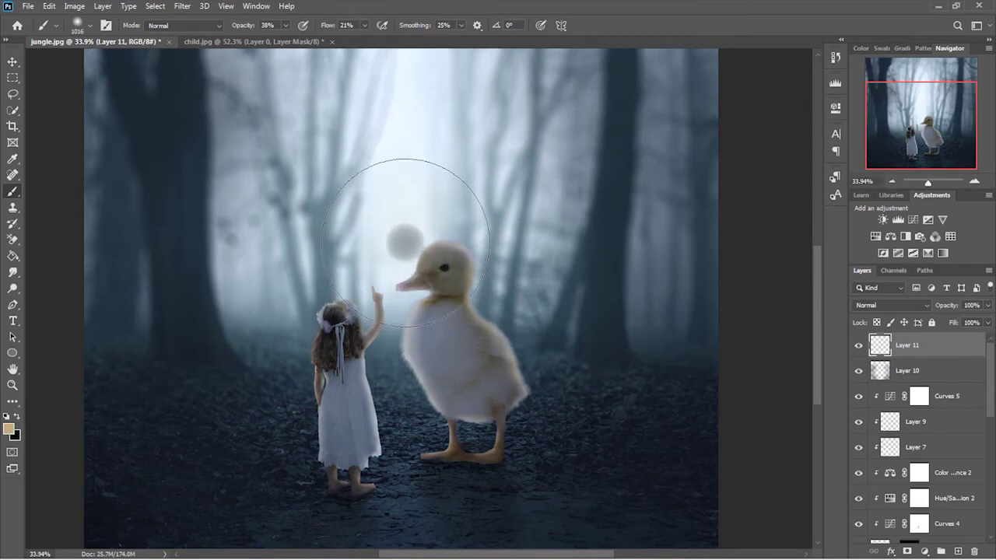
drag(288, 467, 298, 474)
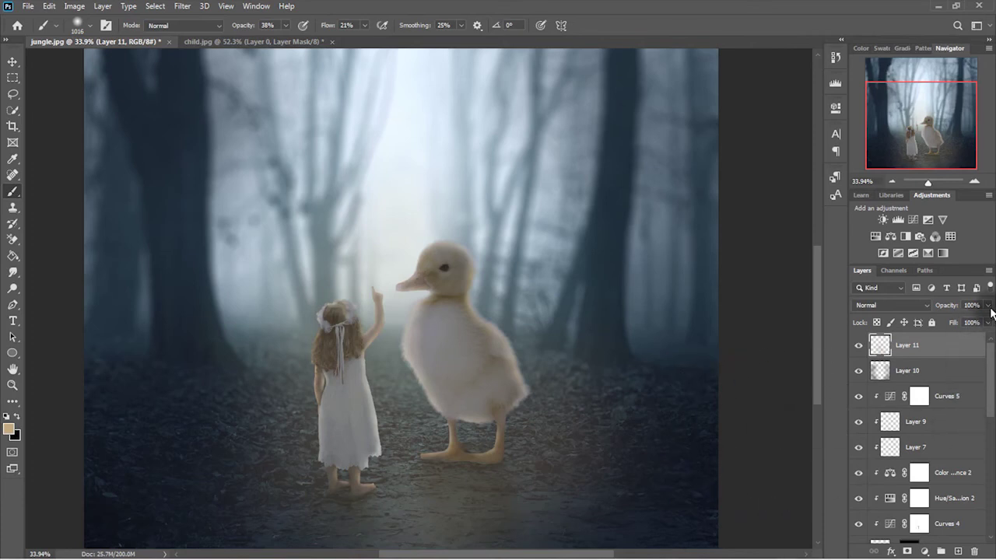
drag(962, 322, 965, 326)
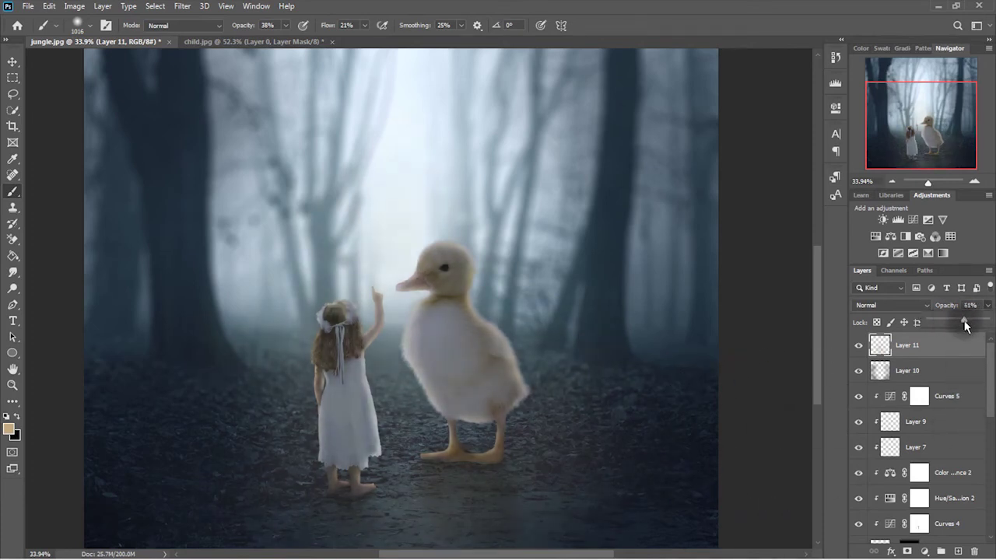
drag(969, 325, 966, 325)
Create Layer 12, undo a stray dab, and pick an orange foreground colour.
click(958, 551)
click(381, 291)
key(ctrl+z)
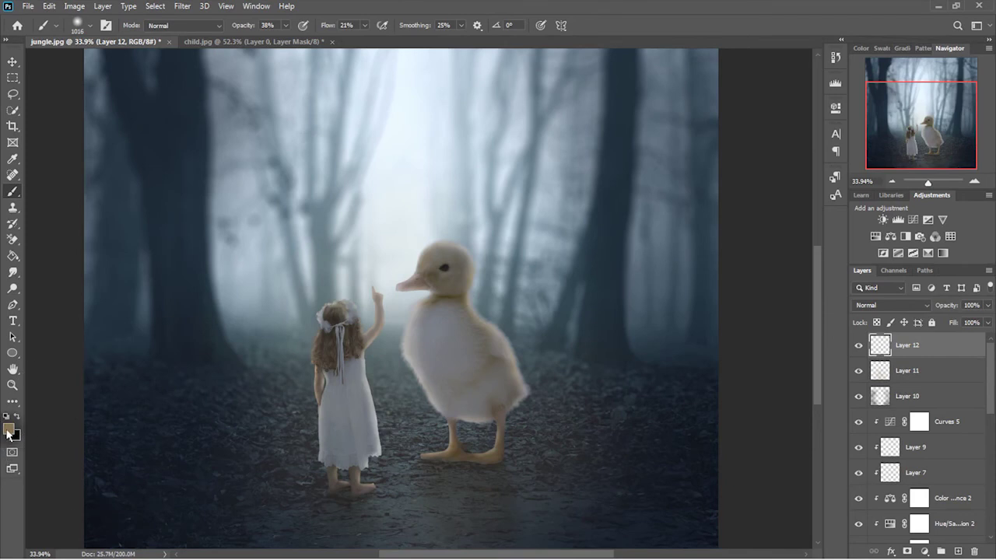
click(8, 429)
drag(590, 211, 587, 161)
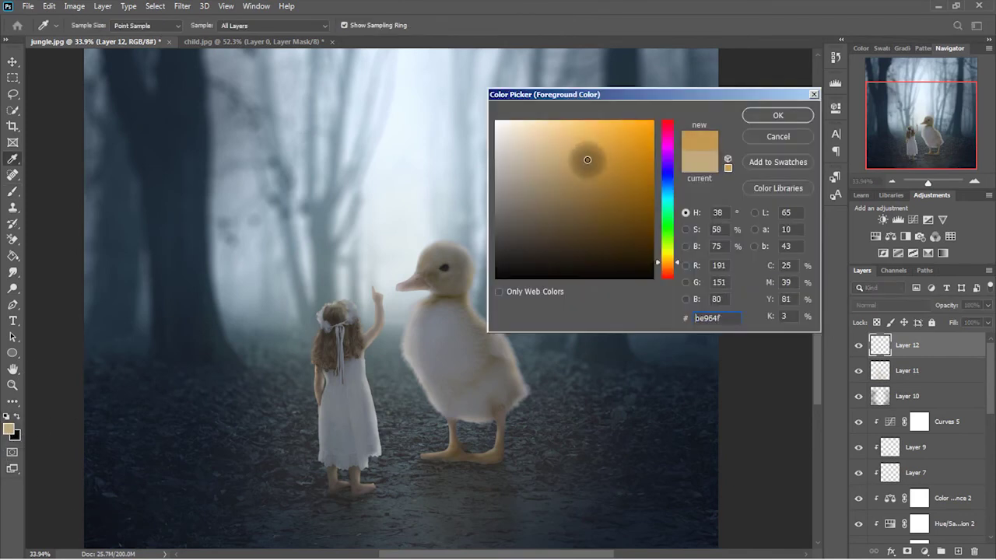
drag(670, 263, 673, 267)
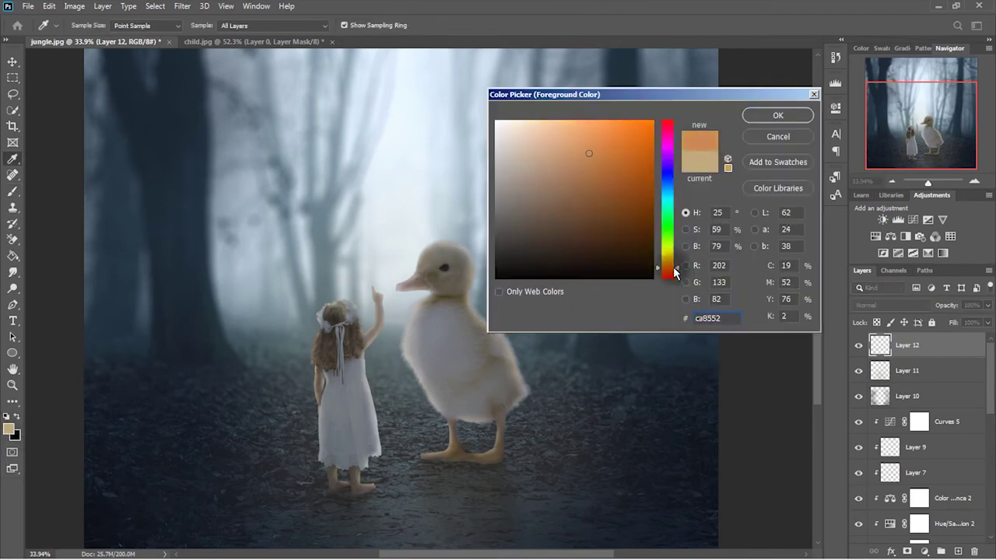
click(778, 114)
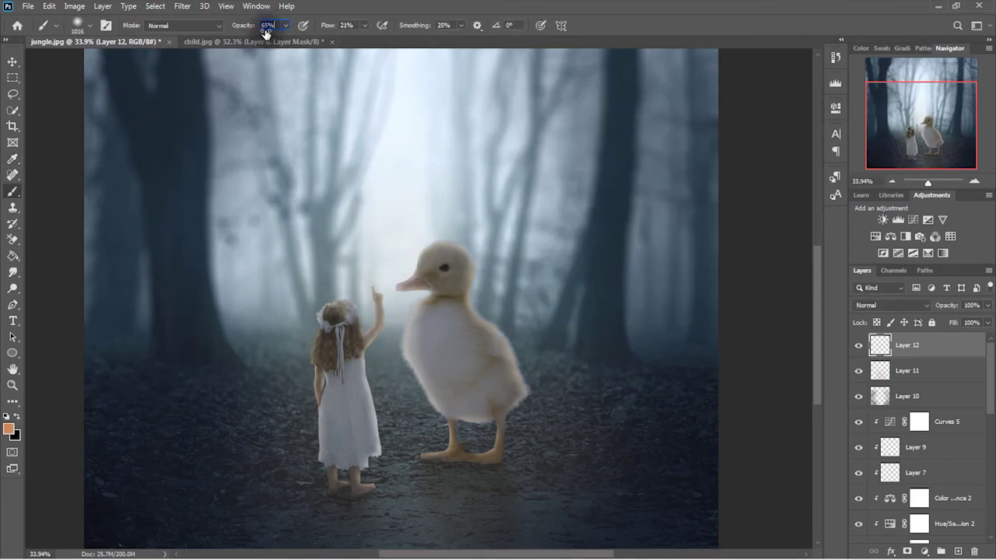
Paint an orange glow above the duck's head and blend it as Linear Dodge (Add) at 47%.
click(411, 245)
click(412, 249)
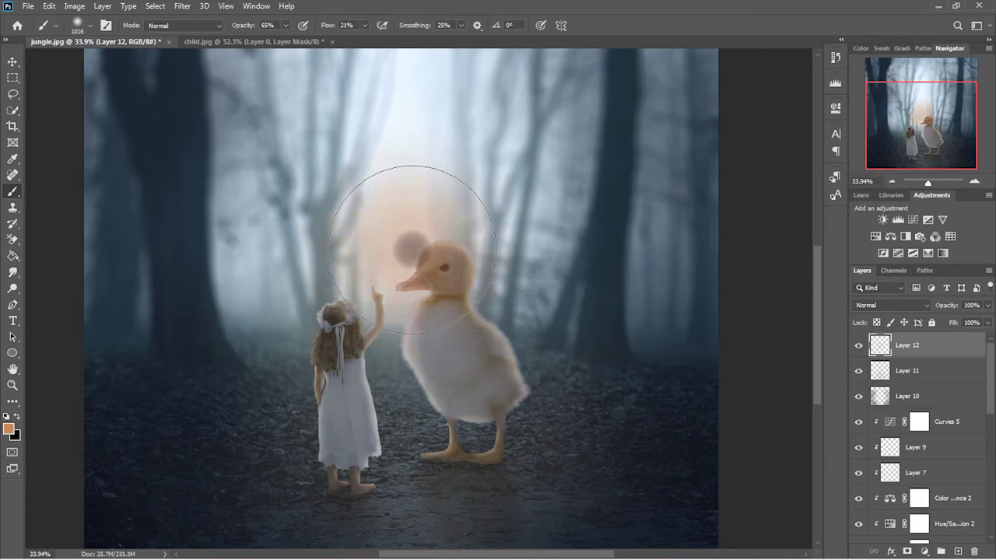
click(911, 305)
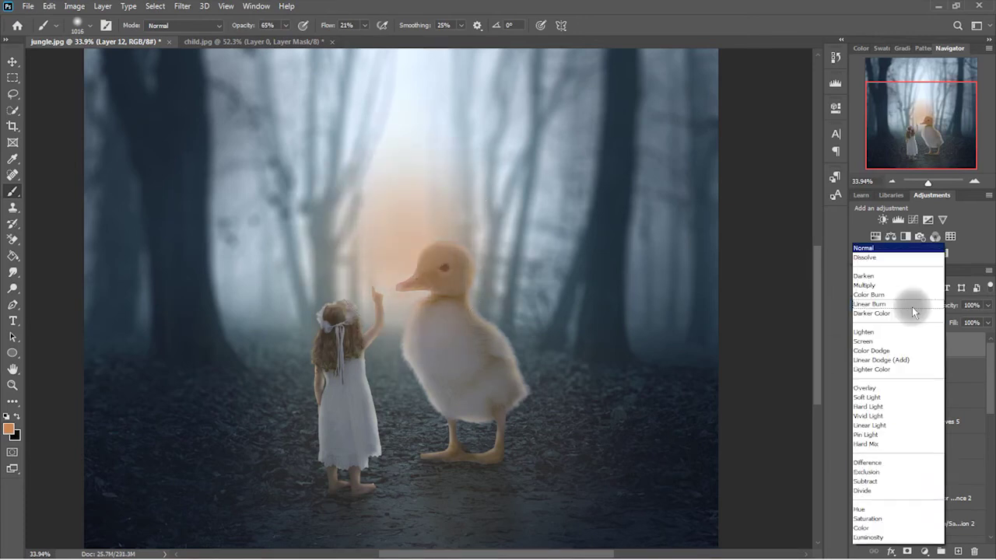
click(904, 361)
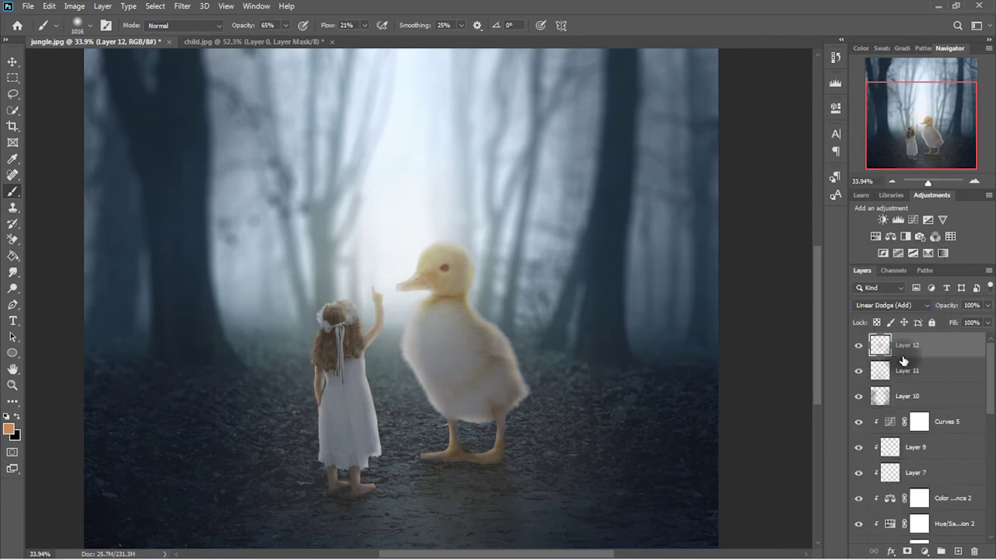
mouse_move(971, 315)
mouse_down()
mouse_move(924, 321)
mouse_move(955, 321)
mouse_up()
drag(992, 411, 995, 445)
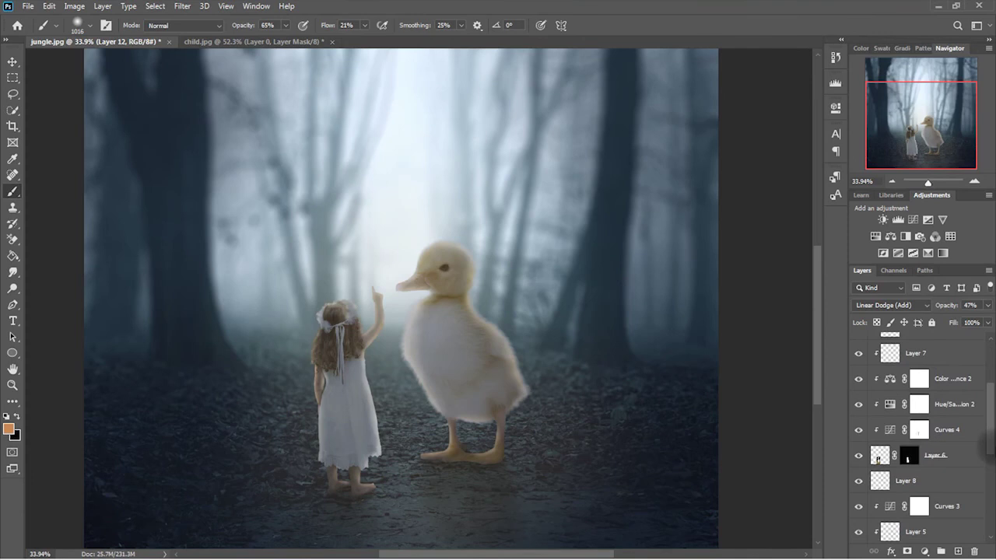
drag(909, 475, 924, 465)
Select Layer 7 and lower its opacity to about 61%.
drag(888, 389, 861, 377)
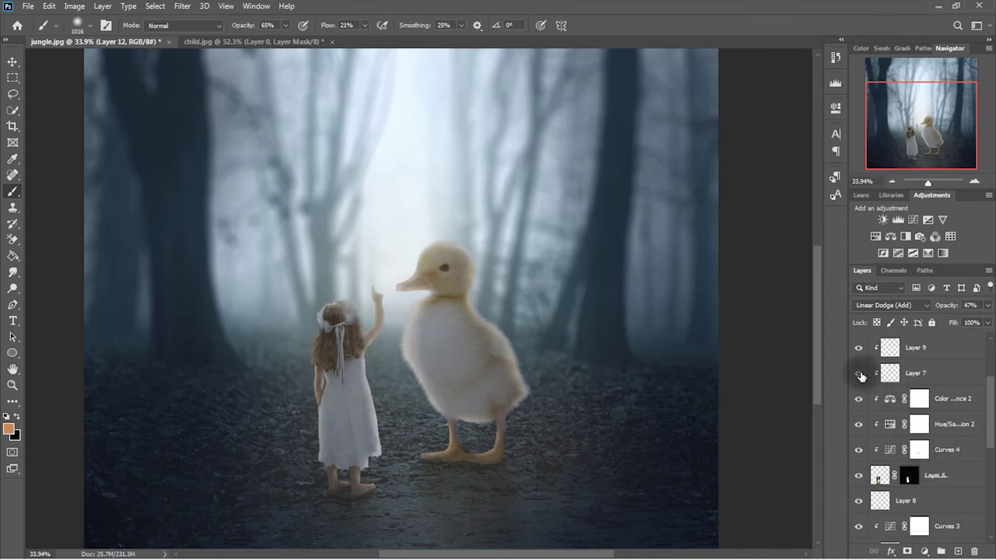
click(938, 373)
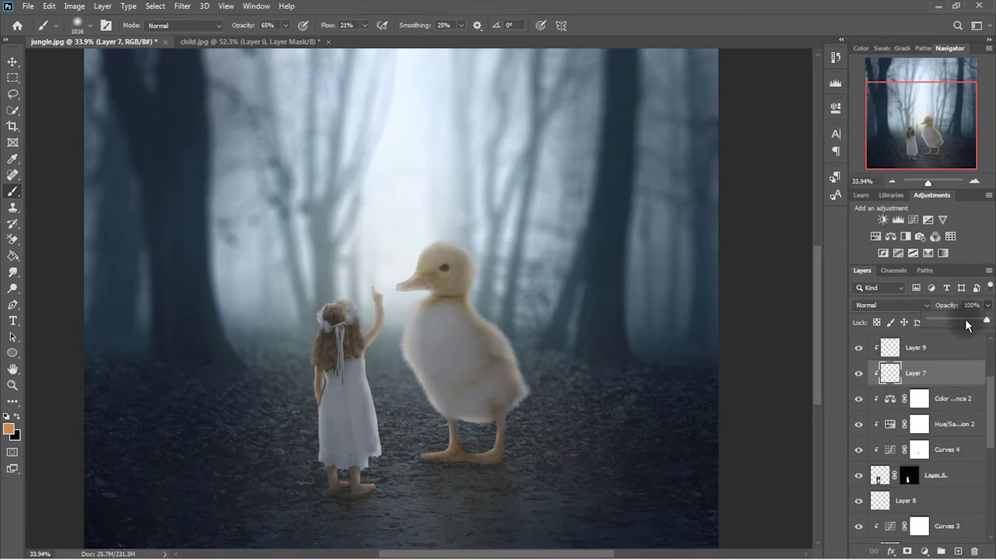
click(974, 180)
drag(914, 131, 912, 139)
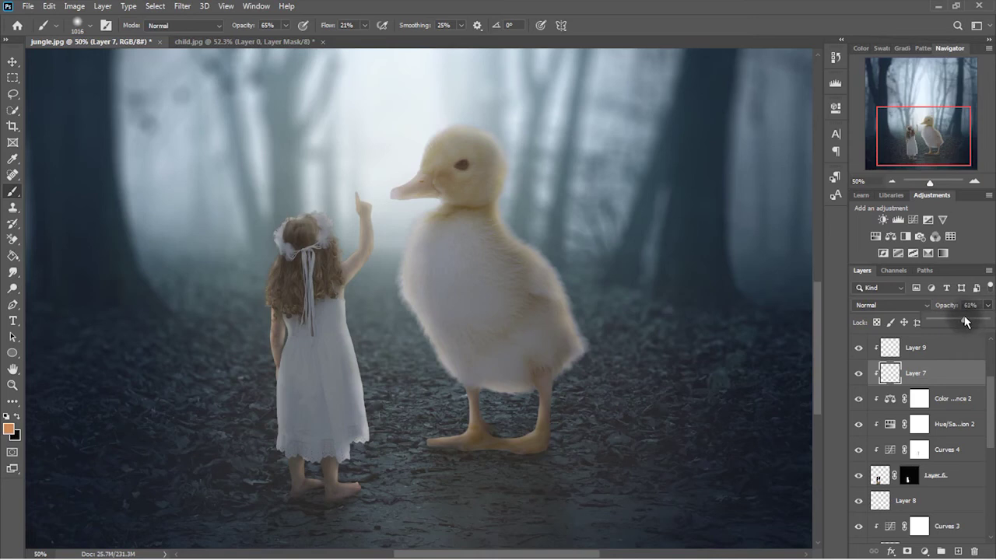
Make sure Layer 9 is visible, zoom back out, and select Layer 12 at the top.
click(862, 352)
click(930, 349)
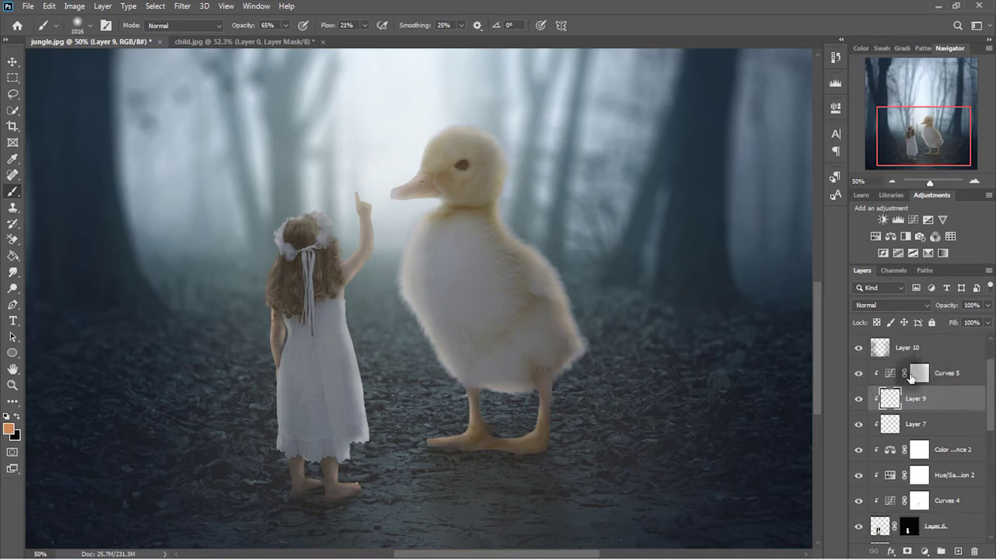
scroll(862, 393, down, 1)
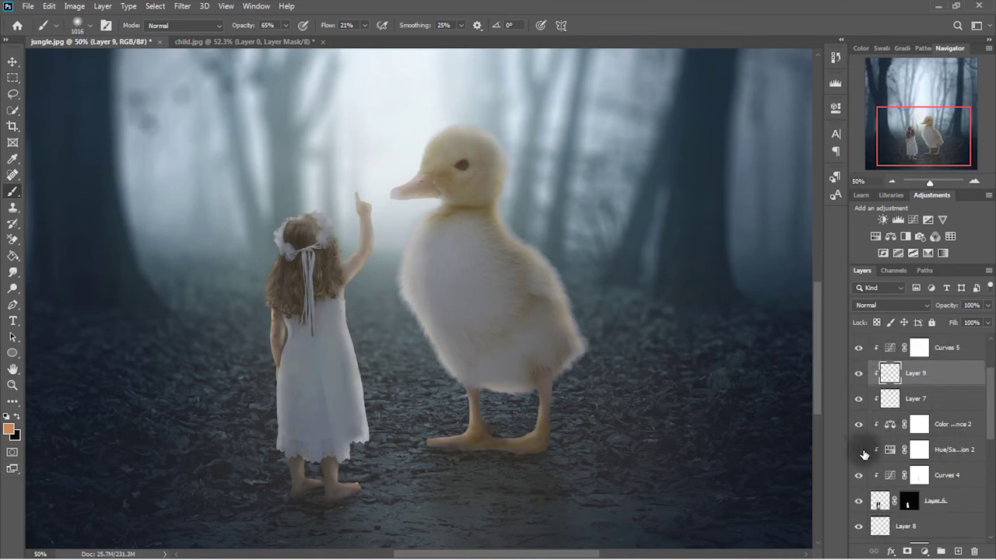
scroll(958, 481, down, 1)
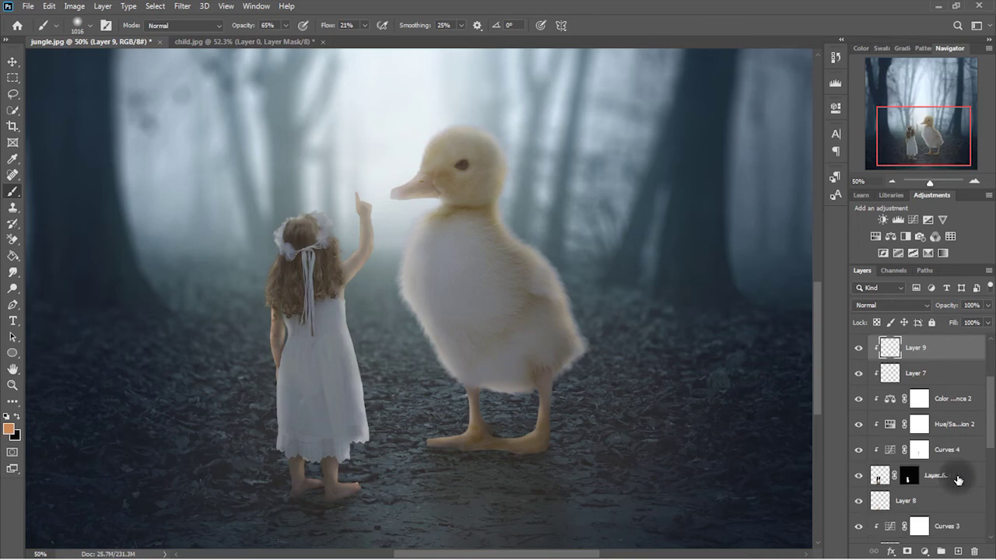
click(892, 181)
scroll(939, 436, up, 3)
scroll(944, 420, up, 1)
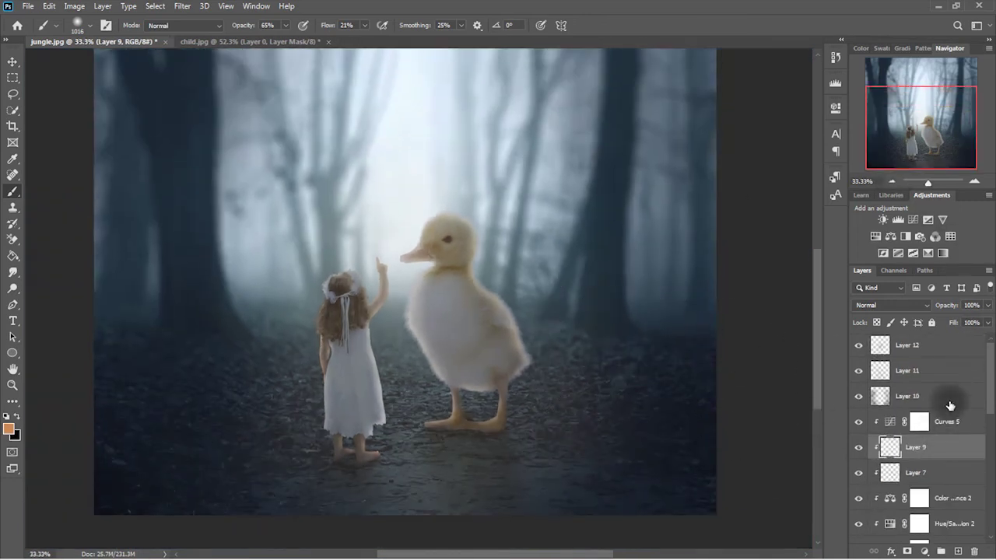
click(933, 346)
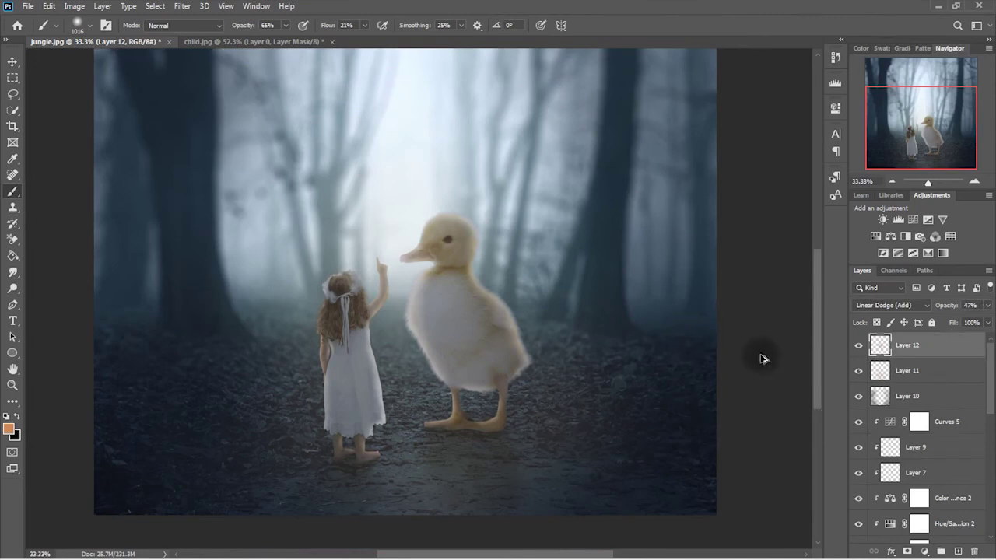
Stamp visible layers with Ctrl+Alt+Shift+E, undo it, and open the new adjustment layer menu.
key(ctrl+alt+shift+e)
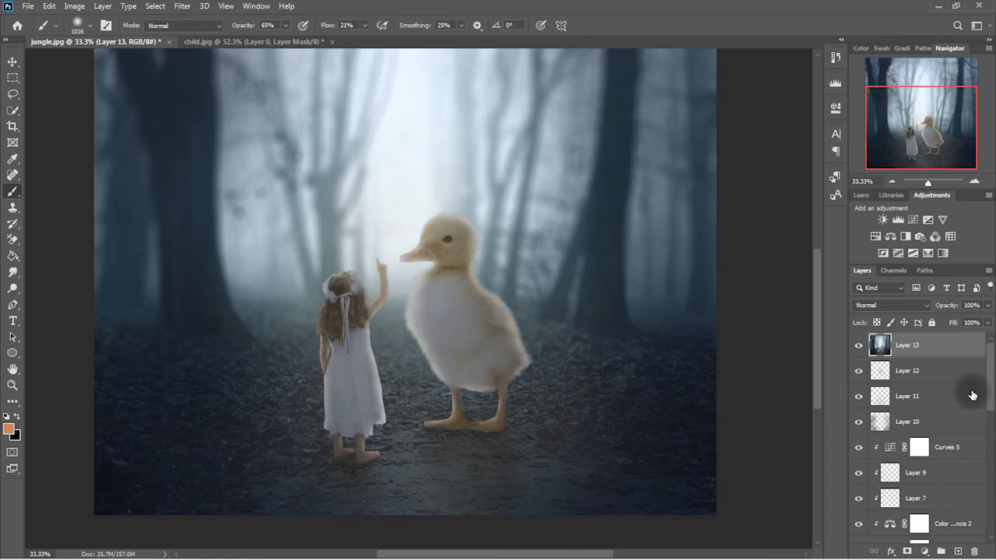
key(ctrl+z)
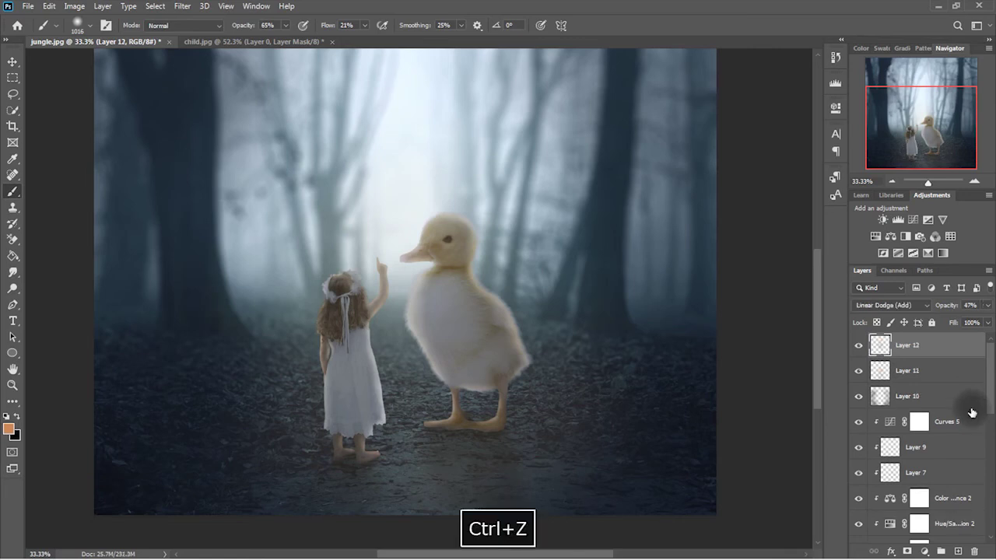
click(926, 551)
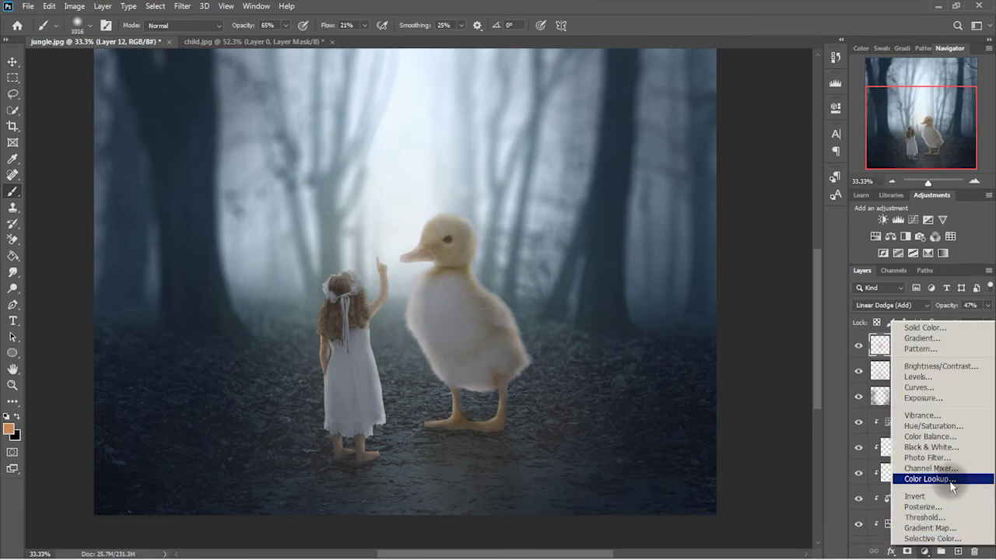
Add a Color Lookup layer using FoggyNight.3DL at 30% opacity.
click(951, 479)
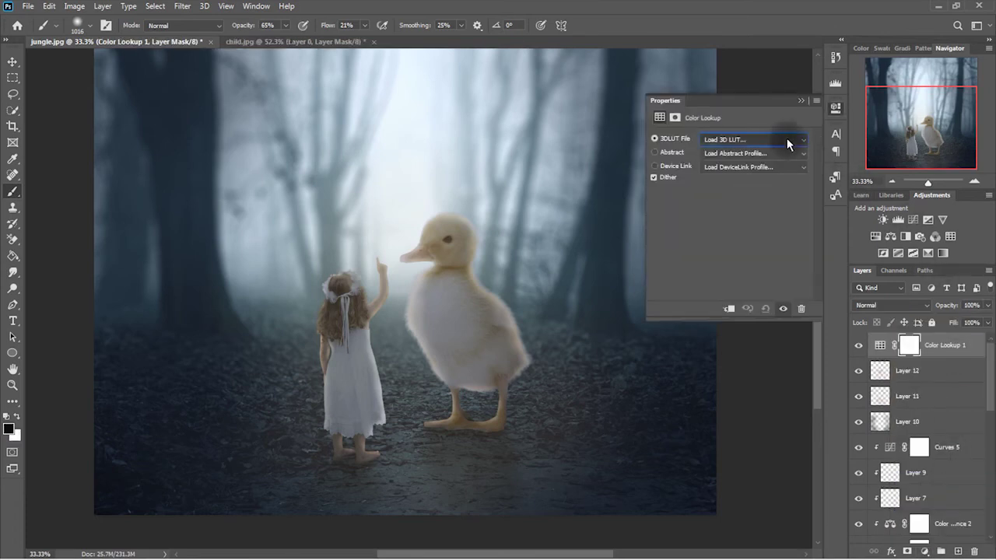
click(788, 142)
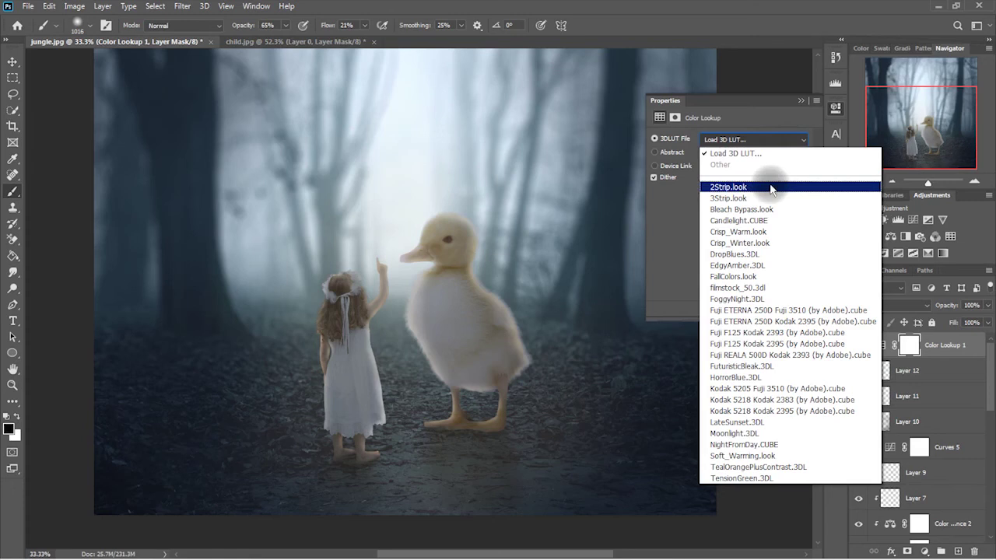
click(769, 298)
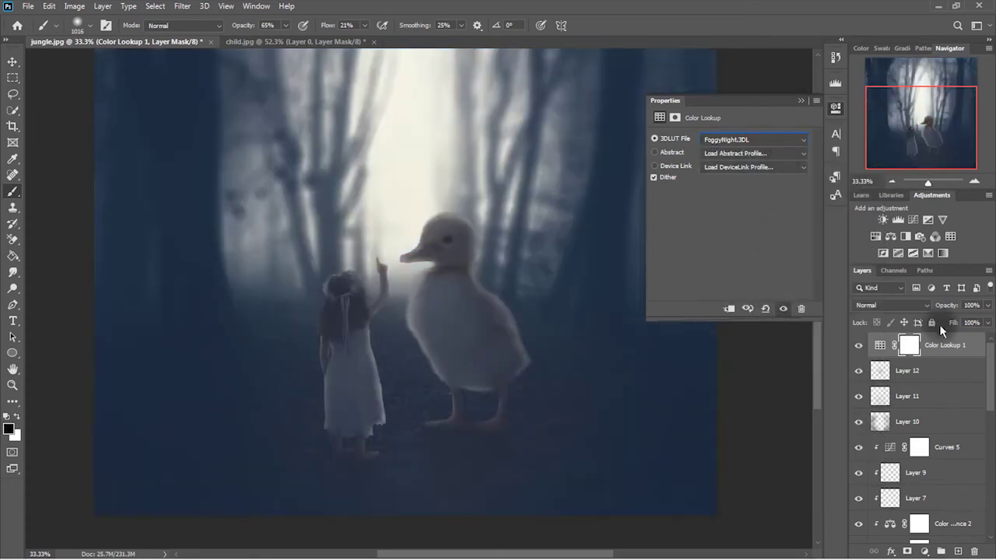
click(988, 307)
drag(957, 318, 950, 325)
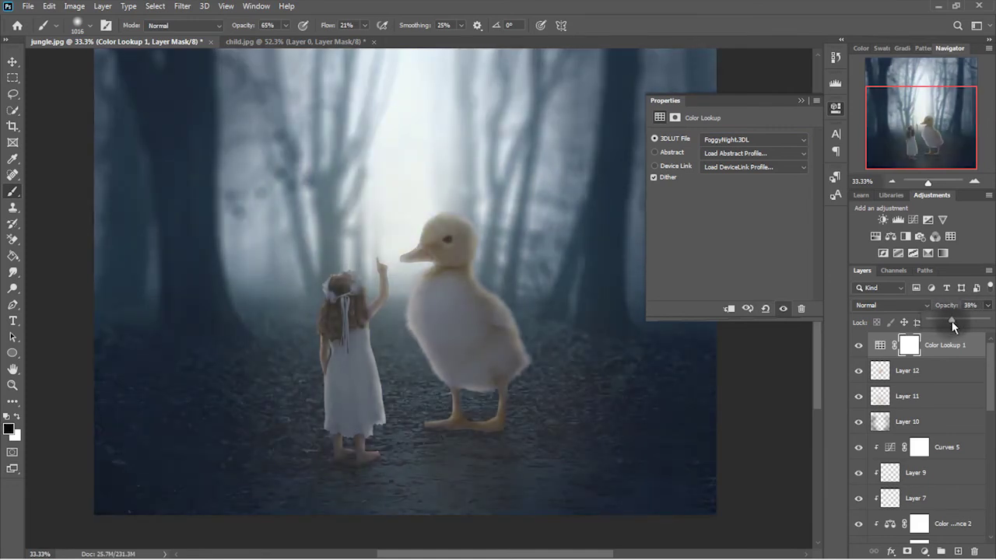
drag(950, 318, 947, 320)
Add a second Color Lookup layer with Crisp_Warm.look, weakened to 32% opacity.
click(925, 550)
click(949, 484)
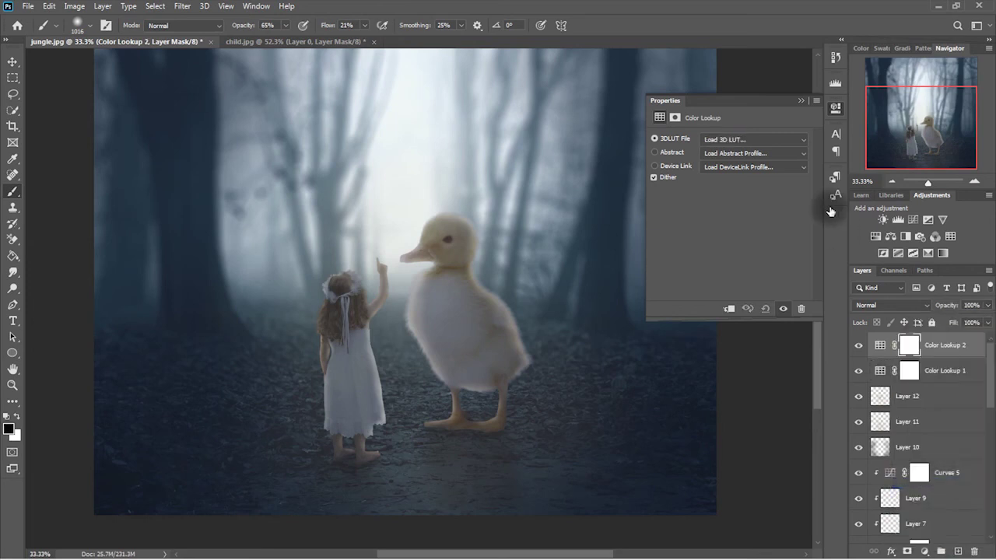
click(784, 137)
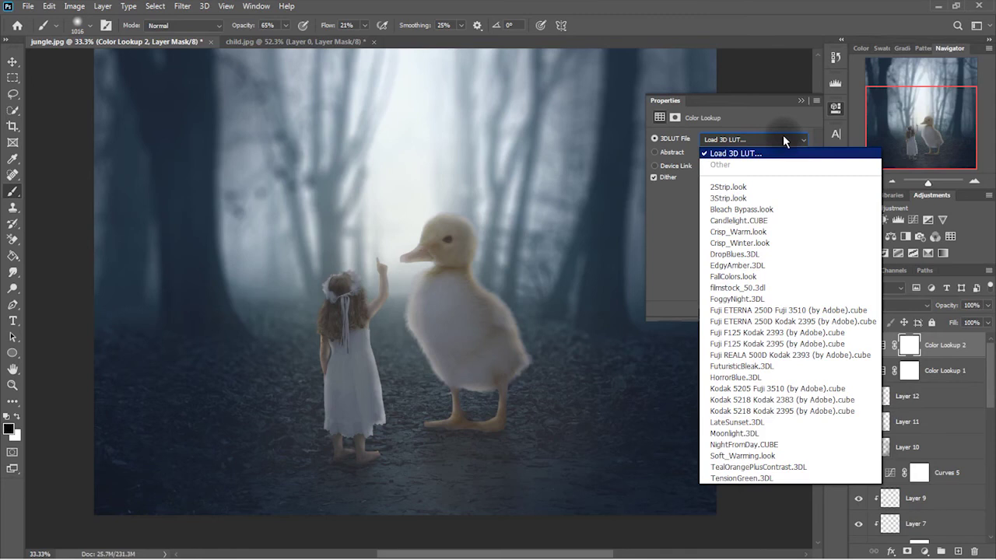
click(757, 228)
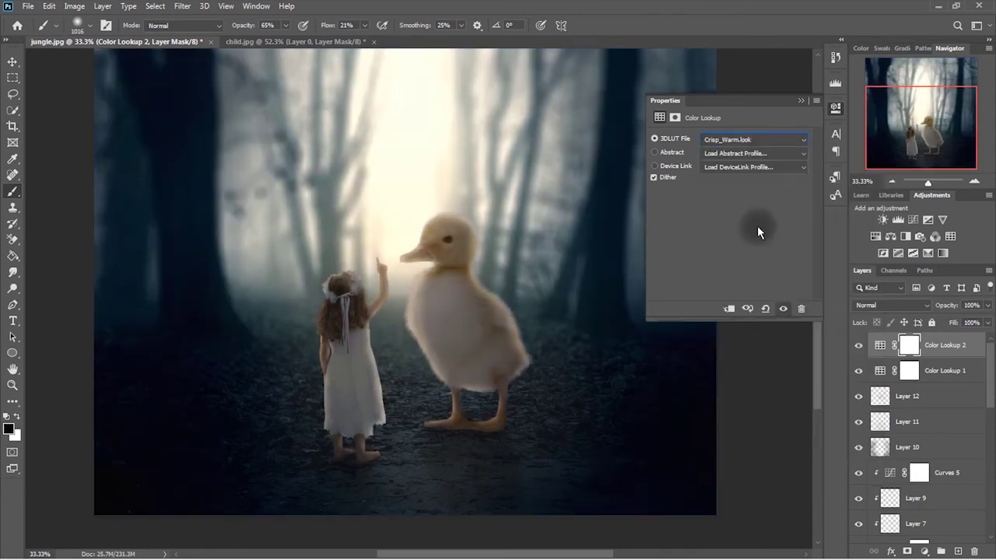
click(988, 305)
drag(986, 319, 947, 321)
Place Color Lookup 1 above Color Lookup 2 and stamp all visible layers into Layer 13.
drag(958, 371, 969, 384)
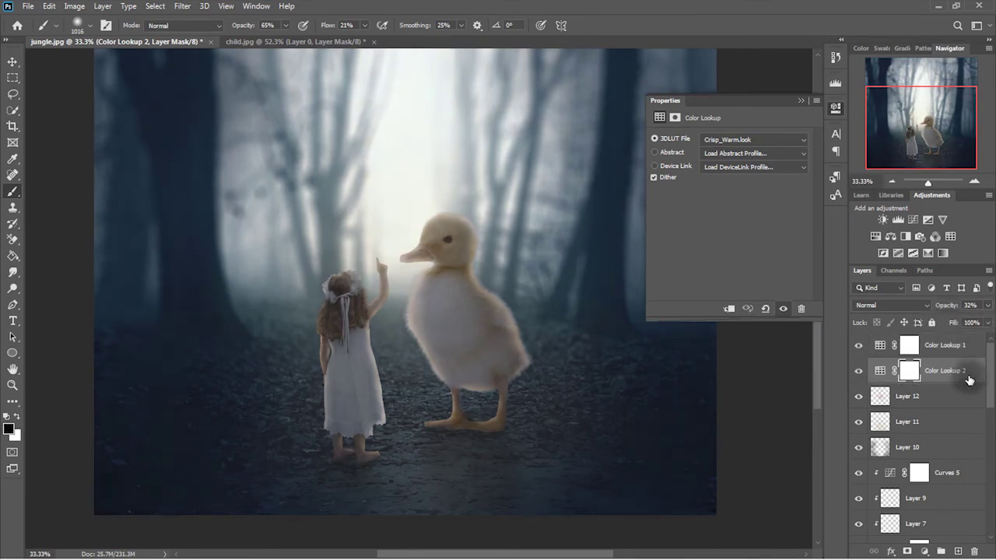
click(799, 101)
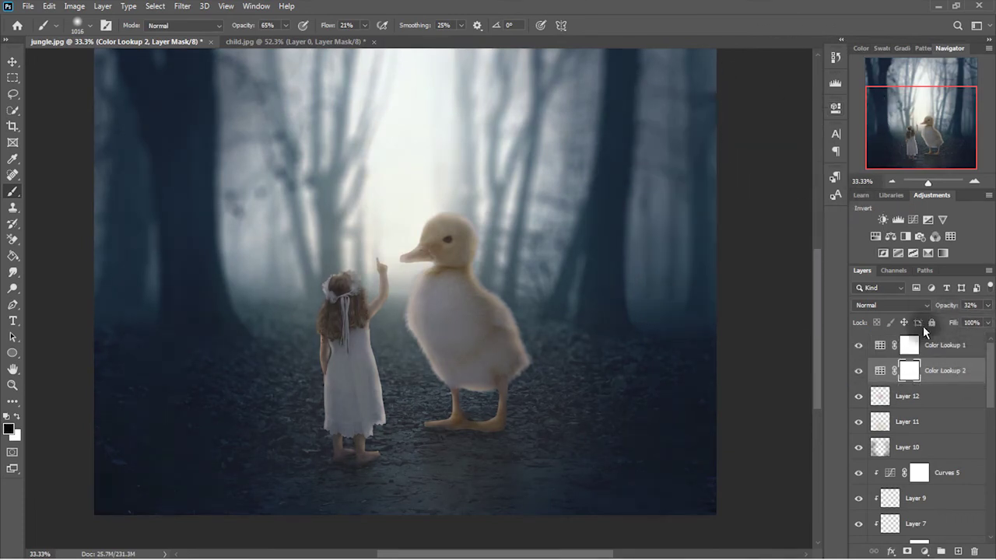
click(965, 348)
key(ctrl+alt+shift+e)
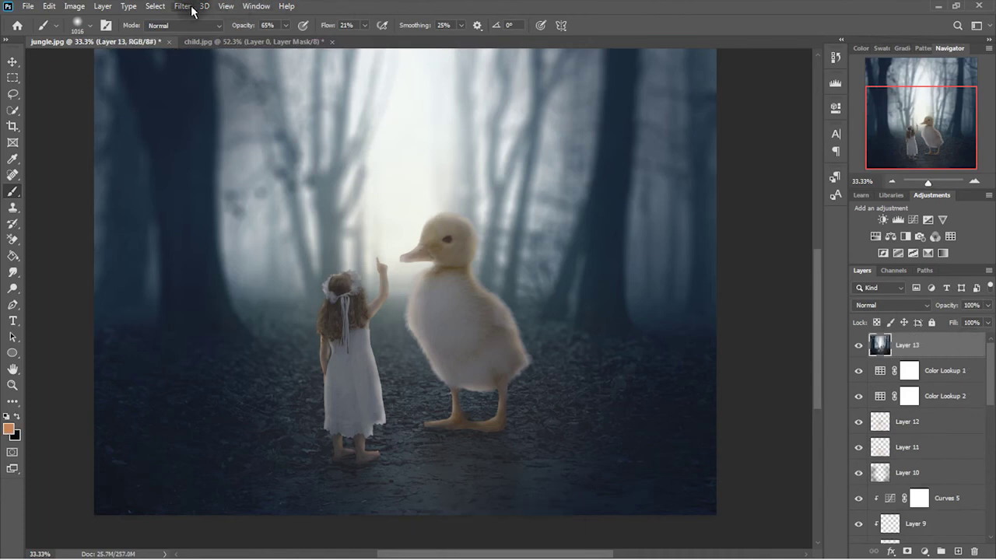
Run Camera Raw Filter on Layer 13 with Temperature -8 and a slight Texture boost.
click(183, 7)
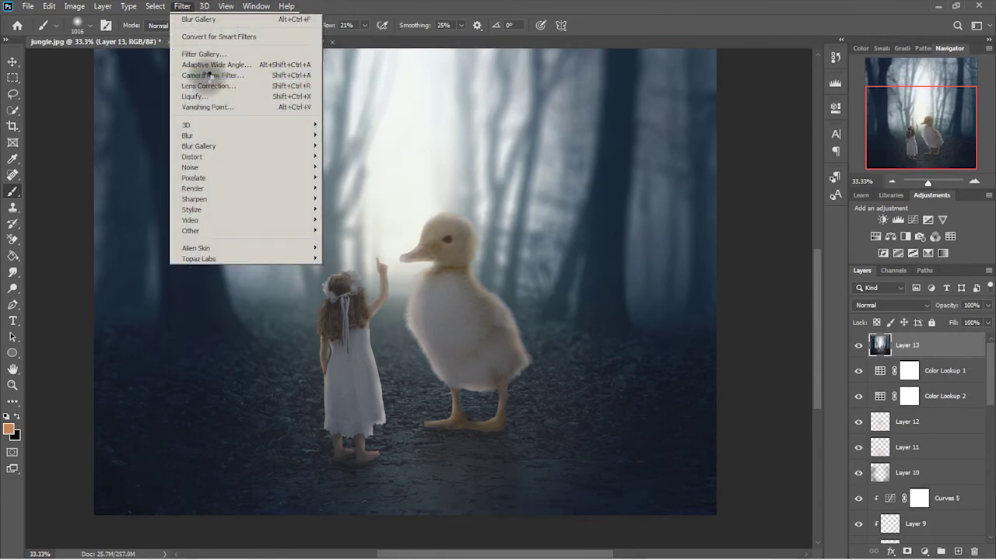
click(208, 75)
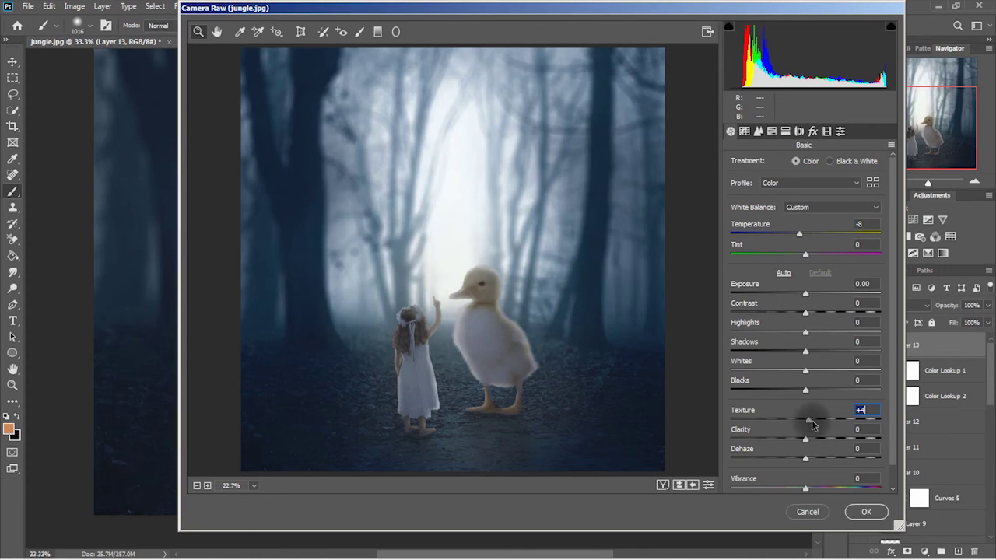
click(866, 511)
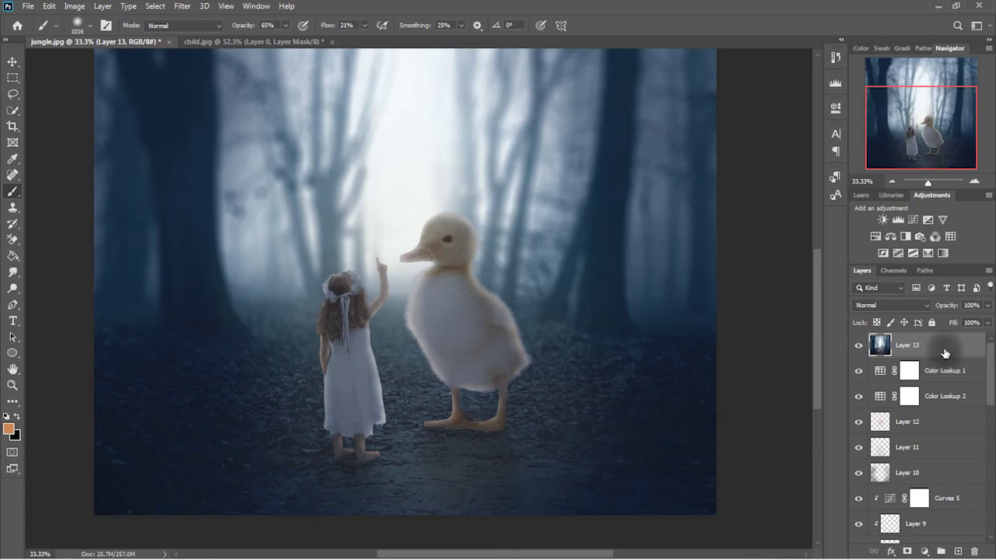
Duplicate Layer 13 and give the copy an 8.2-pixel Gaussian Blur.
key(ctrl+j)
click(181, 8)
mouse_move(243, 136)
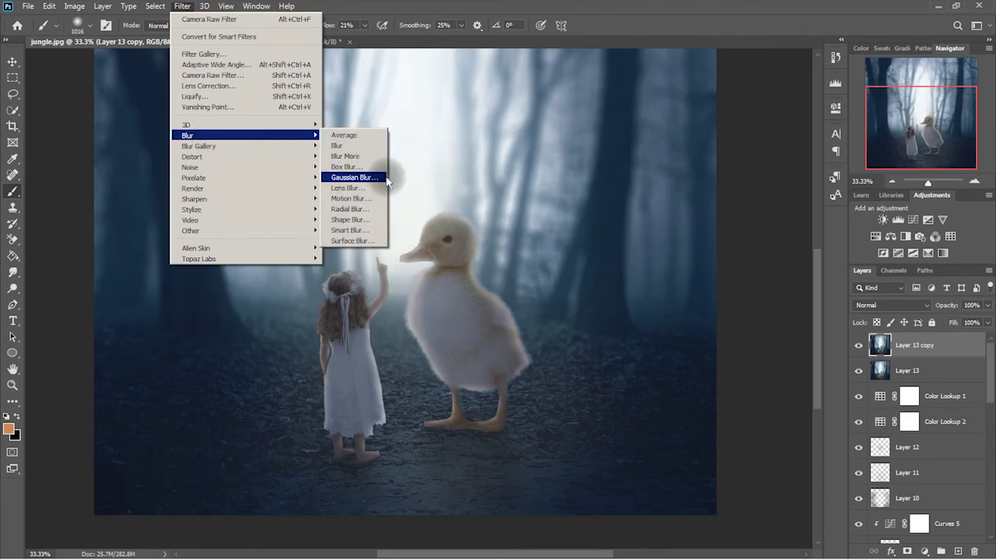
click(355, 178)
drag(689, 319, 713, 319)
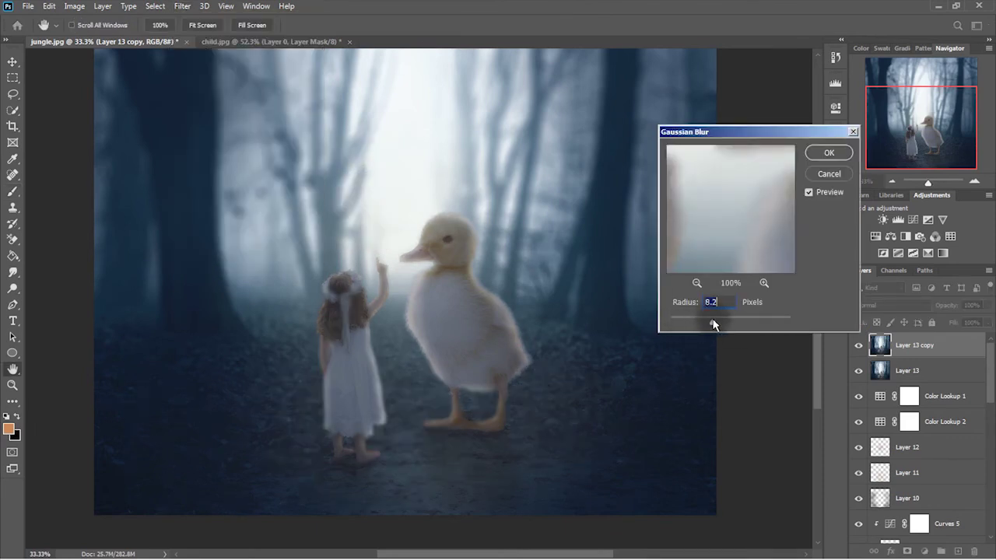
click(806, 152)
key(b)
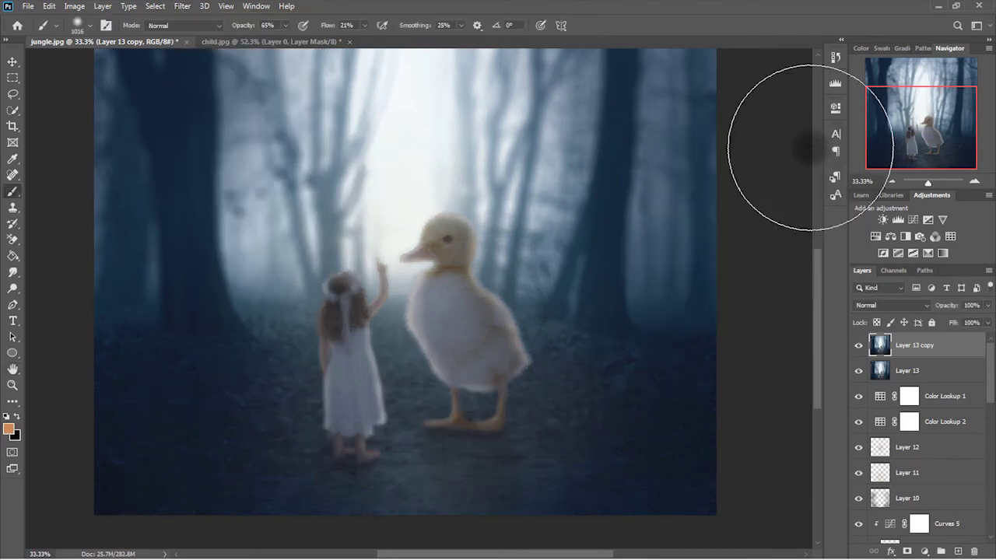
Blend the blurred copy as Lighten at 73% and stamp all visible layers into Layer 14.
click(885, 306)
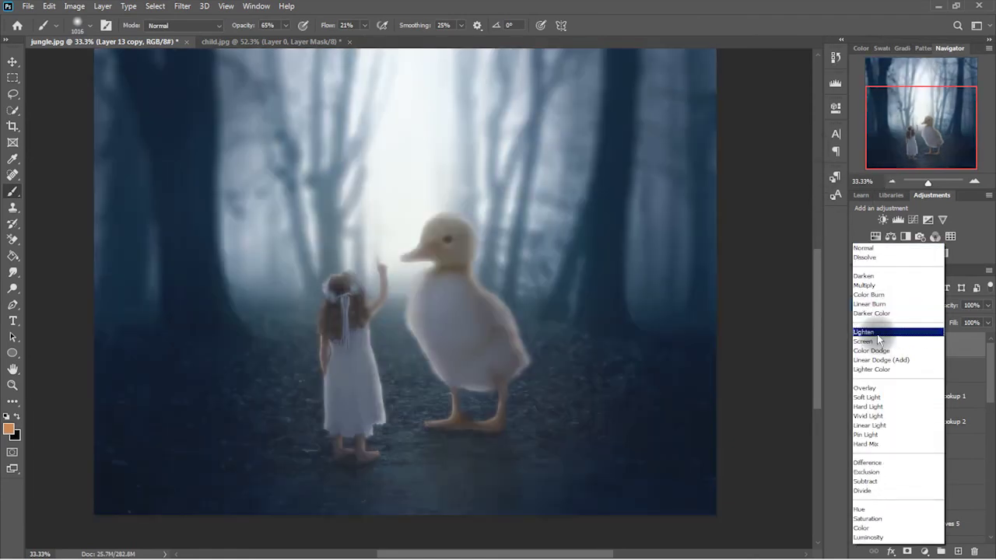
click(864, 333)
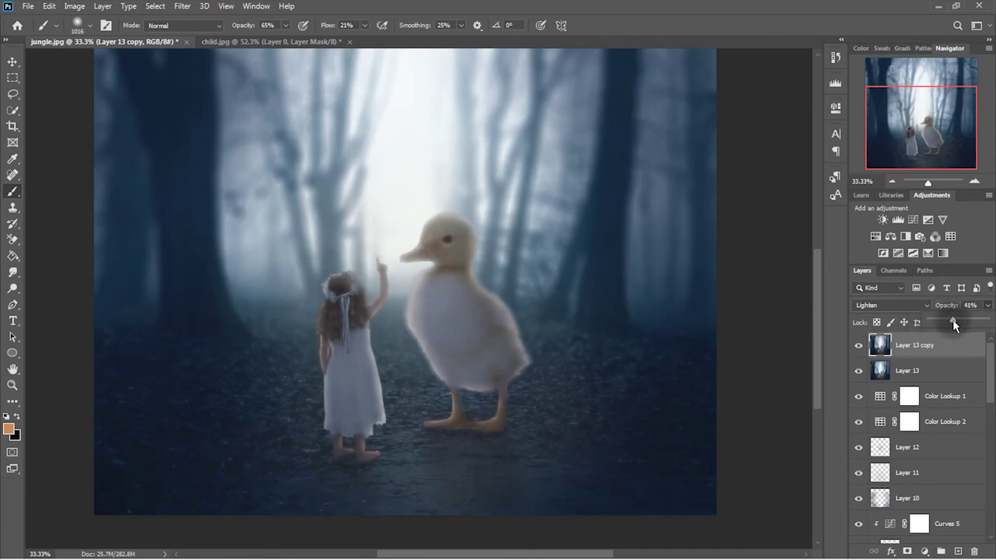
mouse_move(963, 329)
mouse_down()
mouse_move(987, 321)
mouse_move(990, 332)
mouse_up()
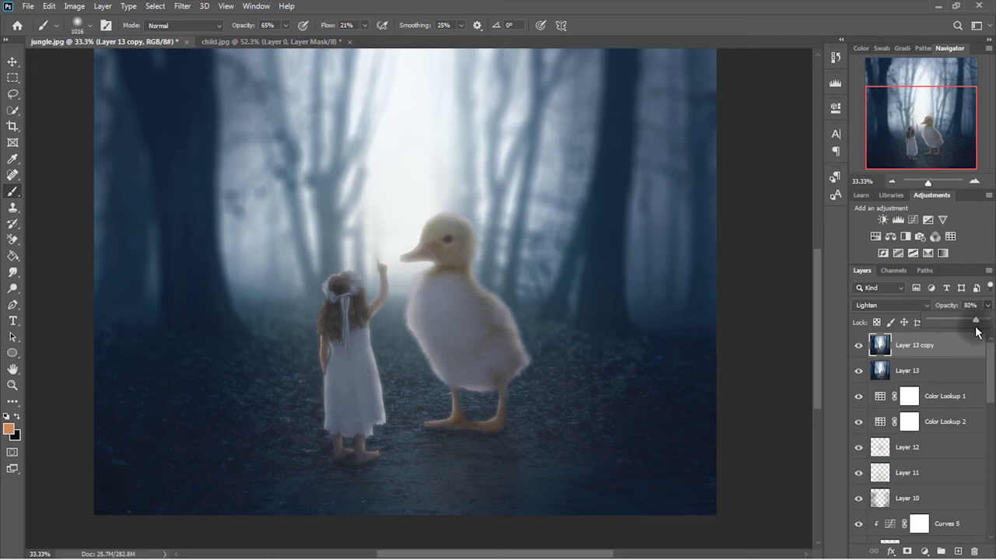
click(944, 354)
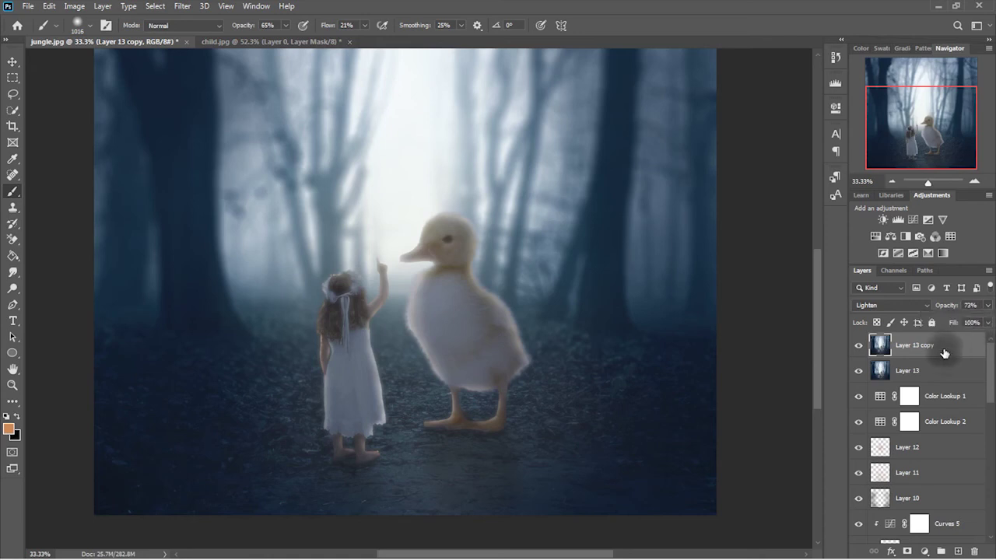
key(ctrl+alt+shift+e)
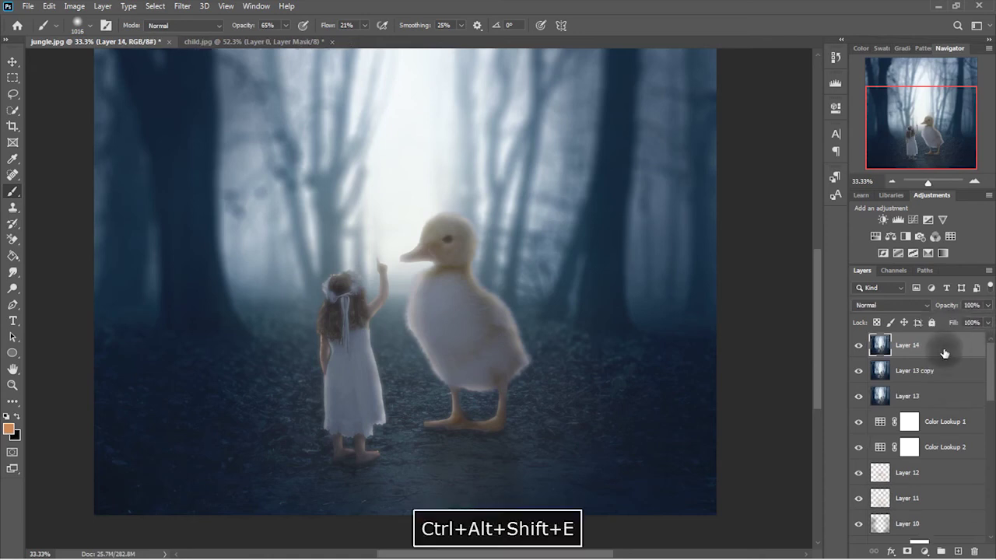
click(191, 8)
mouse_move(191, 231)
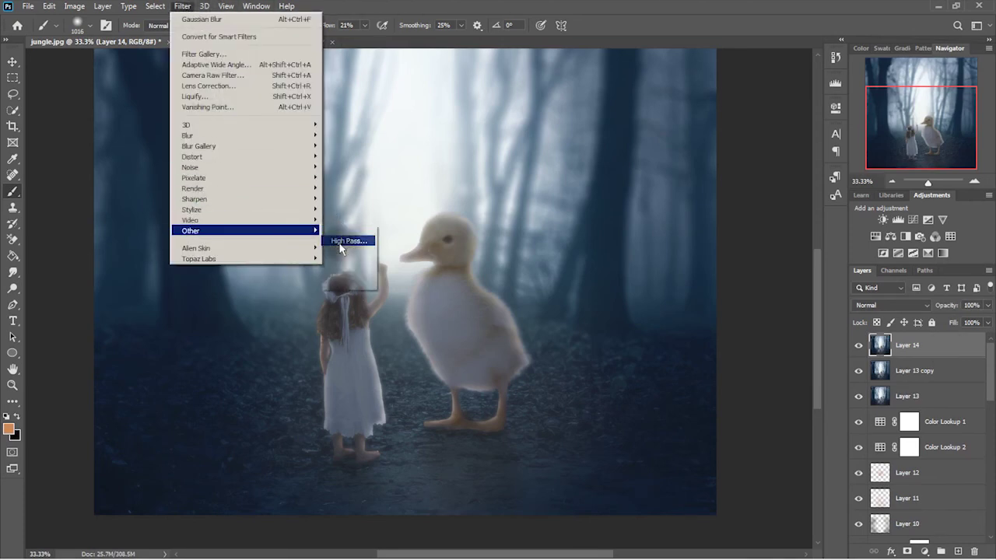
click(346, 240)
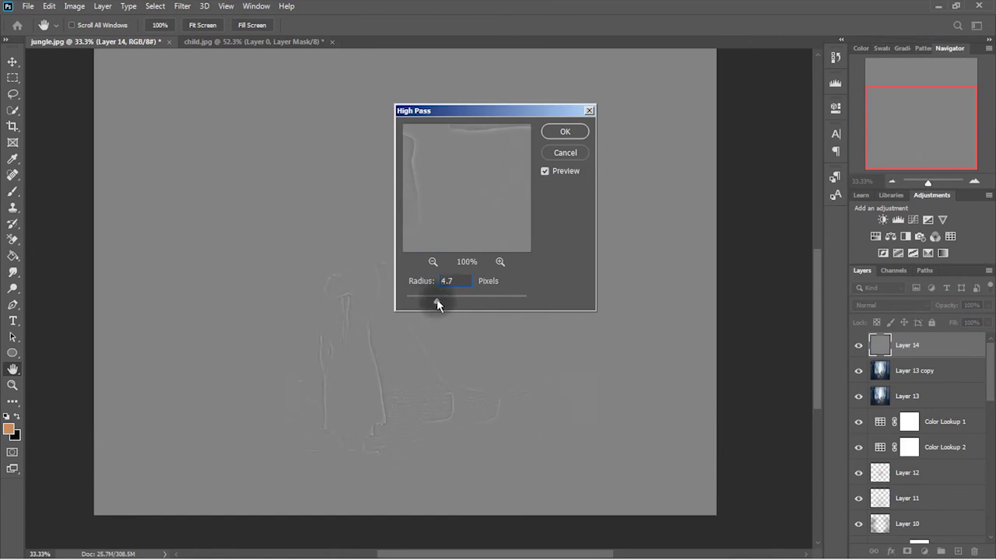
Apply a High Pass filter to Layer 14 at about 5.2 pixels radius.
drag(435, 303, 429, 303)
click(568, 131)
key(b)
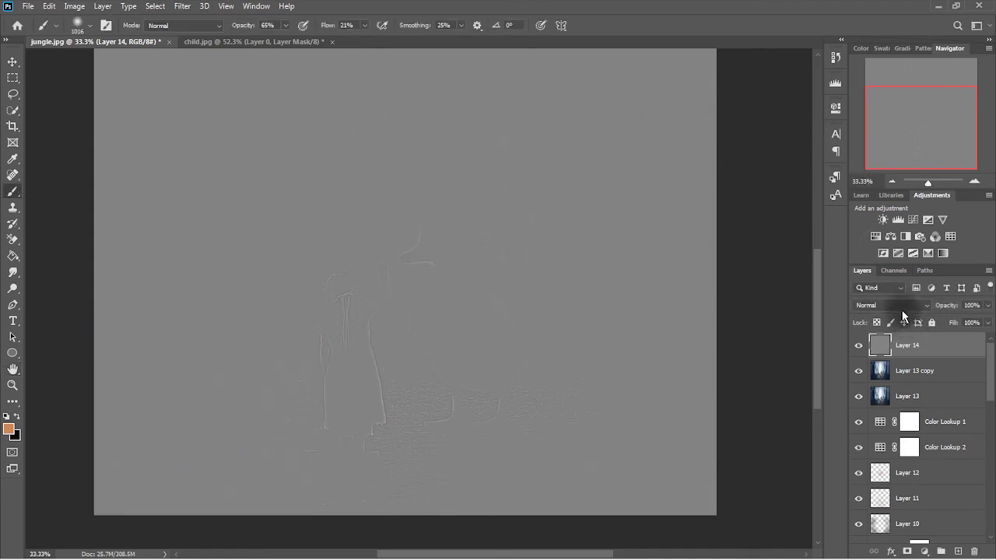
Set Layer 14's blend mode to Overlay and add a layer mask.
click(902, 306)
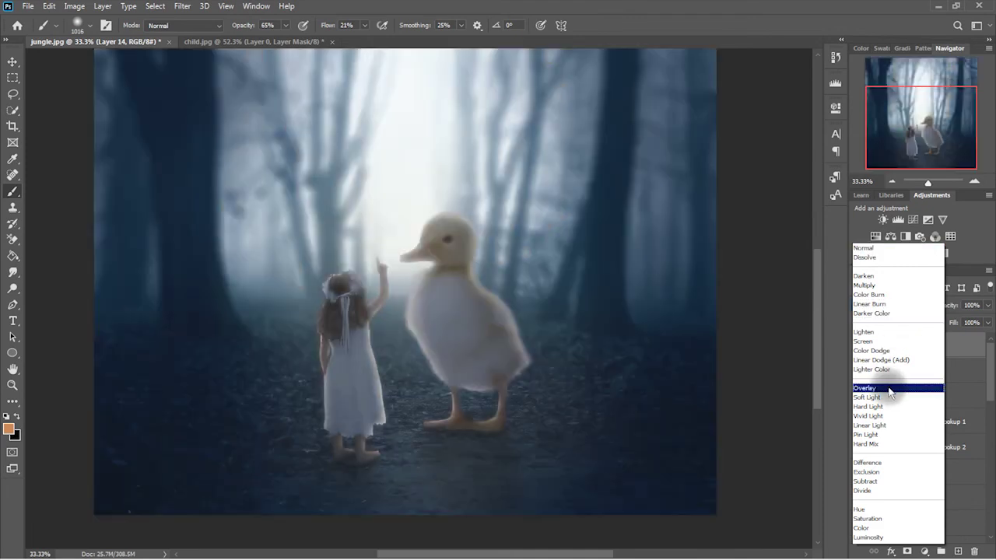
click(890, 389)
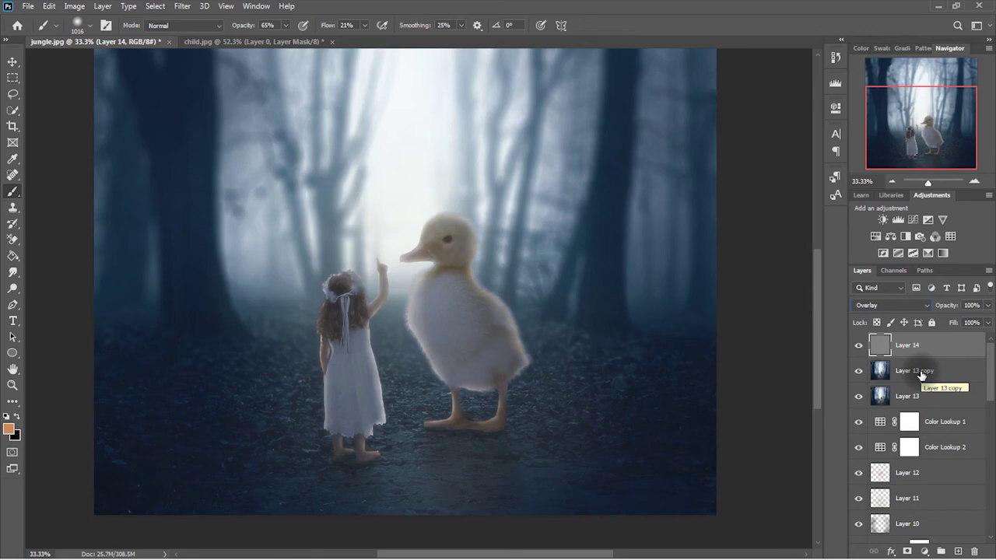
click(907, 552)
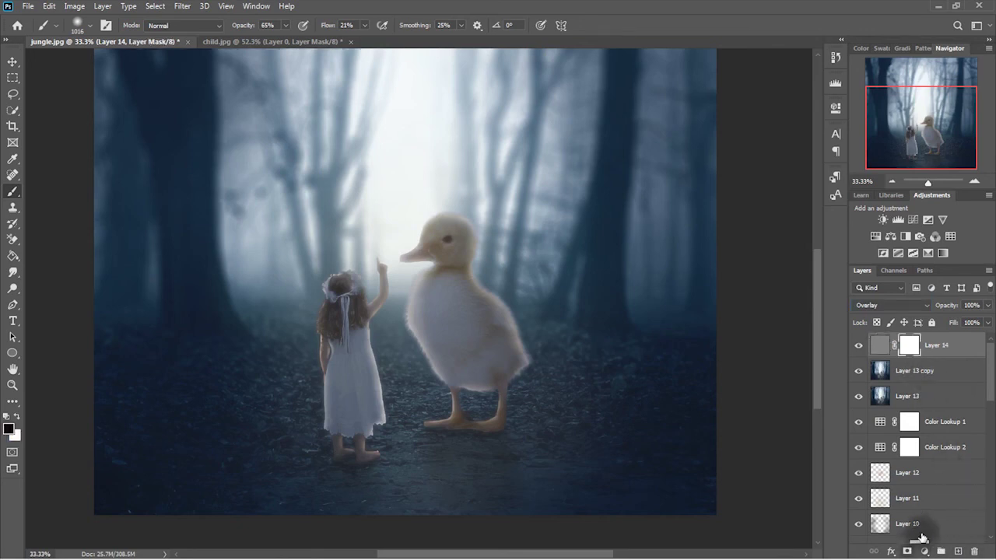
Set the brush to 100% opacity and 100% flow for Layer 14's mask, then fit the image on screen.
drag(238, 25, 265, 25)
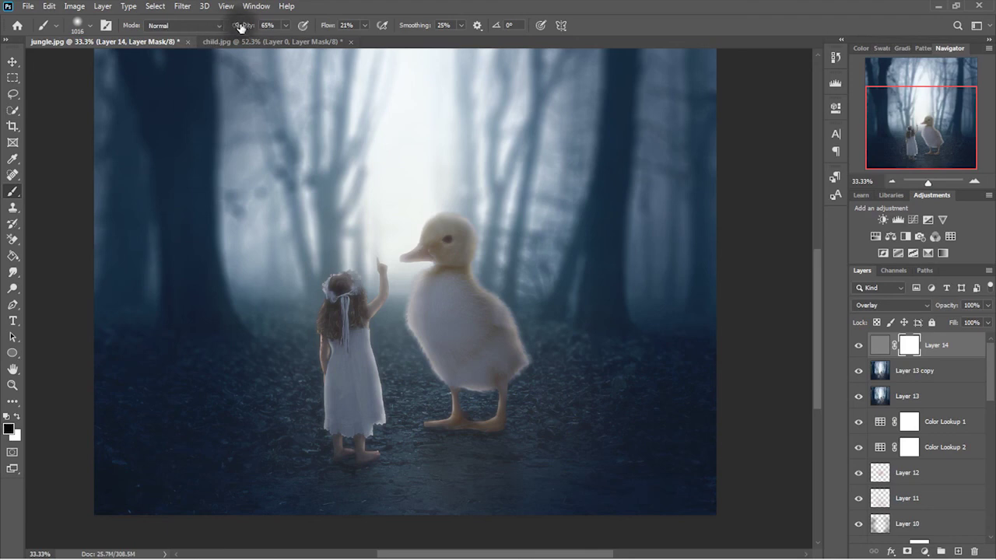
drag(327, 28, 405, 28)
scroll(556, 129, down, 2)
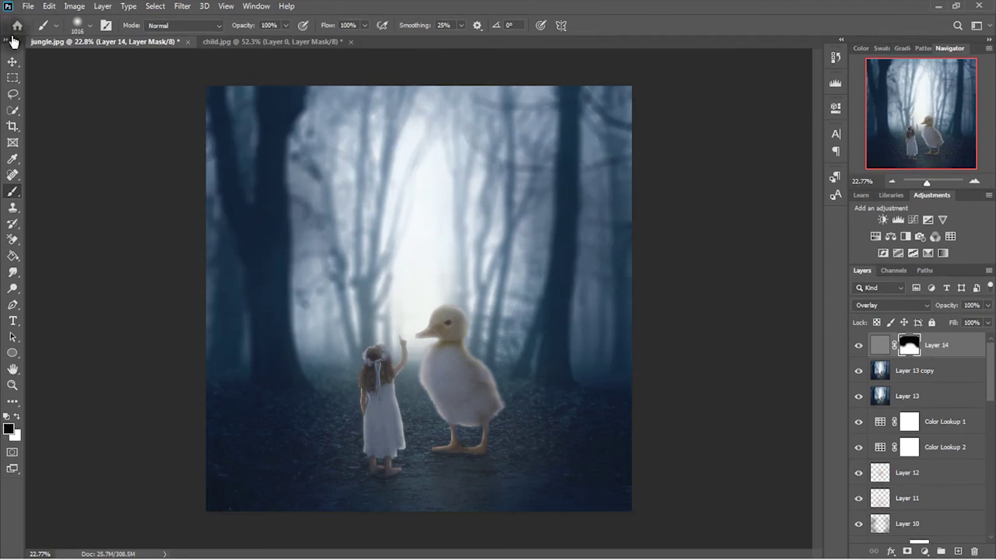
click(12, 62)
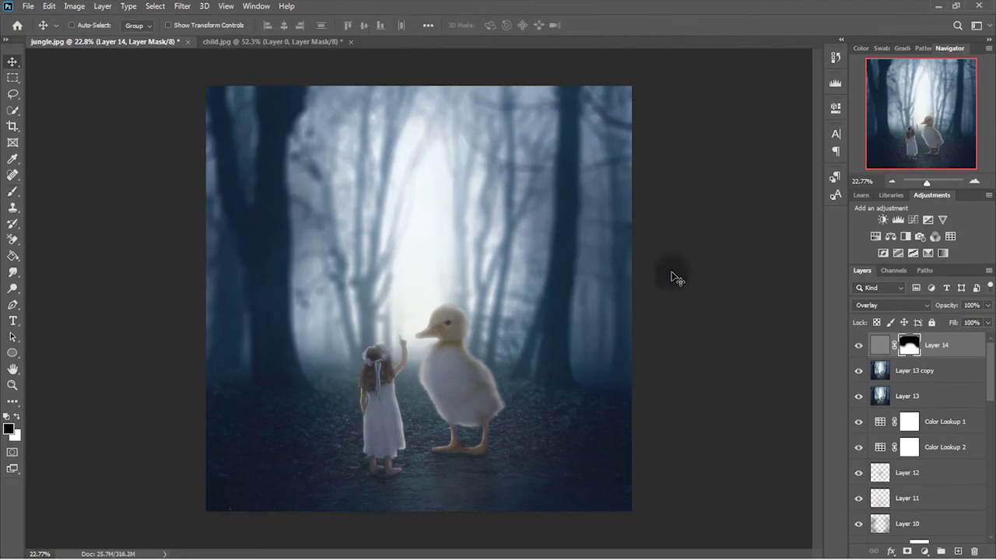
key(ctrl+0)
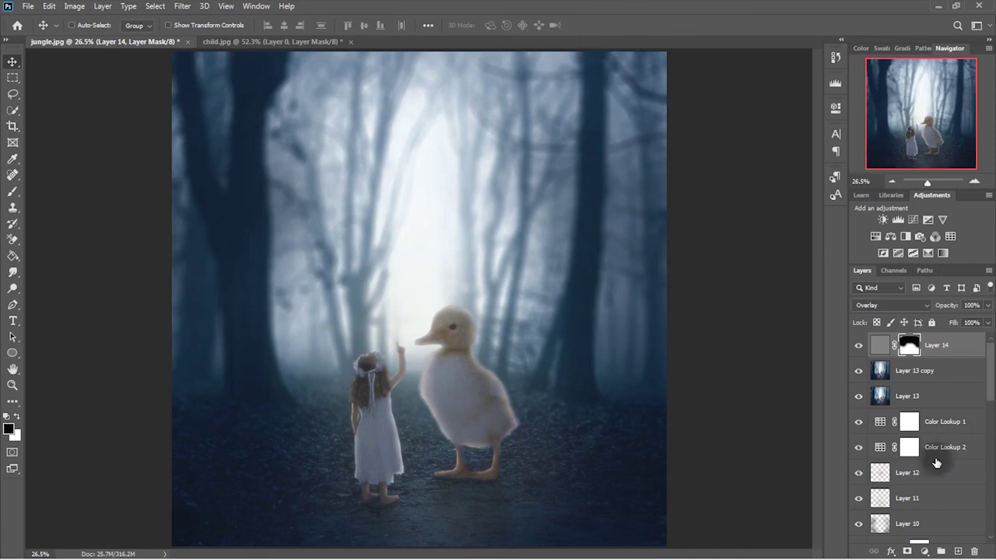
click(924, 551)
Add a Levels adjustment with input levels of 2, 0.93 and 227.
click(957, 379)
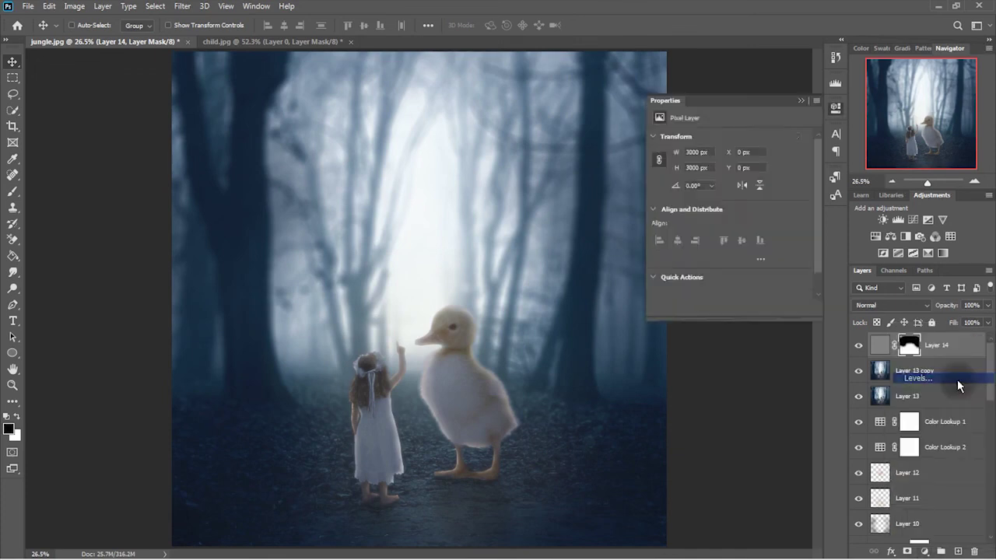
drag(736, 225, 738, 225)
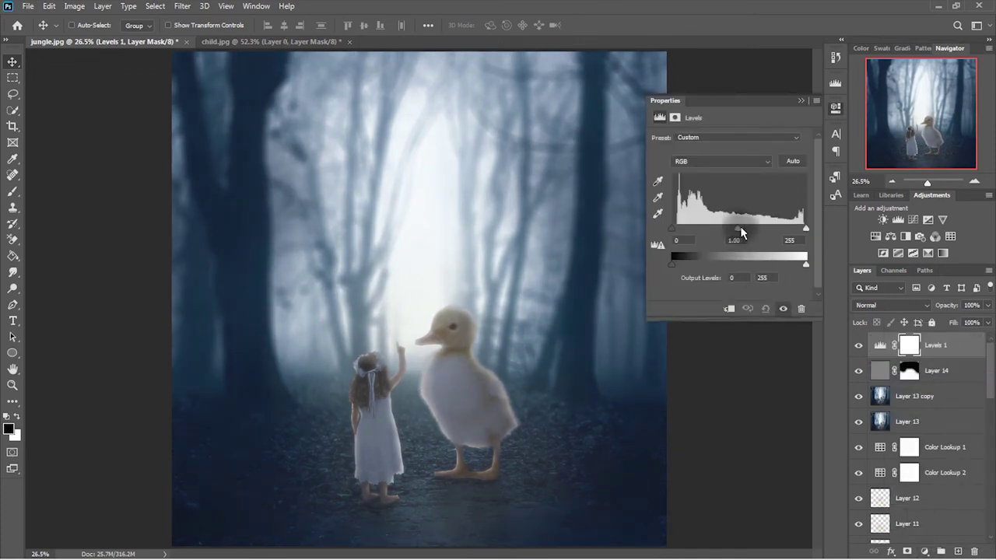
drag(804, 229, 795, 232)
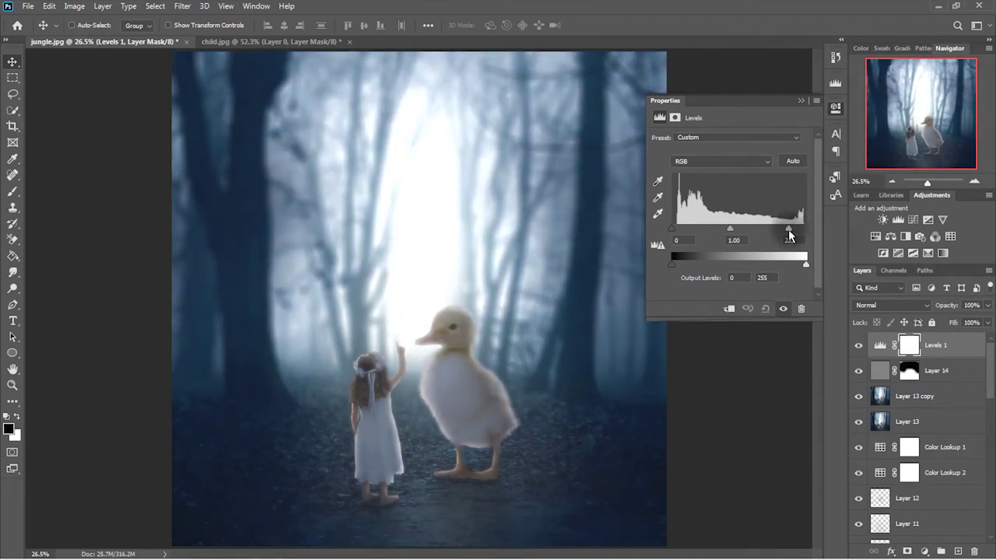
click(672, 227)
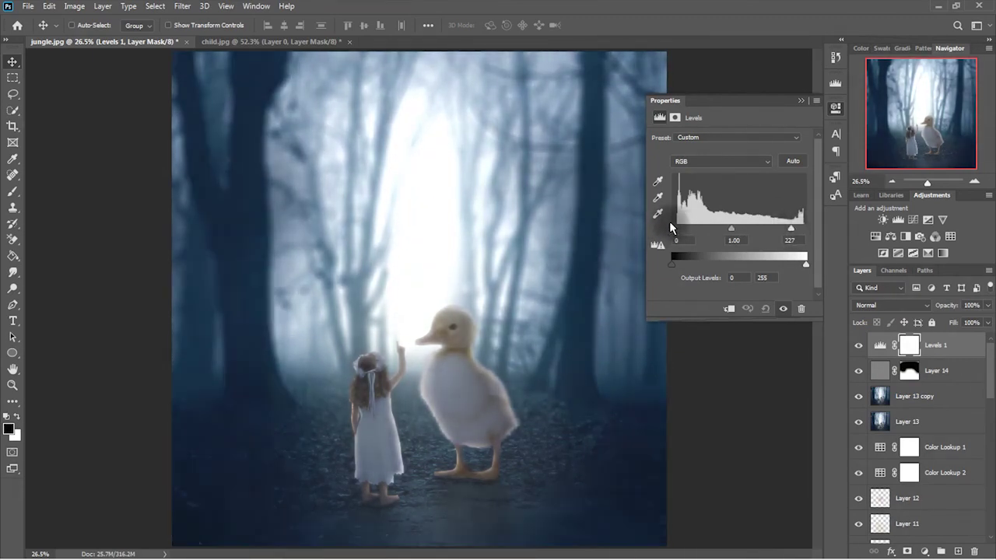
drag(677, 231, 737, 230)
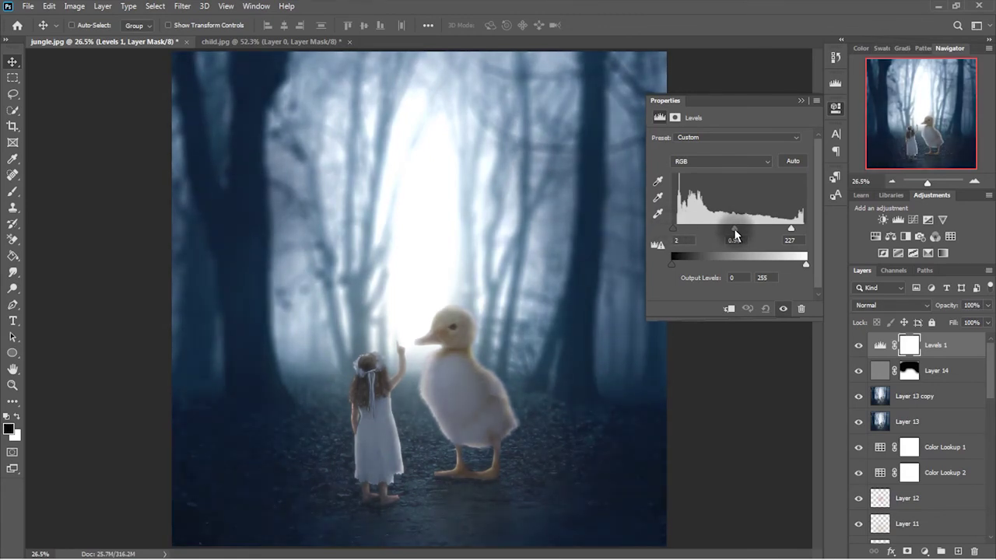
click(925, 551)
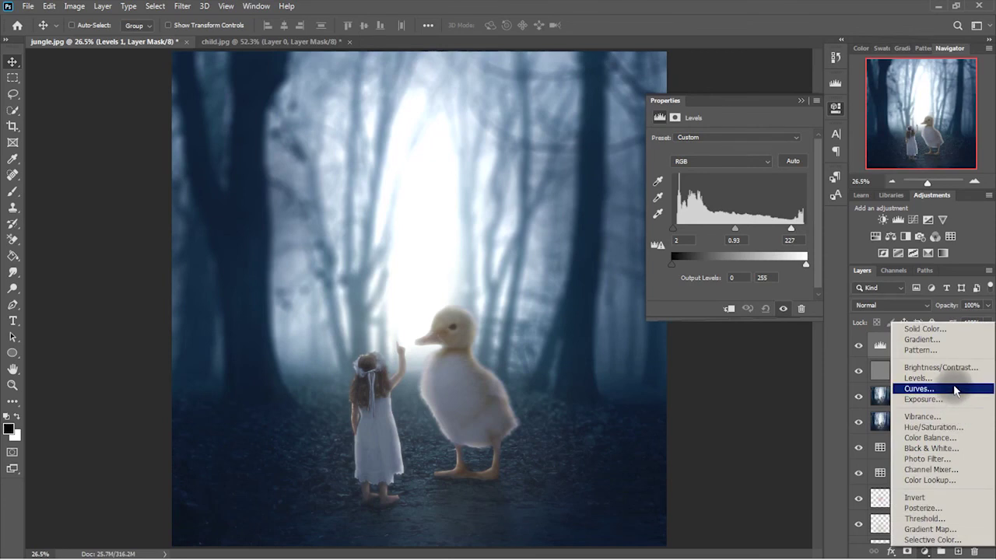
Add a Curves adjustment with the white point slightly lowered and the black point lifted.
click(956, 390)
drag(803, 170, 815, 176)
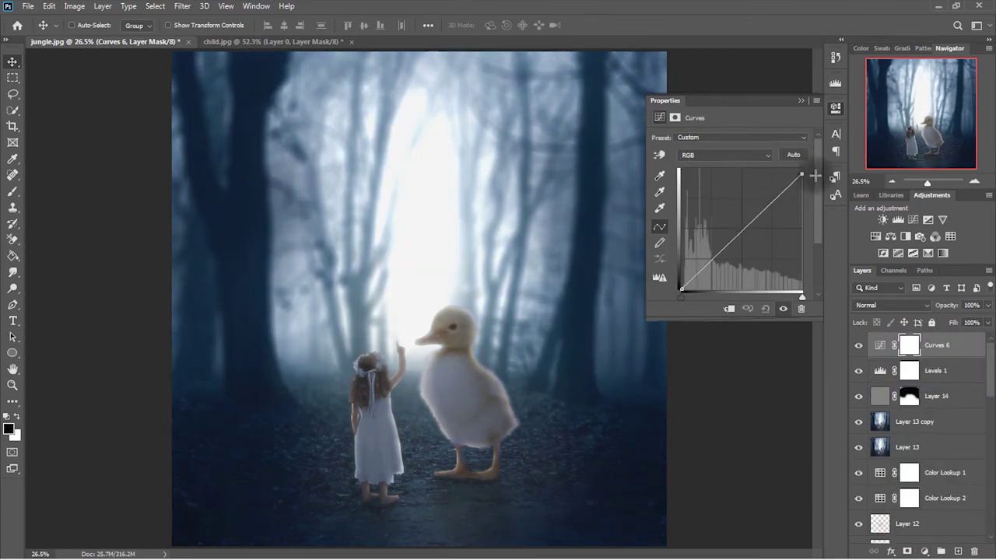
drag(681, 290, 678, 284)
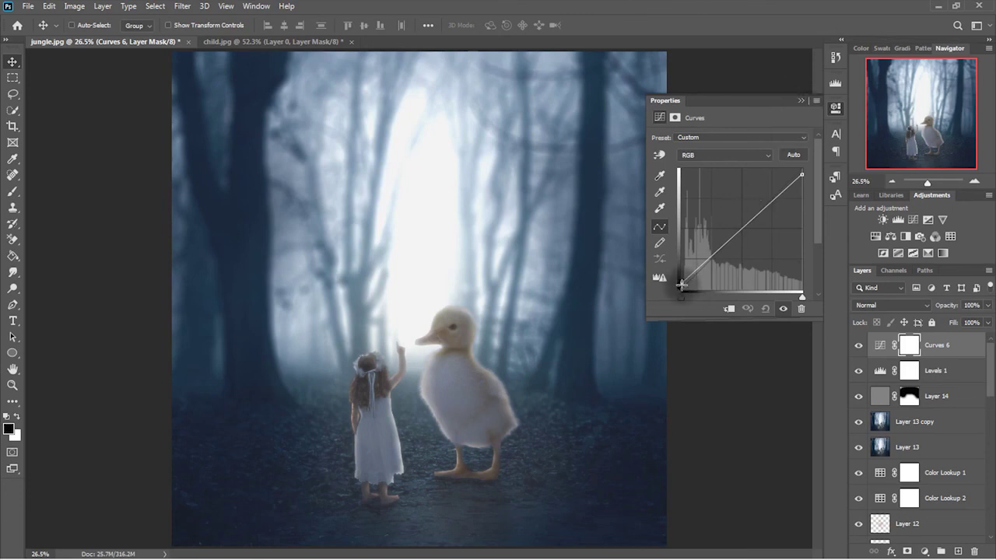
click(801, 101)
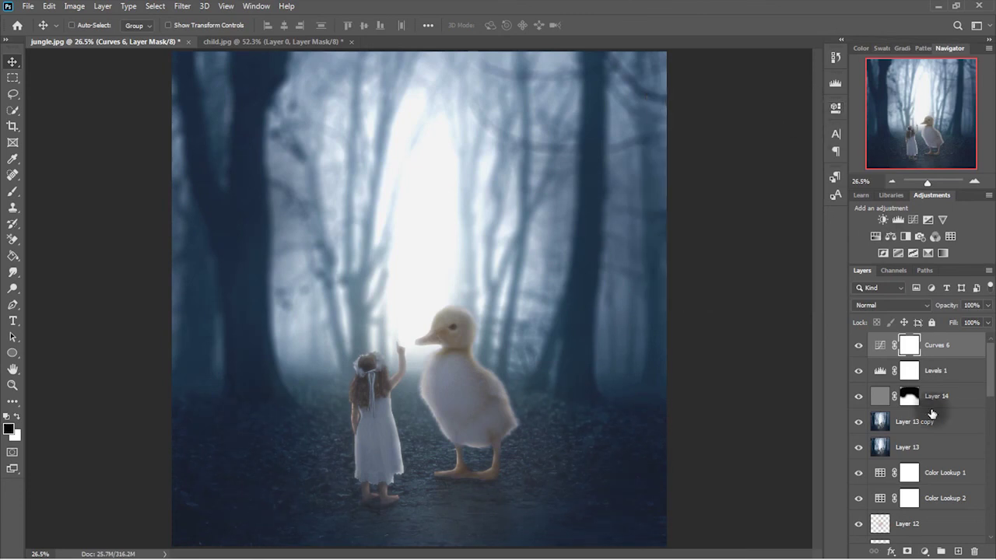
On a new layer, paint soft low-opacity black along the right, lower-left and bottom edges.
click(959, 550)
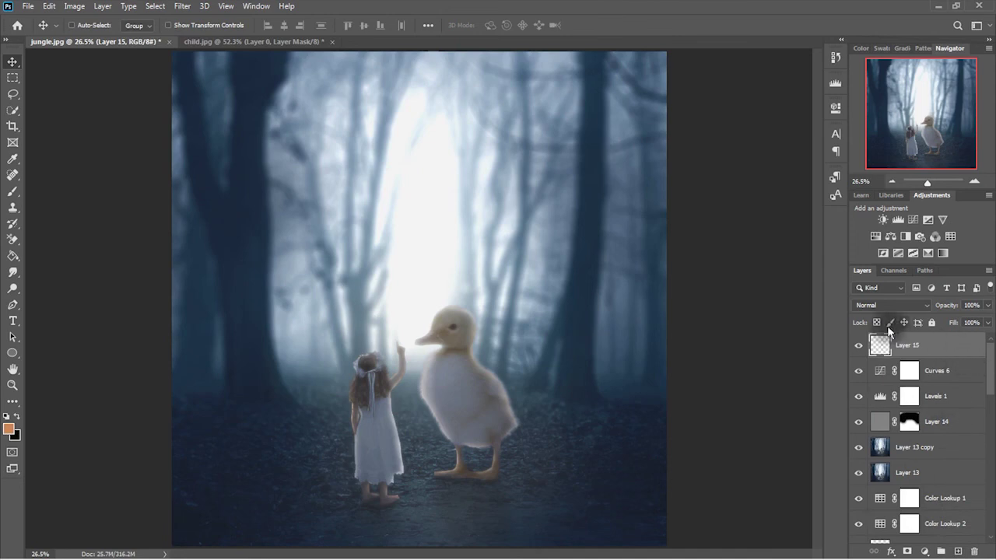
click(15, 196)
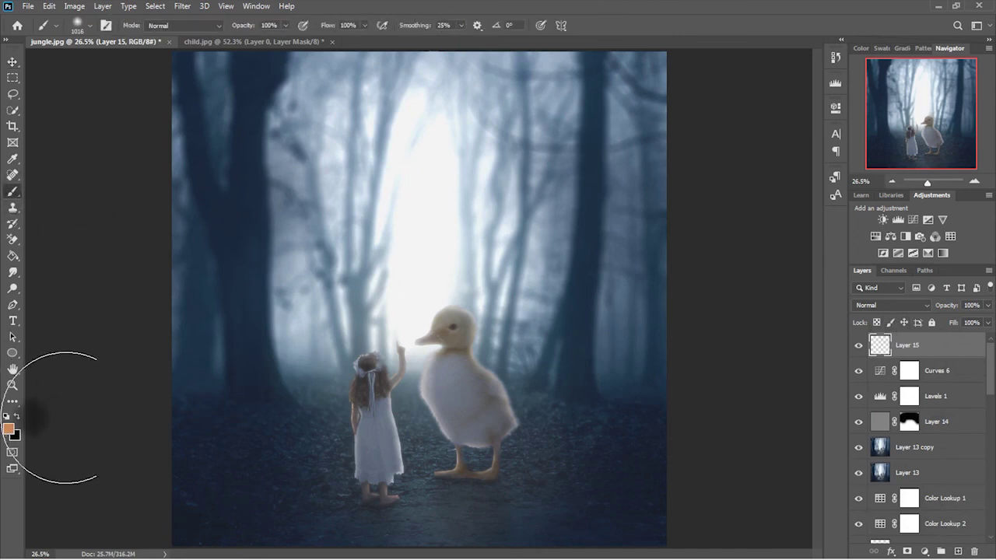
click(6, 417)
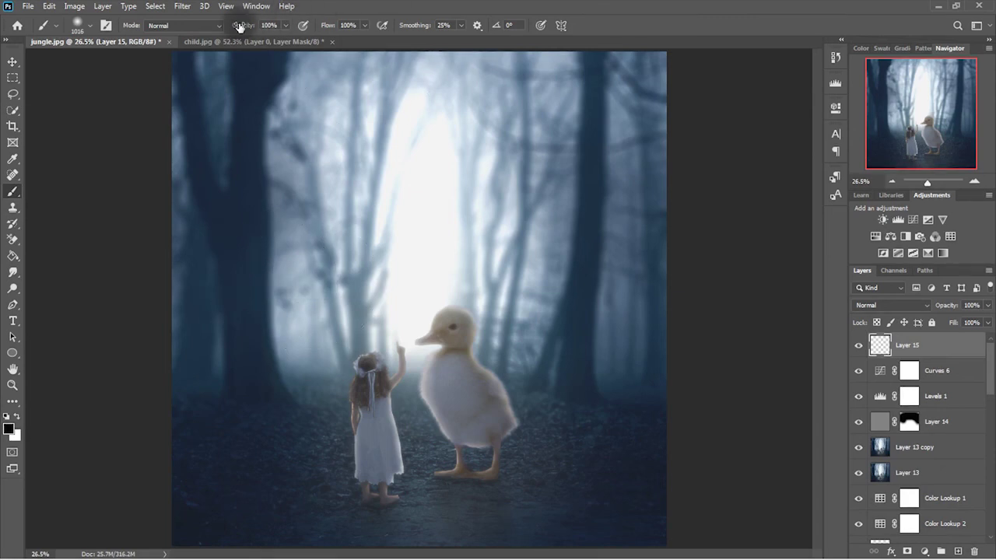
drag(240, 28, 187, 35)
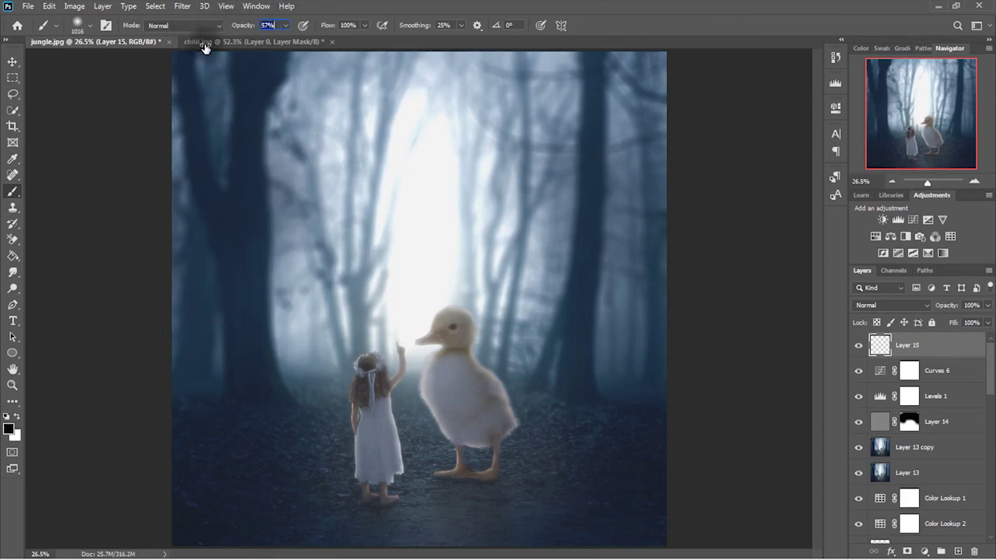
drag(423, 160, 471, 195)
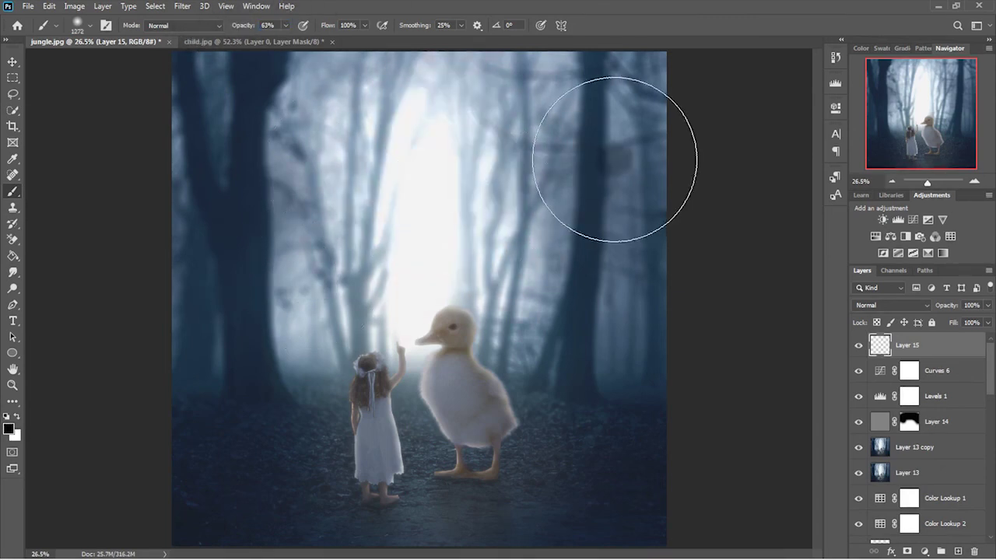
mouse_move(535, 105)
mouse_down()
mouse_move(662, 200)
mouse_move(640, 396)
mouse_move(582, 525)
mouse_move(533, 549)
mouse_up()
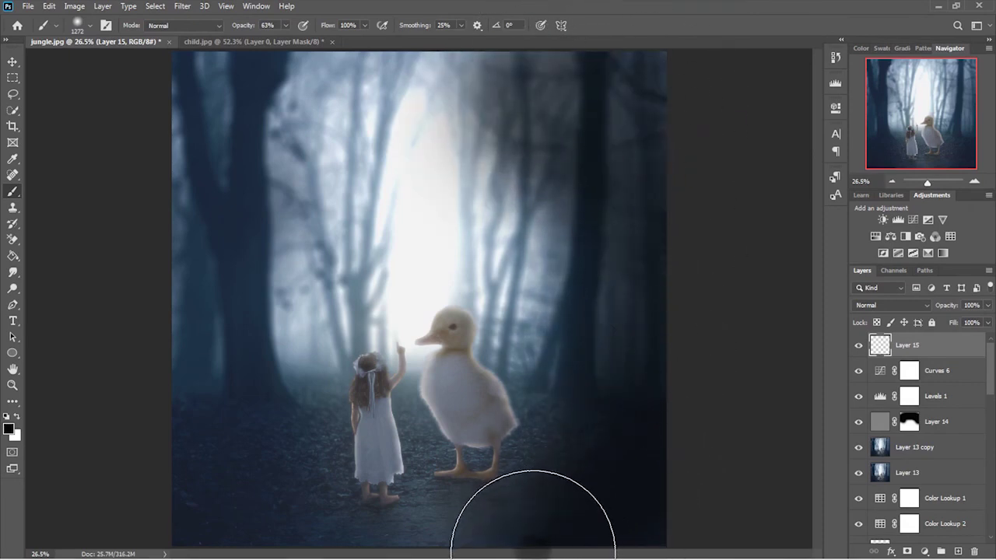
mouse_move(397, 556)
mouse_down()
mouse_move(278, 533)
mouse_move(166, 478)
mouse_move(175, 369)
mouse_move(192, 351)
mouse_move(218, 174)
mouse_move(244, 89)
mouse_move(214, 74)
mouse_up()
drag(427, 288, 474, 288)
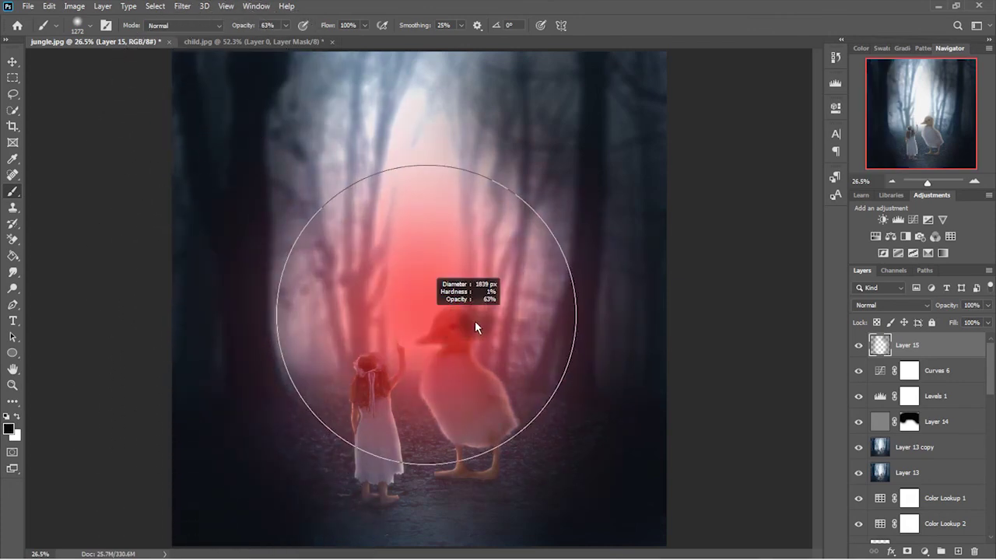
mouse_move(559, 498)
mouse_down()
mouse_move(488, 534)
mouse_move(315, 533)
mouse_move(333, 498)
mouse_up()
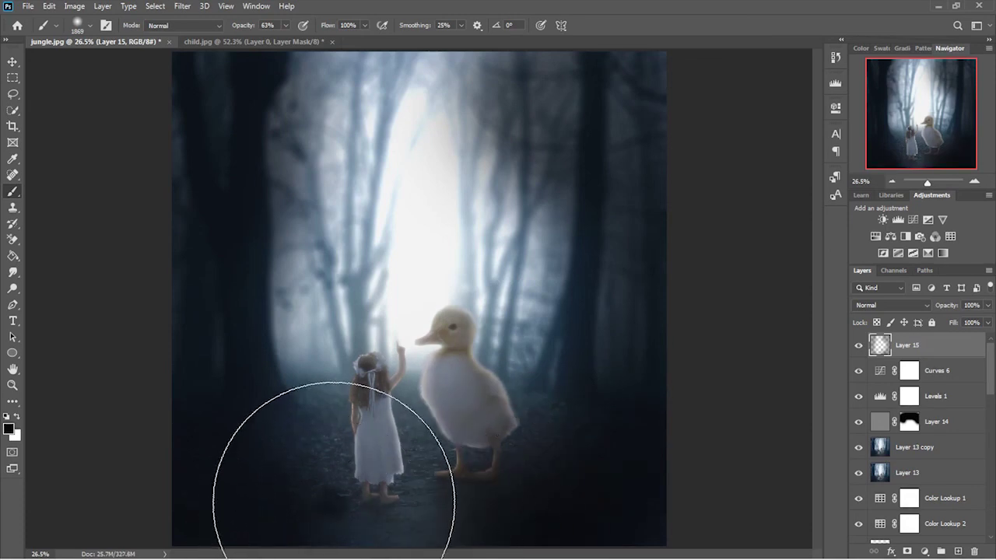
Set the vignette layer to Overlay at 25% opacity and compare it on and off.
scroll(384, 448, down, 1)
scroll(384, 448, down, 2)
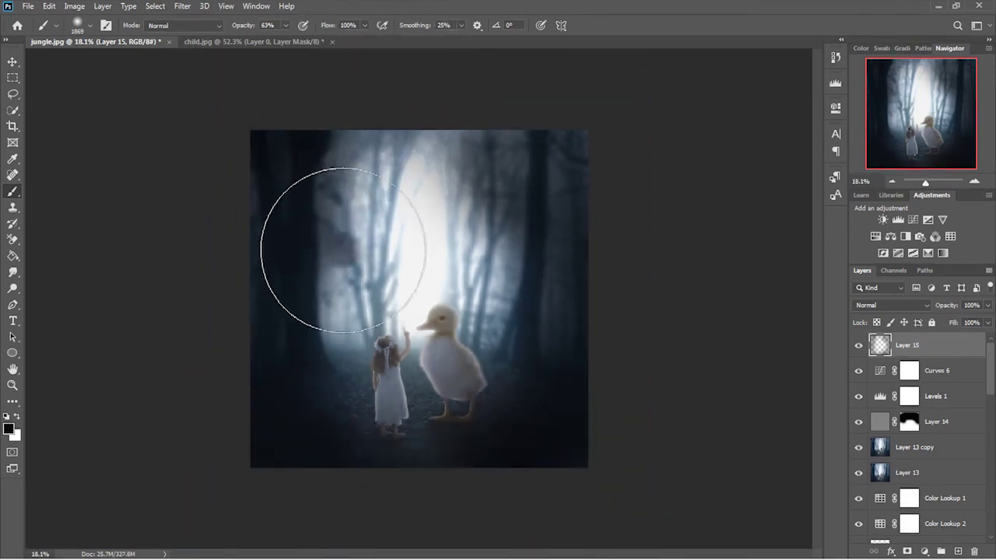
scroll(599, 389, up, 2)
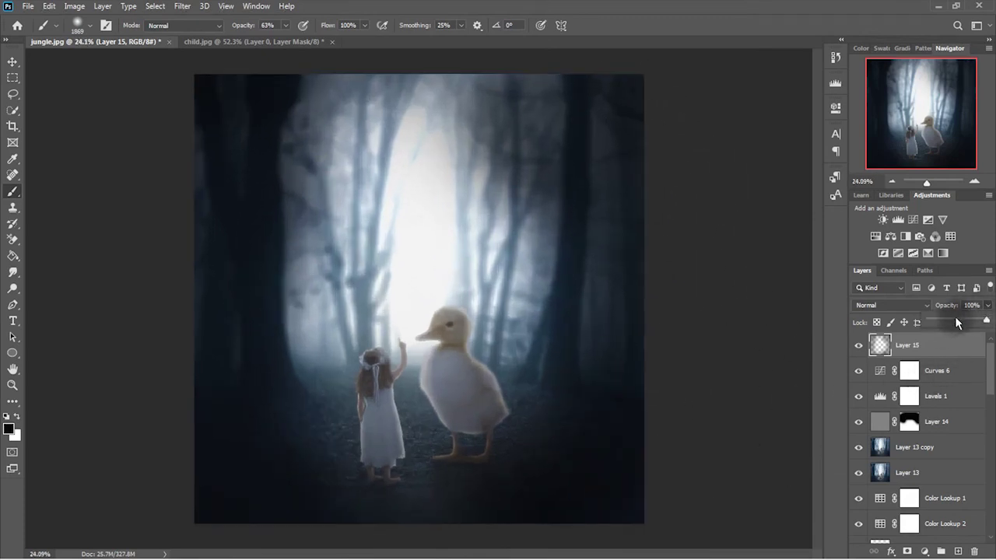
drag(955, 323, 944, 322)
click(895, 309)
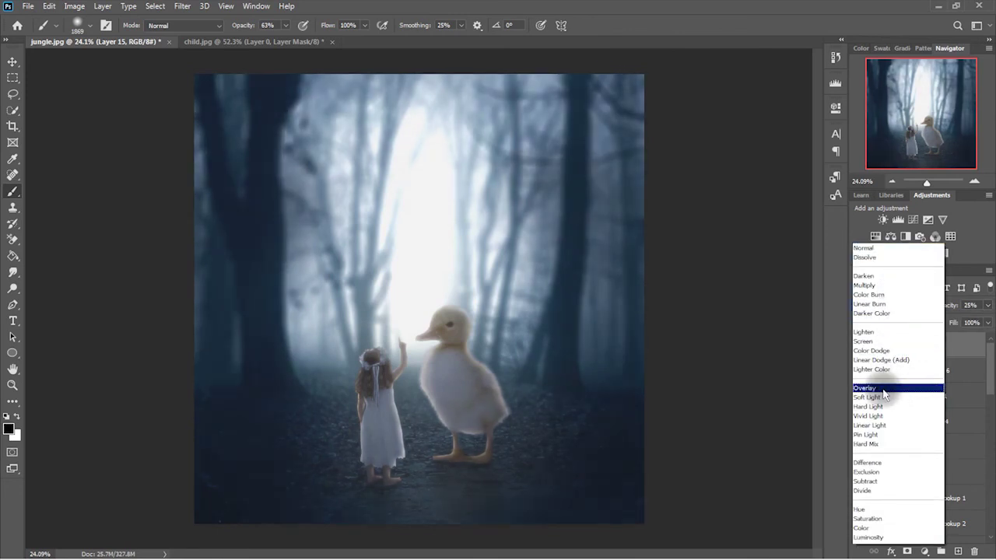
click(884, 391)
click(860, 348)
click(859, 348)
click(859, 348)
click(859, 347)
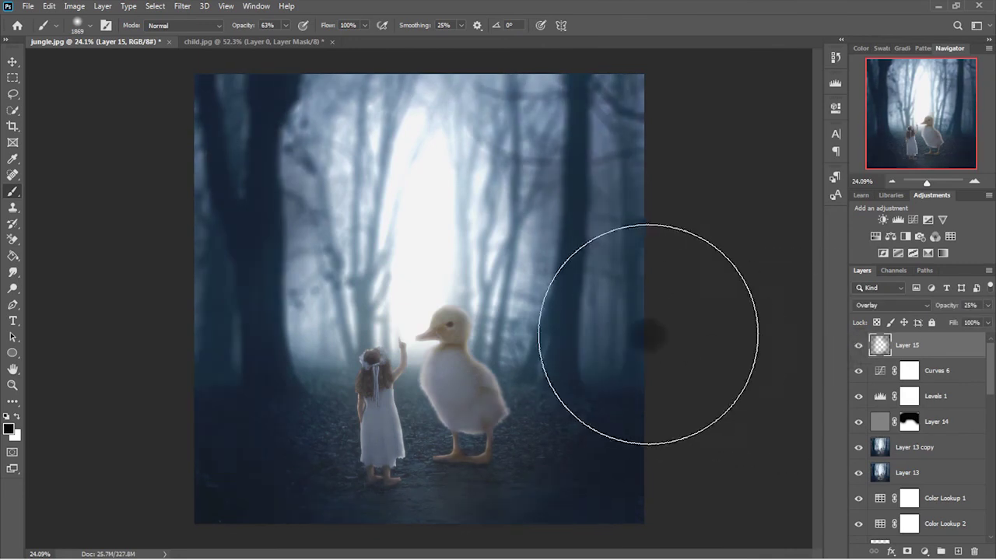
click(13, 61)
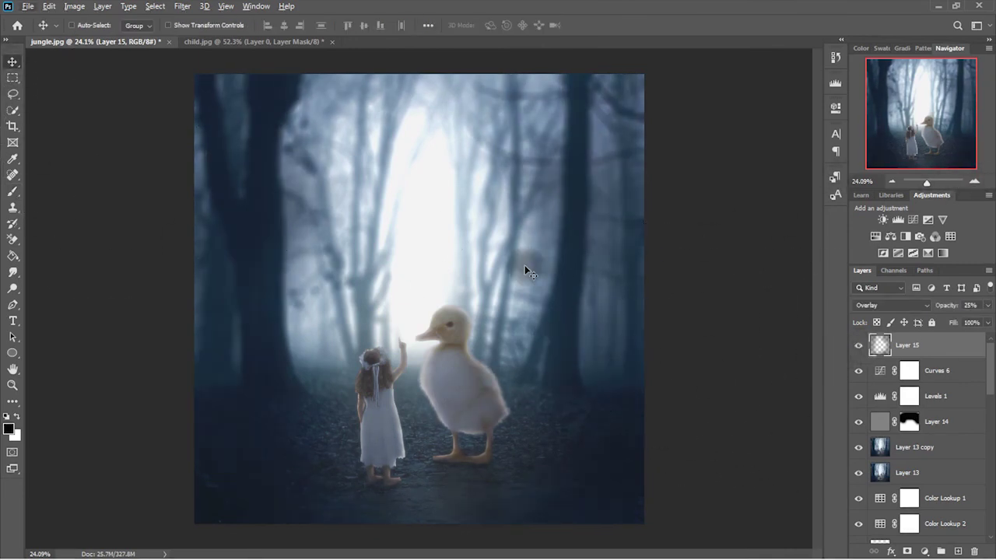
key(ctrl+0)
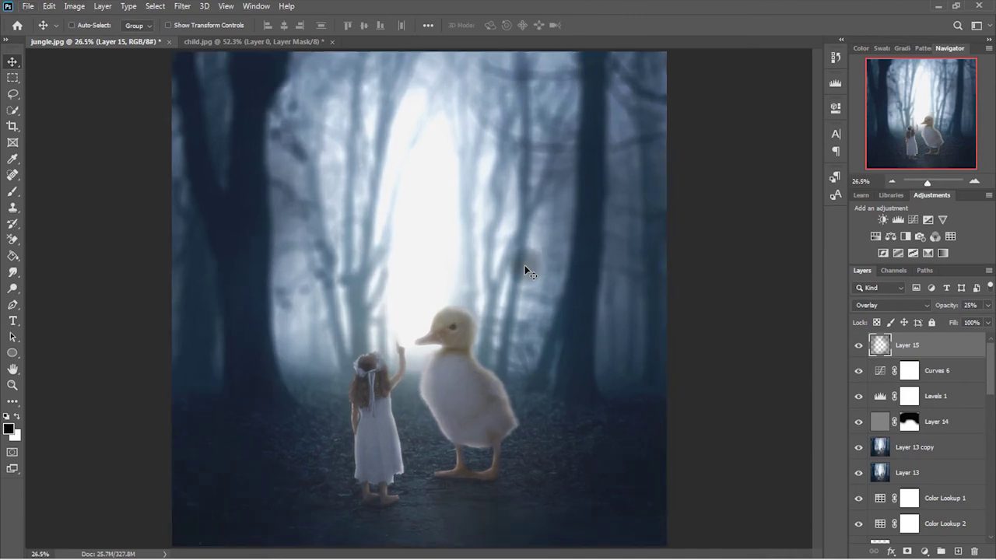
Stamp the visible layers into Layer 16 with Ctrl+Alt+Shift+E and launch the Camera Raw Filter.
key(ctrl+alt+shift+u)
key(ctrl+alt+shift+e)
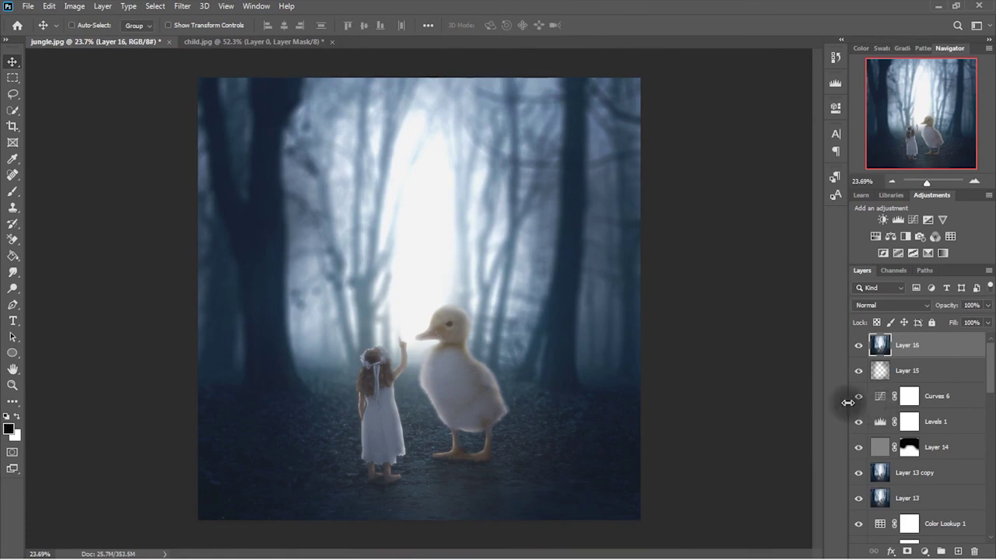
click(182, 6)
click(278, 76)
In Camera Raw, apply Contrast +18, Texture +21, Whites +7, Highlights +9 and Shadows -10.
mouse_move(816, 315)
mouse_down()
mouse_move(836, 323)
mouse_move(825, 318)
mouse_up()
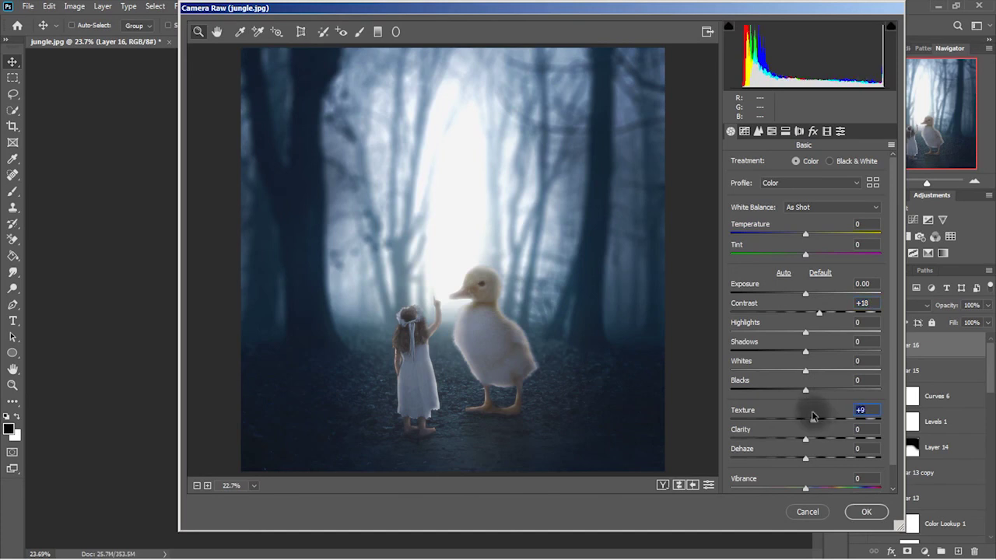
drag(812, 416, 822, 421)
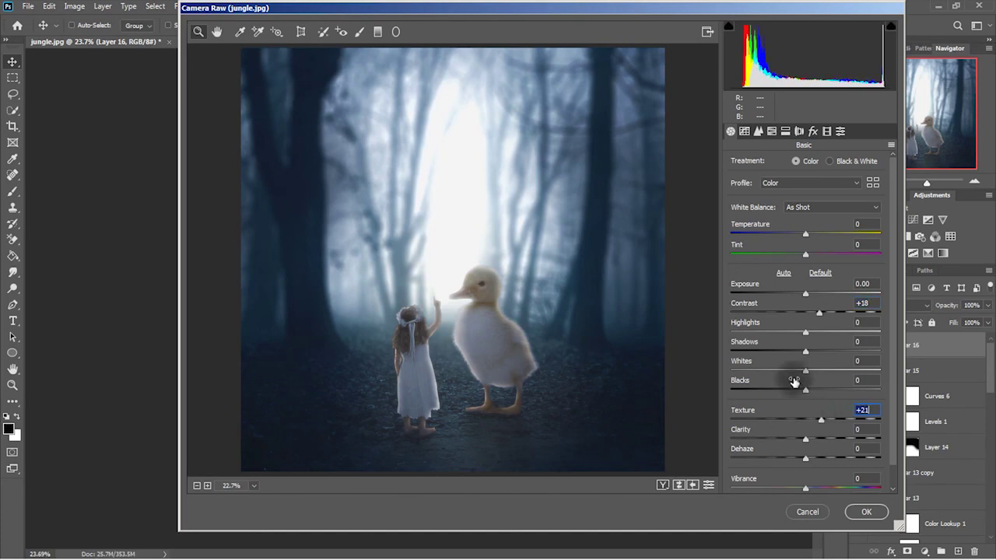
drag(805, 375, 809, 375)
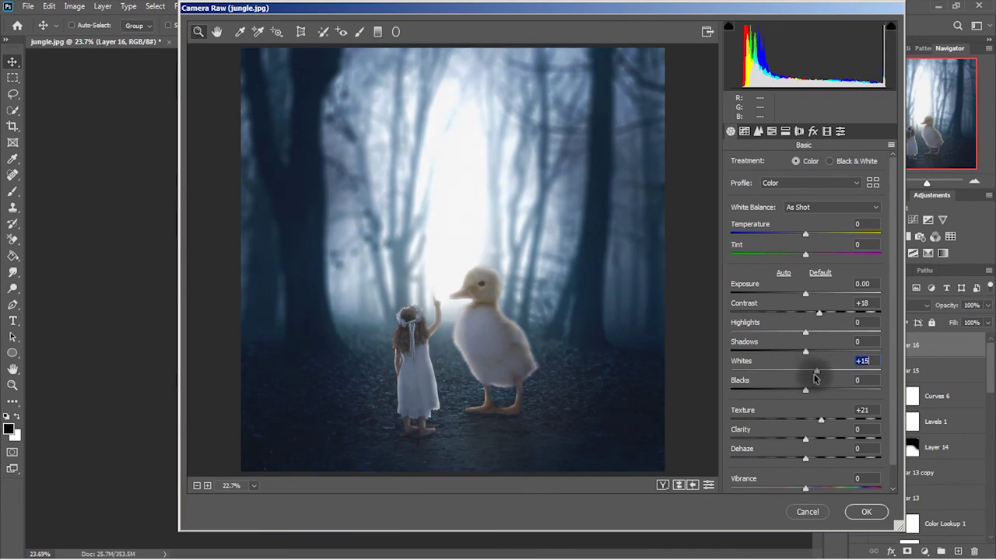
mouse_move(805, 351)
mouse_down()
mouse_move(834, 351)
mouse_move(798, 351)
mouse_move(827, 327)
mouse_move(818, 317)
mouse_up()
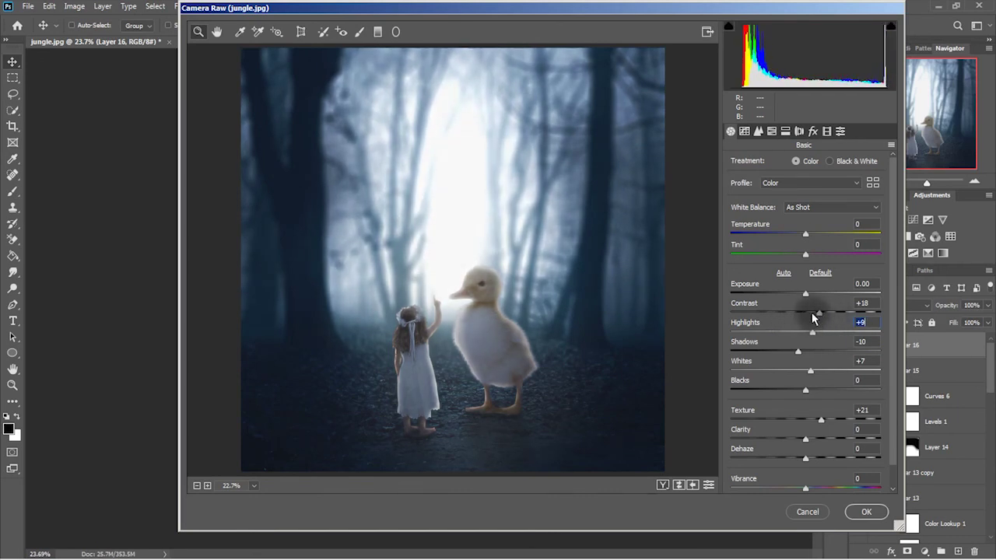
click(870, 513)
Zoom in on the duck and toggle Layer 16's visibility, leaving it hidden.
scroll(454, 403, up, 4)
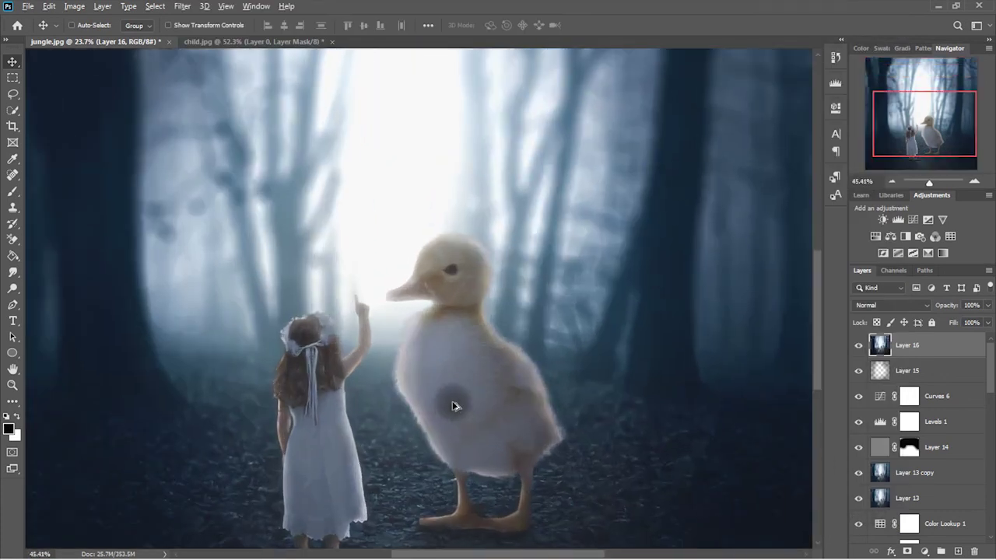
click(859, 346)
click(860, 346)
click(860, 345)
click(859, 346)
click(860, 345)
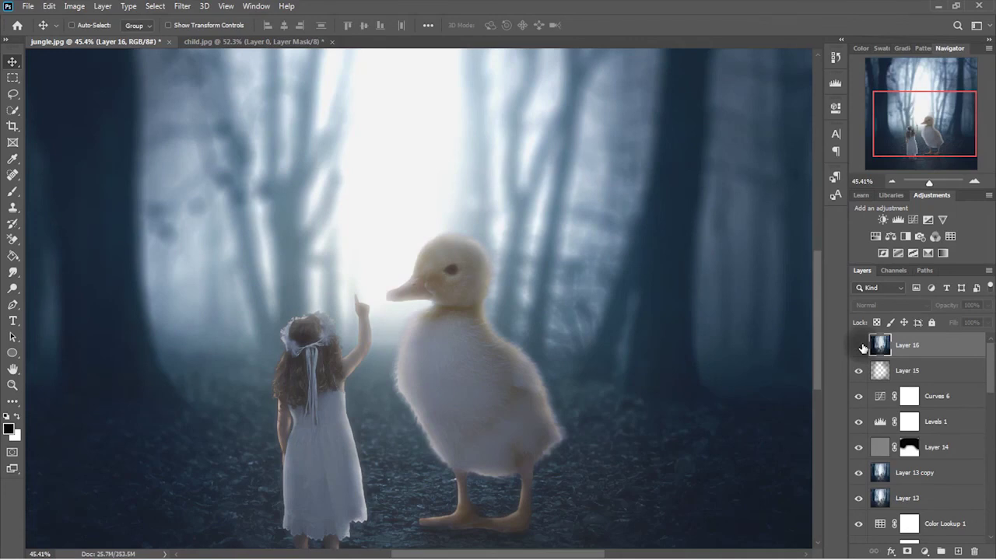